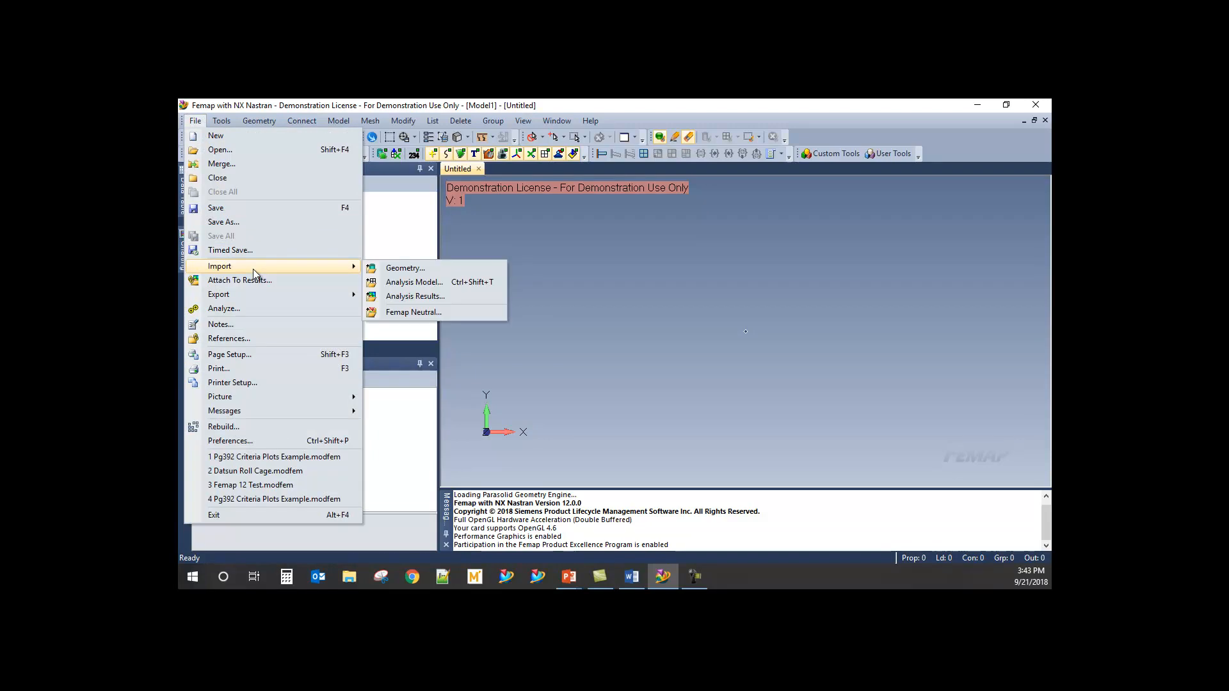
- Import the geometry file Femap 12 Example 1.x_t with a geometry scale factor of 39.37 and colors from file
left_click(410, 267)
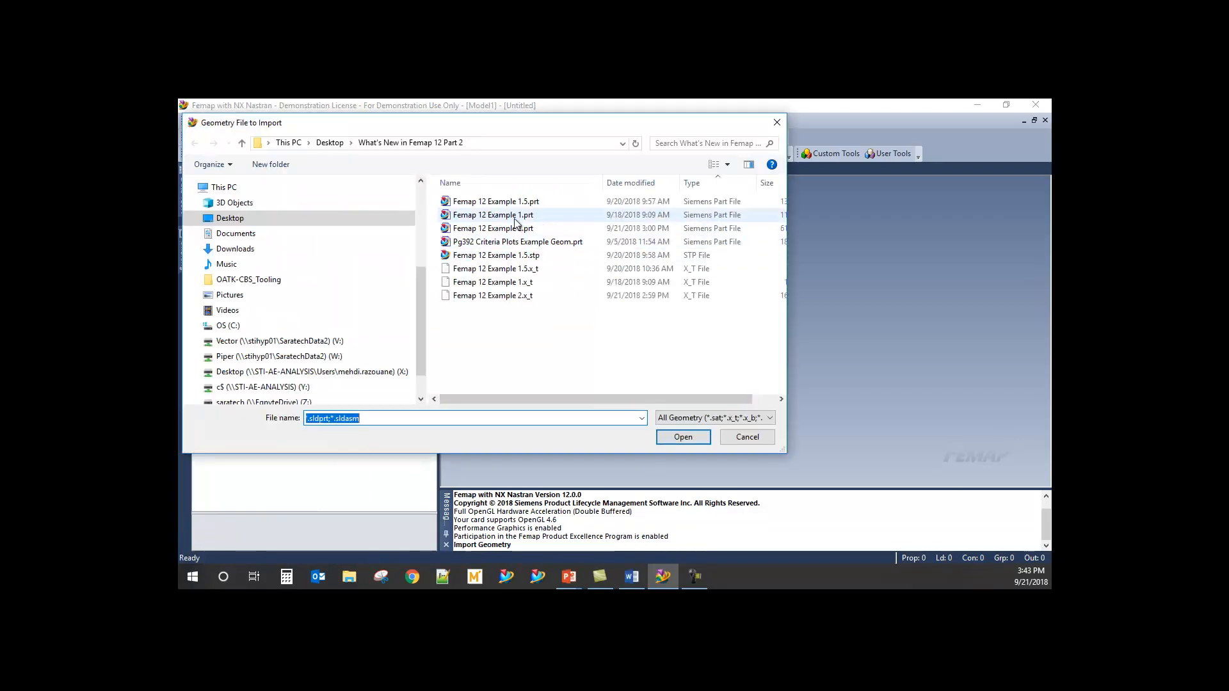
left_click(512, 281)
left_click(681, 436)
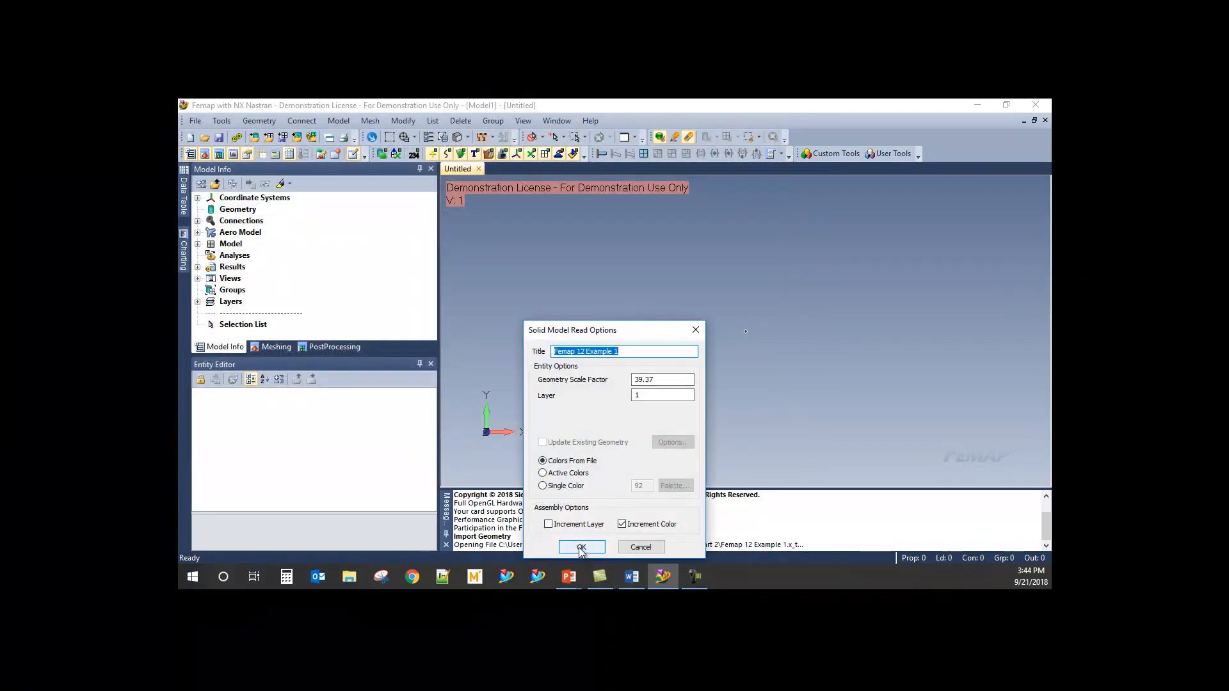
left_click(580, 546)
middle_click_drag(620, 357, 651, 334)
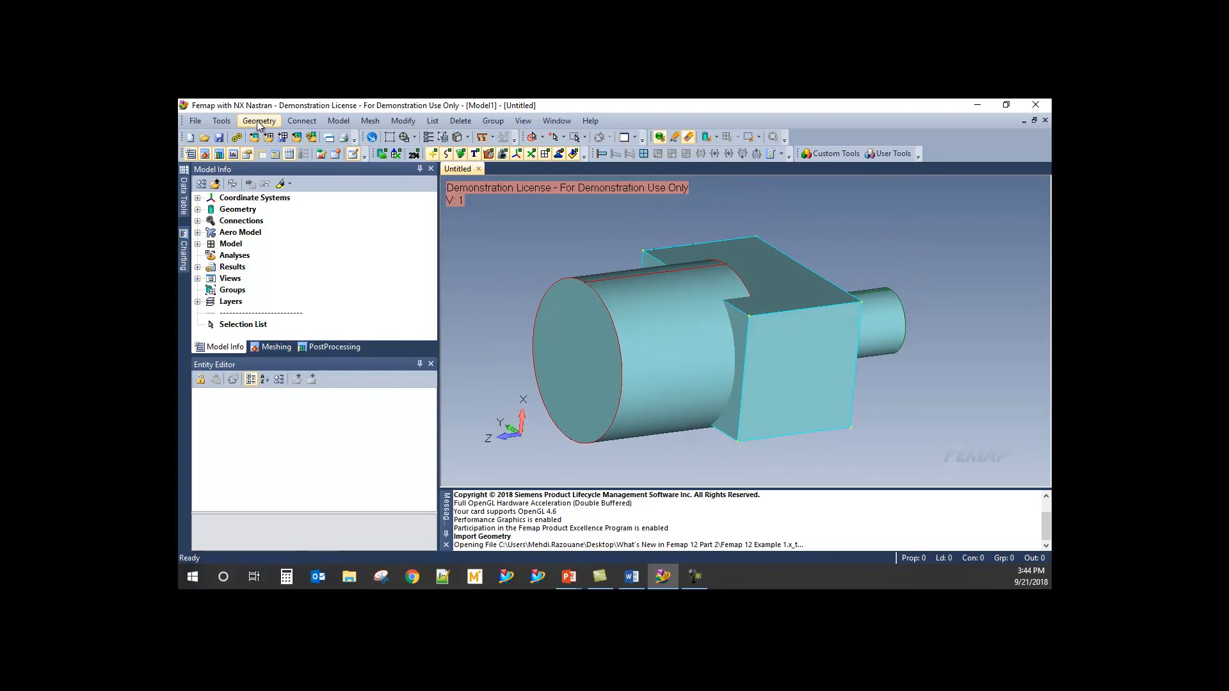
- Examine the imported solids by expanding the geometry list and temporarily hiding the block, small cylinder and large cylinder one at a time
left_click(198, 209)
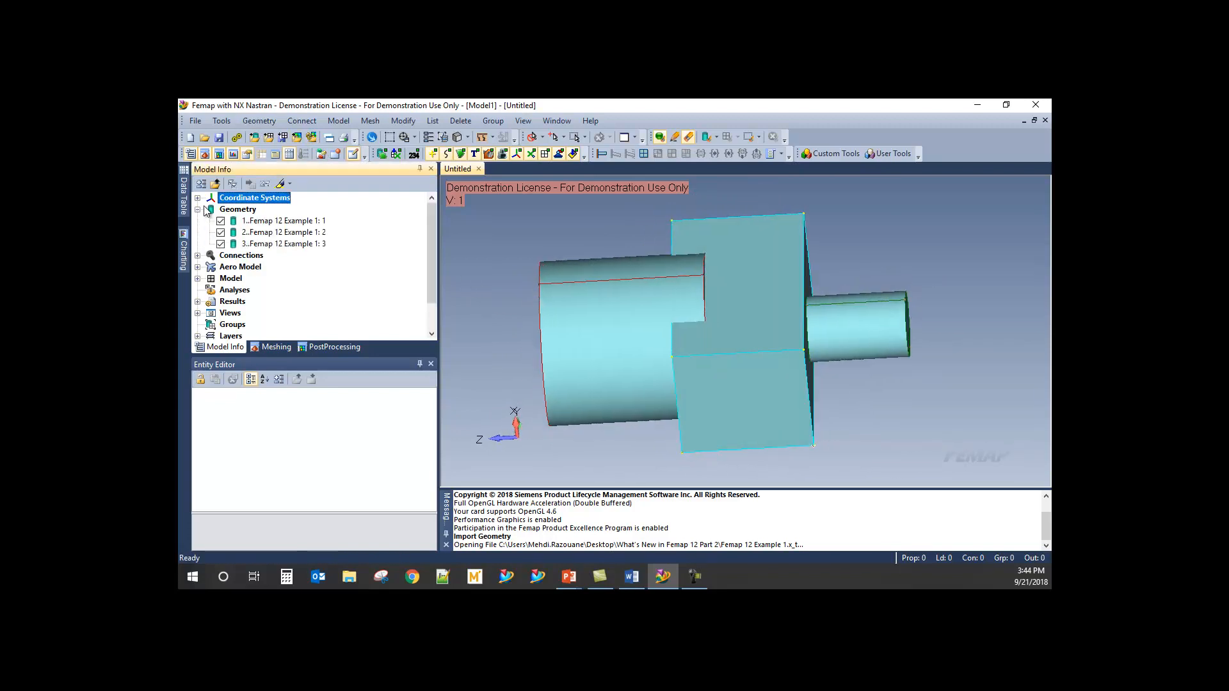
middle_click_drag(835, 321, 785, 318)
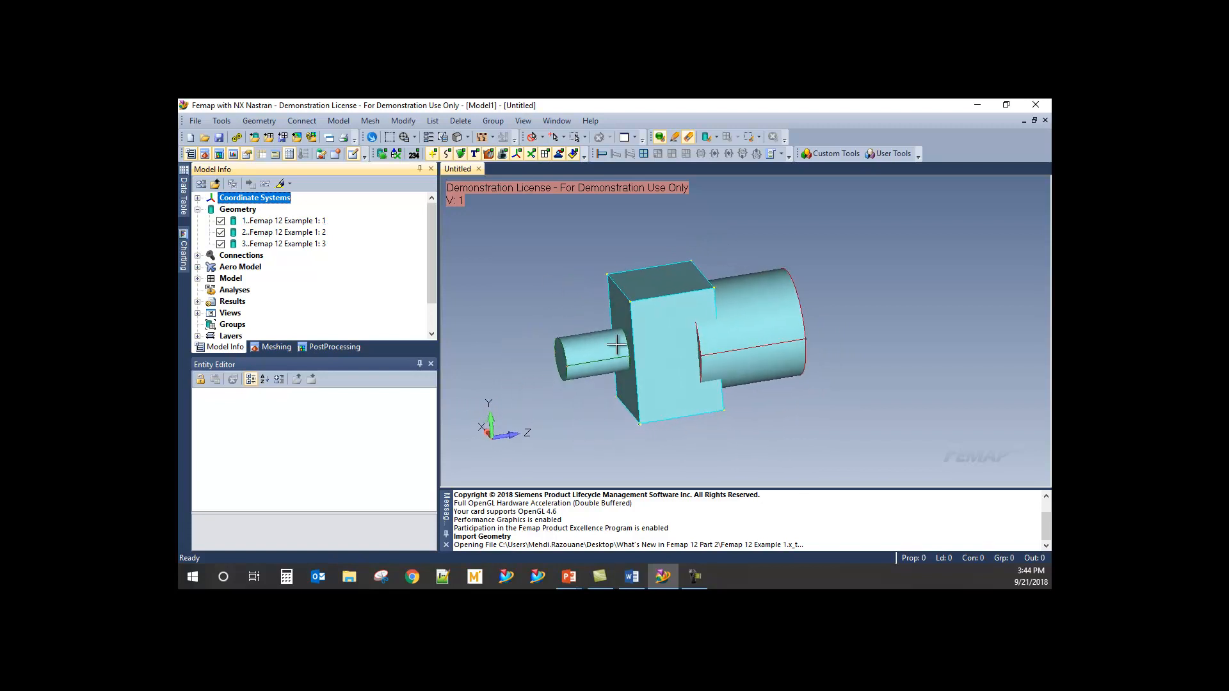
left_click(221, 221)
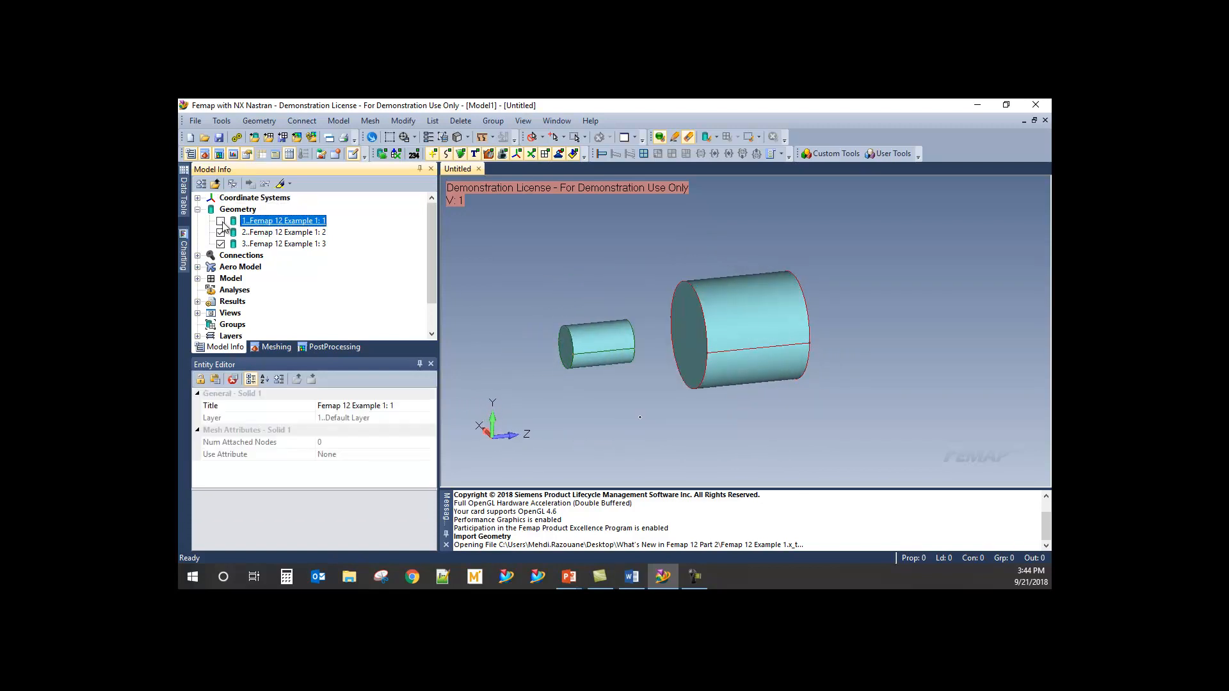
left_click(221, 222)
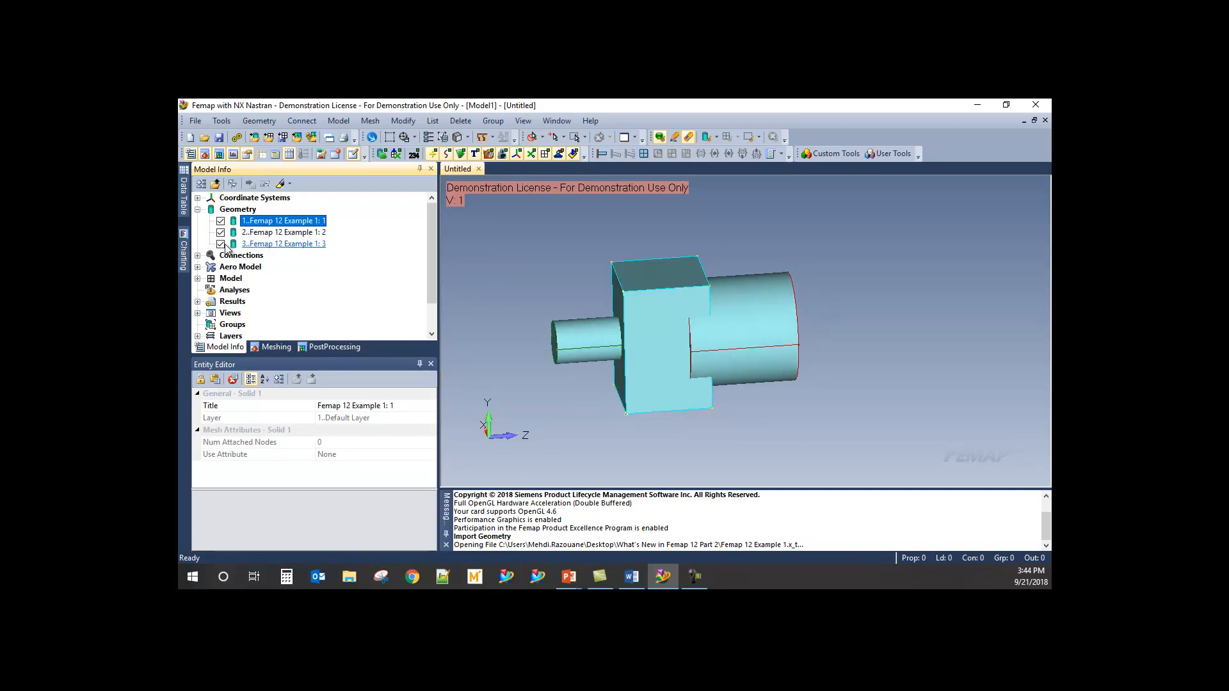
scroll(652, 276, "up", 4)
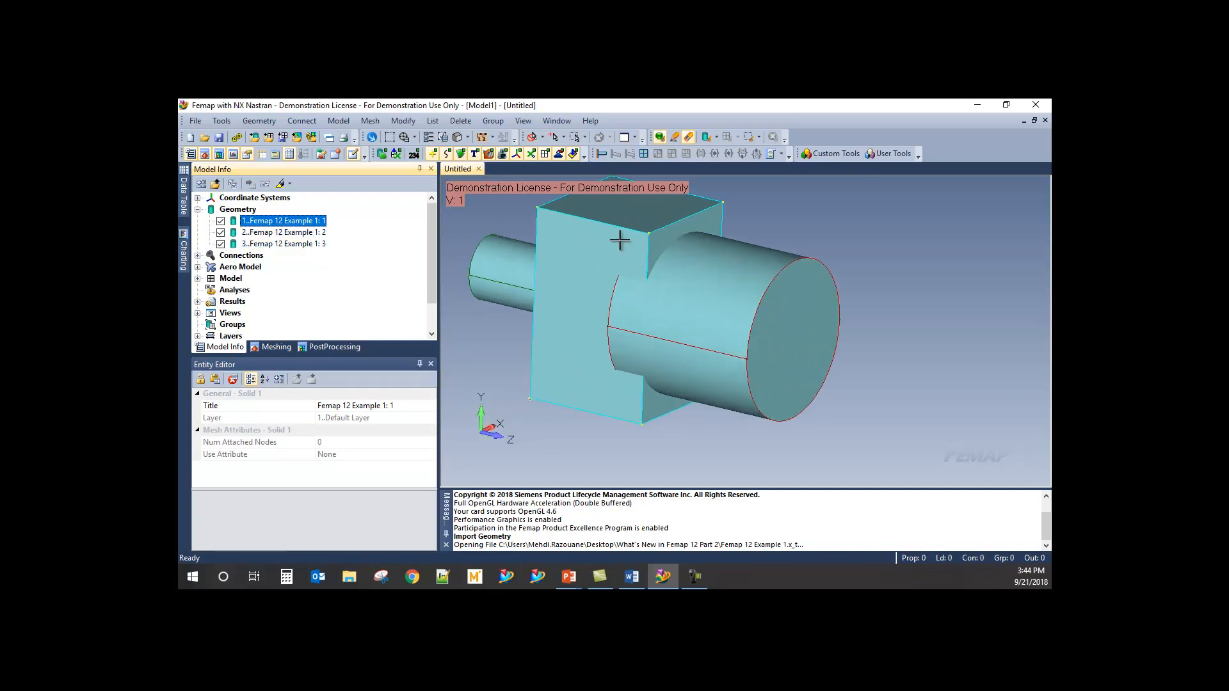
left_click(220, 244)
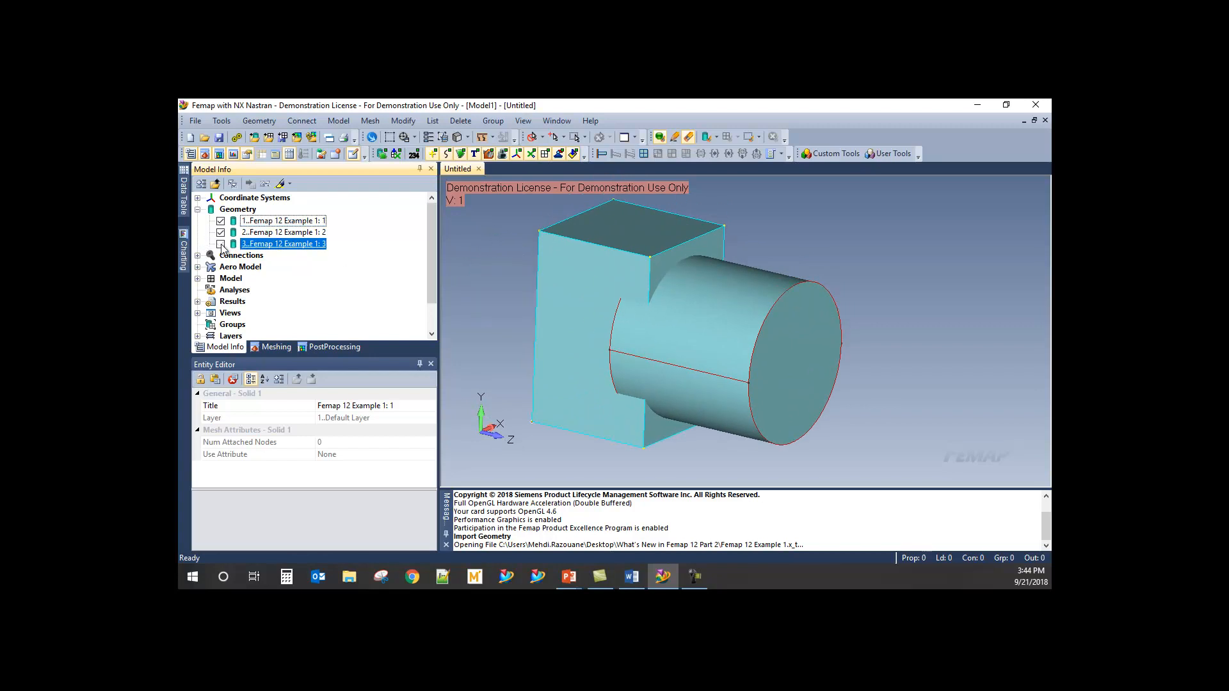
left_click(220, 244)
left_click(221, 232)
left_click(221, 233)
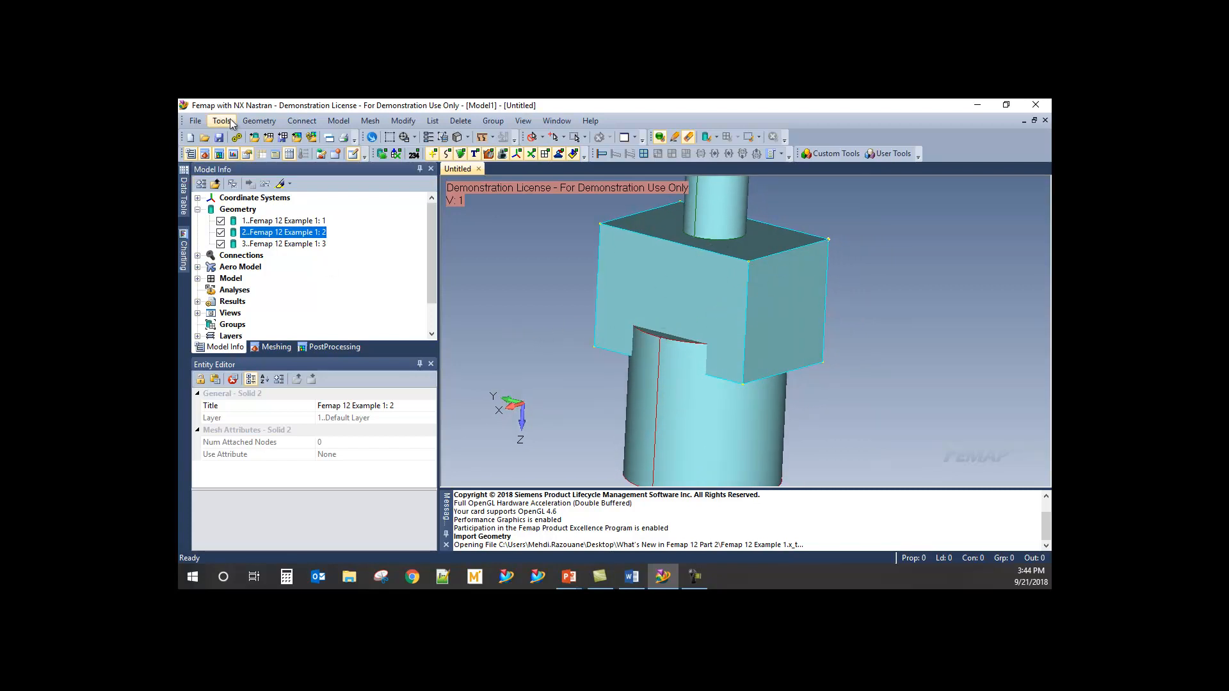
- Start a solid Remove operation with the block as the base solid
left_click(253, 121)
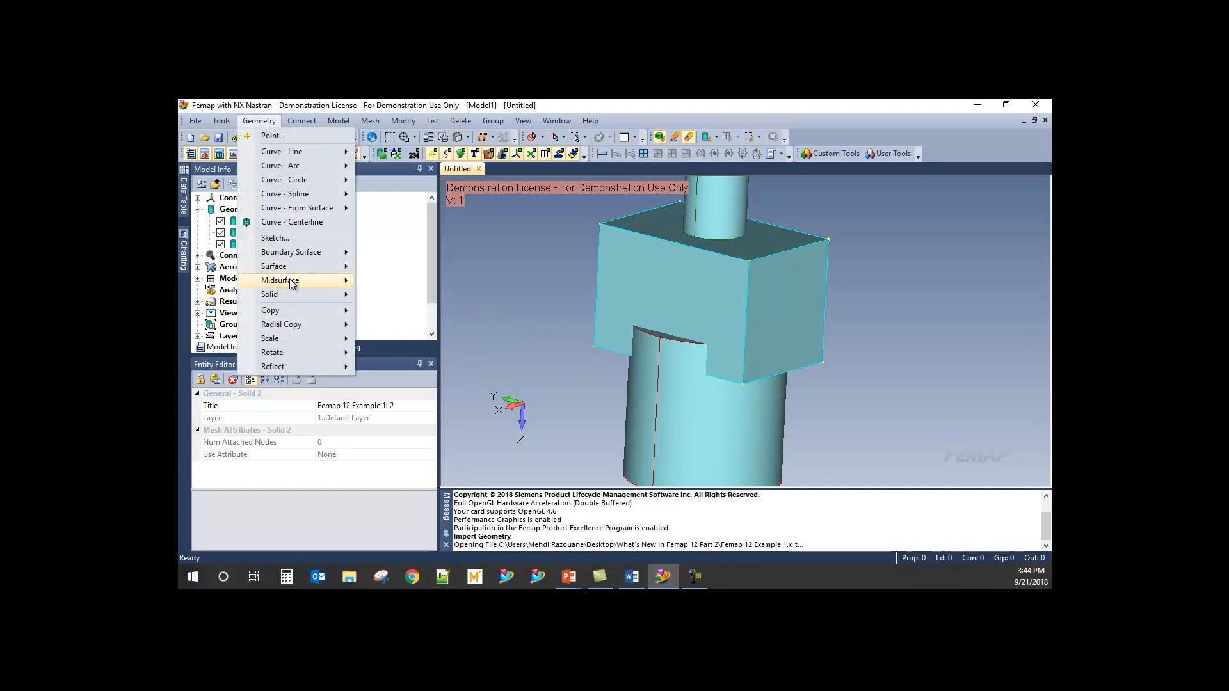
mouse_move(289, 283)
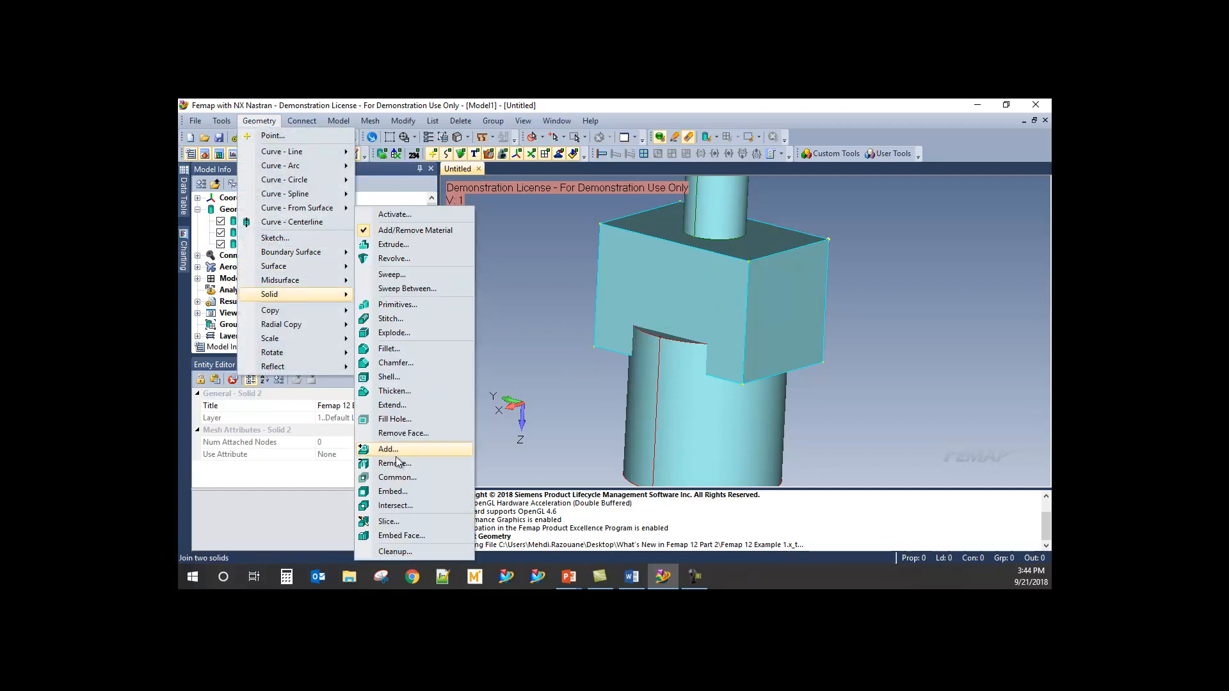
left_click(392, 463)
middle_click_drag(538, 359, 539, 357)
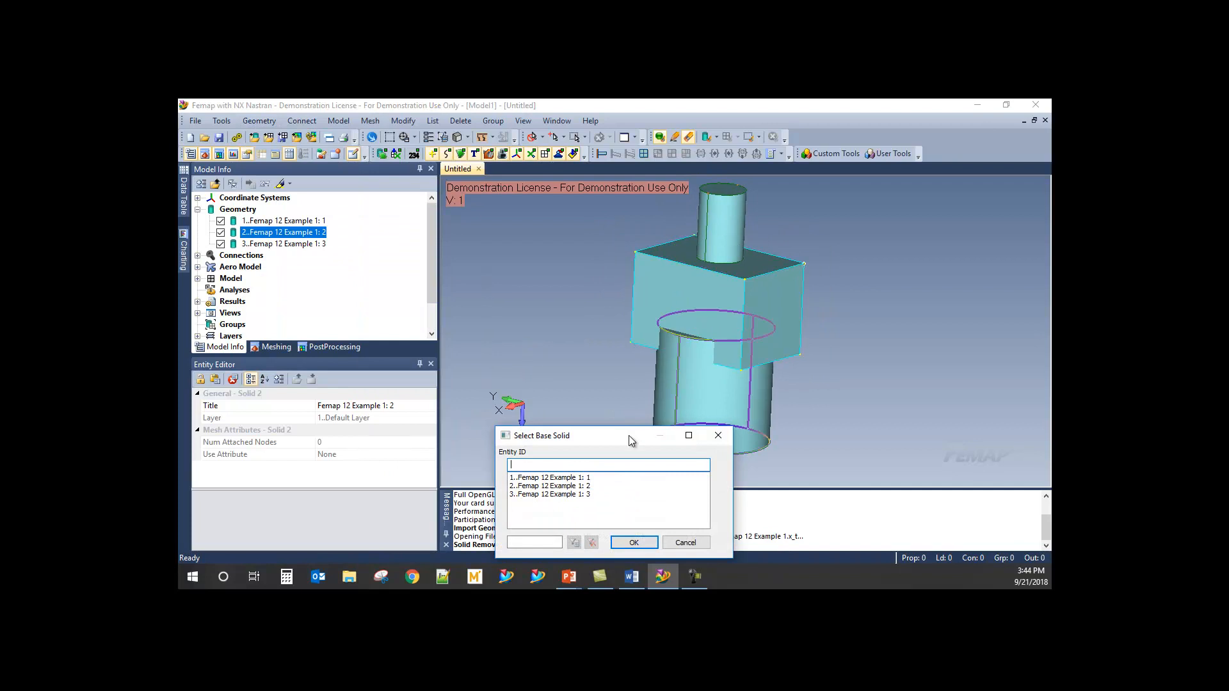
left_click_drag(577, 411, 399, 354)
left_click(699, 293)
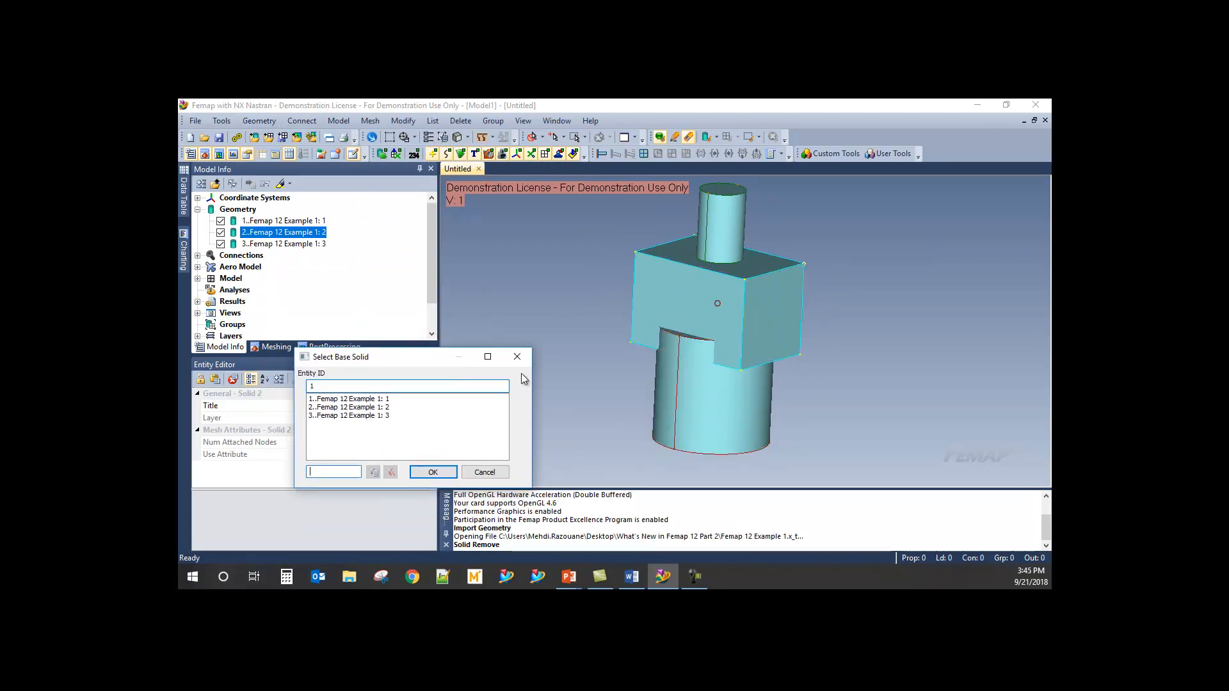
left_click(433, 472)
- Select the large cylinder as the solid to remove and subtract it from the block
scroll(615, 423, "up", 5)
left_click_drag(617, 493, 407, 393)
mouse_move(705, 376)
middle_mouse_down()
mouse_move(703, 400)
mouse_move(704, 353)
mouse_move(708, 365)
middle_mouse_up()
left_click(708, 373)
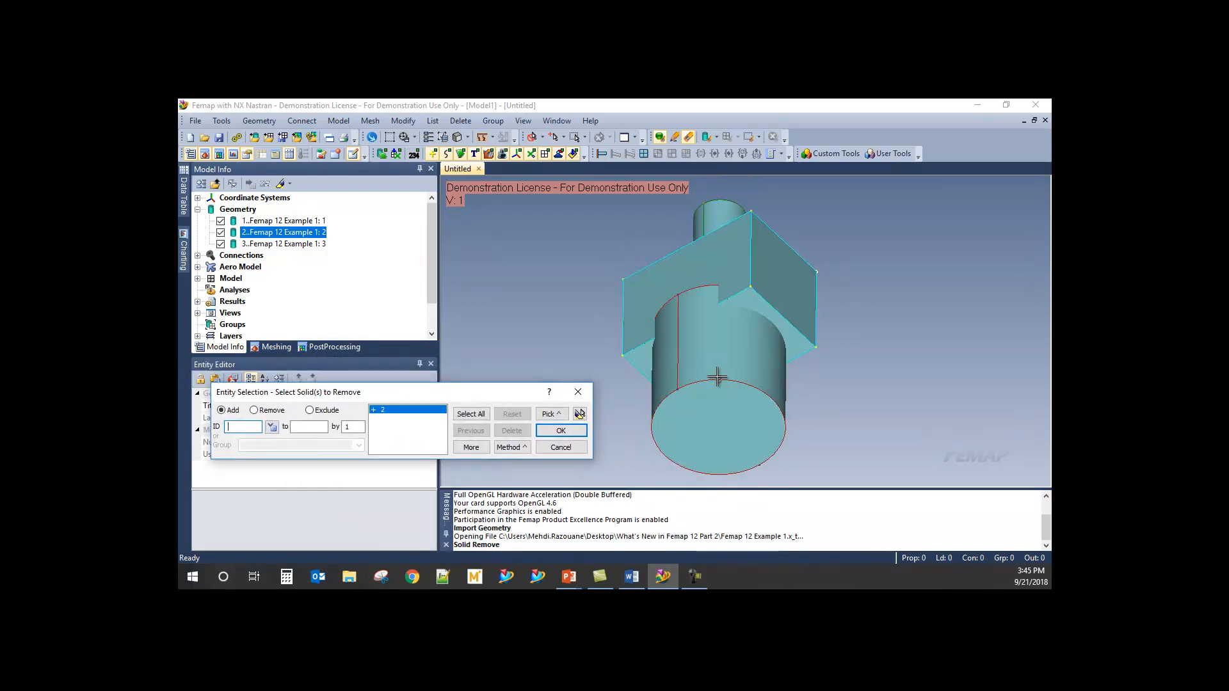
left_click(579, 414)
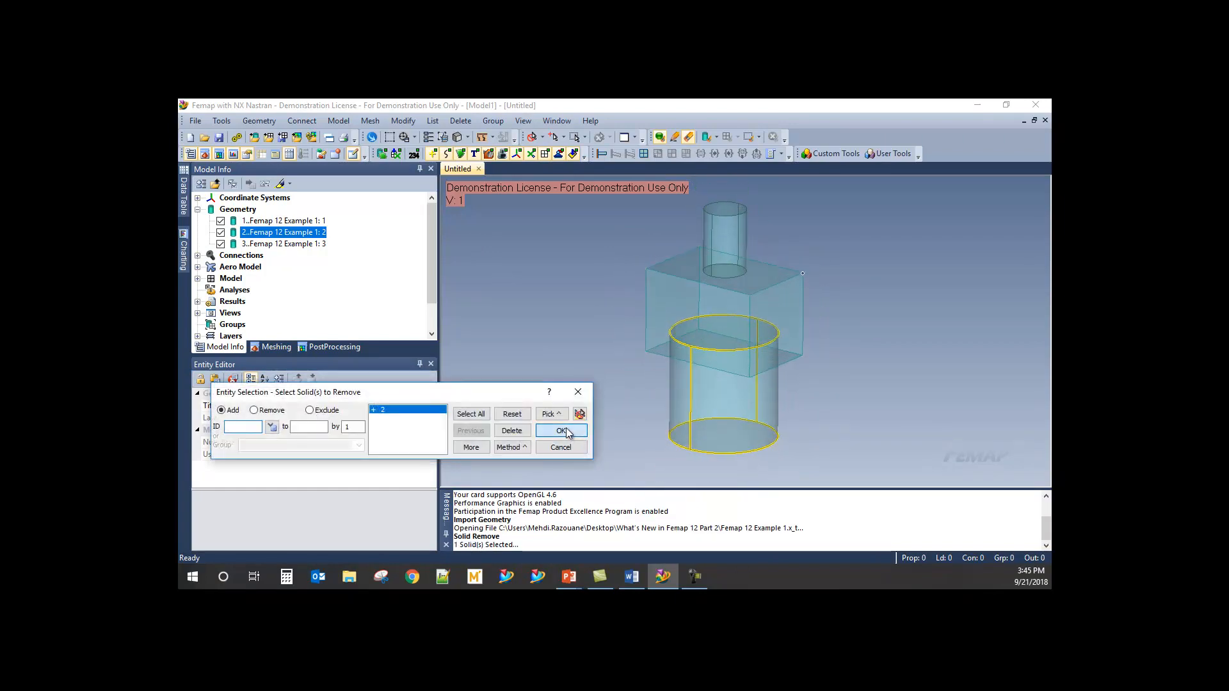
left_click(561, 431)
- Examine the cut block from several sides, temporarily hiding it to tell it apart from the small cylinder
middle_click_drag(665, 381, 781, 269)
middle_click_drag(733, 425, 516, 324)
left_click(221, 222)
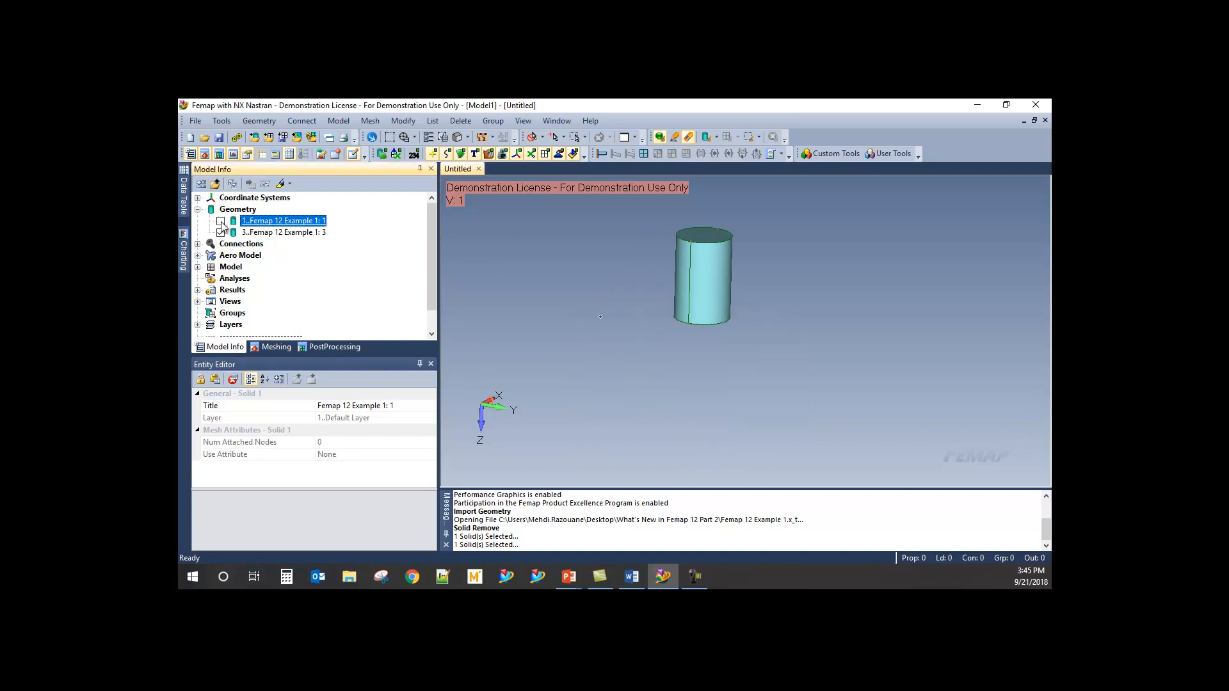
left_click(221, 222)
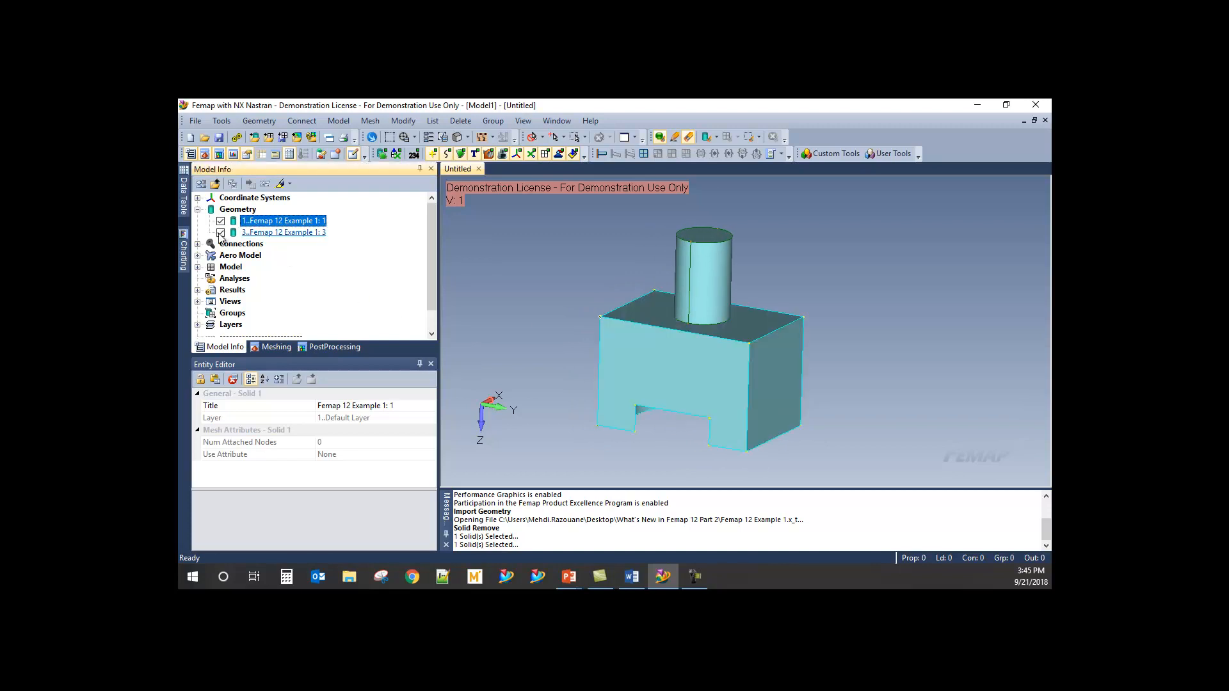
middle_click_drag(862, 259, 630, 276)
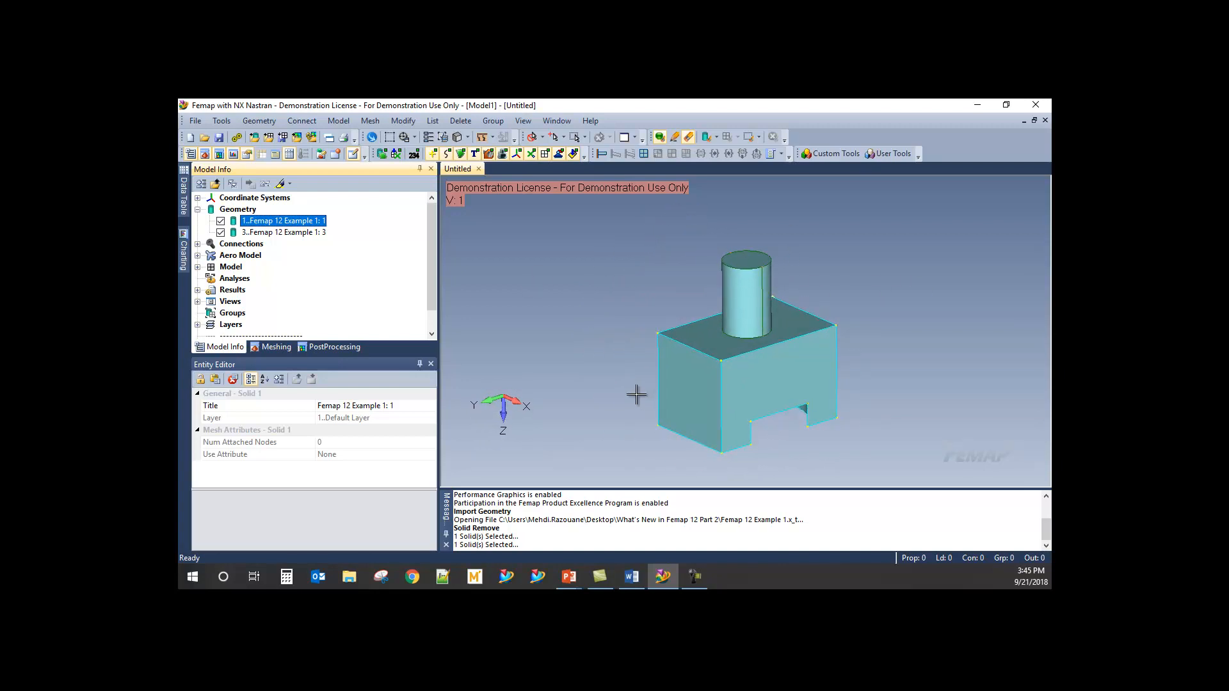
middle_click_drag(638, 379, 623, 359)
left_click(546, 329)
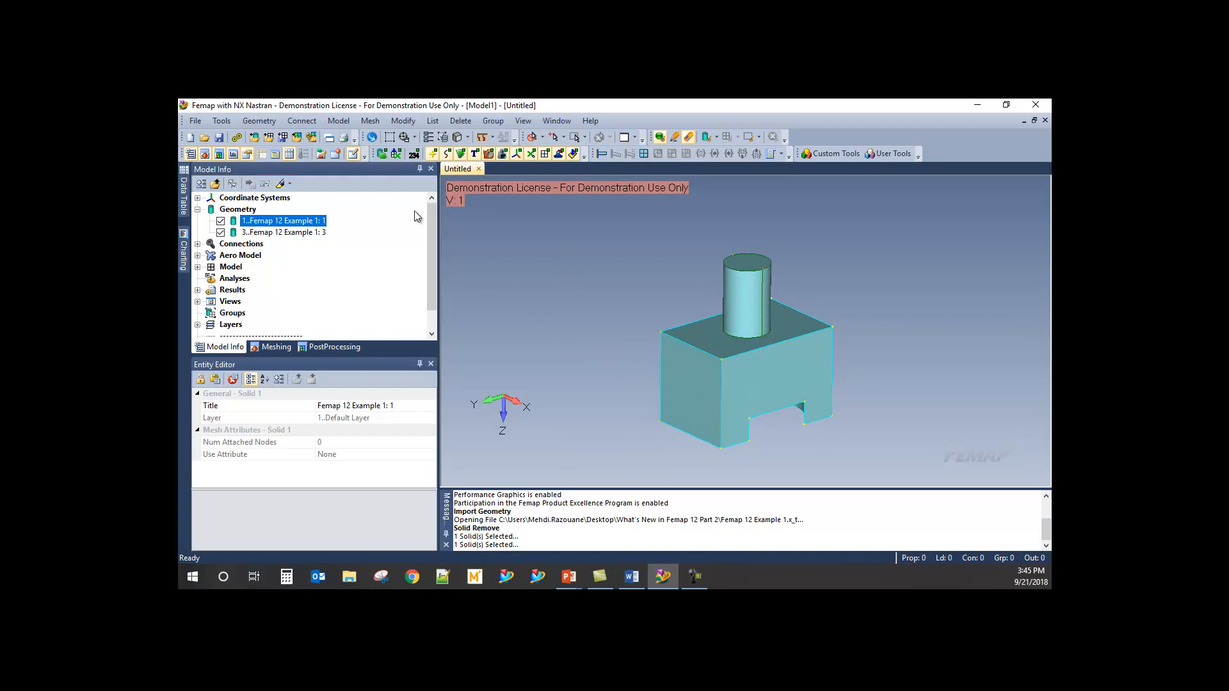
- Start copying solids and select both the cut block and the small cylinder
left_click(259, 120)
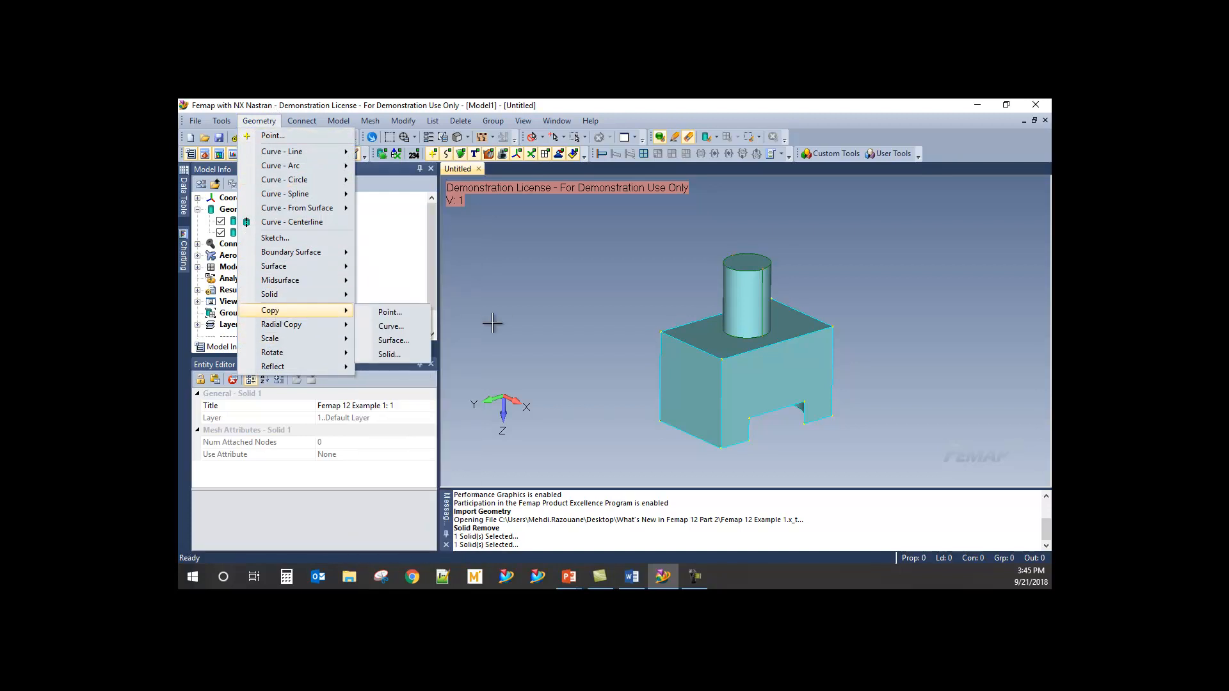
left_click(388, 354)
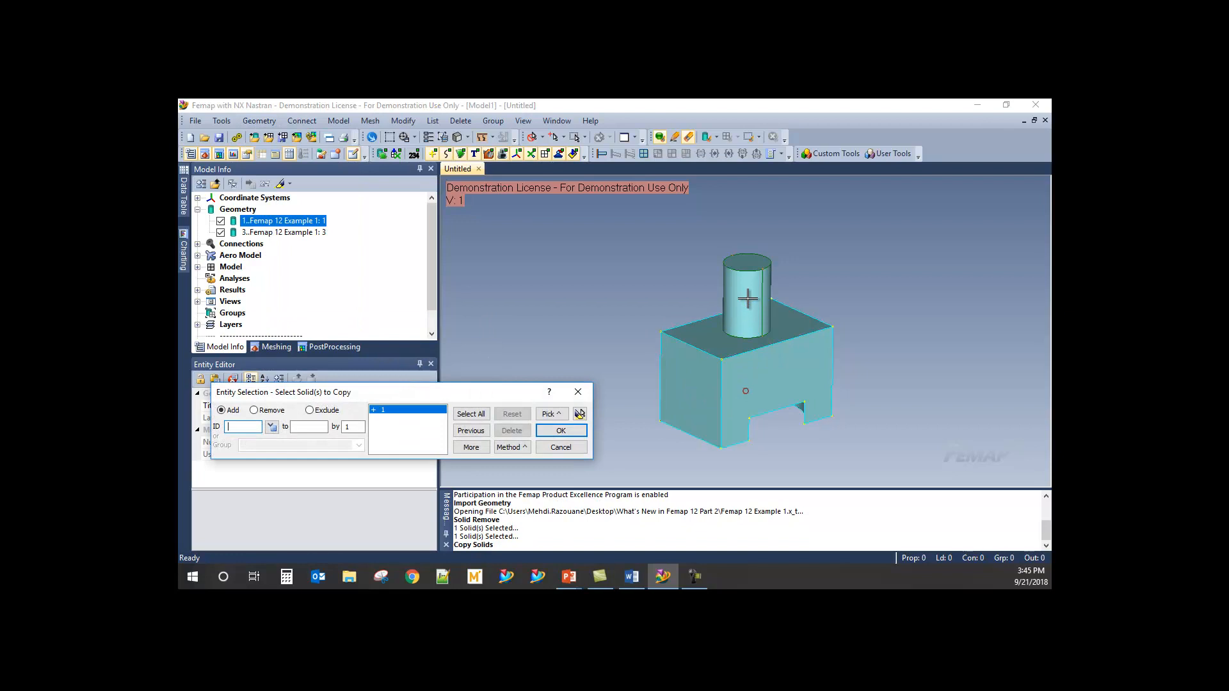
left_click(749, 270)
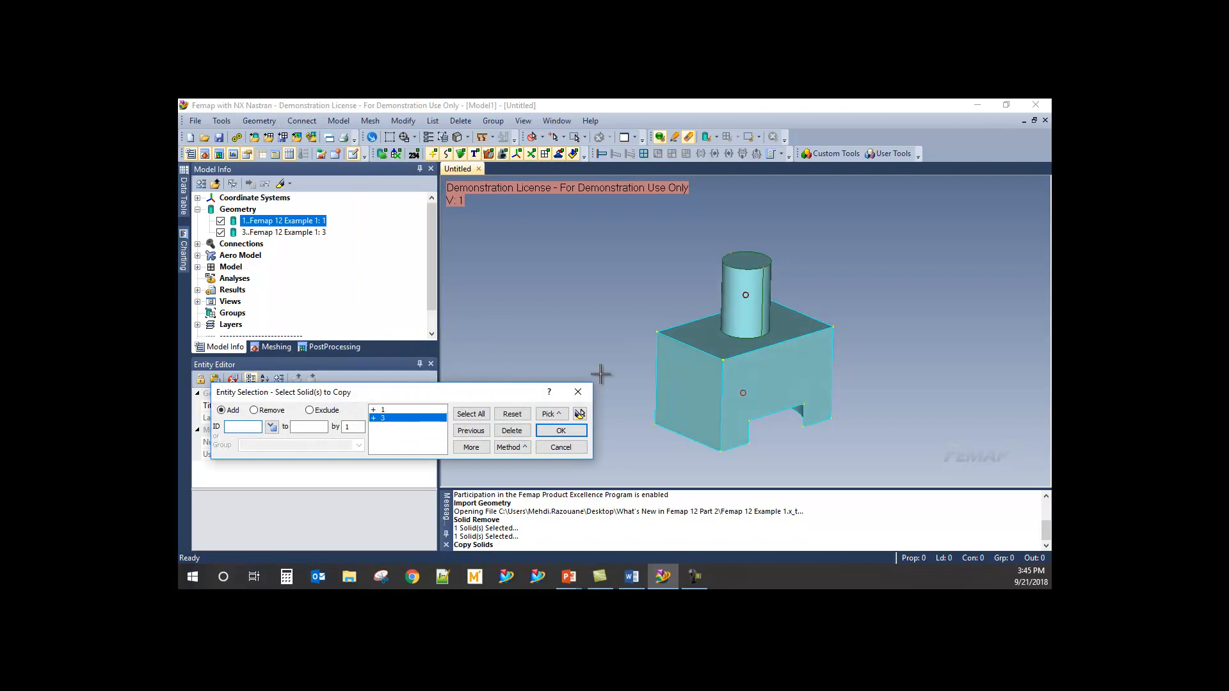
left_click(560, 433)
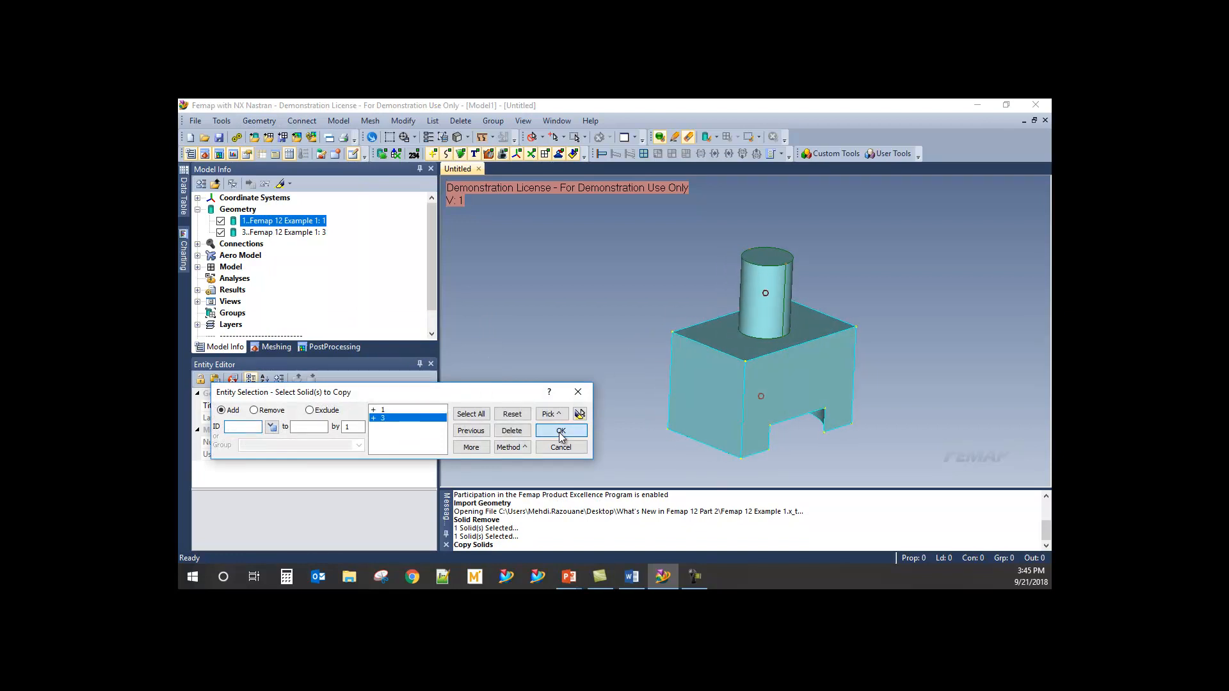
- Choose the Pattern copy approach with 3 instances each in directions 1 and 2, and disable direction 3
left_click_drag(515, 337, 395, 294)
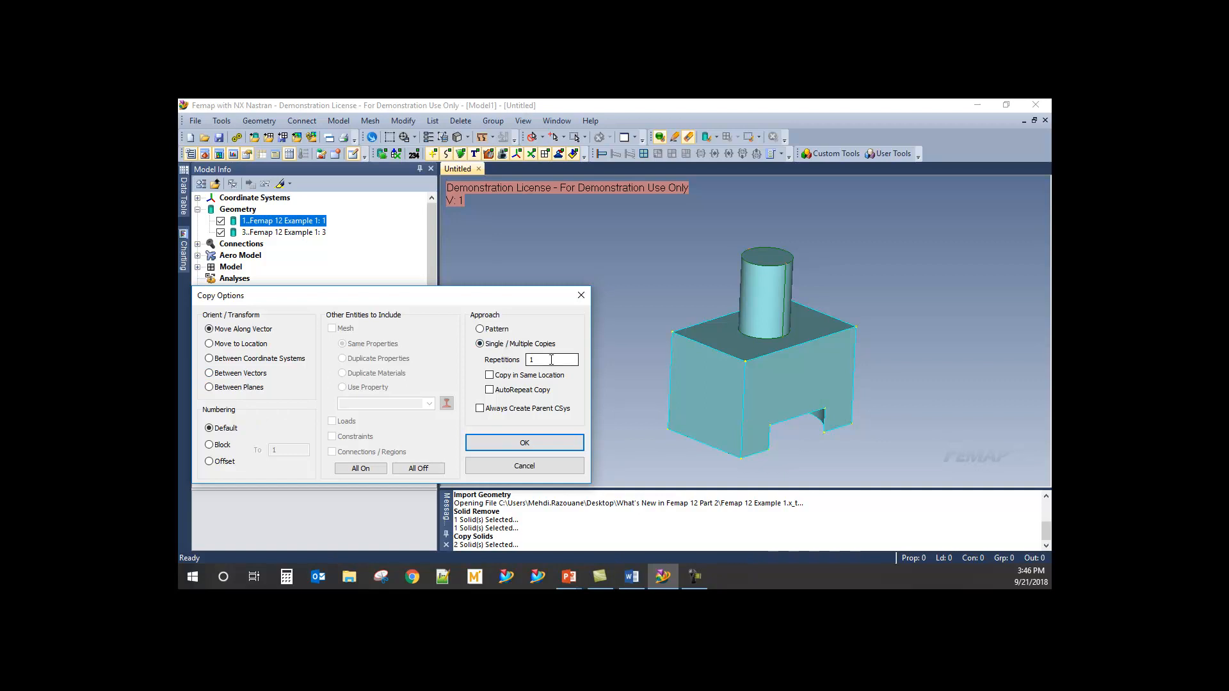
left_click(492, 331)
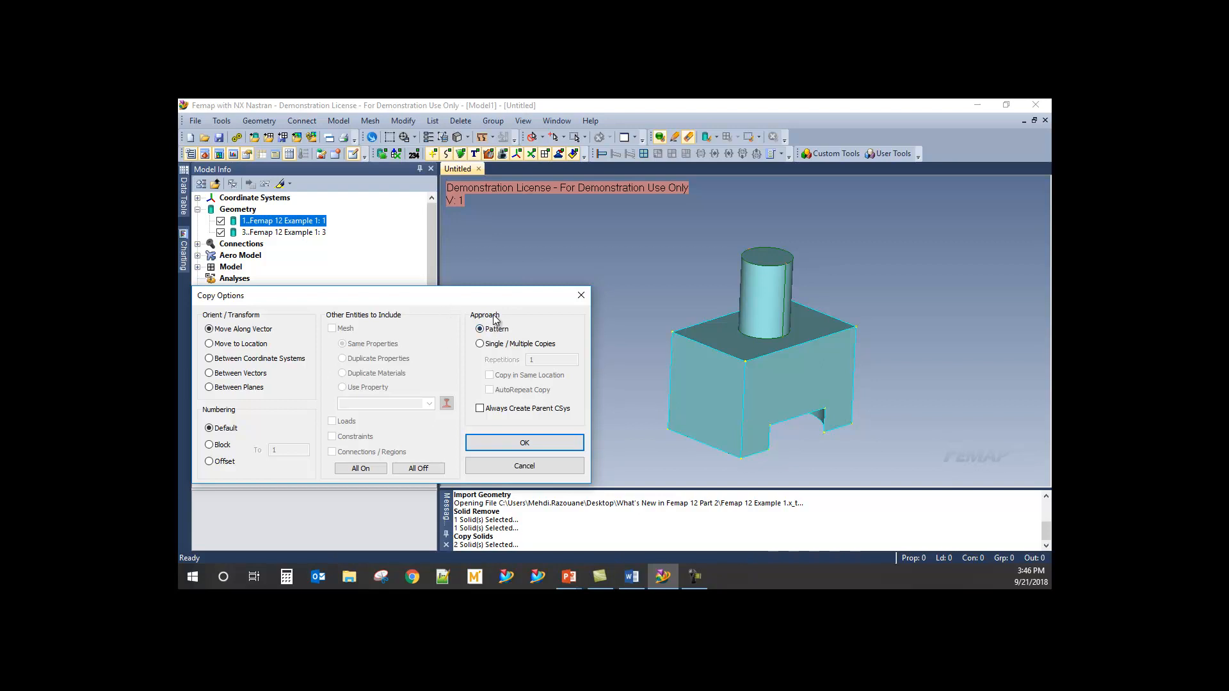
left_click(524, 442)
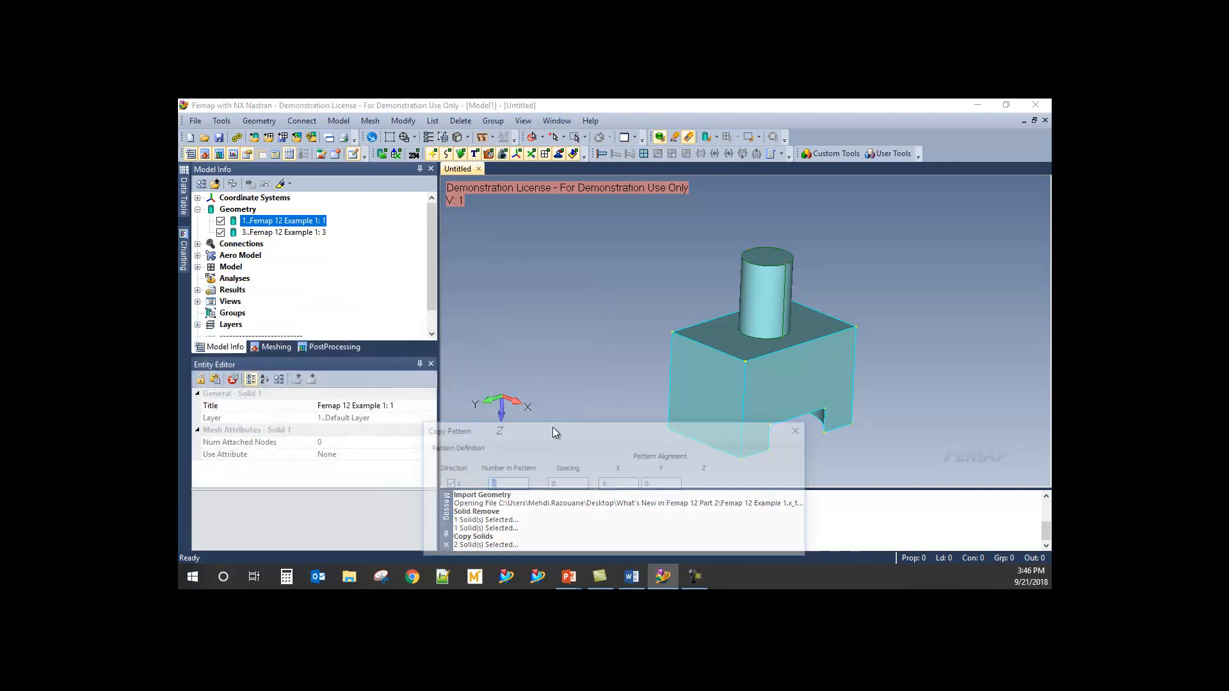
left_click_drag(623, 421, 455, 360)
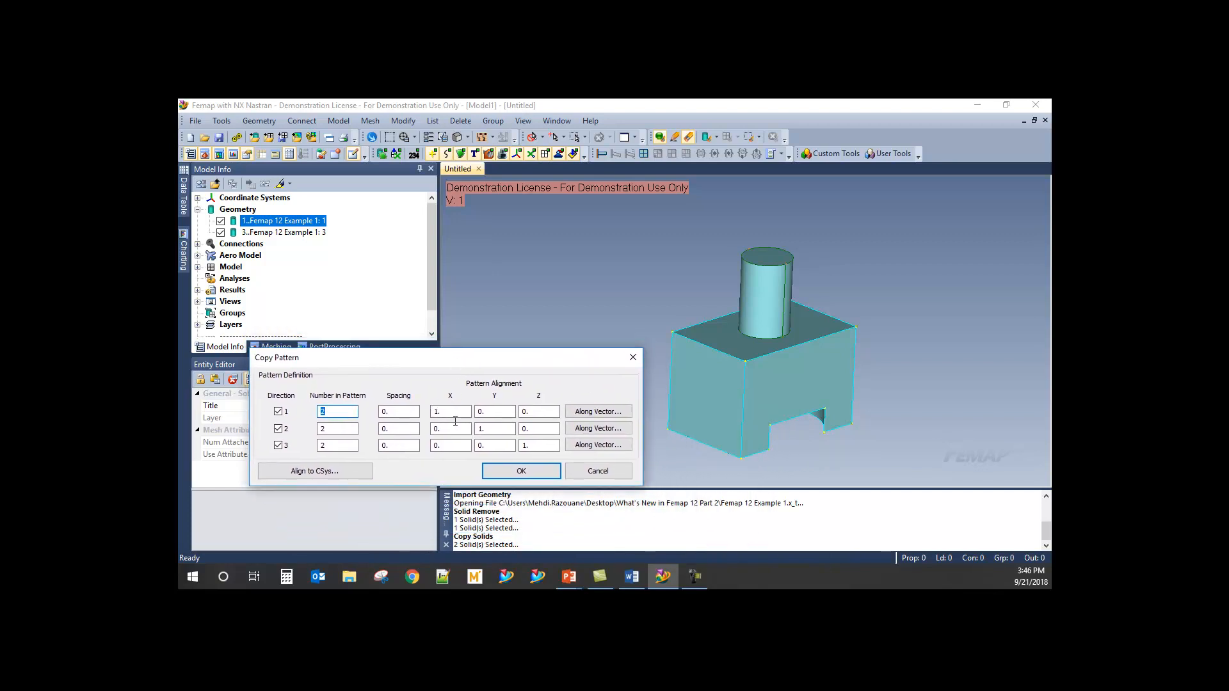
left_click(279, 446)
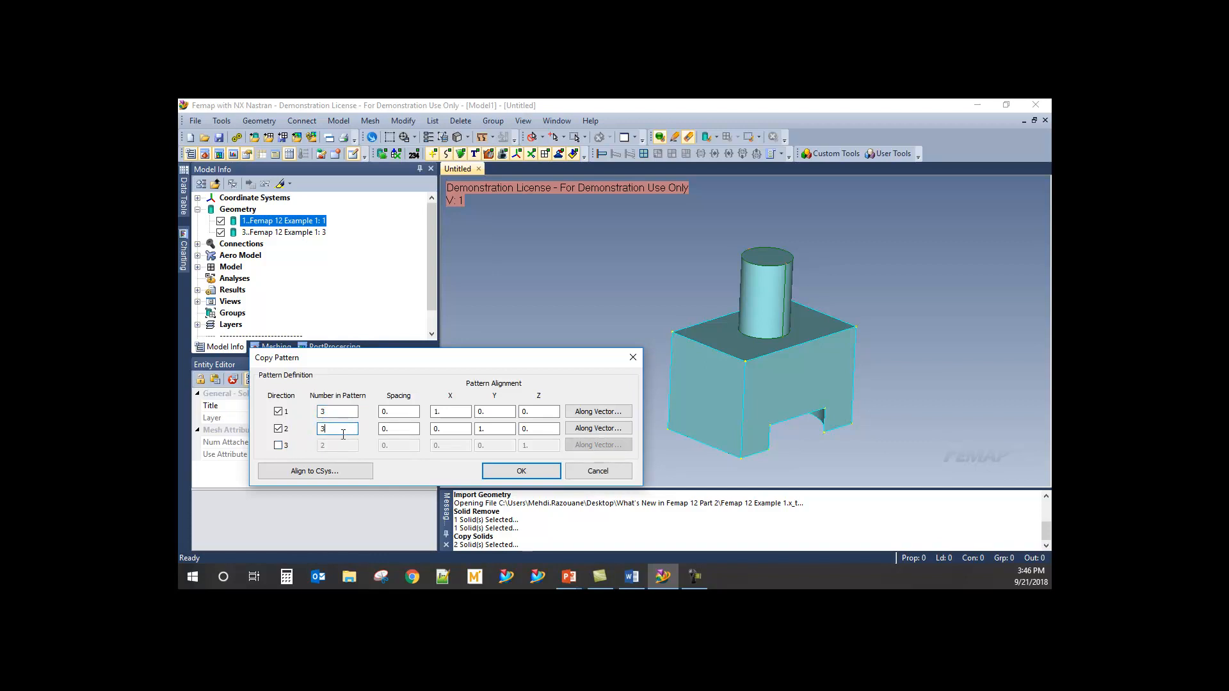
- Define pattern direction 1 along a vector between two corner points at the ends of the block's notched lower side, using the Points method
left_click(586, 410)
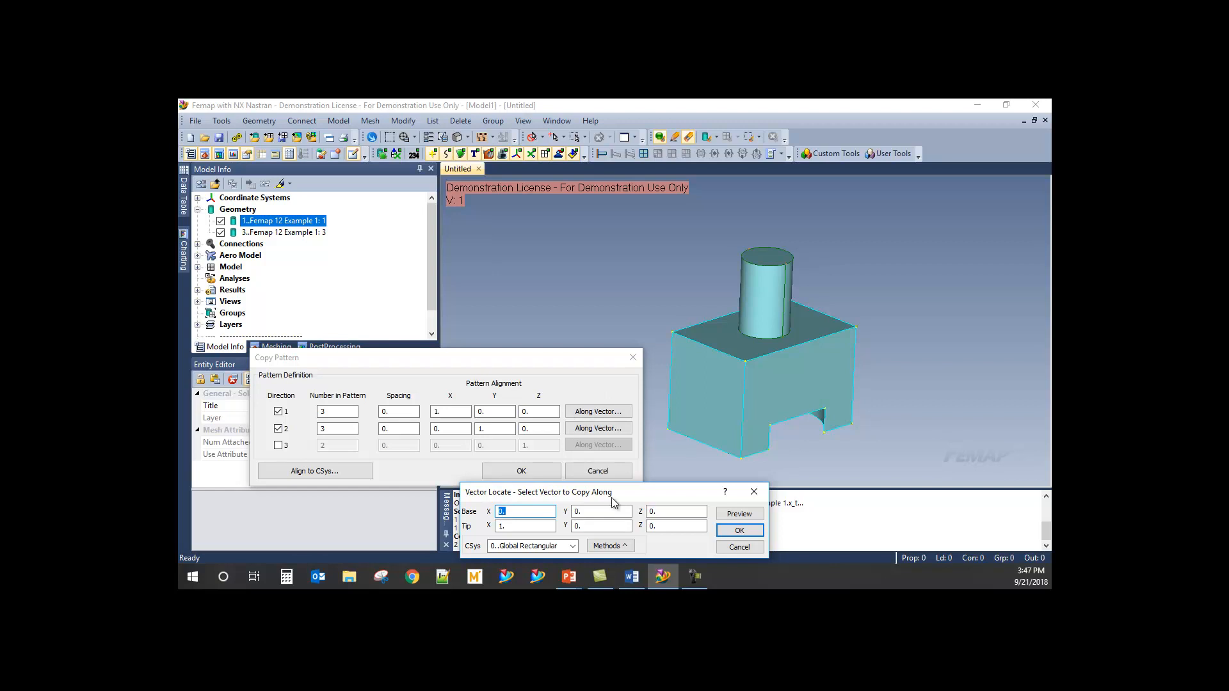
left_click_drag(616, 490, 561, 473)
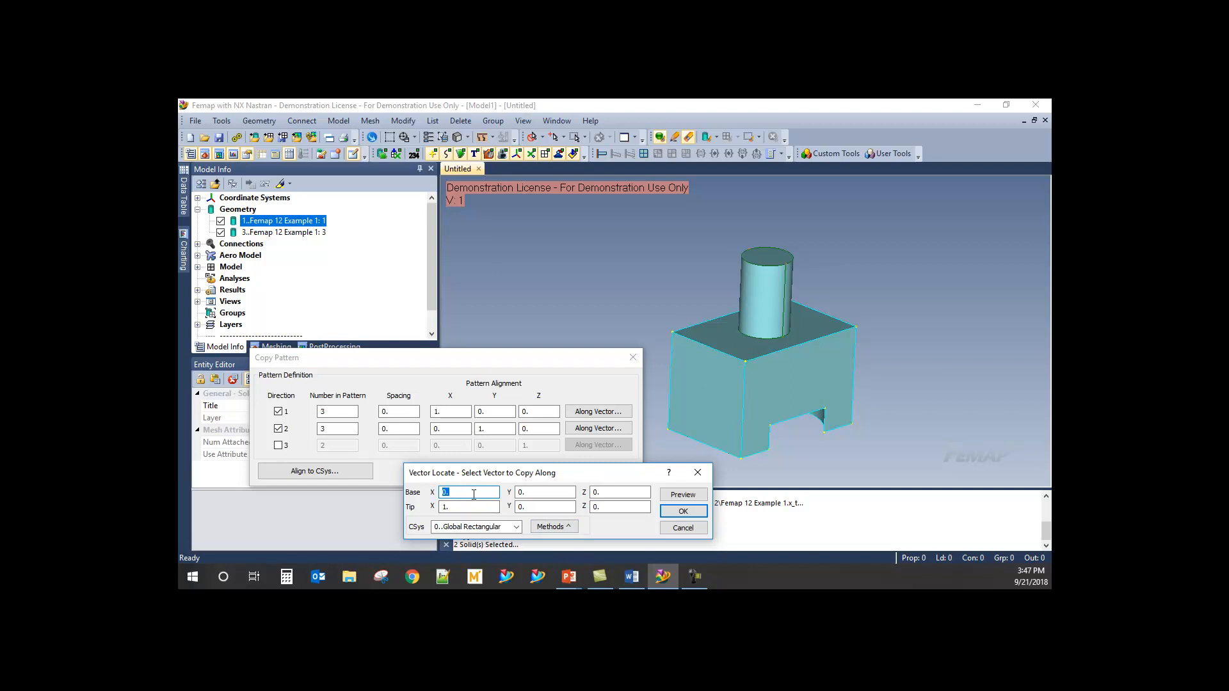
left_click(552, 526)
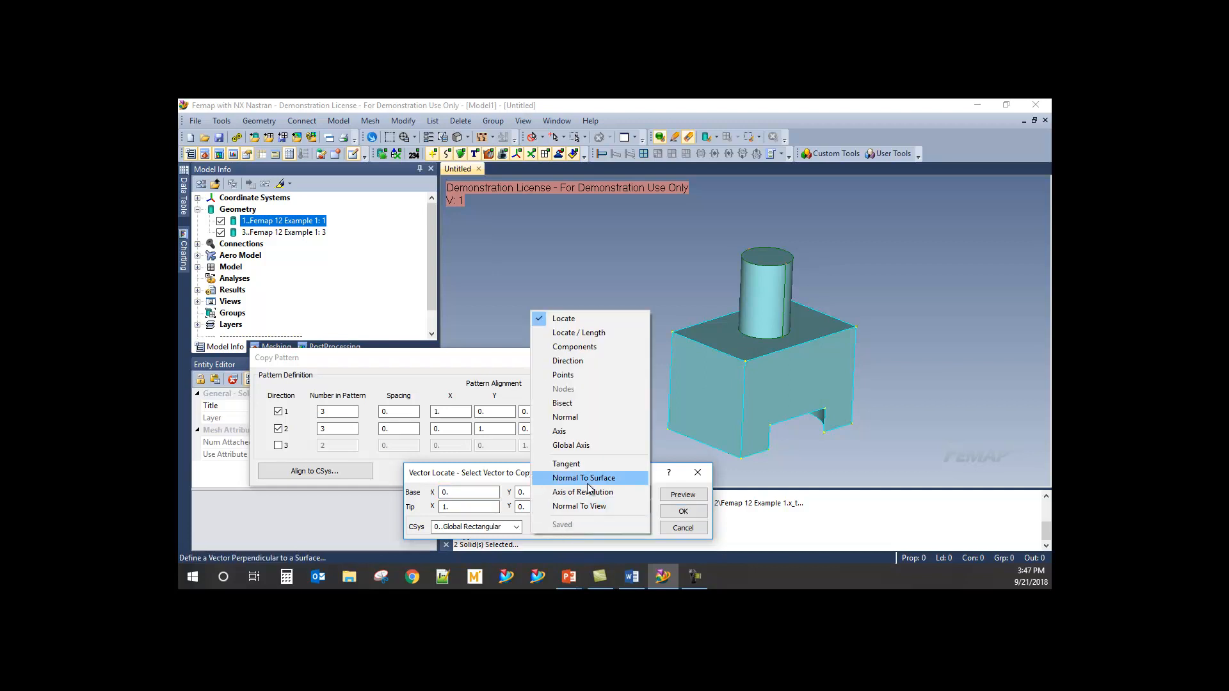
left_click(588, 374)
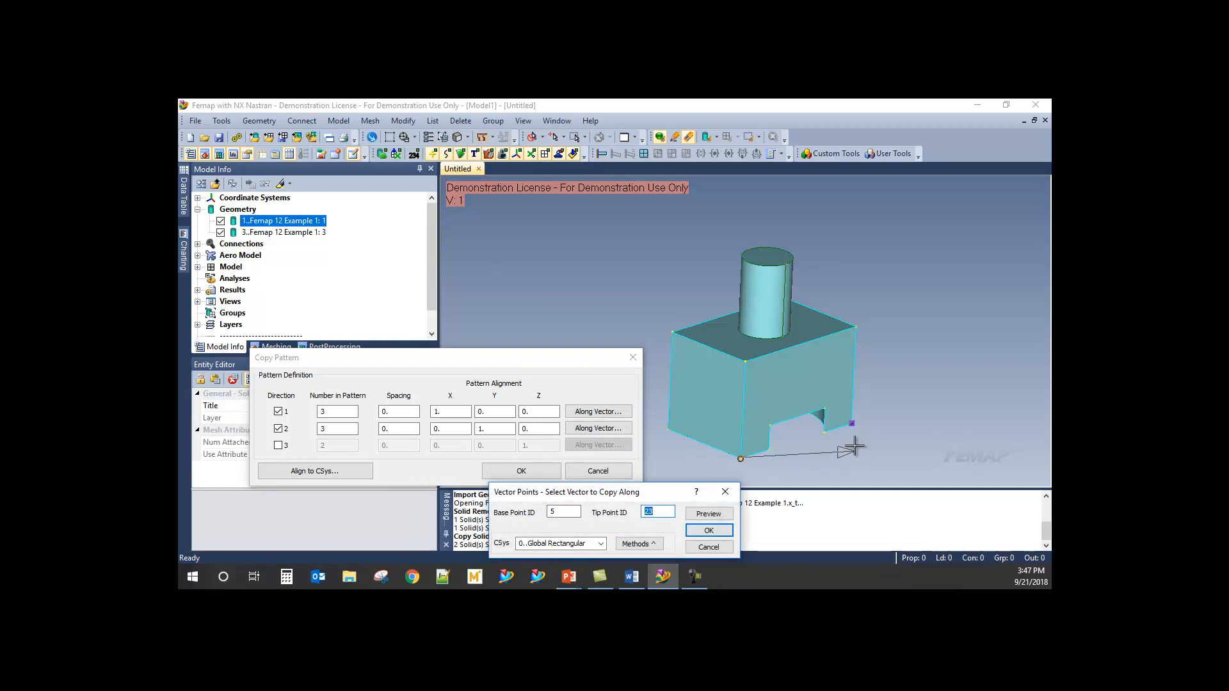
left_click(852, 424)
left_click(709, 531)
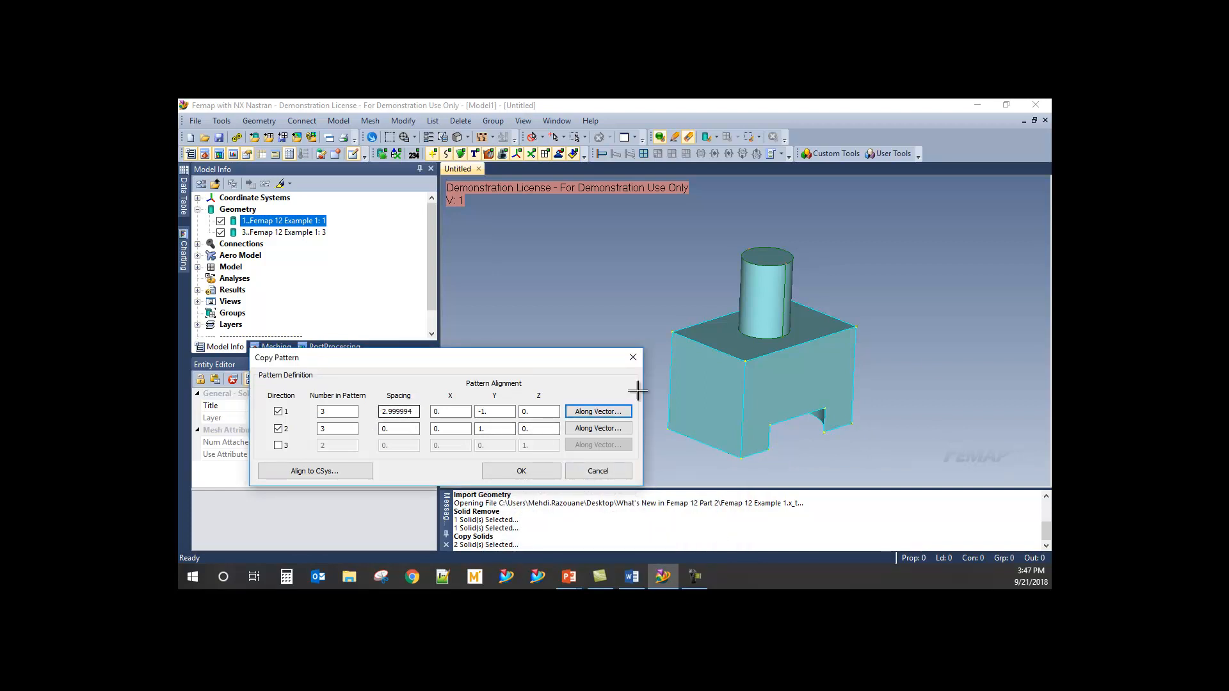
left_click(415, 413)
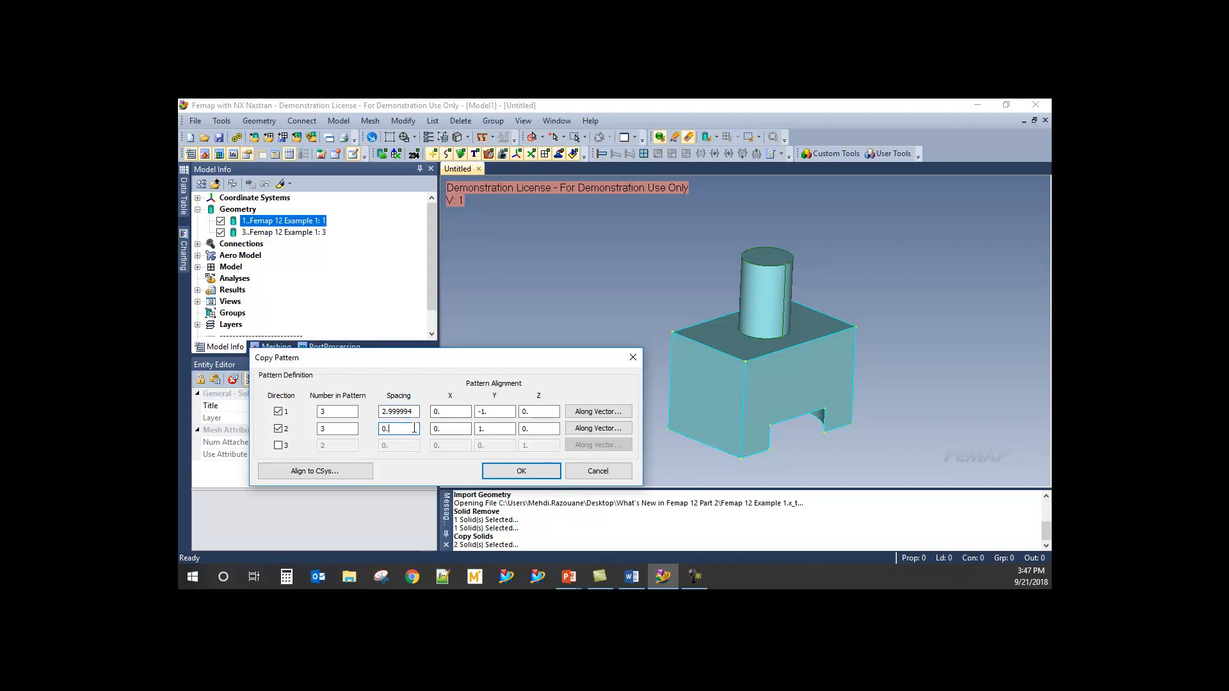
- Define pattern direction 2 along a vector across the block in the negative X direction and create the 3 by 3 copies
left_click(594, 430)
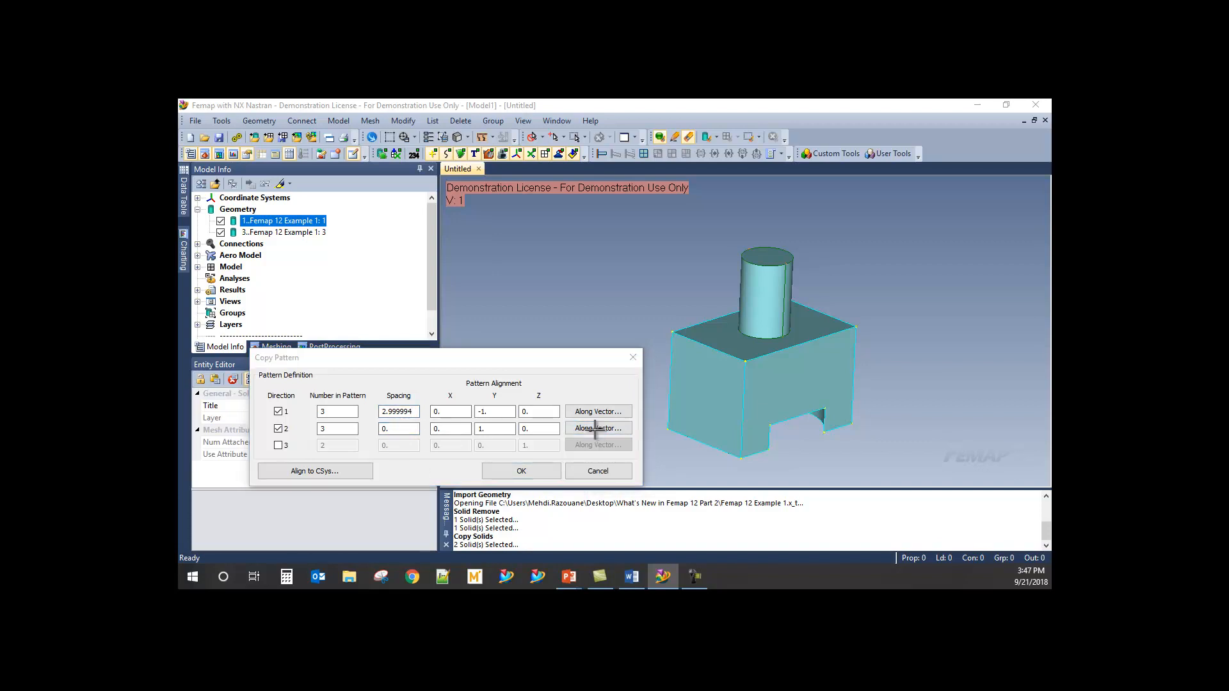
left_click(668, 430)
left_click(709, 530)
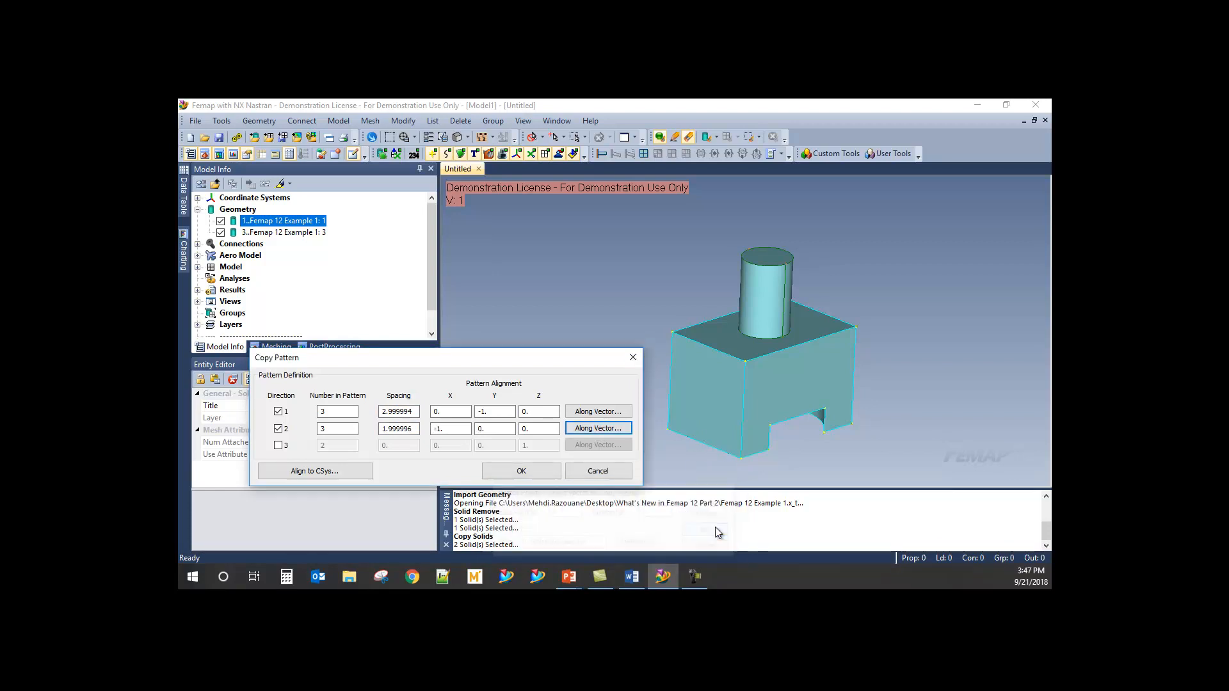
left_click(526, 471)
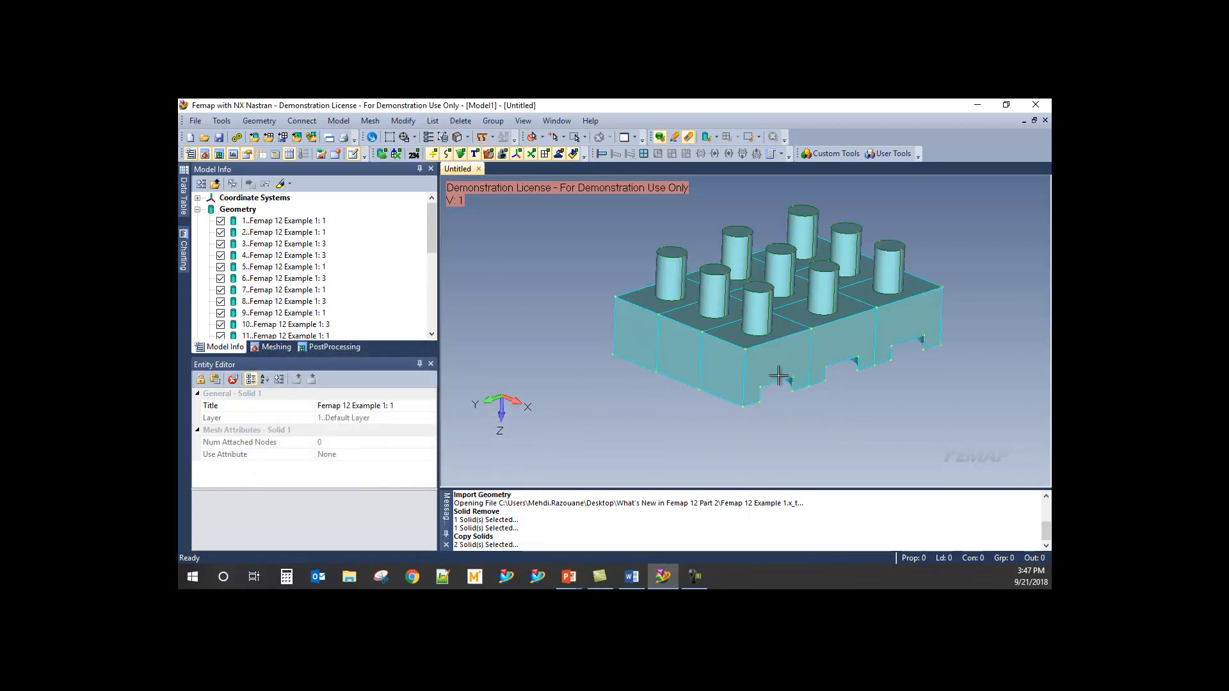
- Delete the five cylinders that are not at the corners of the block pattern, using front picking to select them
middle_click_drag(753, 368, 734, 375)
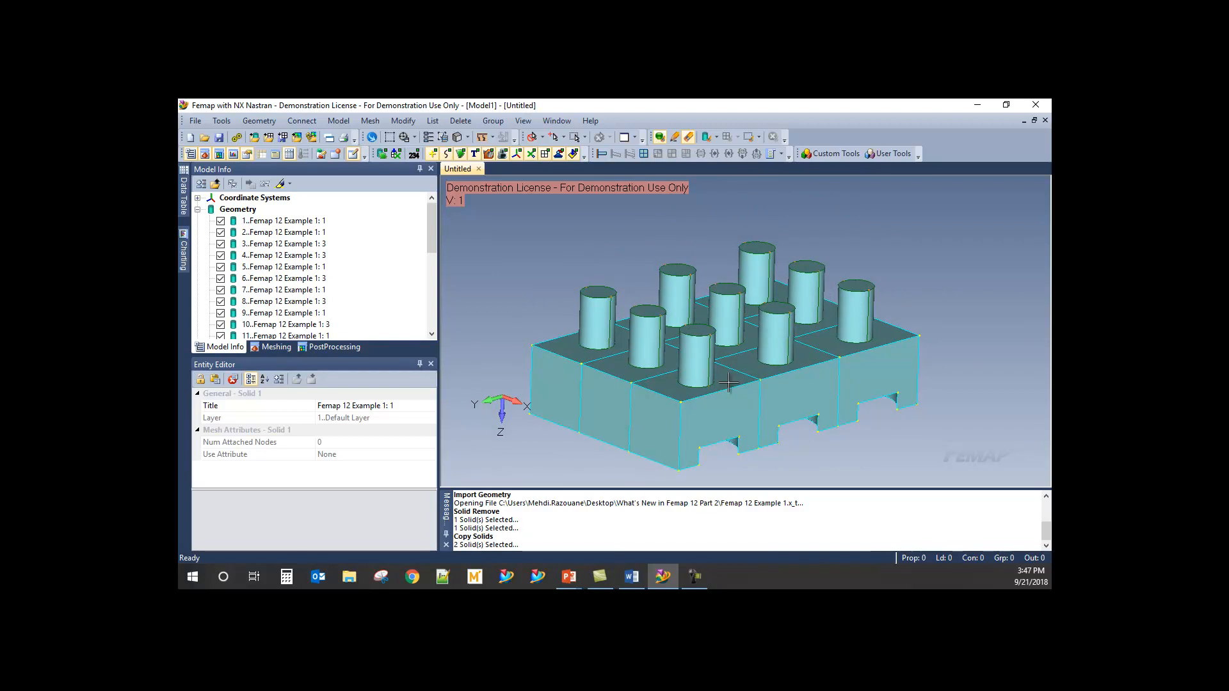
middle_click_drag(639, 384, 630, 390)
scroll(631, 389, "up", 1)
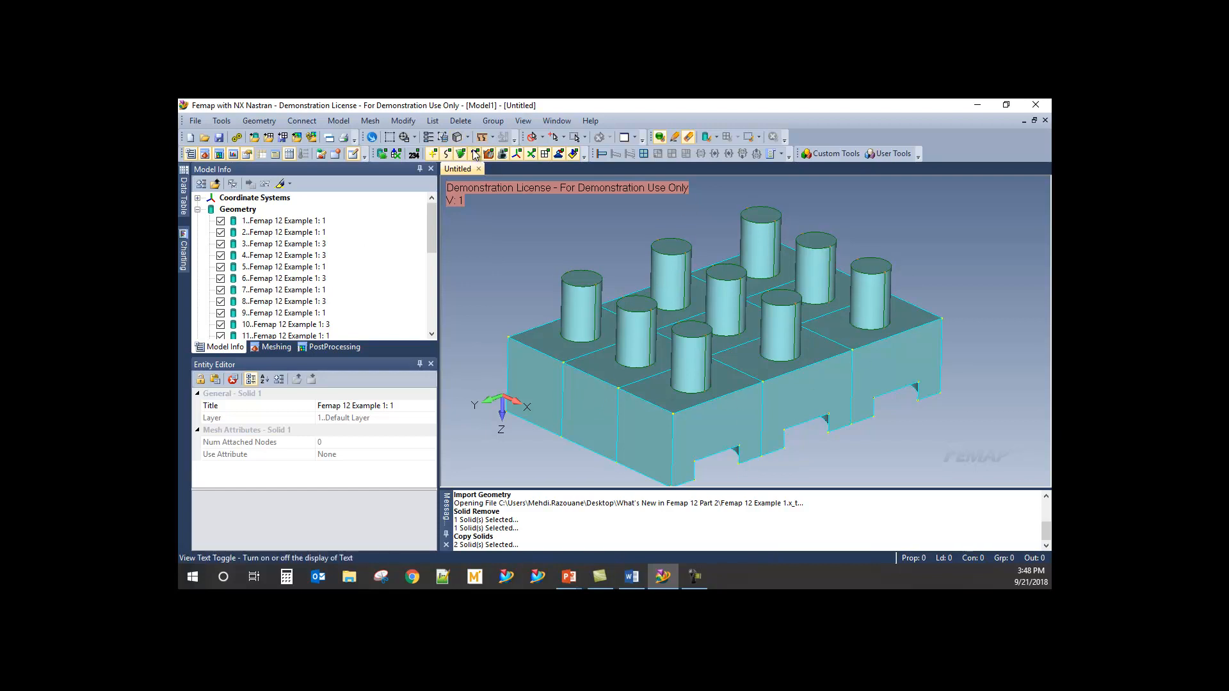
left_click(469, 123)
mouse_move(496, 163)
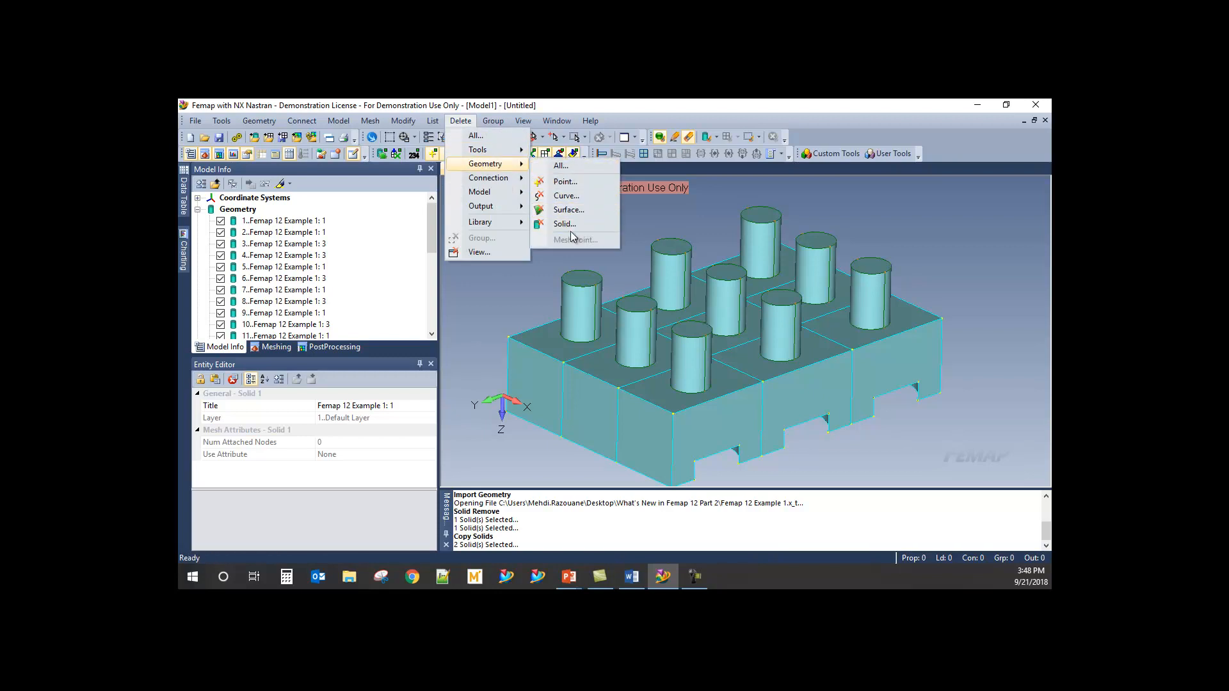
left_click(564, 224)
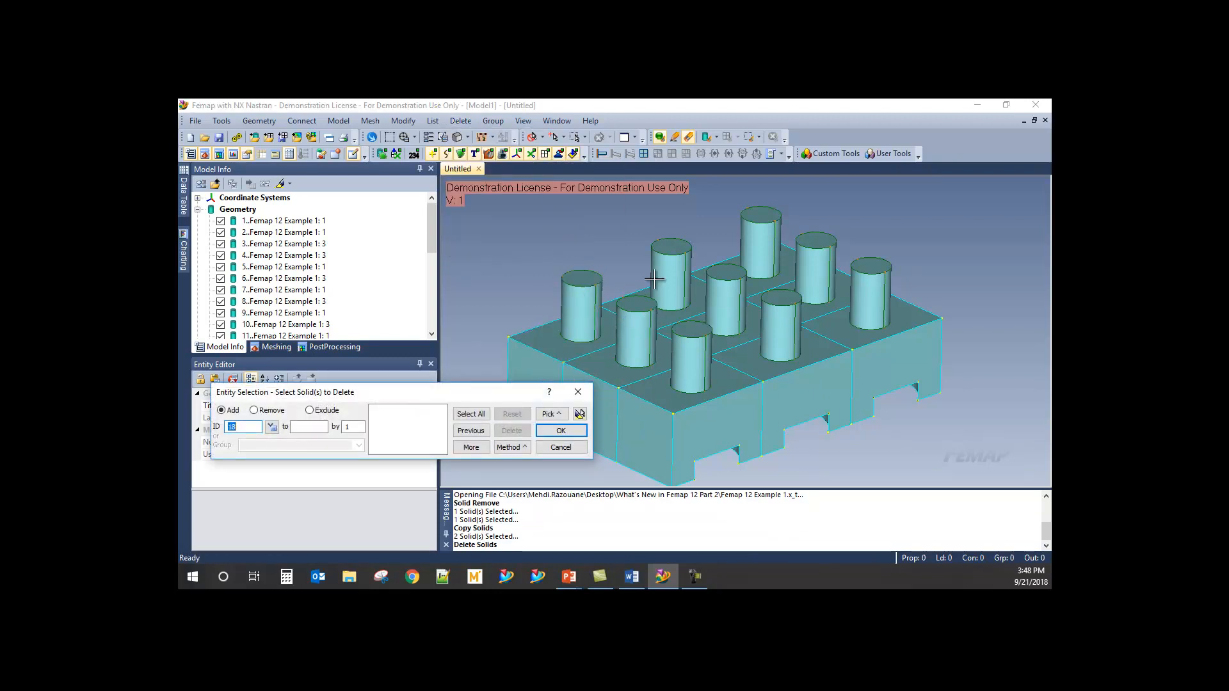
right_click(618, 229)
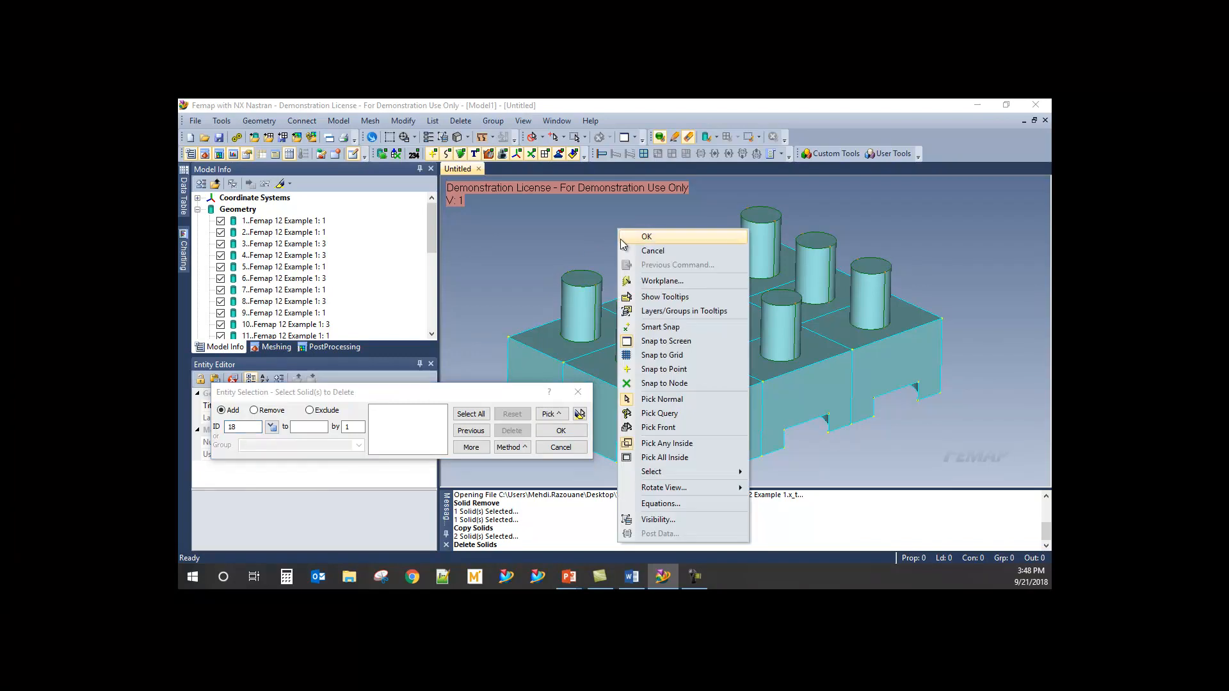
left_click(671, 428)
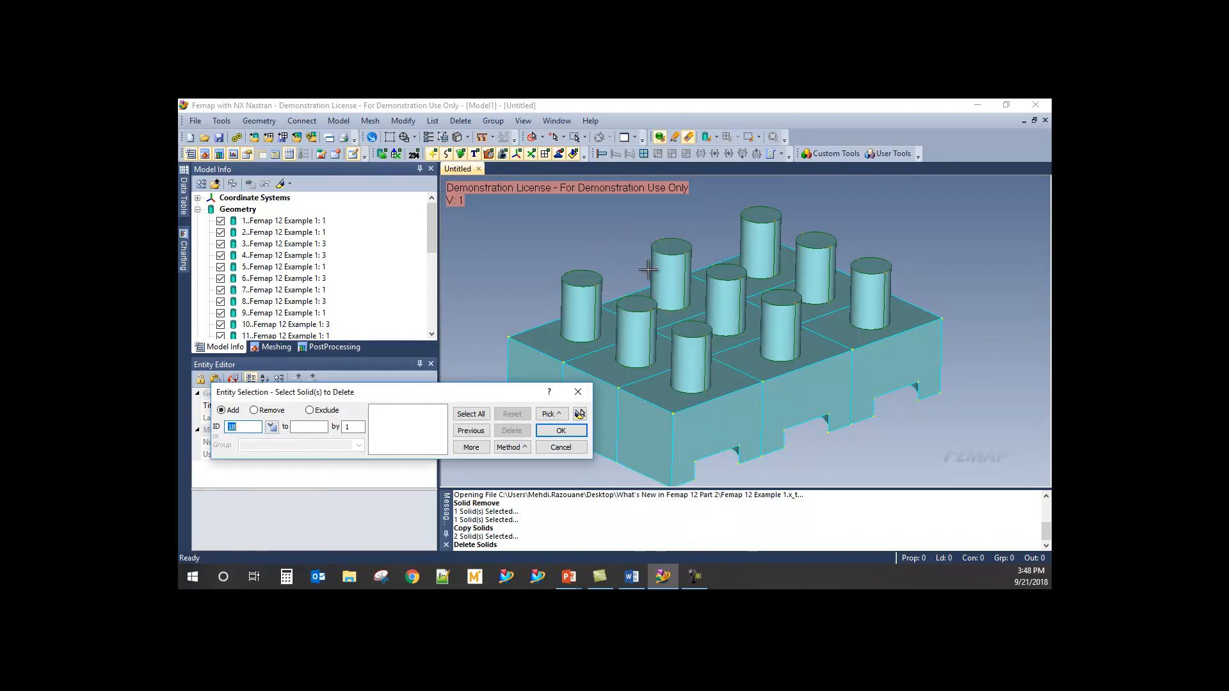
left_click(671, 275)
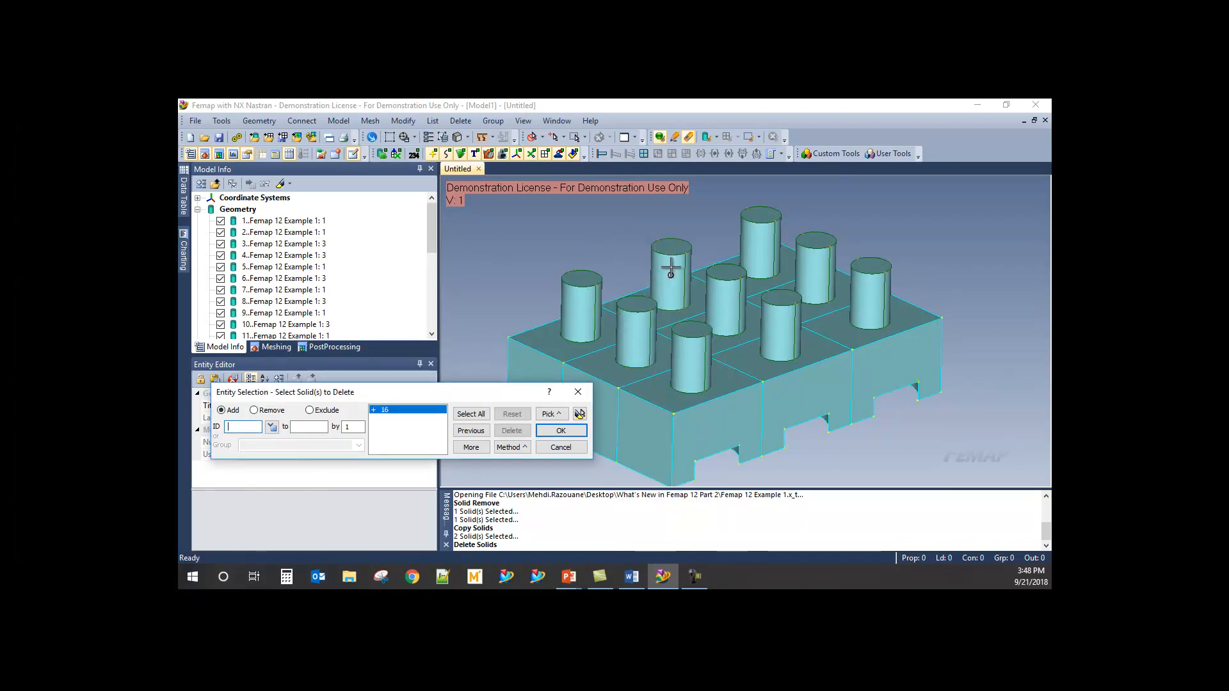
left_click(726, 300)
left_click(791, 329)
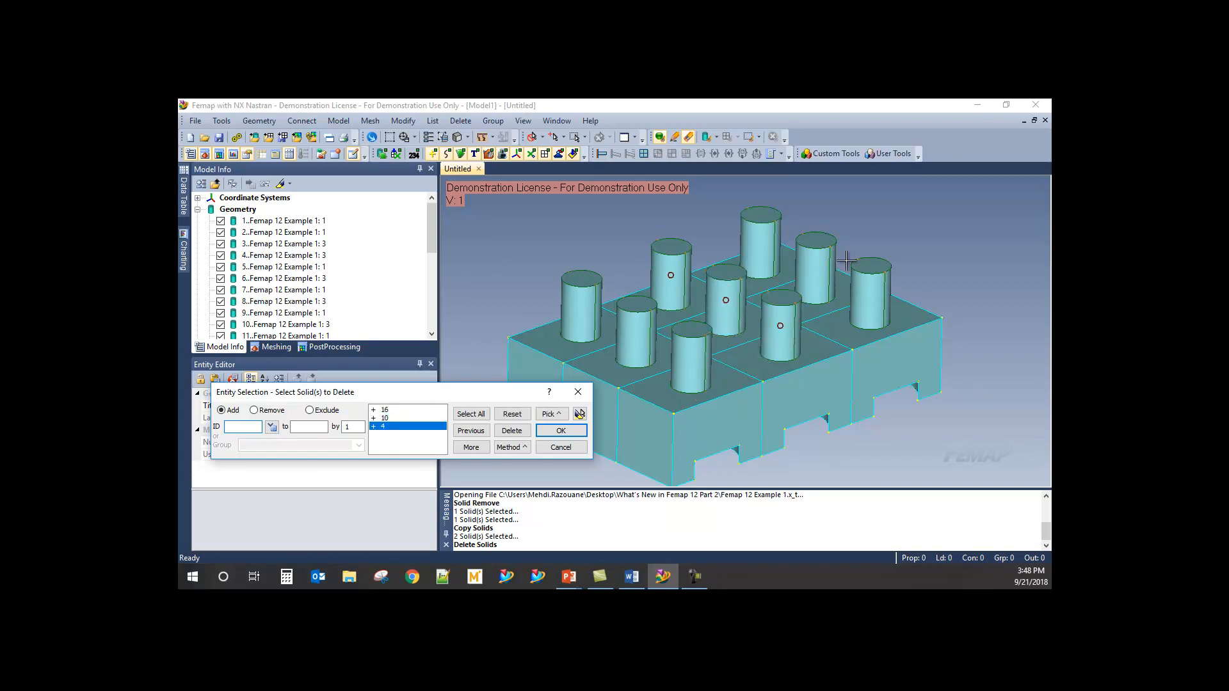
left_click(815, 269)
left_click(642, 329)
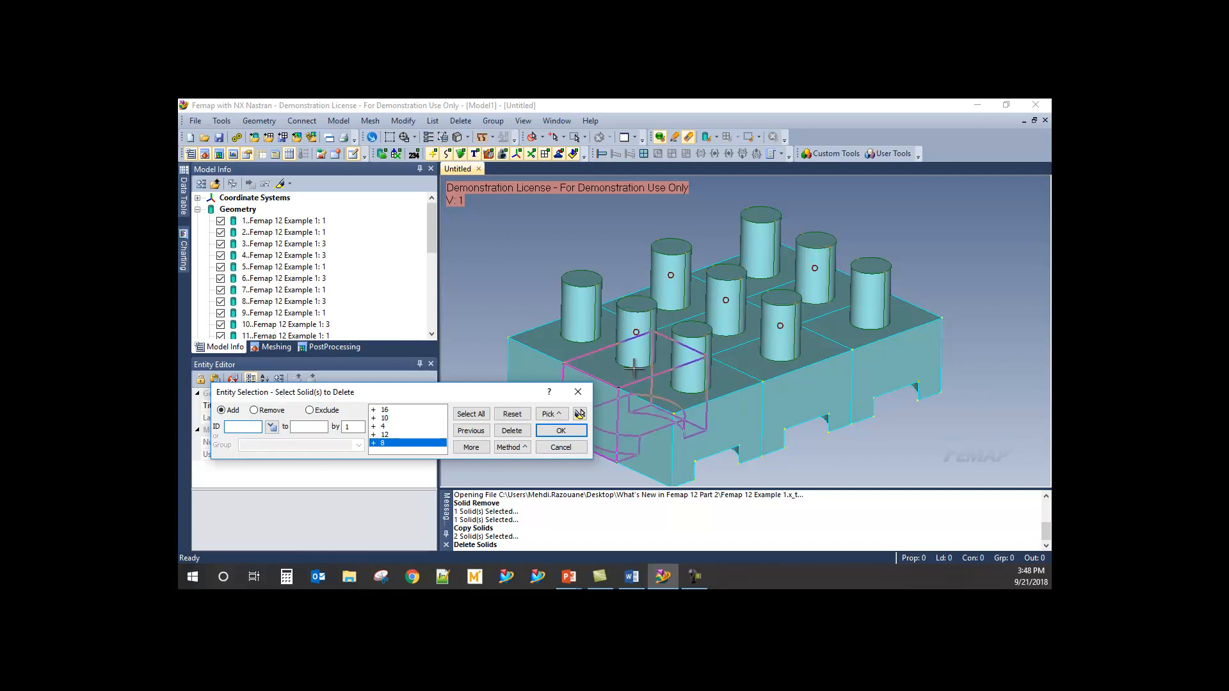
left_click(568, 434)
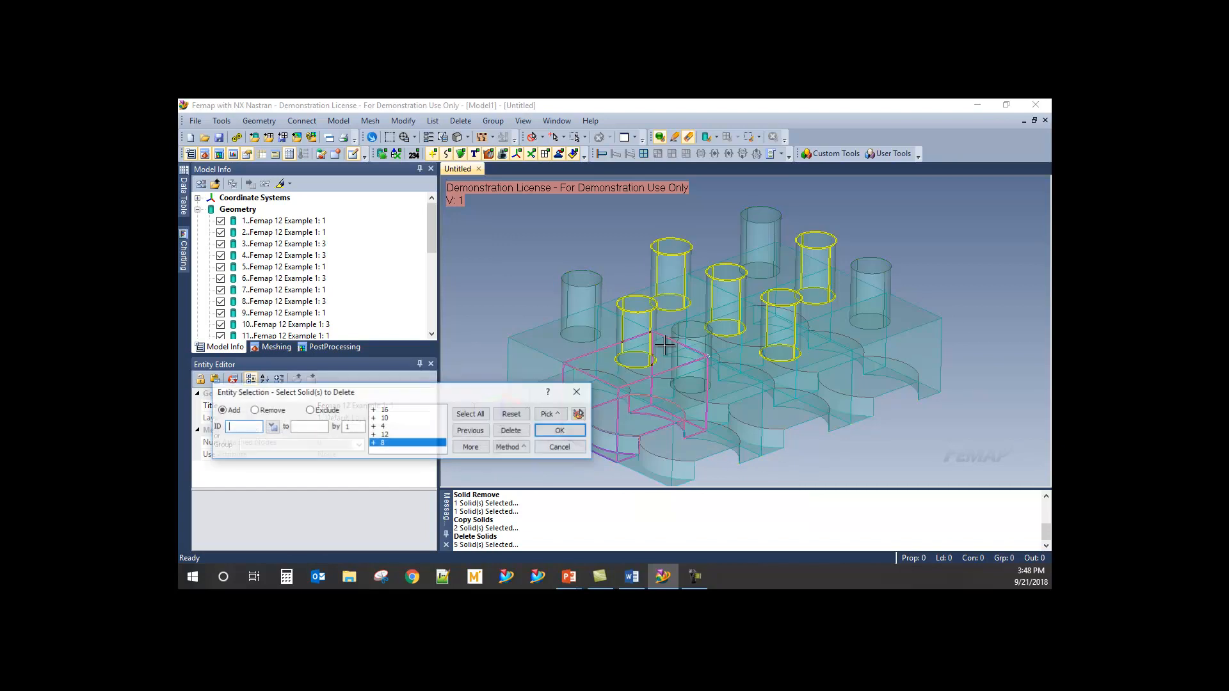
left_click(564, 430)
left_click(670, 353)
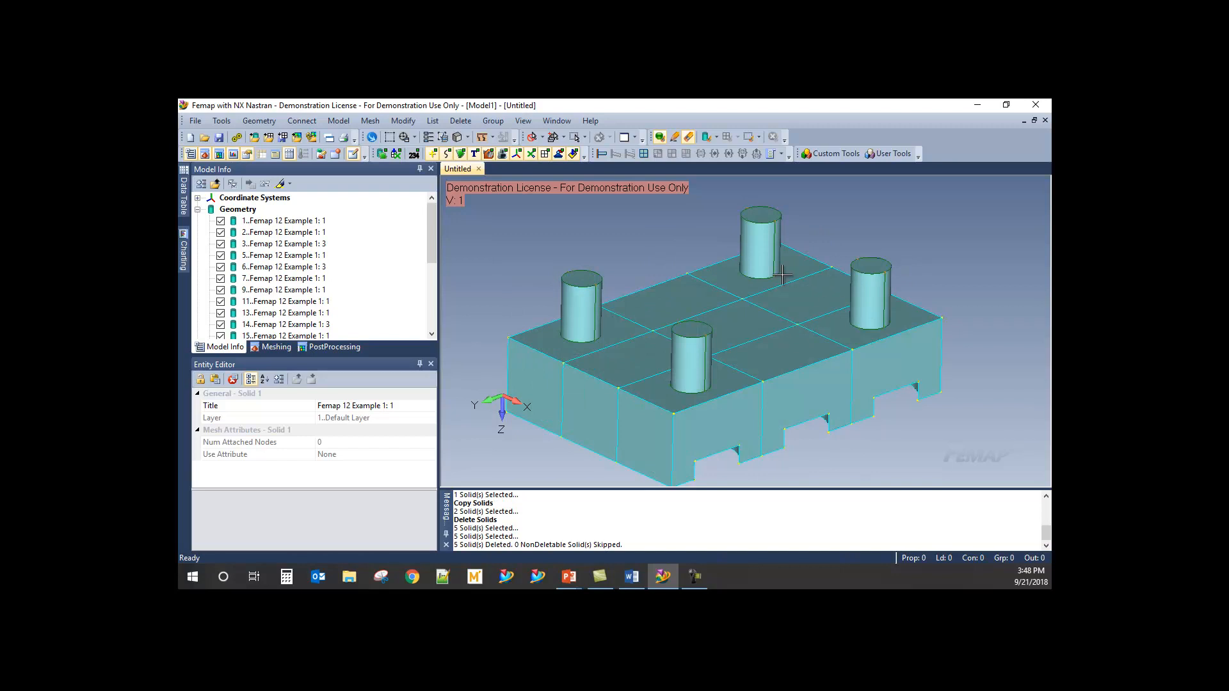
- Combine all remaining blocks and corner cylinders into a single solid with the solid Add operation
middle_click_drag(753, 368, 691, 310)
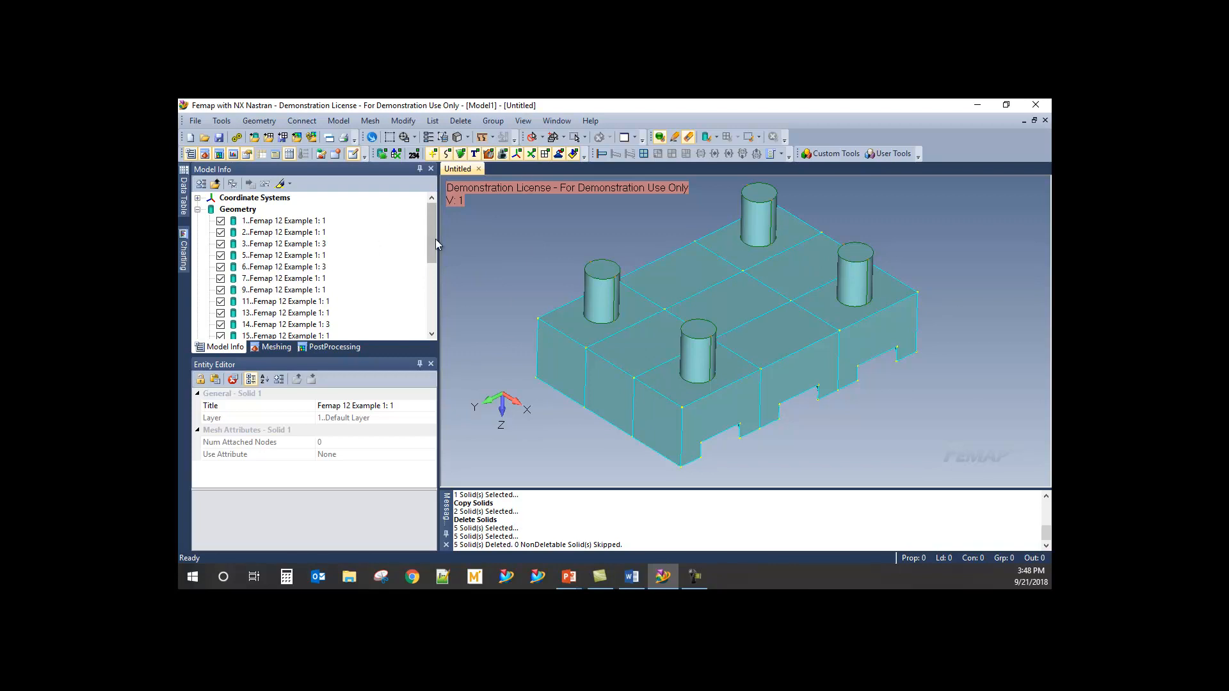
left_click(255, 123)
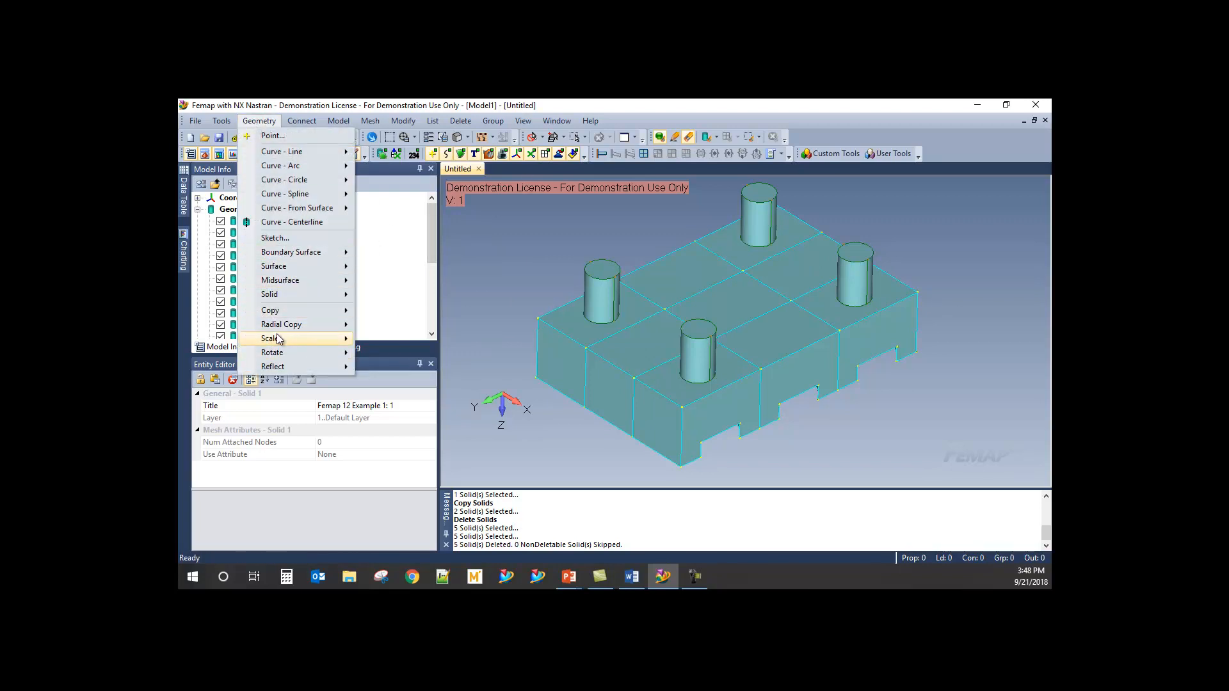
mouse_move(286, 293)
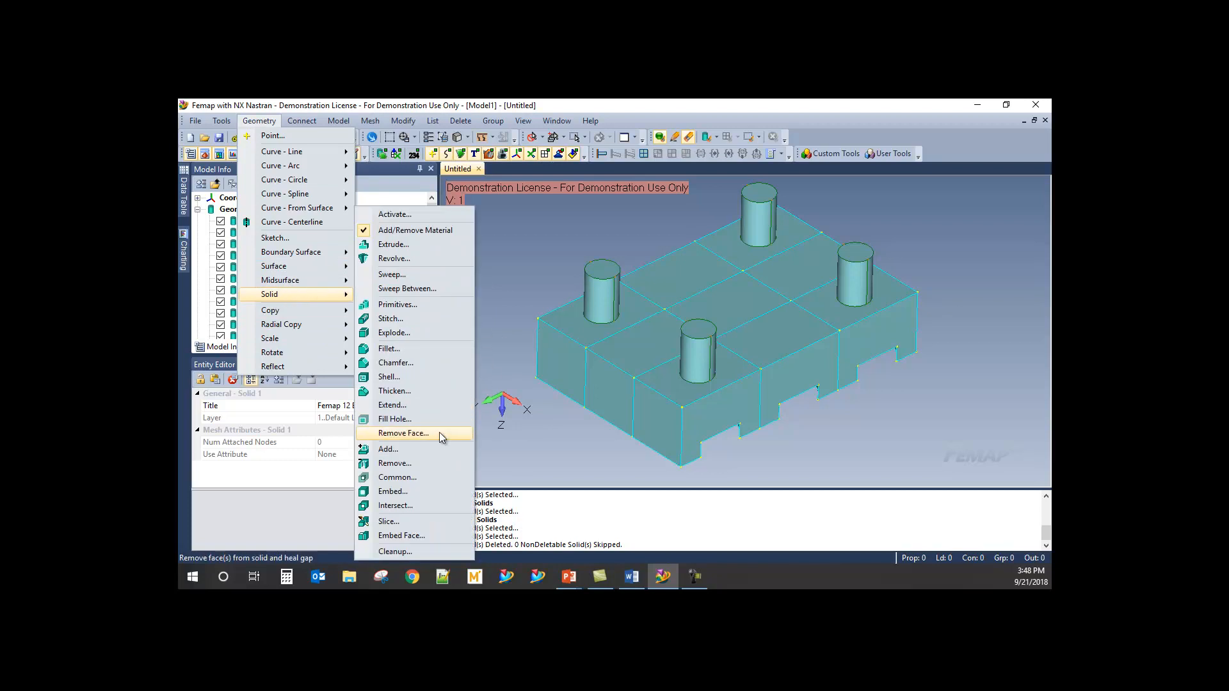
left_click(421, 451)
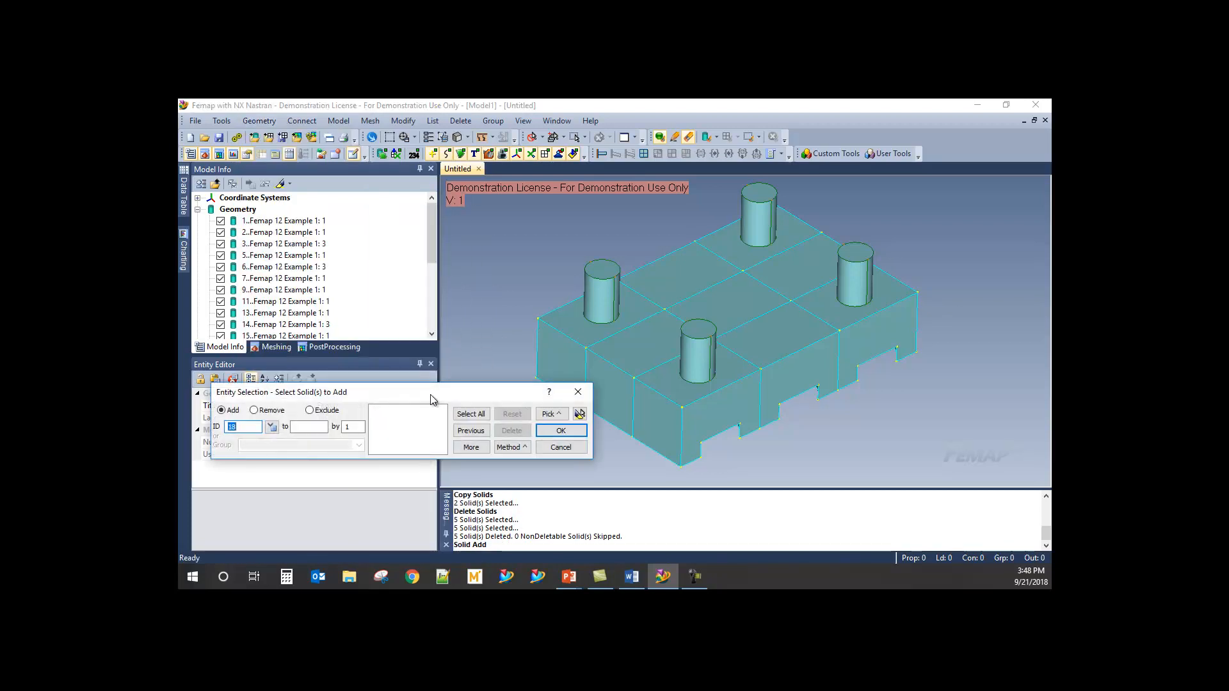
left_click_drag(429, 393, 425, 407)
left_click(547, 428)
left_click(564, 192)
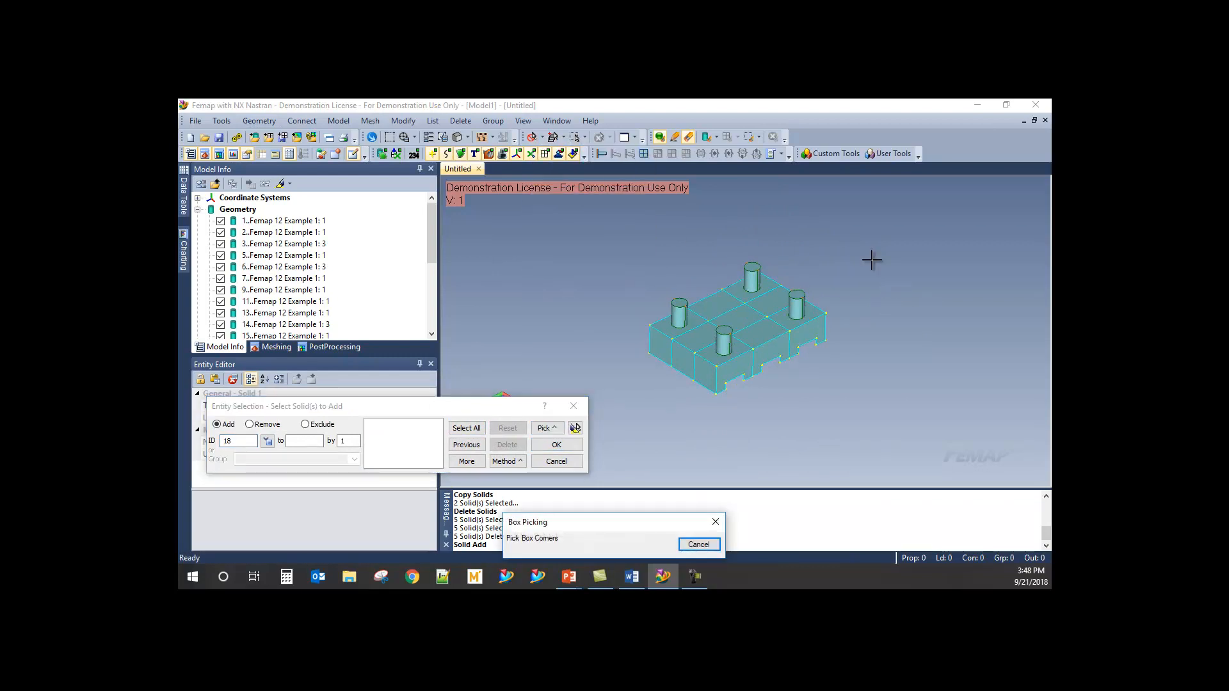
left_click_drag(778, 327, 628, 415)
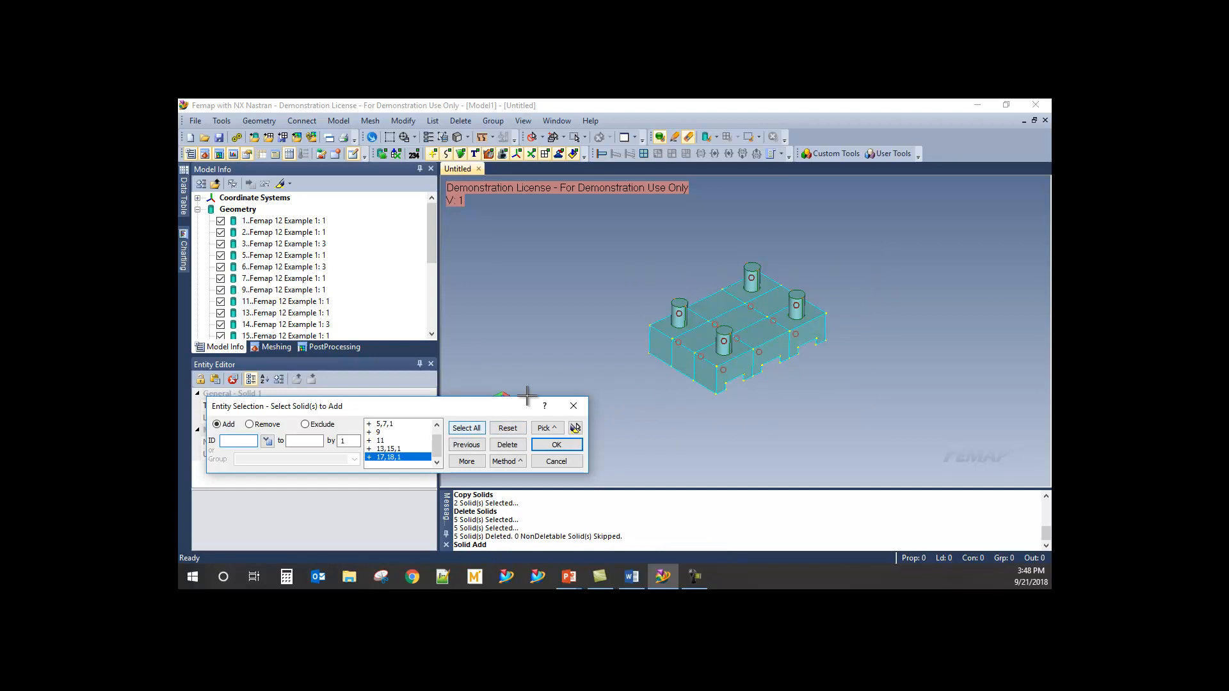
scroll(552, 443, "up", 5)
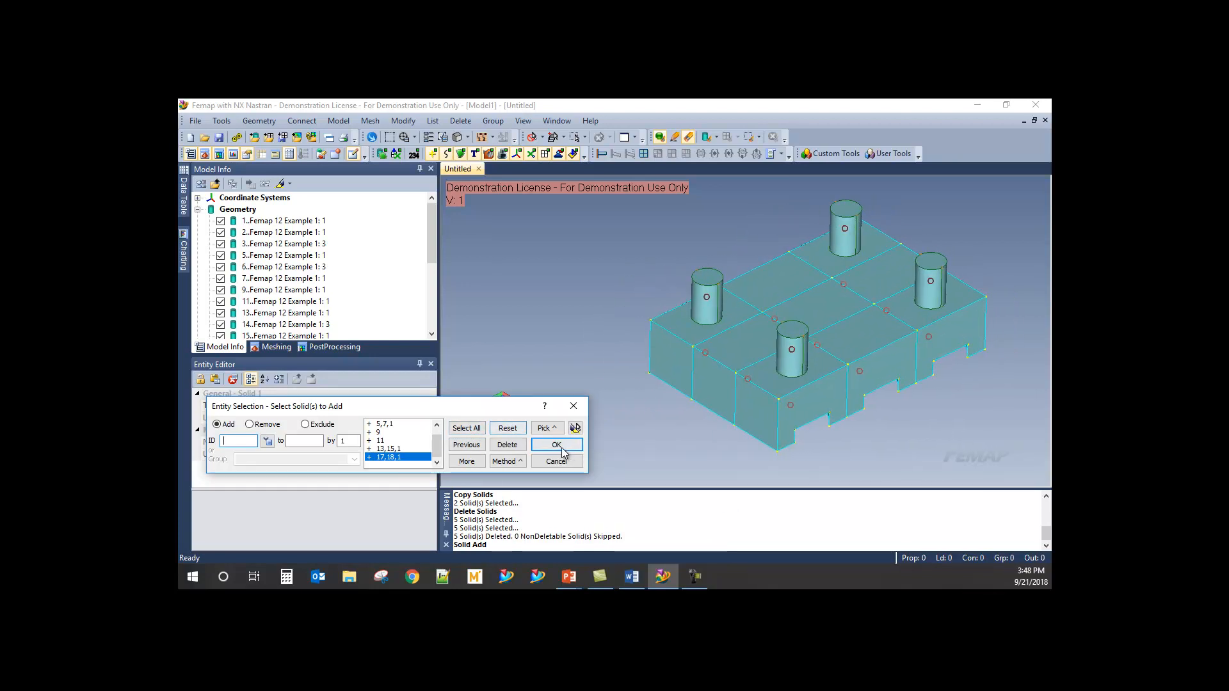
scroll(560, 450, "down", 1)
left_click(556, 444)
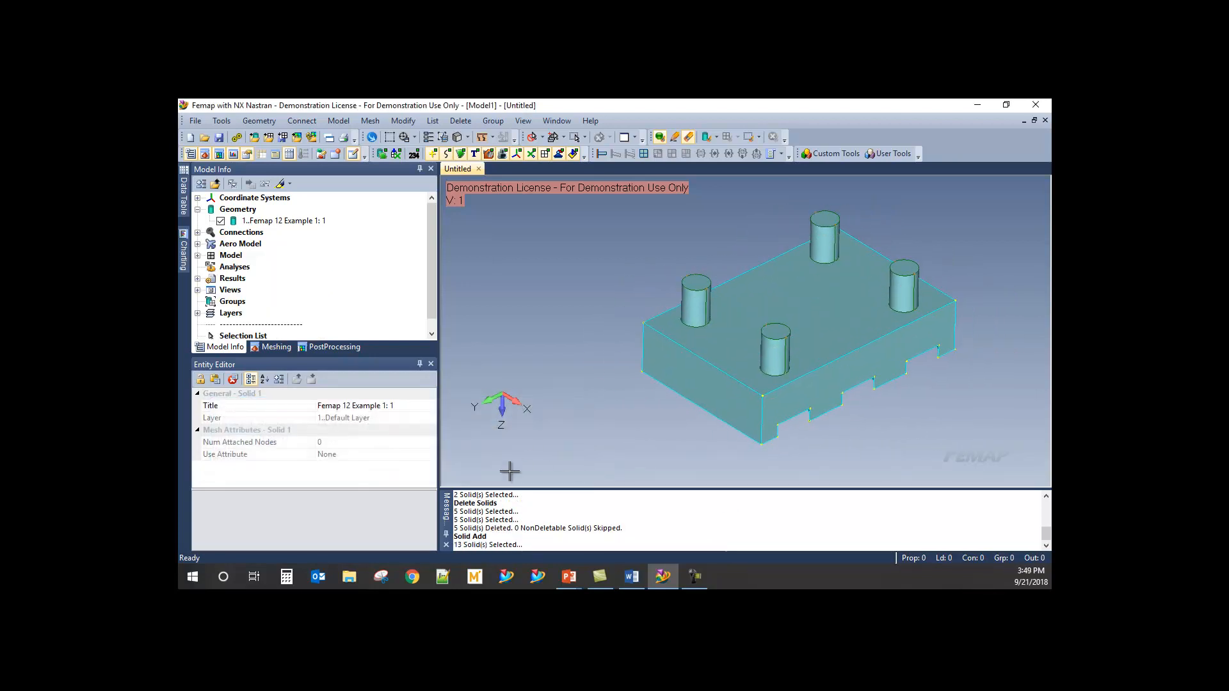
- Examine the combined solid from several angles, temporarily hiding it to check that it is one body
mouse_move(702, 357)
middle_mouse_down()
mouse_move(639, 352)
mouse_move(753, 352)
mouse_move(721, 364)
middle_mouse_up()
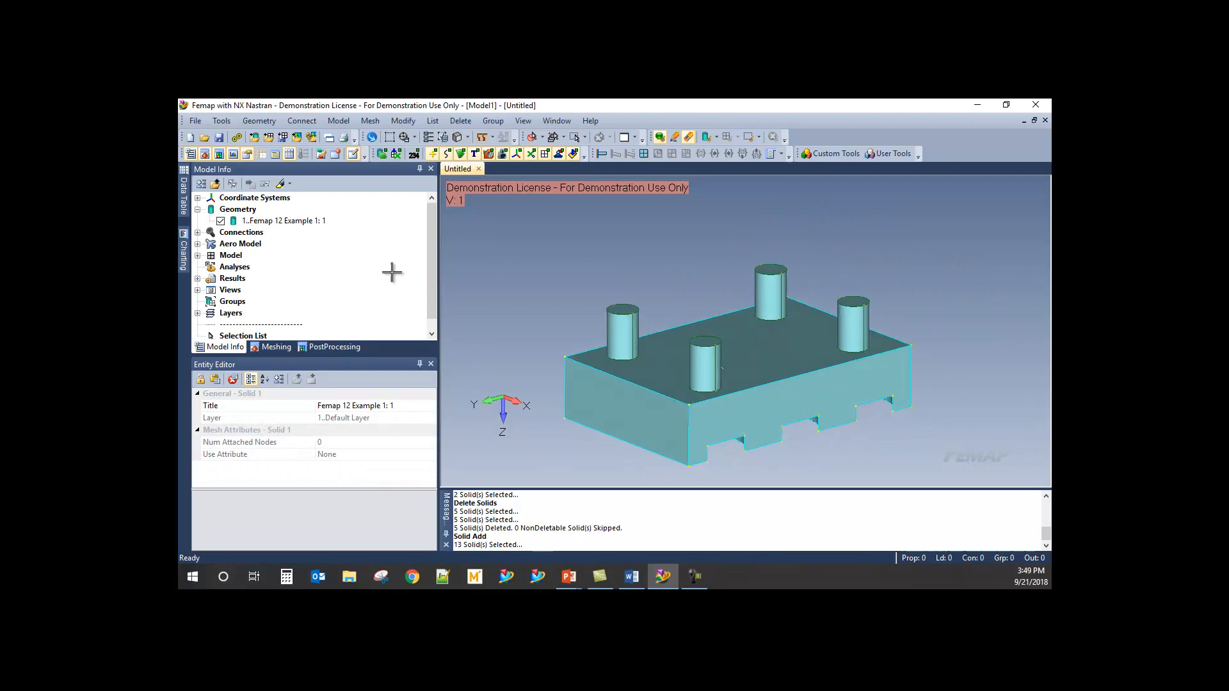
left_click(220, 220)
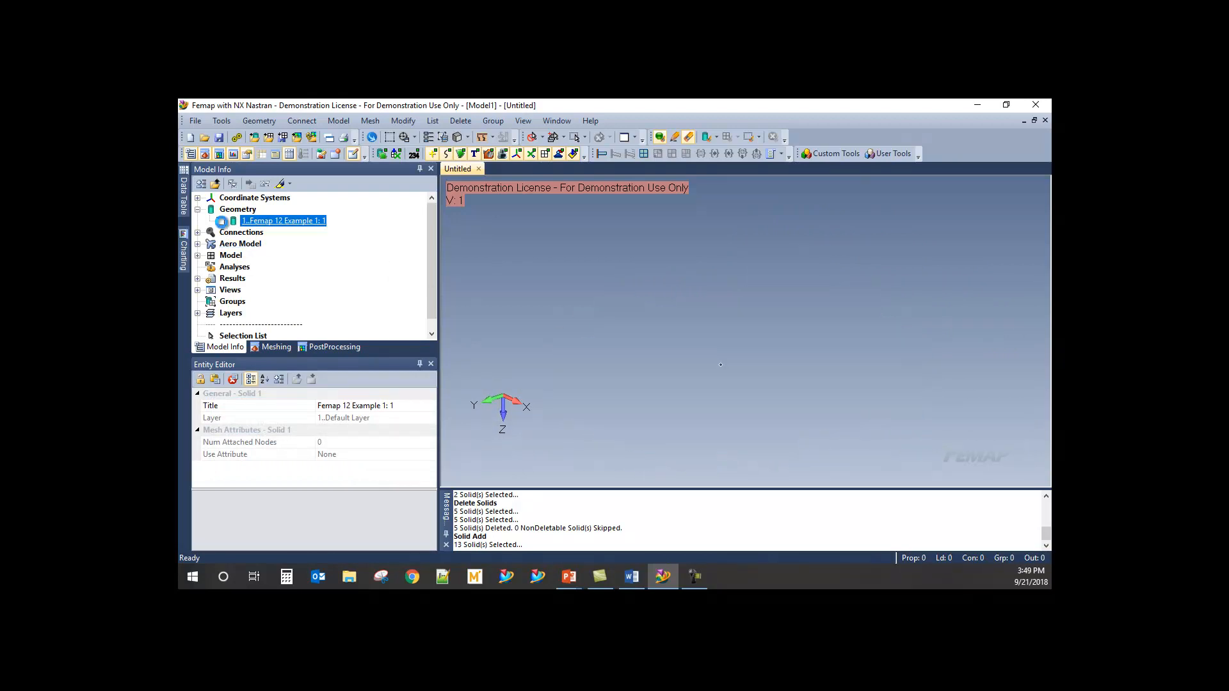
left_click(220, 221)
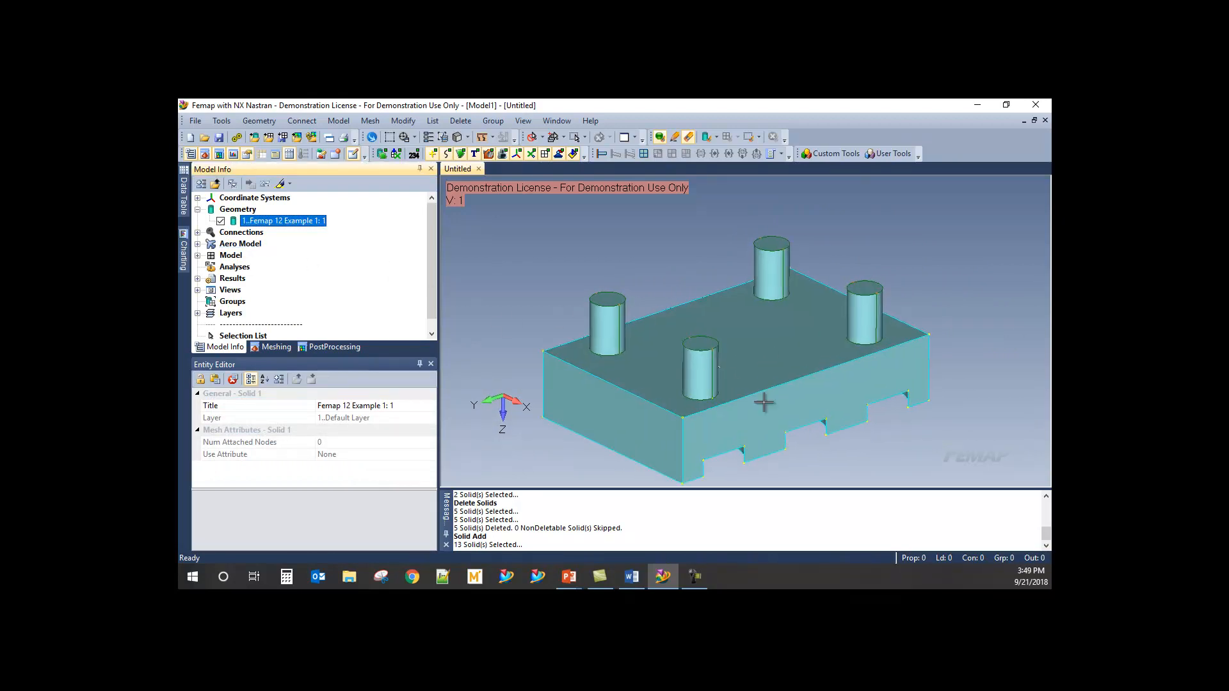
scroll(671, 431, "up", 1)
middle_click_drag(611, 403, 693, 376, "ctrl")
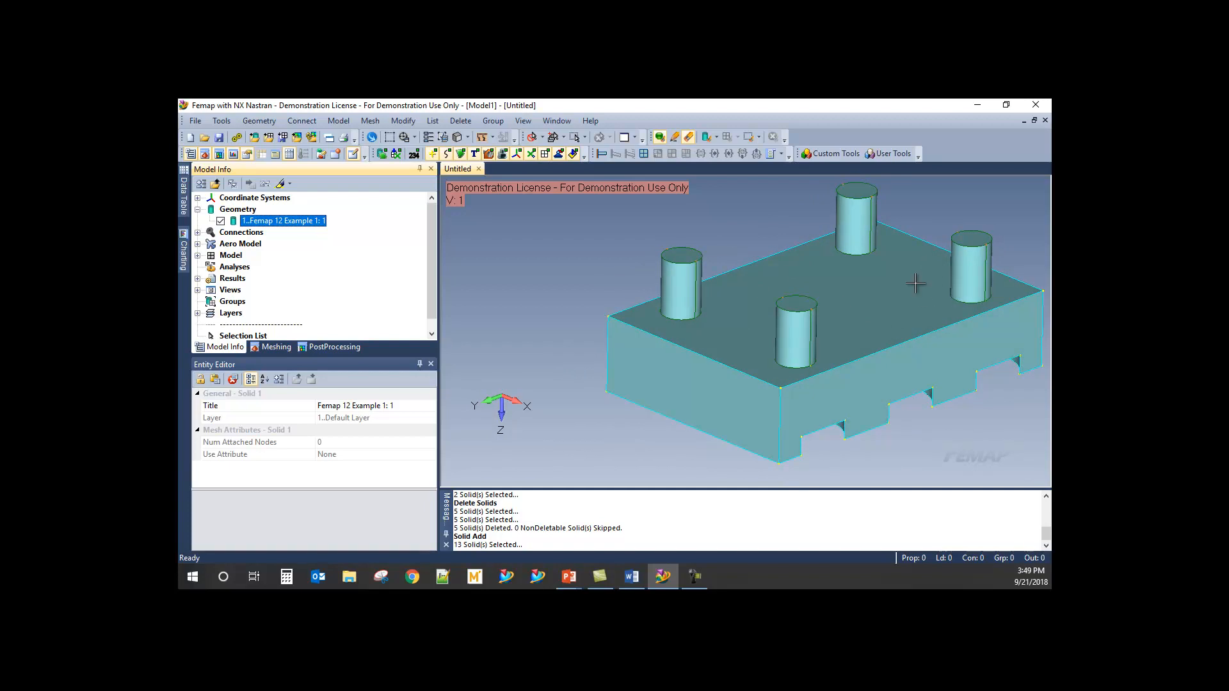
middle_click_drag(711, 373, 760, 439)
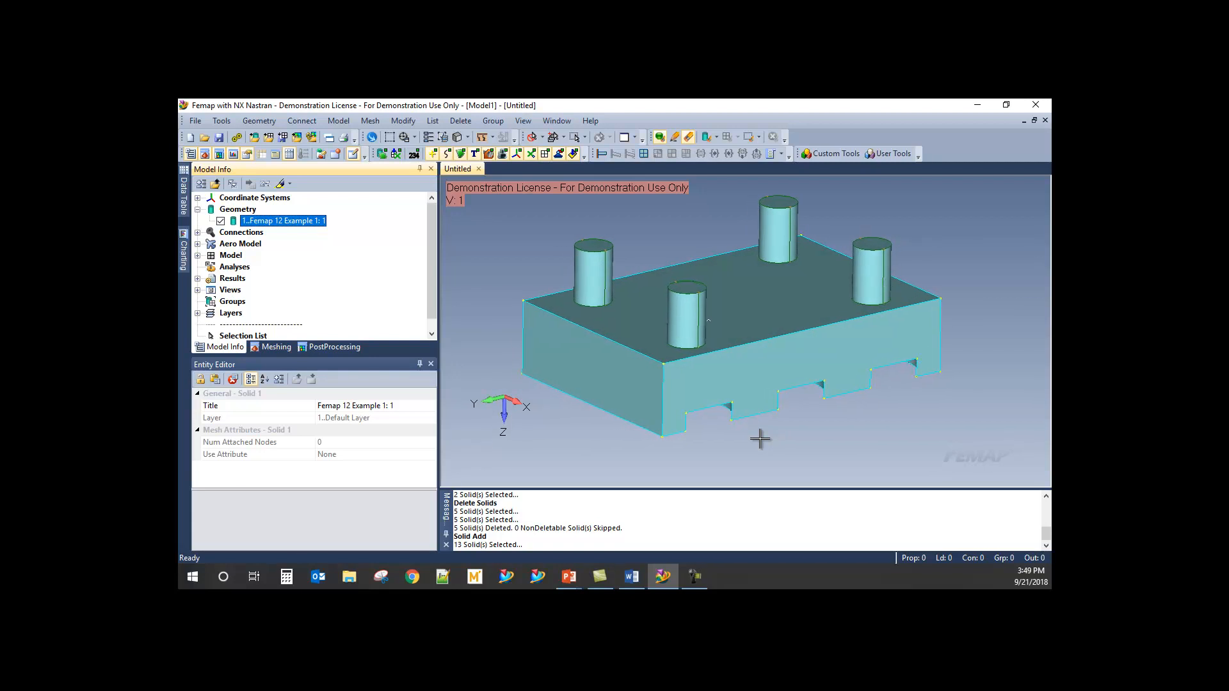
scroll(759, 438, "up", 2)
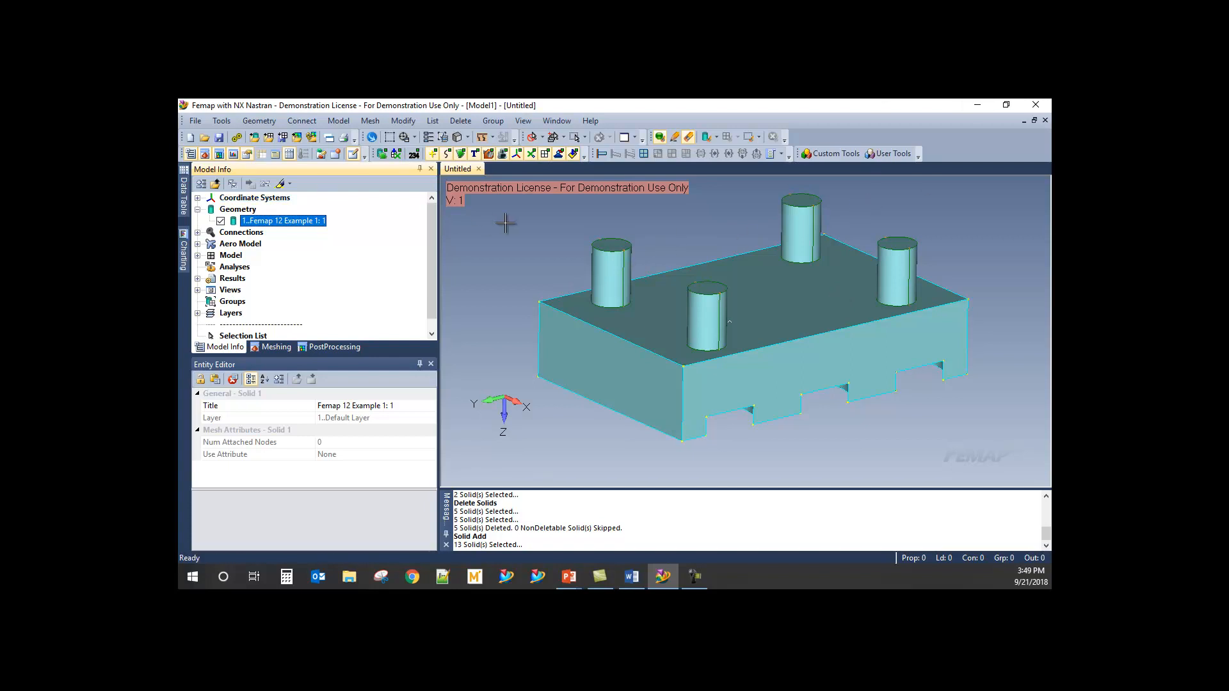
- Create a new model and import the geometry file Femap 12 Example 1.5.x_t with the default read options
left_click(191, 138)
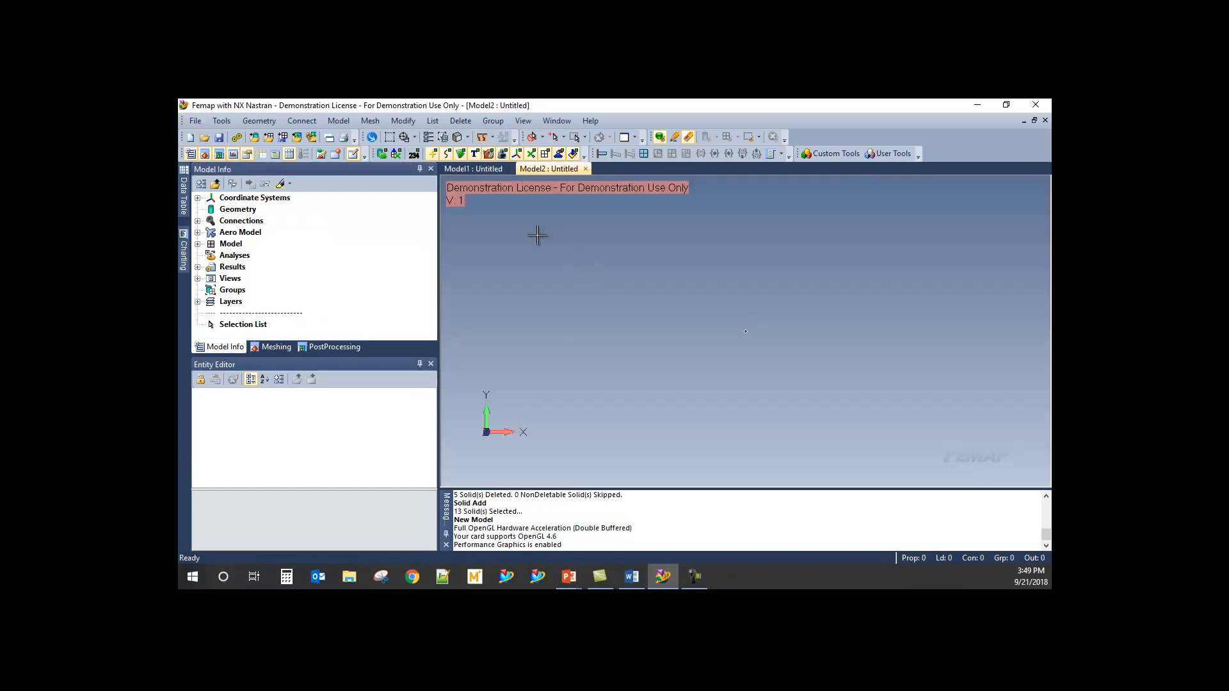
left_click(195, 121)
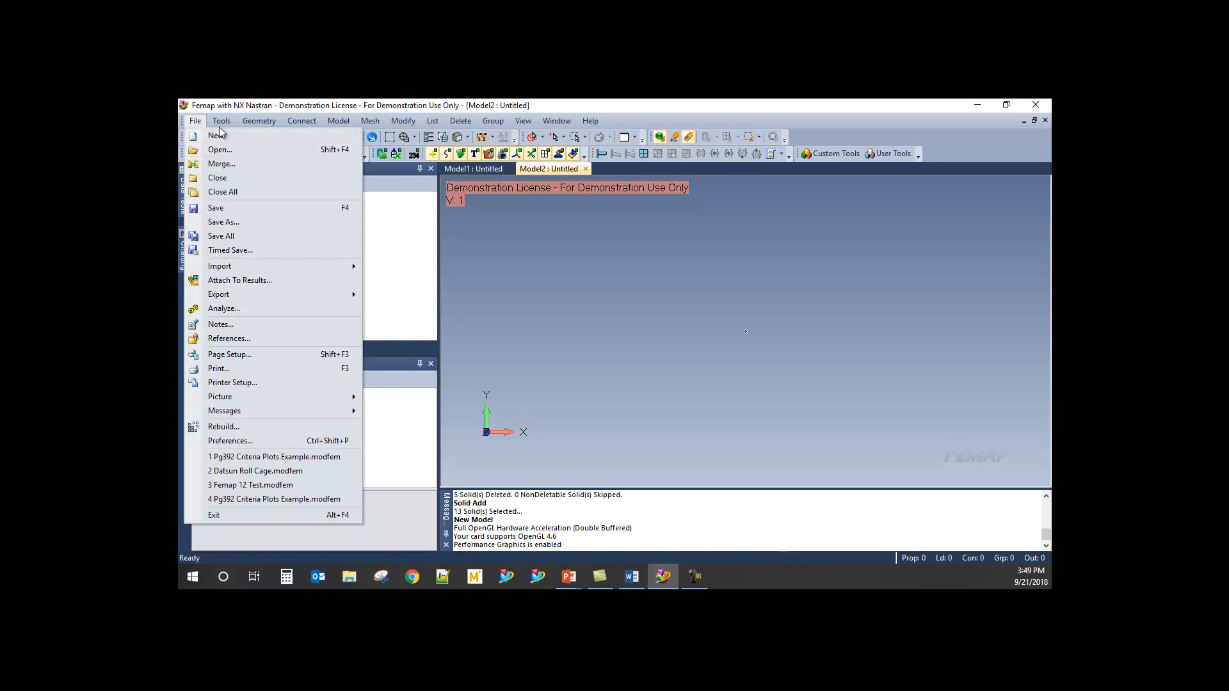
mouse_move(222, 123)
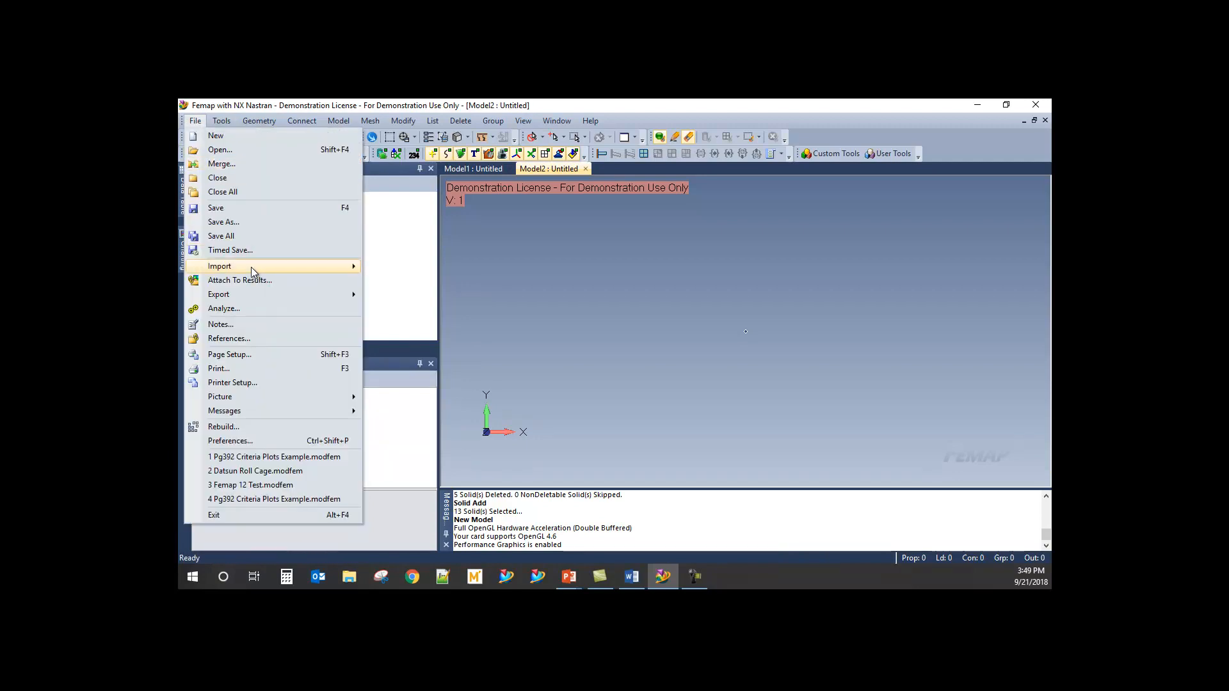
mouse_move(255, 268)
left_click(410, 269)
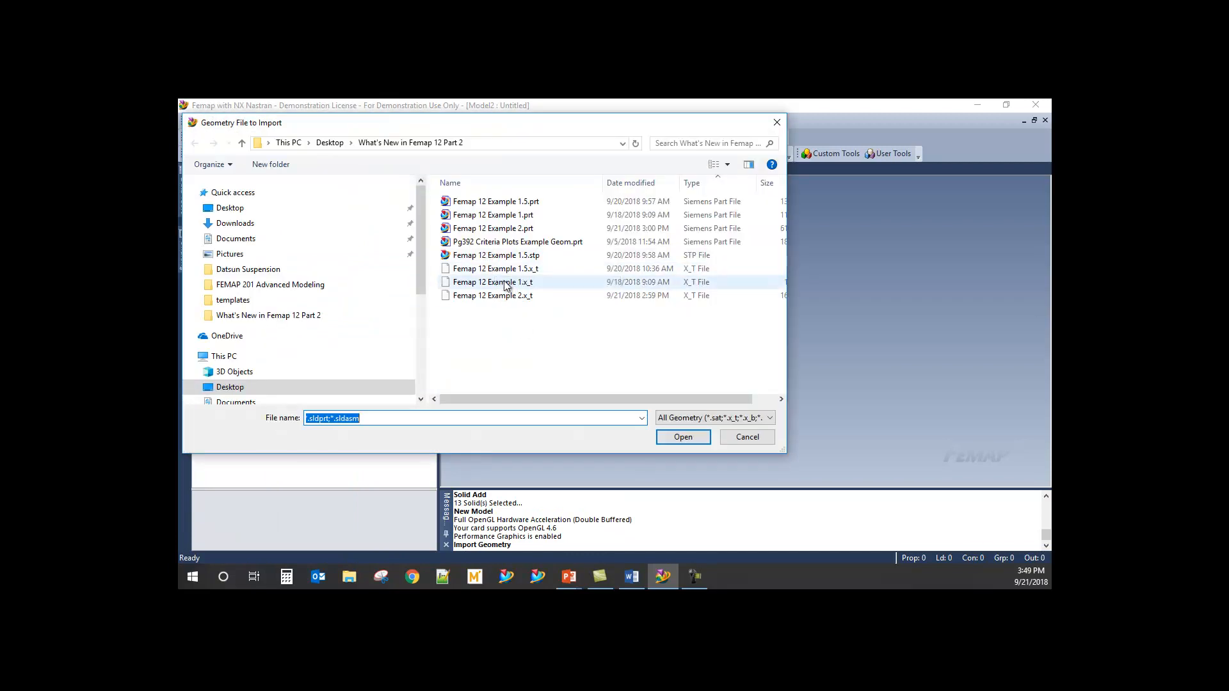
left_click(529, 269)
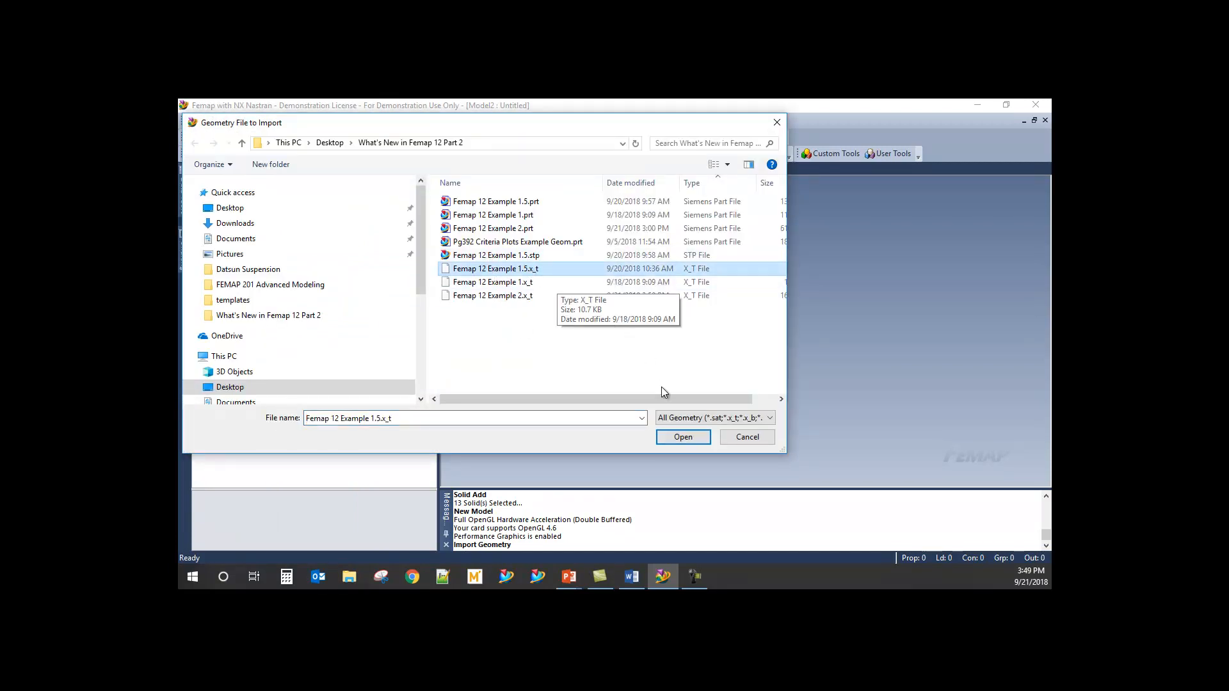
left_click(684, 439)
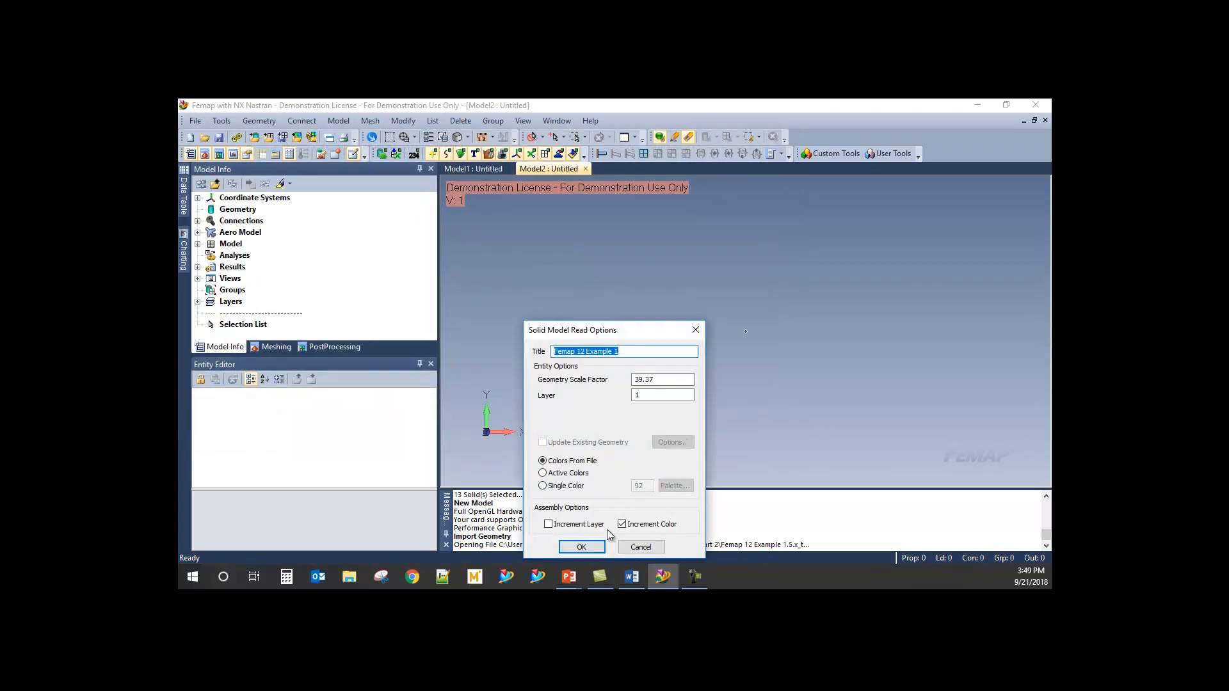
left_click(593, 548)
middle_click_drag(625, 474, 587, 375)
scroll(586, 378, "down", 3)
- Import the geometry file Femap 12 Example 1.5.stp into the current model with the default STEP read options
left_click(195, 121)
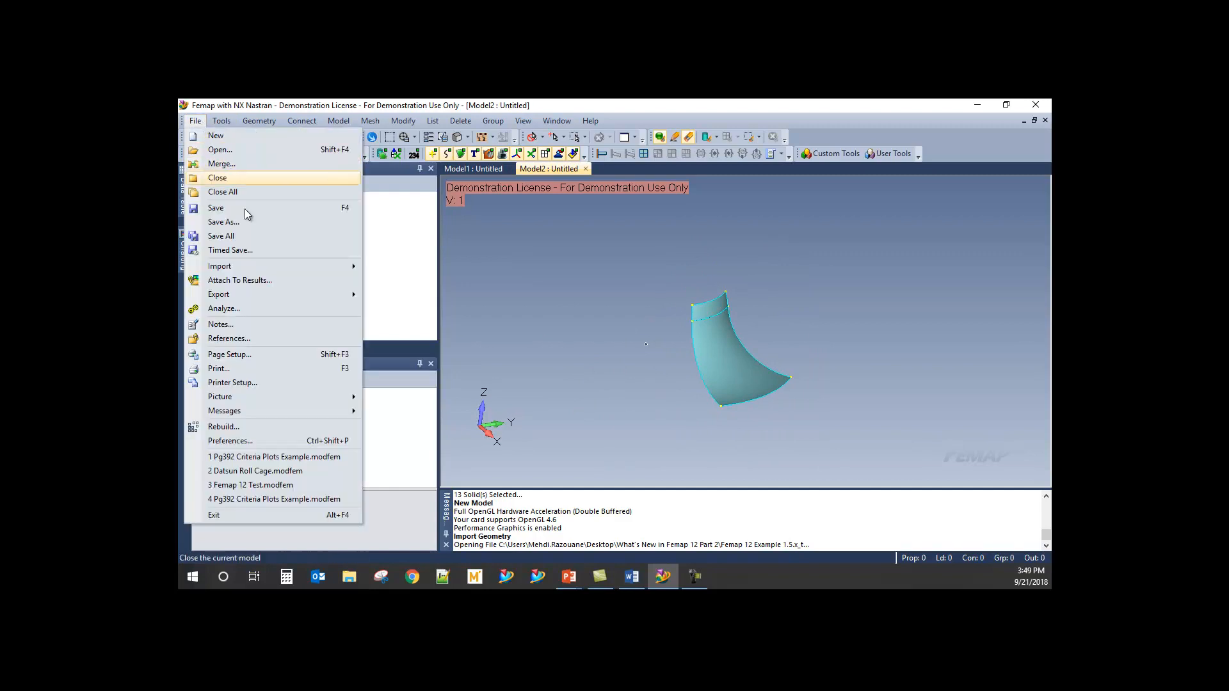
mouse_move(243, 266)
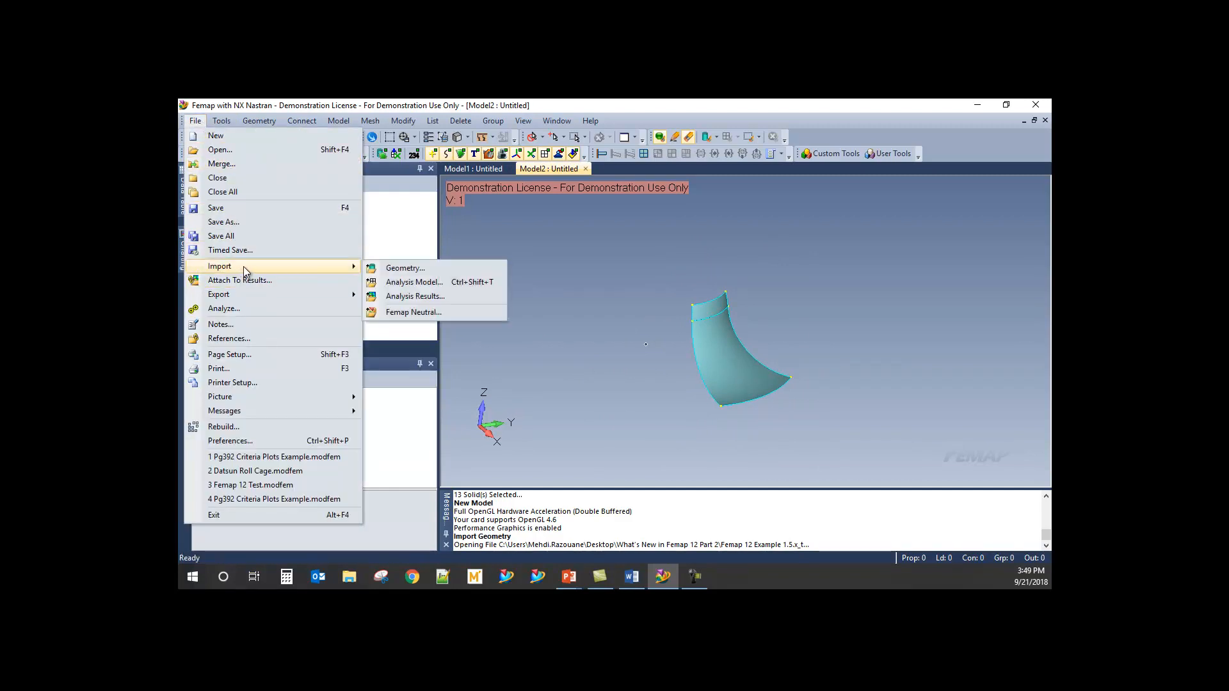
left_click(444, 263)
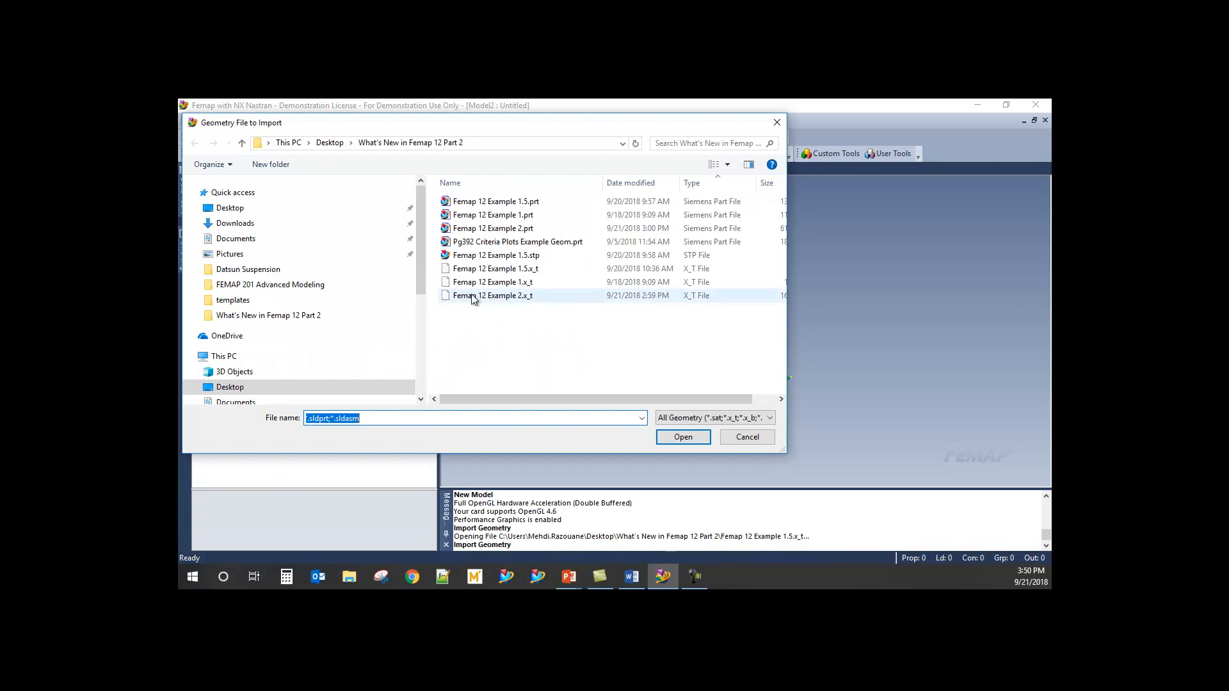
left_click(498, 256)
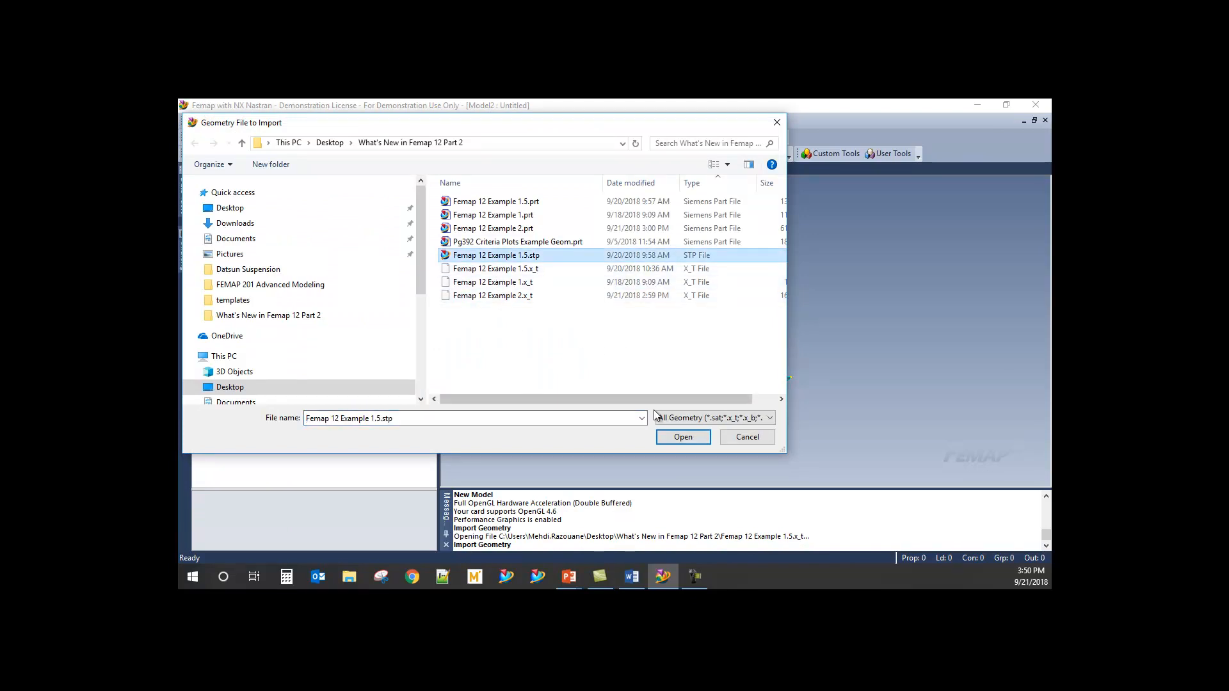
left_click(683, 438)
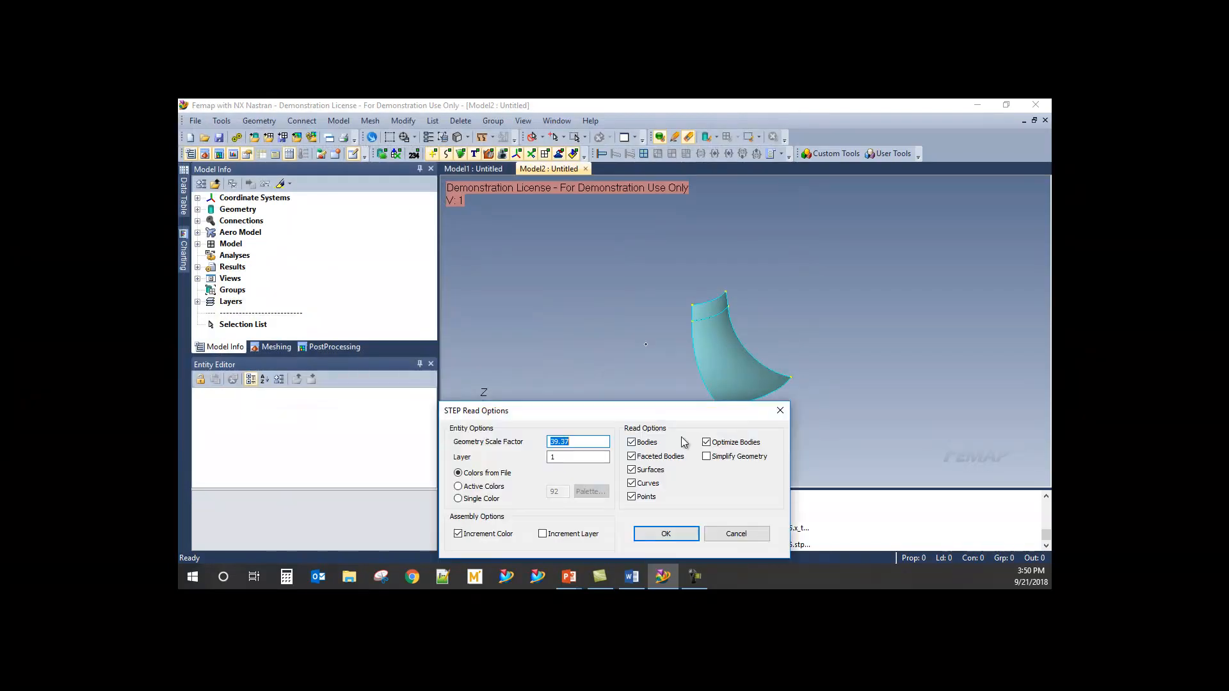
left_click(676, 535)
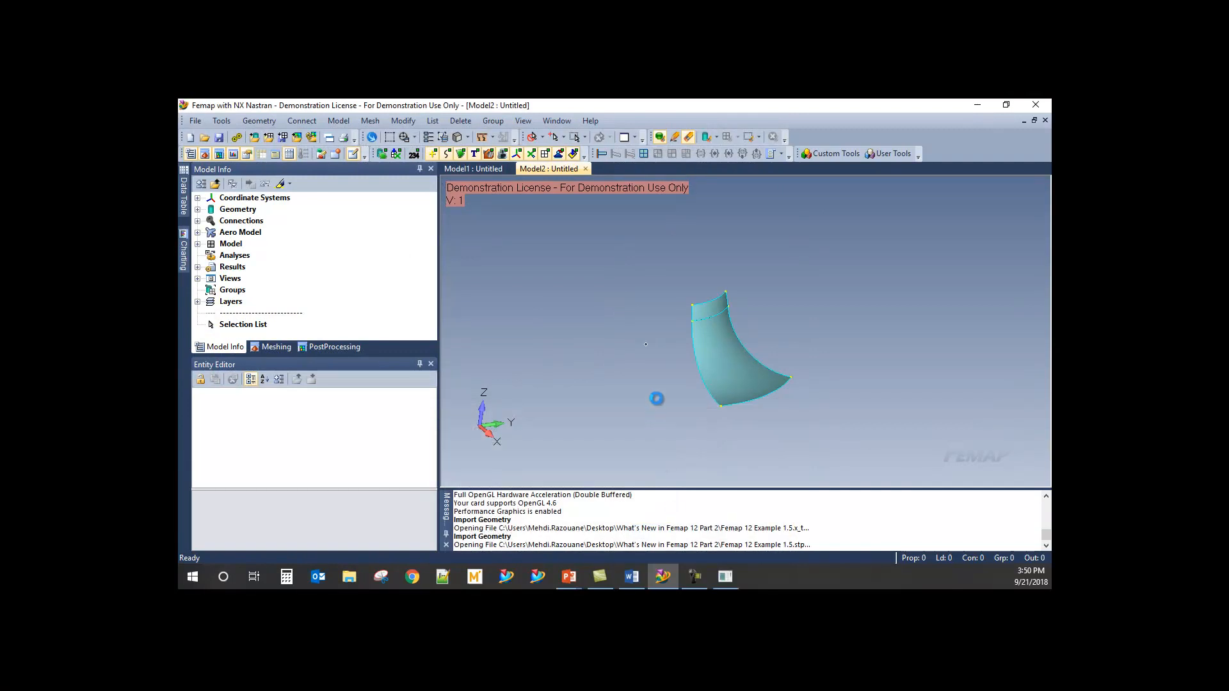
middle_click_drag(657, 399, 741, 359)
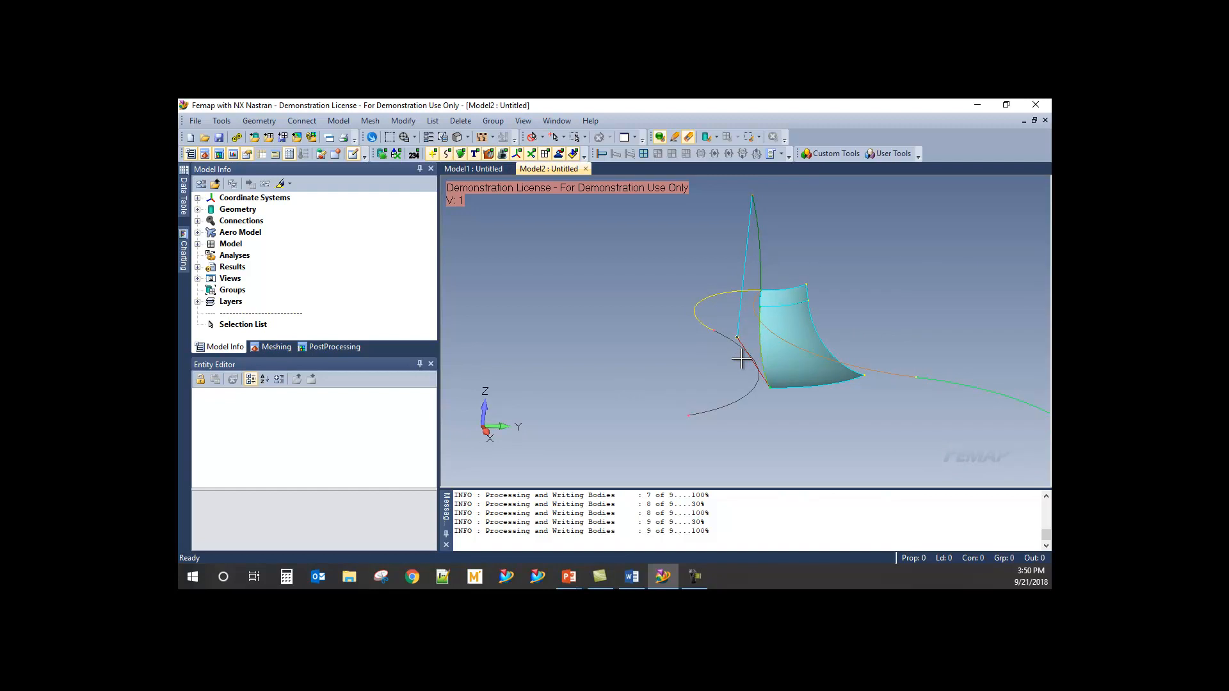
middle_click_drag(742, 362, 749, 356)
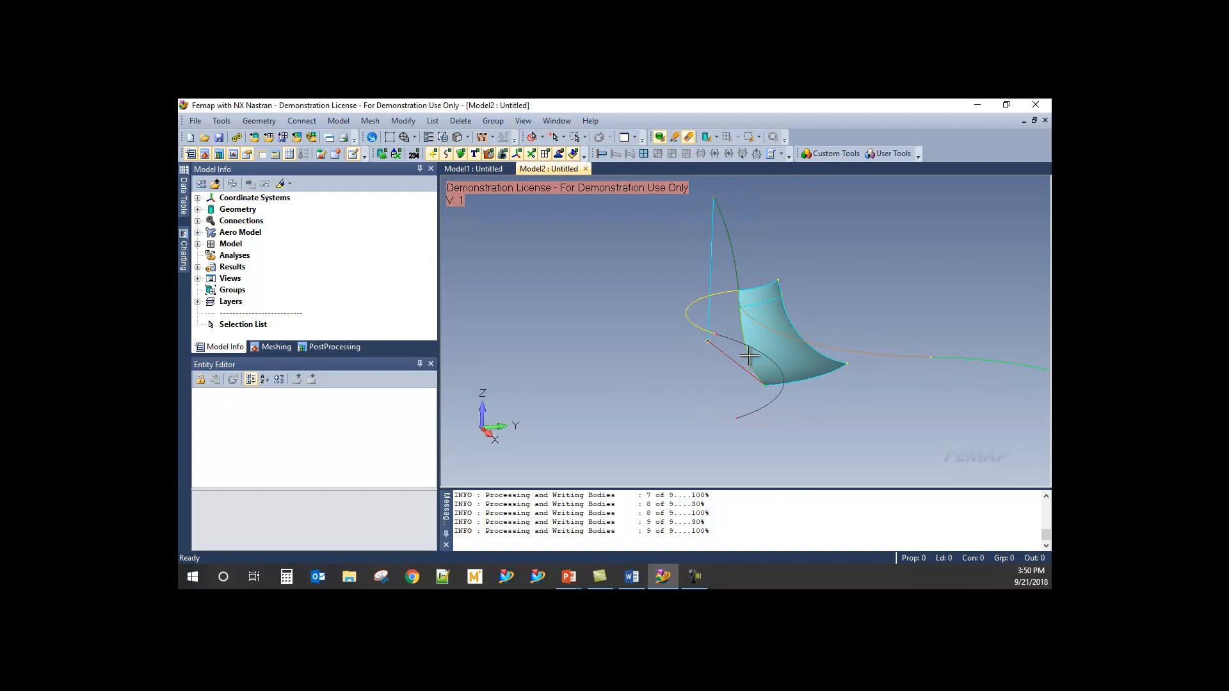
middle_click_drag(782, 234, 824, 279)
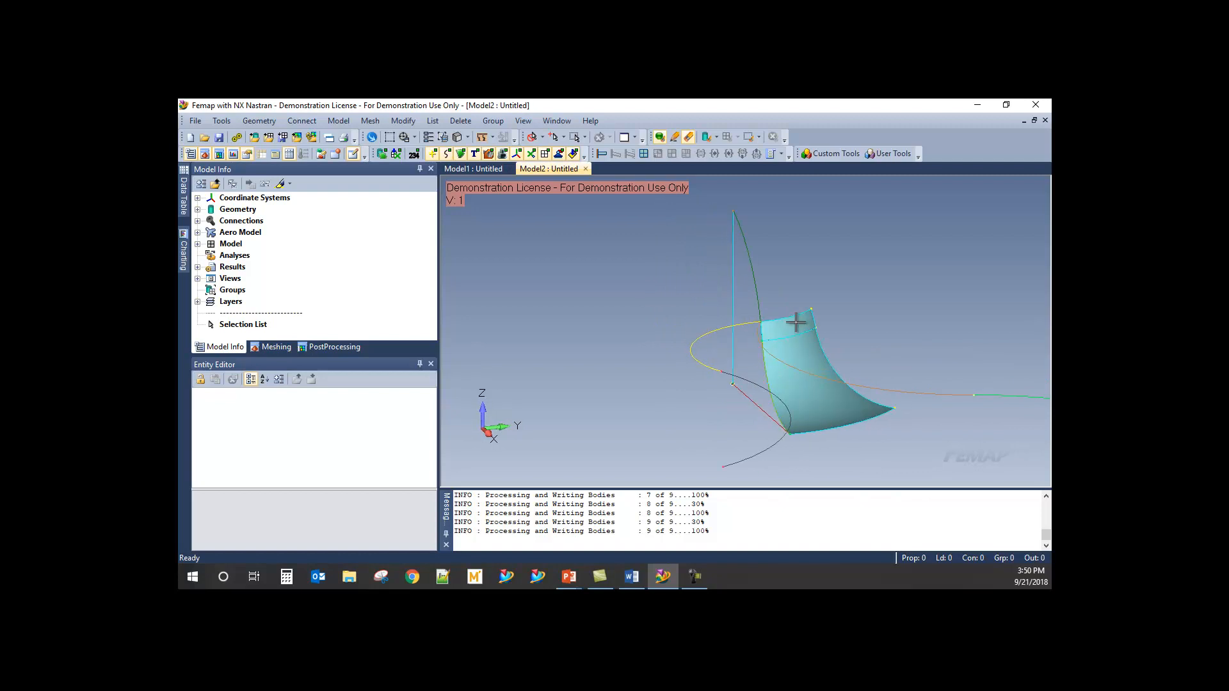
- Revolve the dark green upper curve into a surface about the axis from point 7 to point 9, using the default rotation angle
left_click(259, 121)
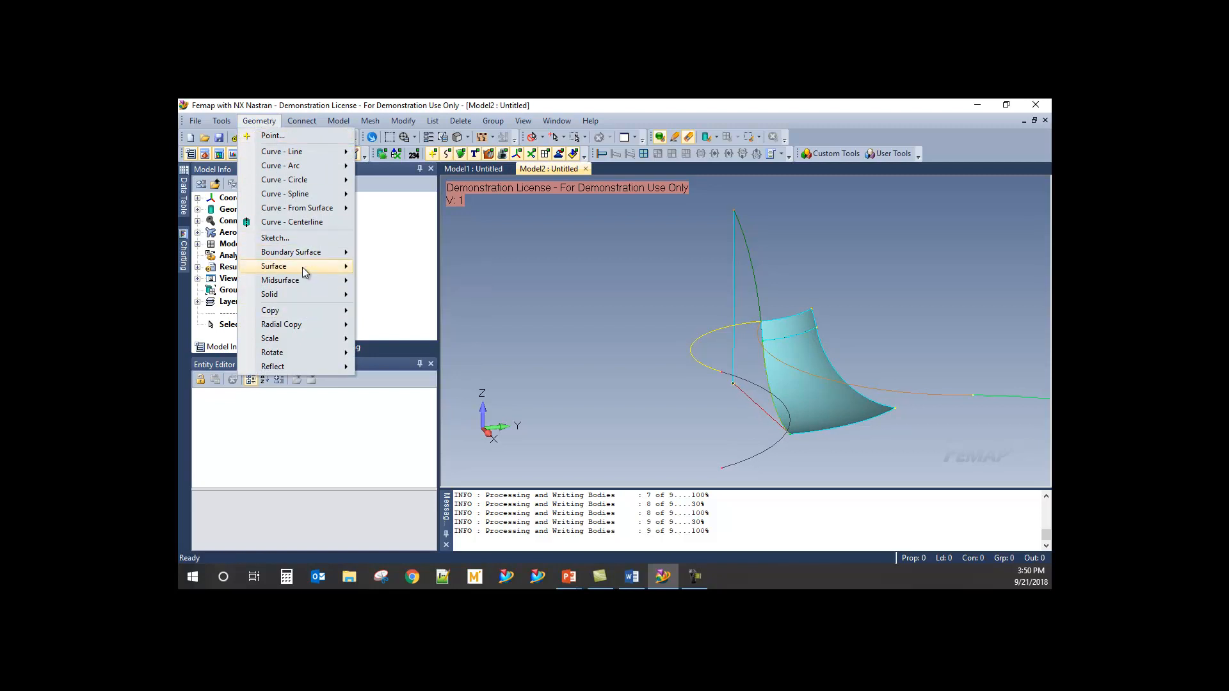
mouse_move(296, 266)
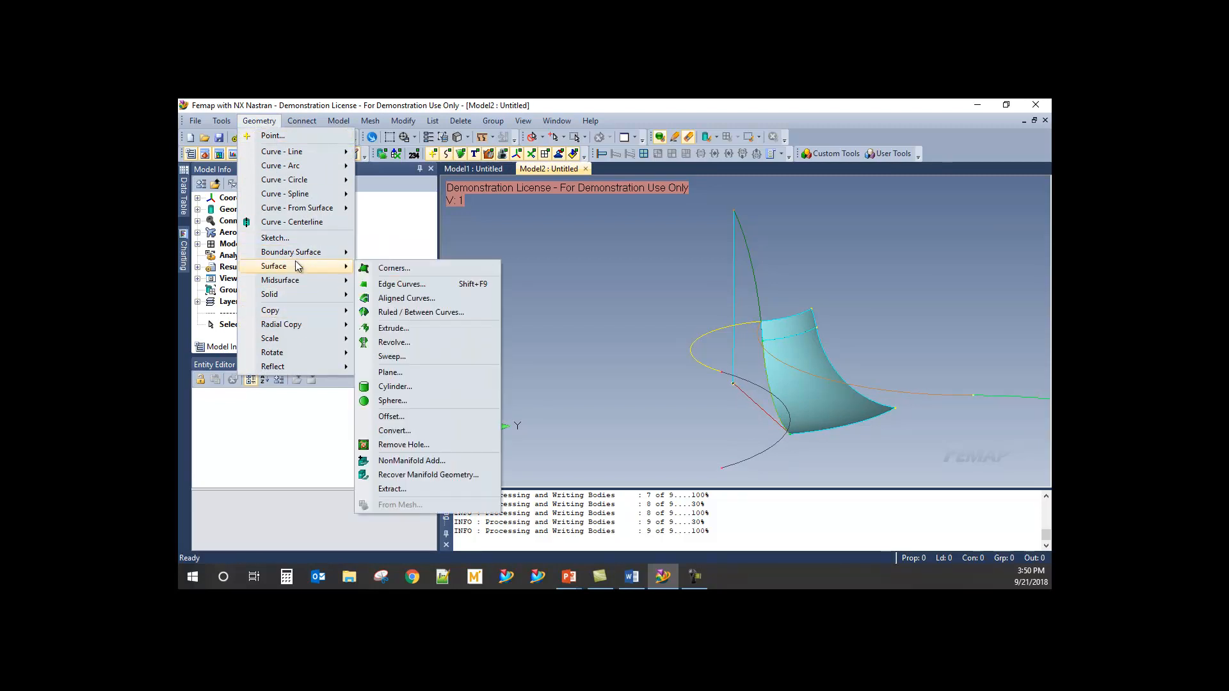
left_click(406, 343)
left_click(757, 282)
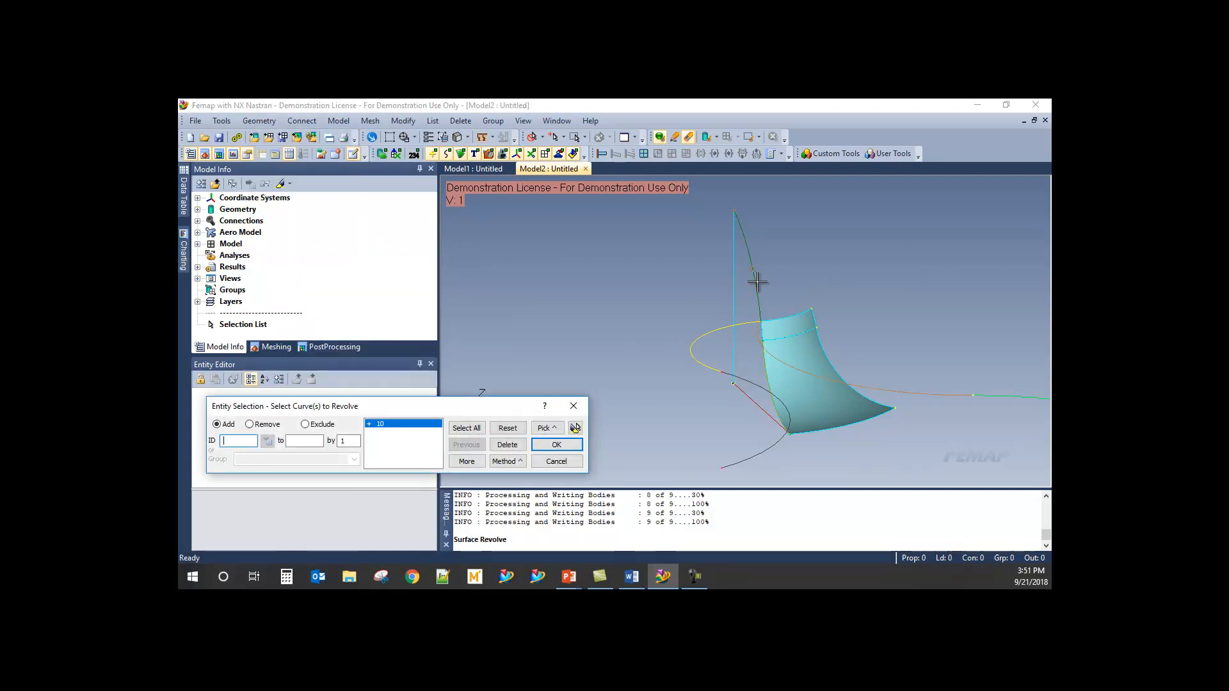
middle_click_drag(756, 284, 736, 317)
middle_click_drag(815, 337, 576, 447)
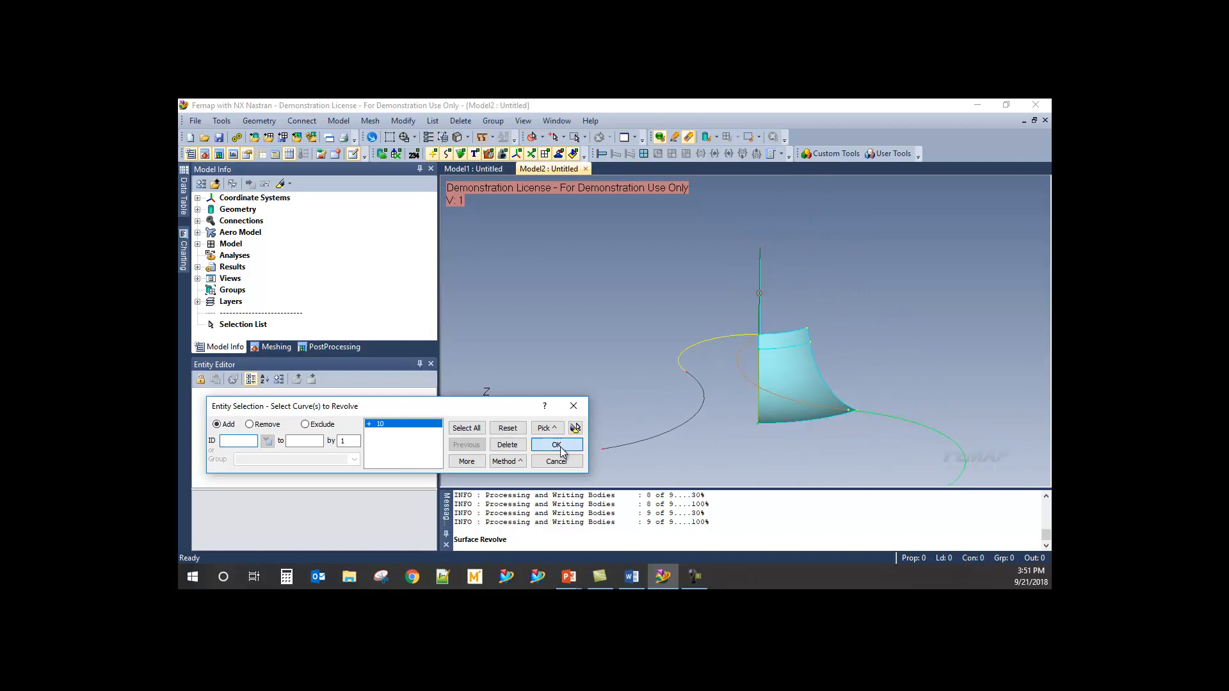
left_click(561, 448)
middle_click_drag(796, 395, 646, 457)
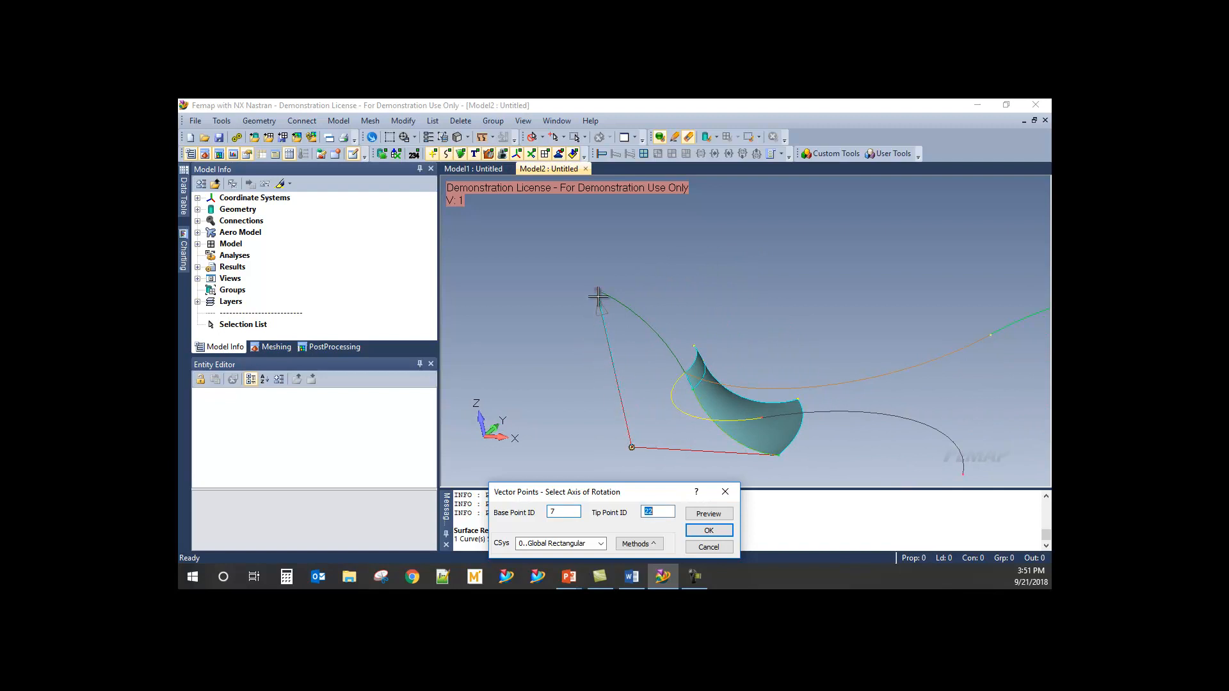
middle_click_drag(704, 541, 695, 486)
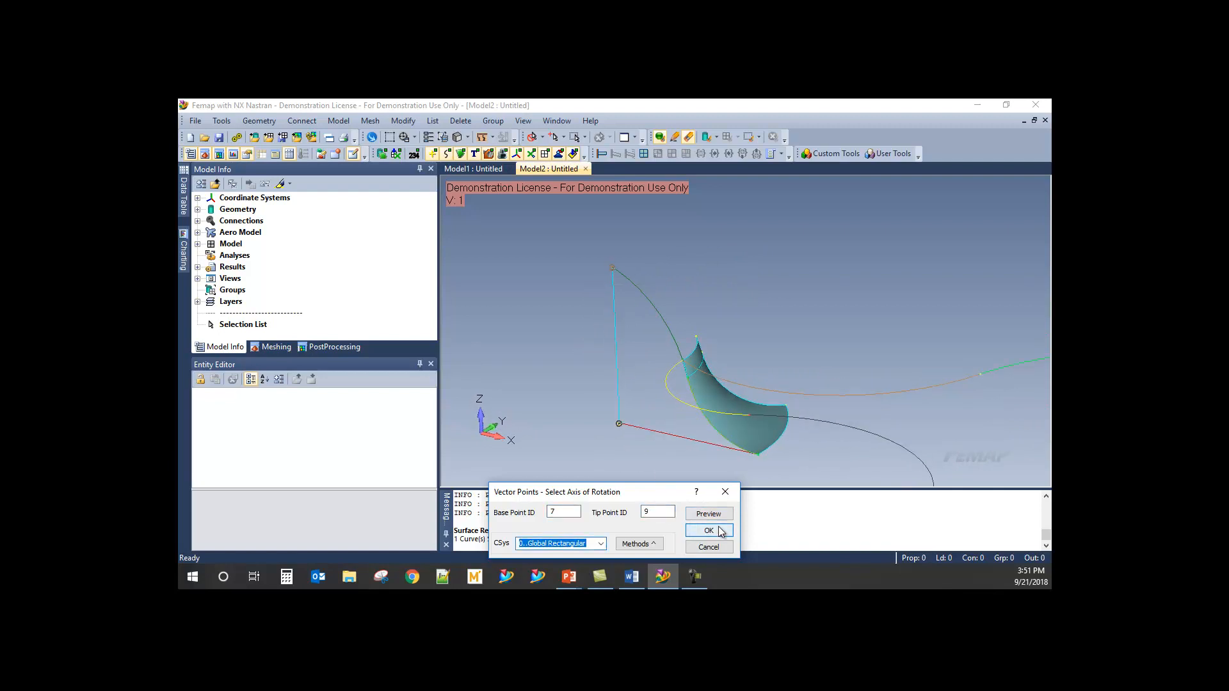
left_click(709, 530)
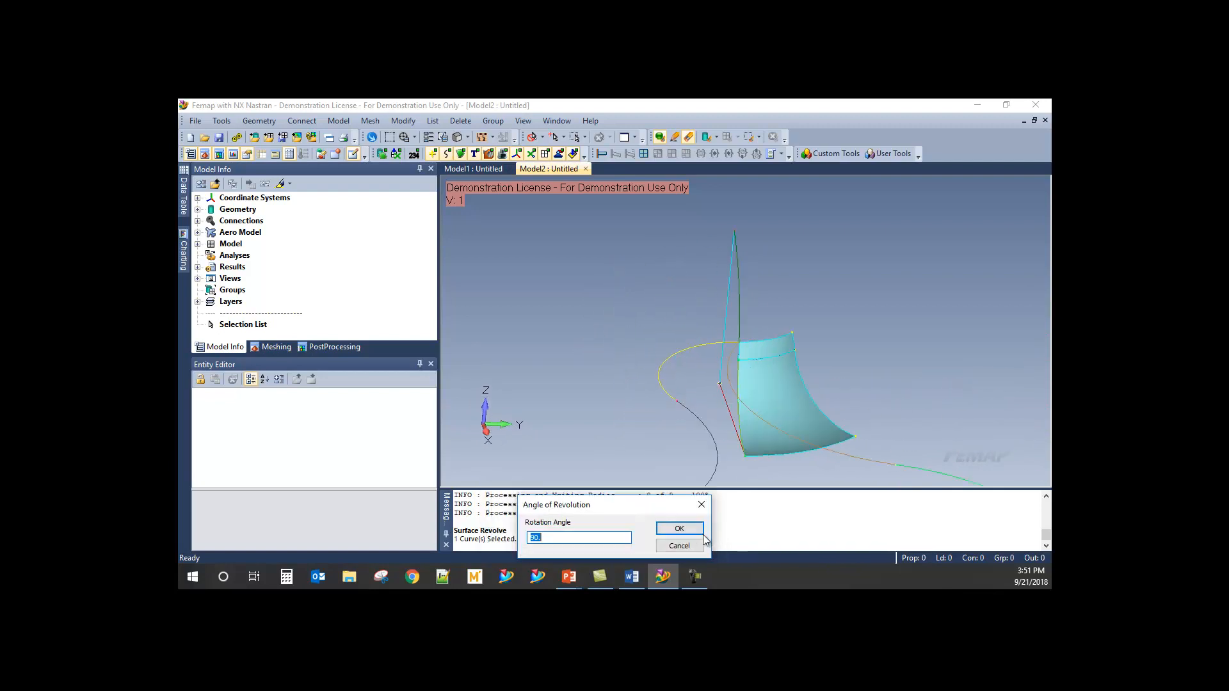
left_click(703, 534)
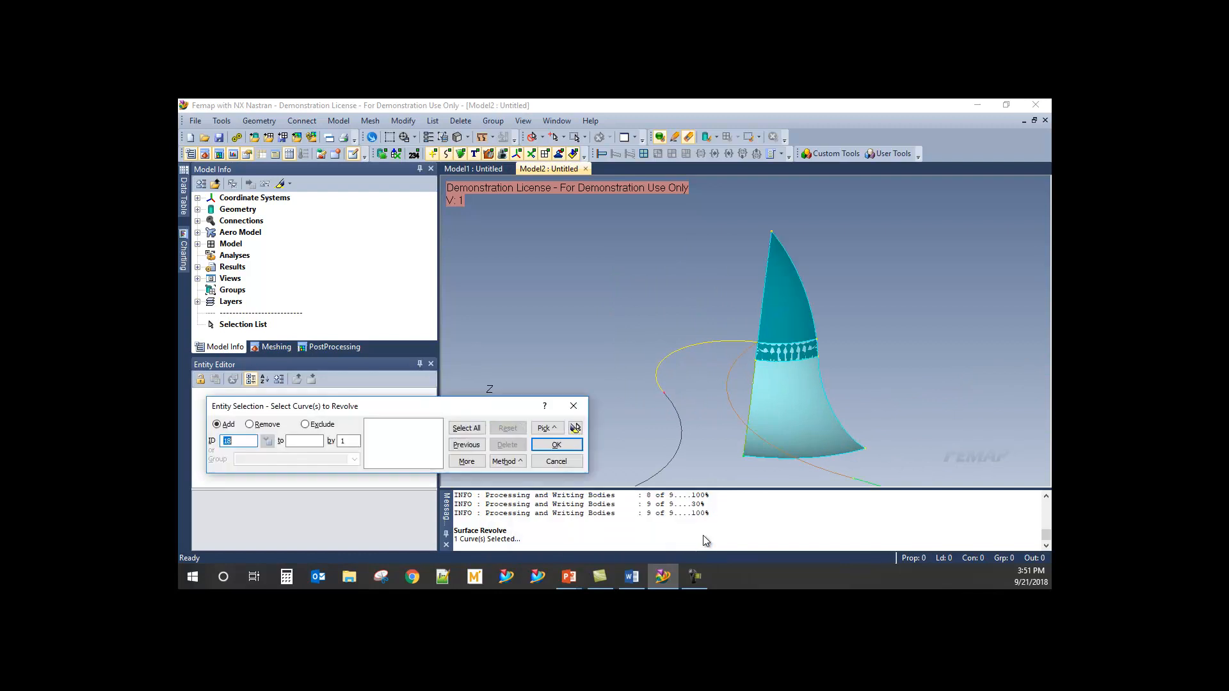
left_click(569, 461)
- Sweep the large lower surface and the revolved upper surface into solids along the path of the yellow curve and its adjoining dark curve
middle_click_drag(849, 382, 740, 344)
scroll(777, 389, "down", 3)
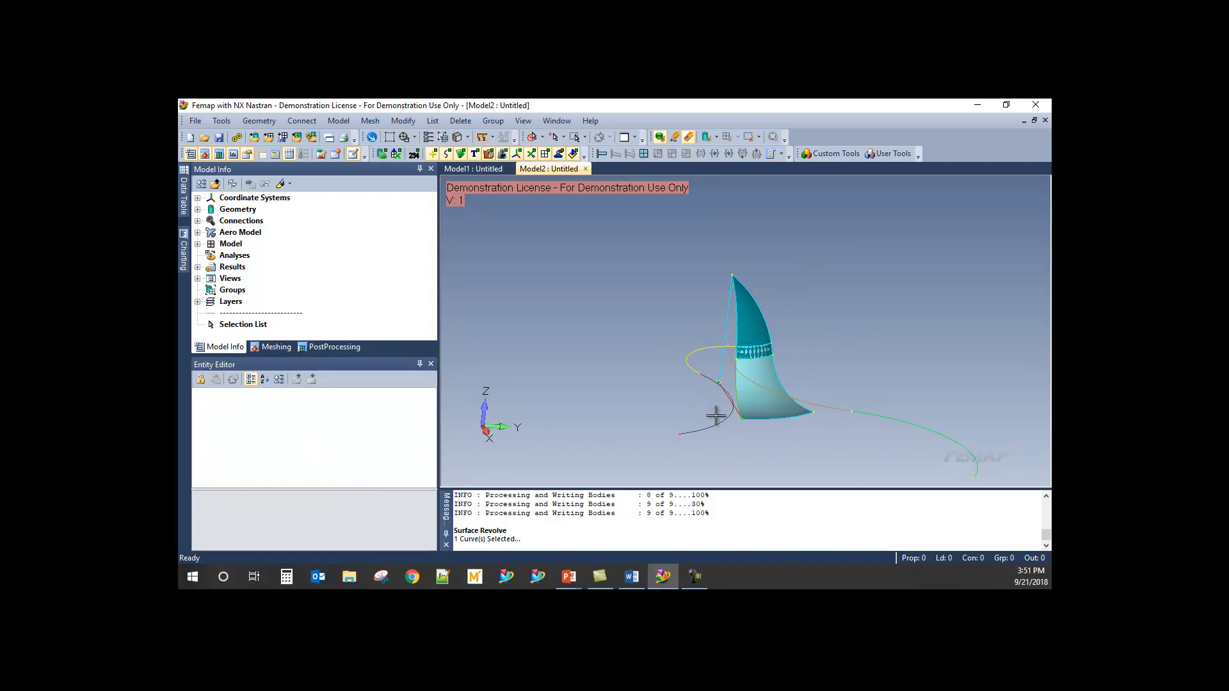
middle_click_drag(683, 448, 716, 354)
scroll(716, 354, "down", 2)
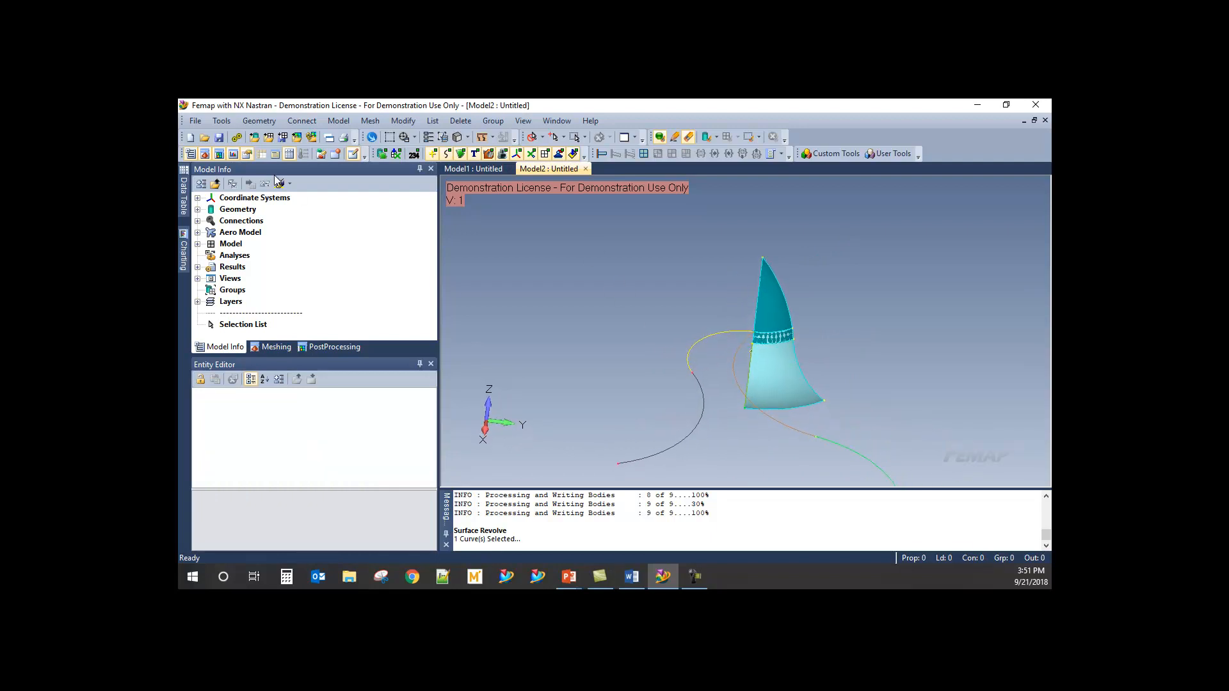
left_click(246, 123)
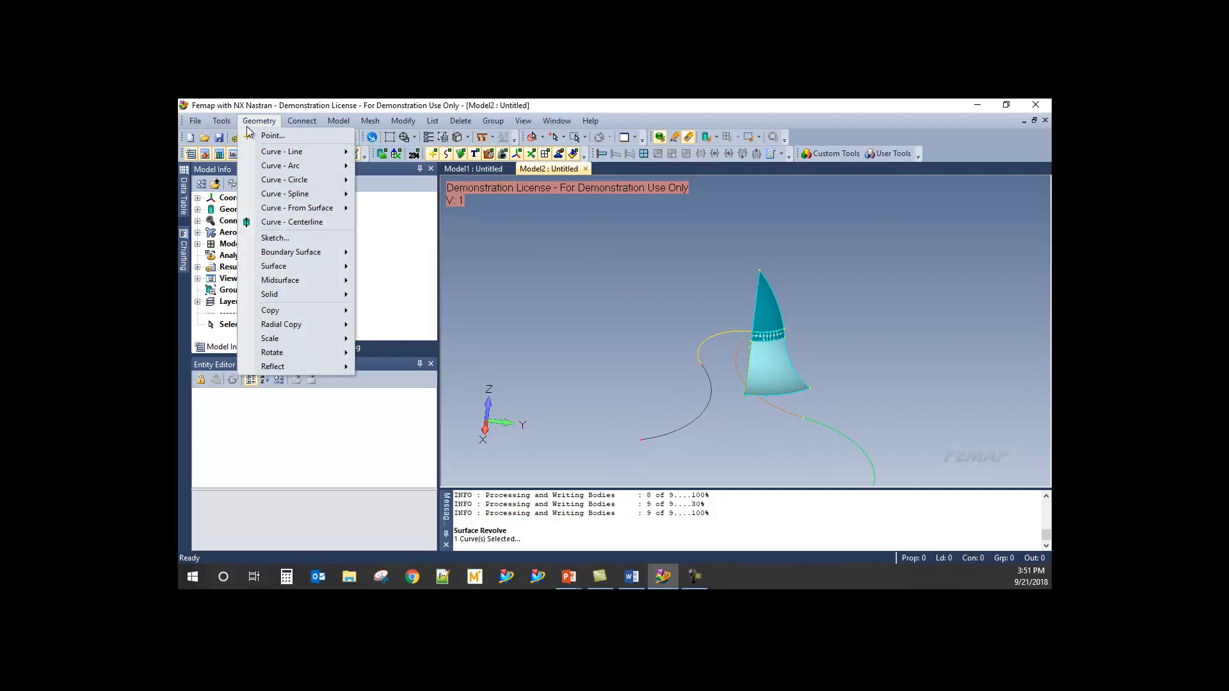
mouse_move(306, 296)
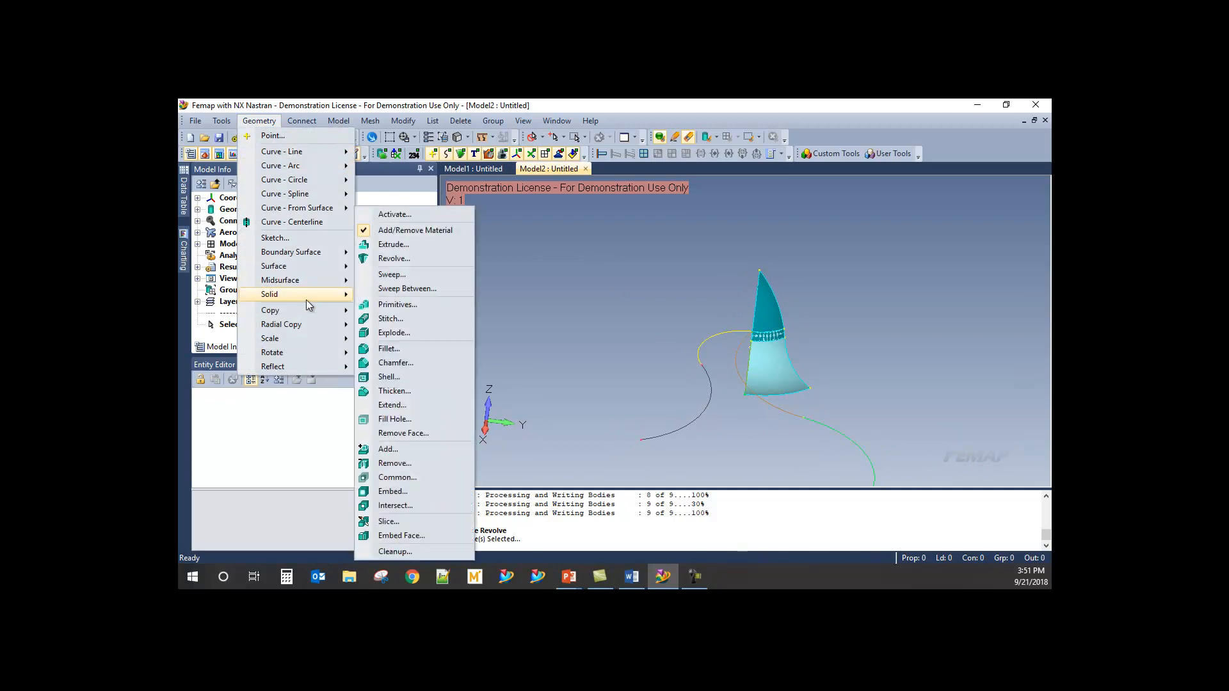
left_click(424, 276)
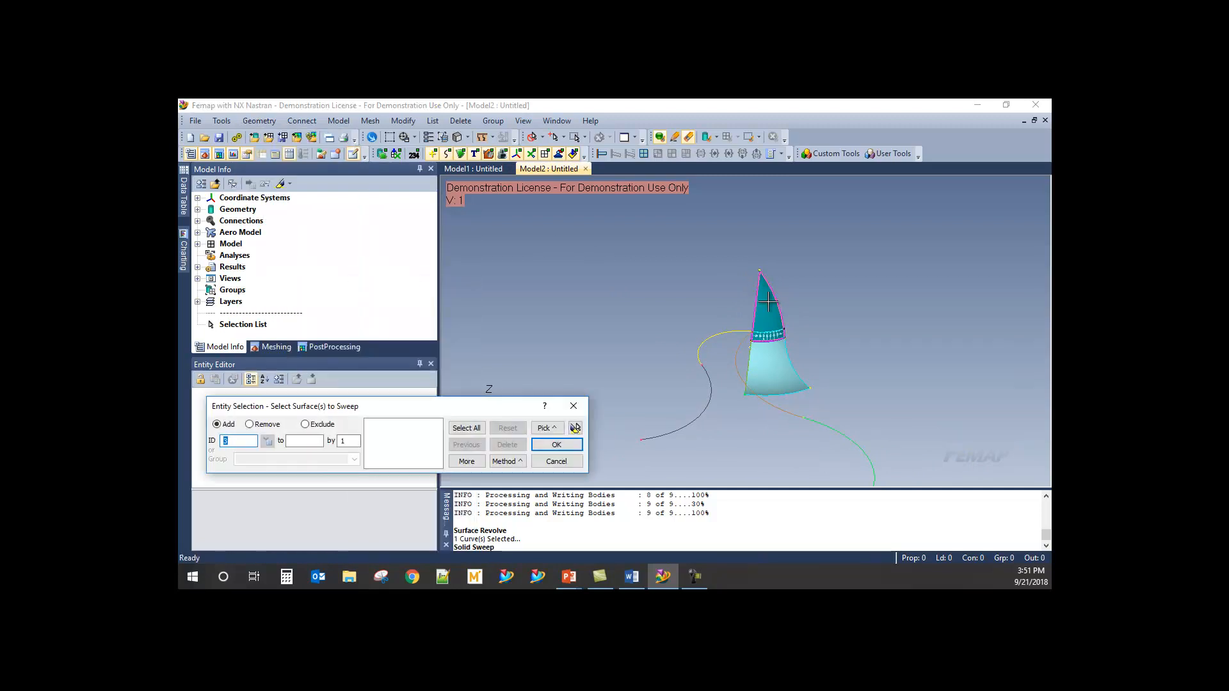
left_click(778, 366)
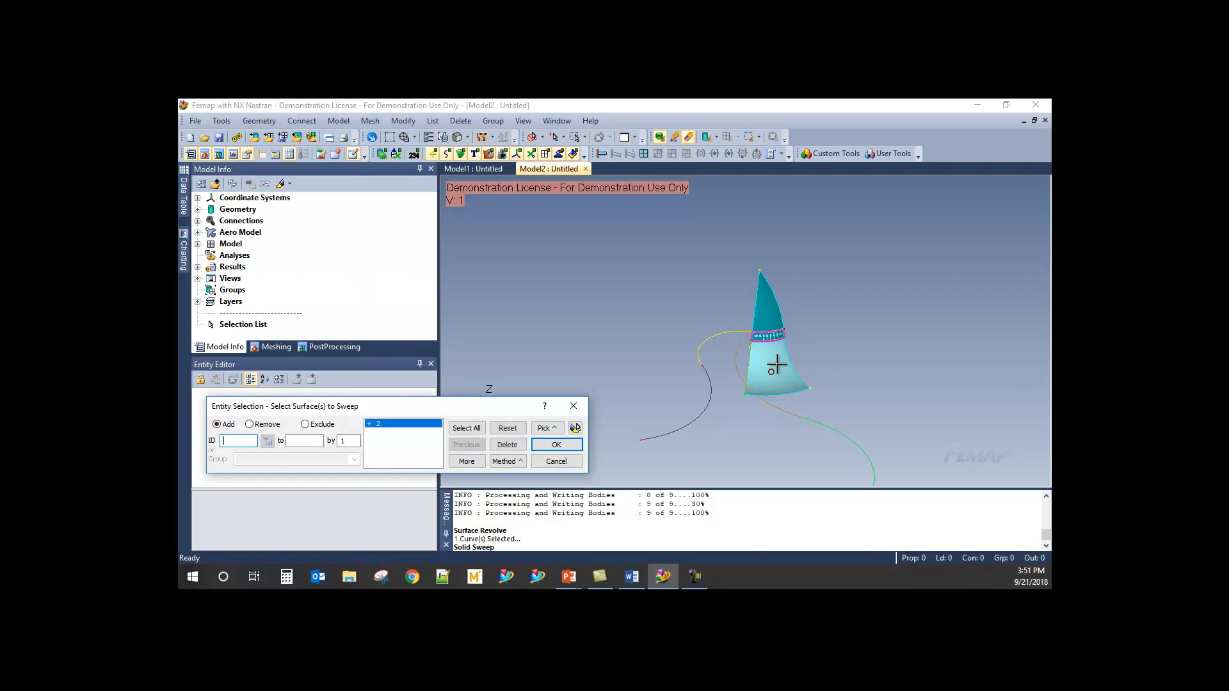
left_click(769, 318)
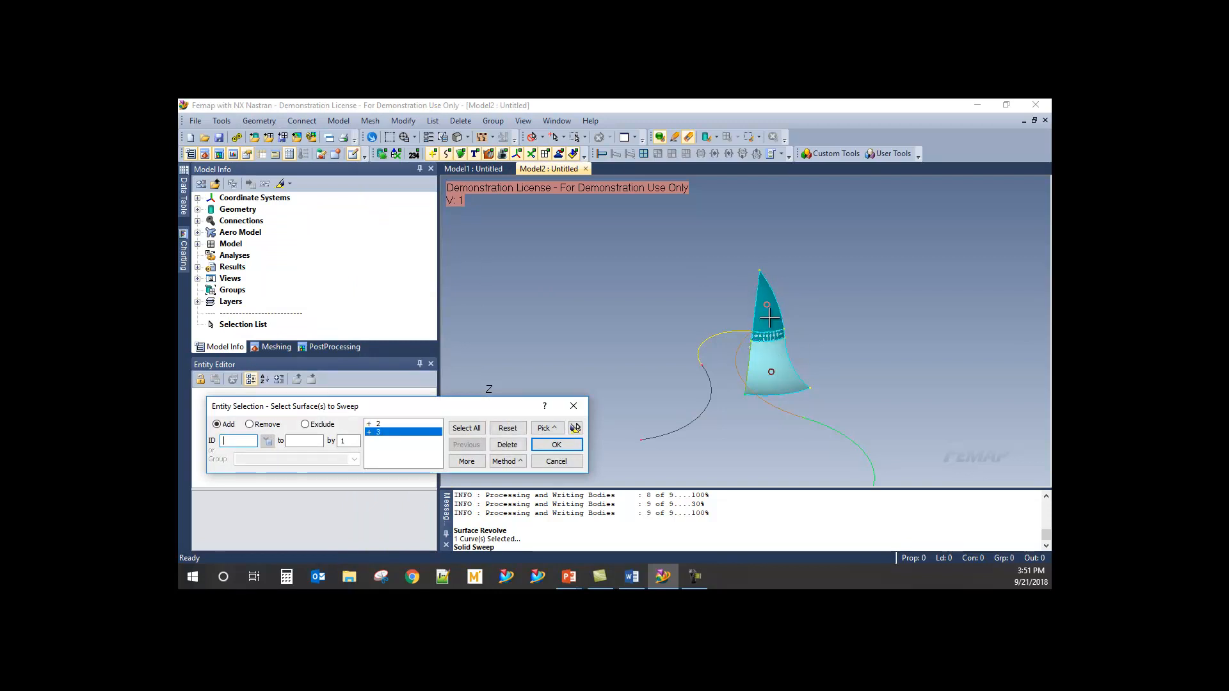
left_click(565, 448)
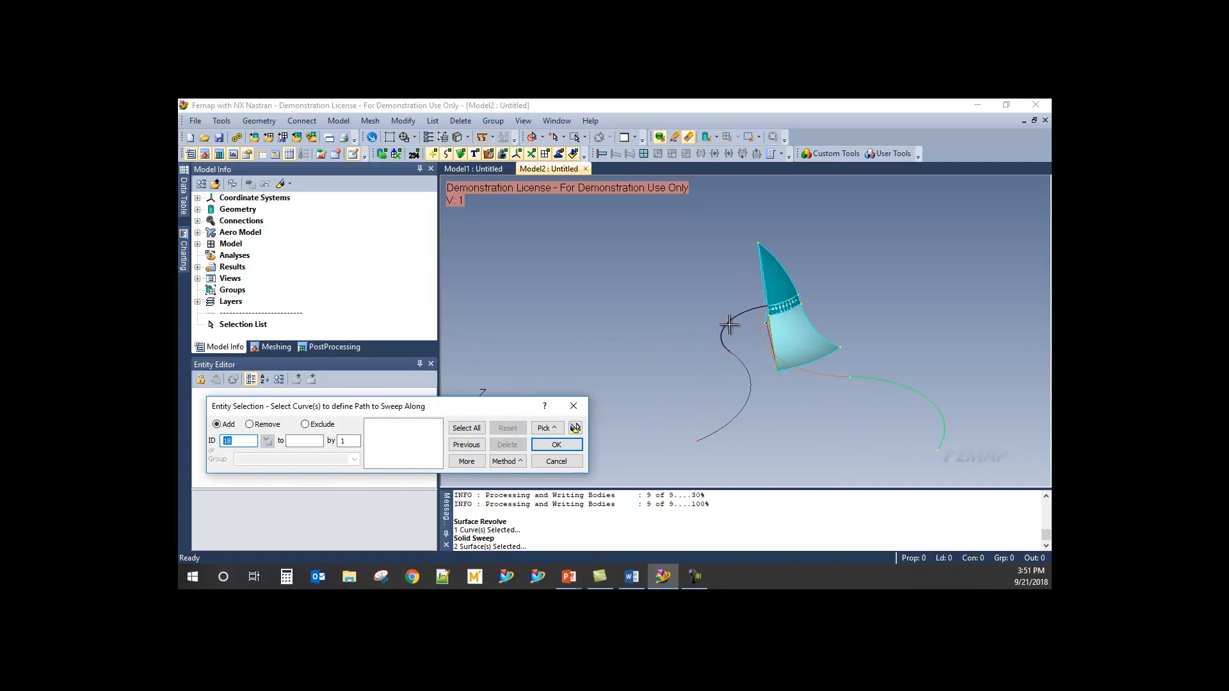
left_click(738, 367)
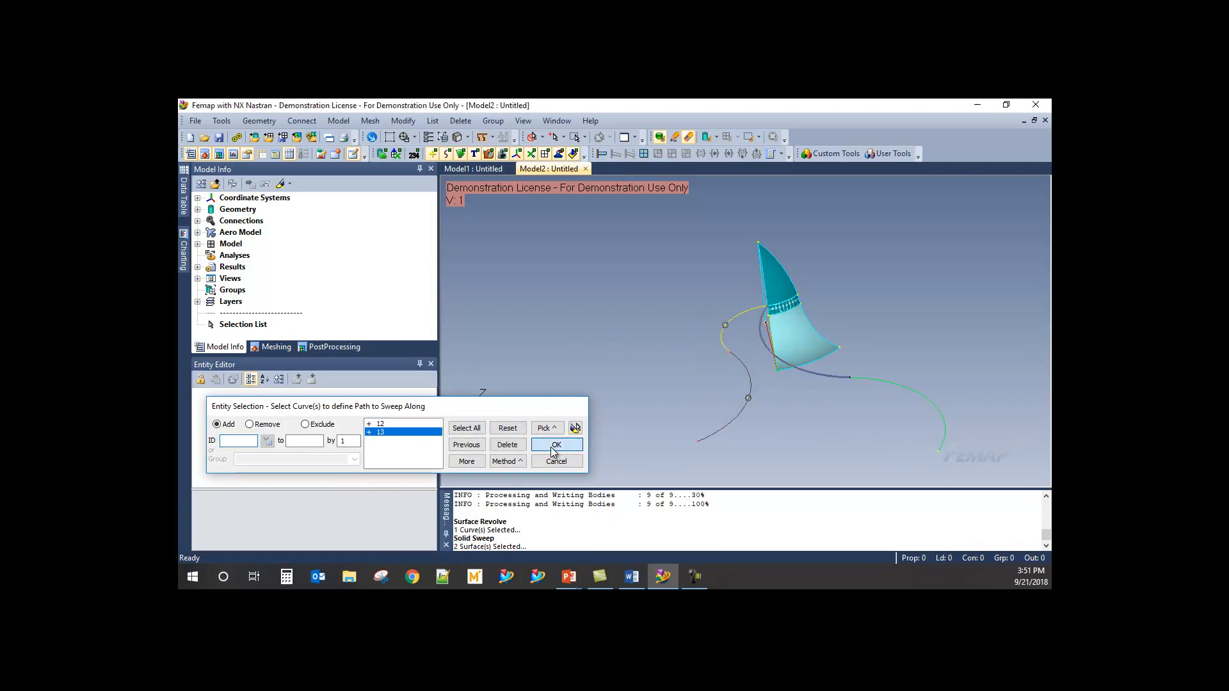
left_click(555, 447)
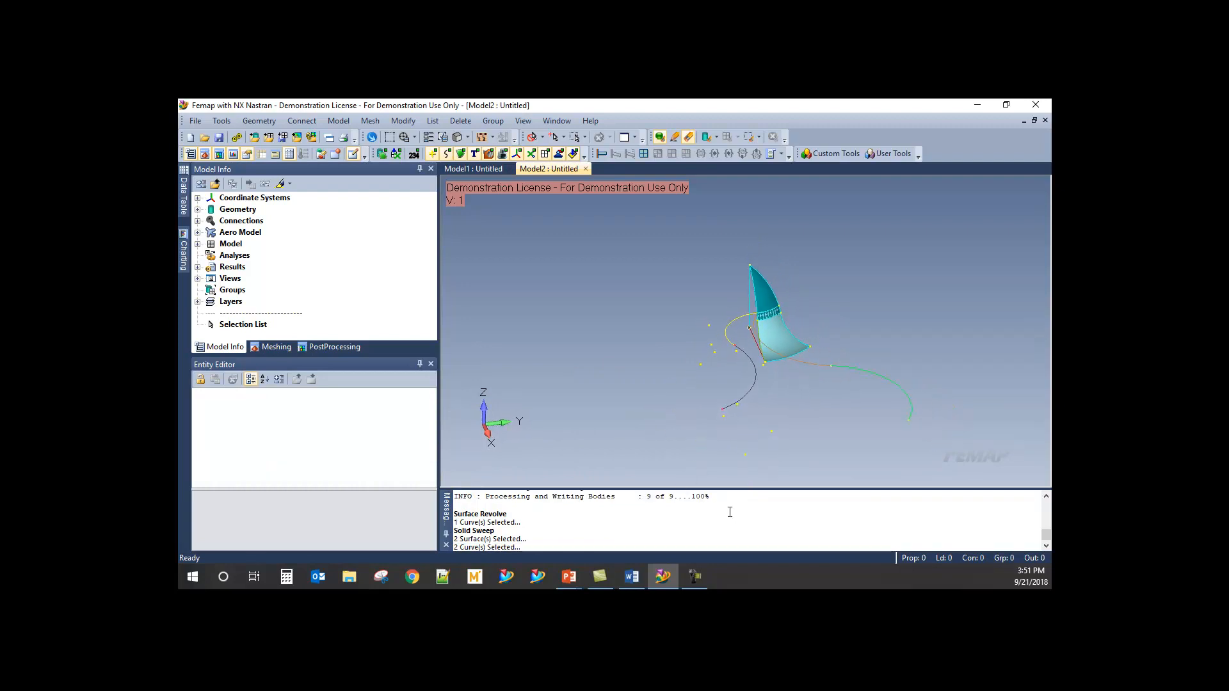
- Check the two swept bodies in the geometry list and examine the model view from several angles
middle_click_drag(740, 356, 637, 389)
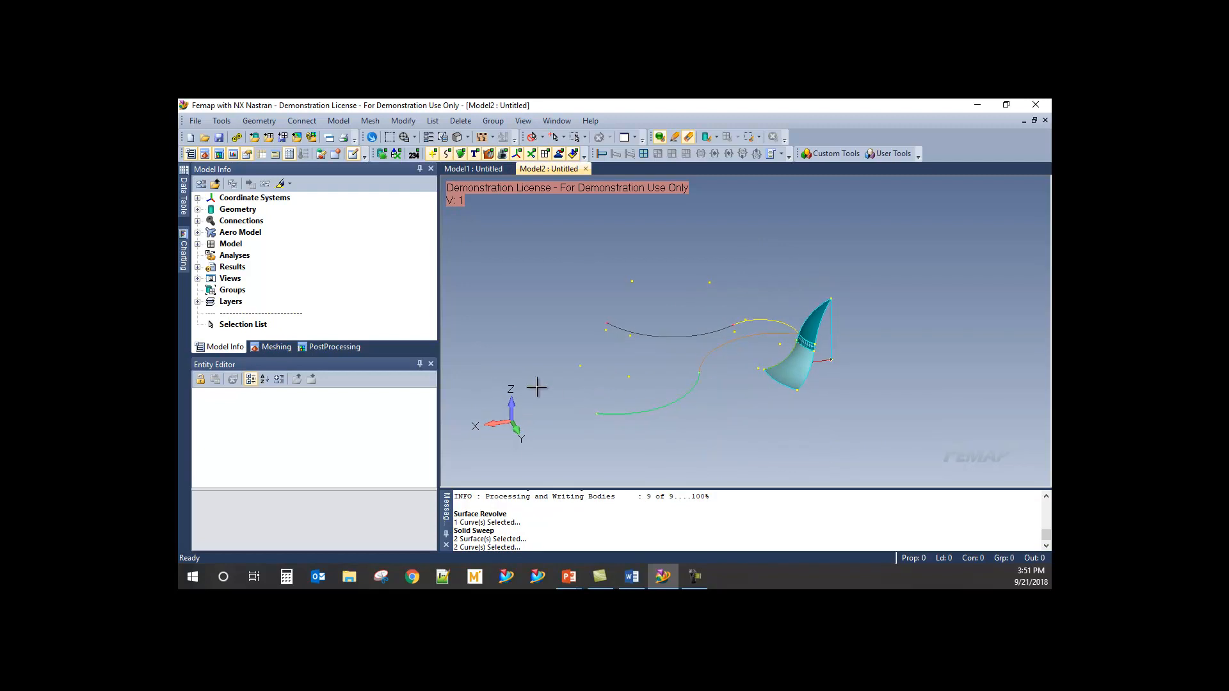
left_click(198, 210)
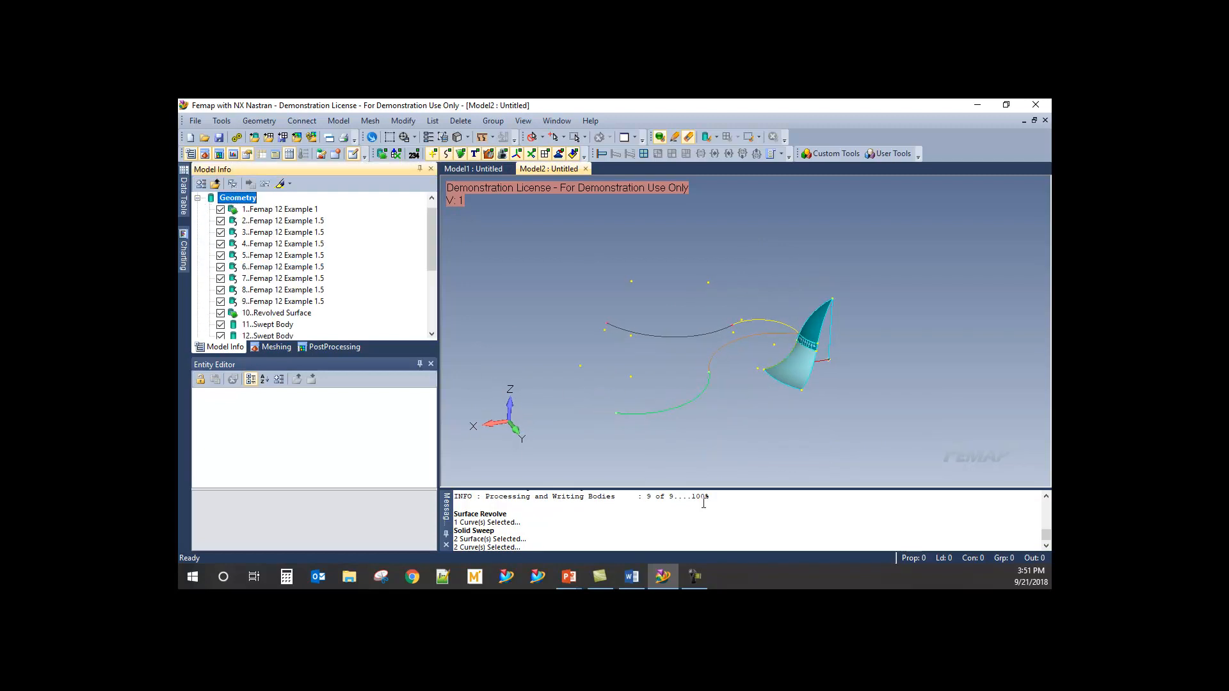
scroll(290, 296, "down", 4)
scroll(294, 300, "up", 1)
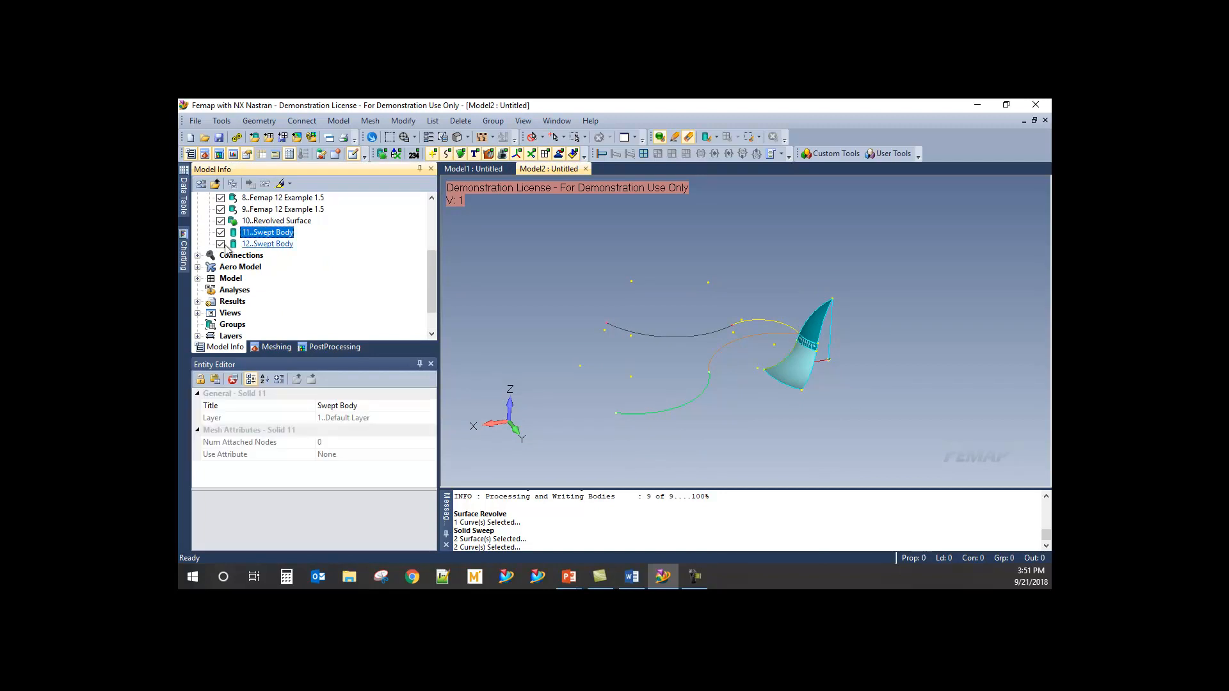
left_click(462, 158)
left_click(462, 159)
right_click(756, 242)
middle_click_drag(692, 274, 672, 288)
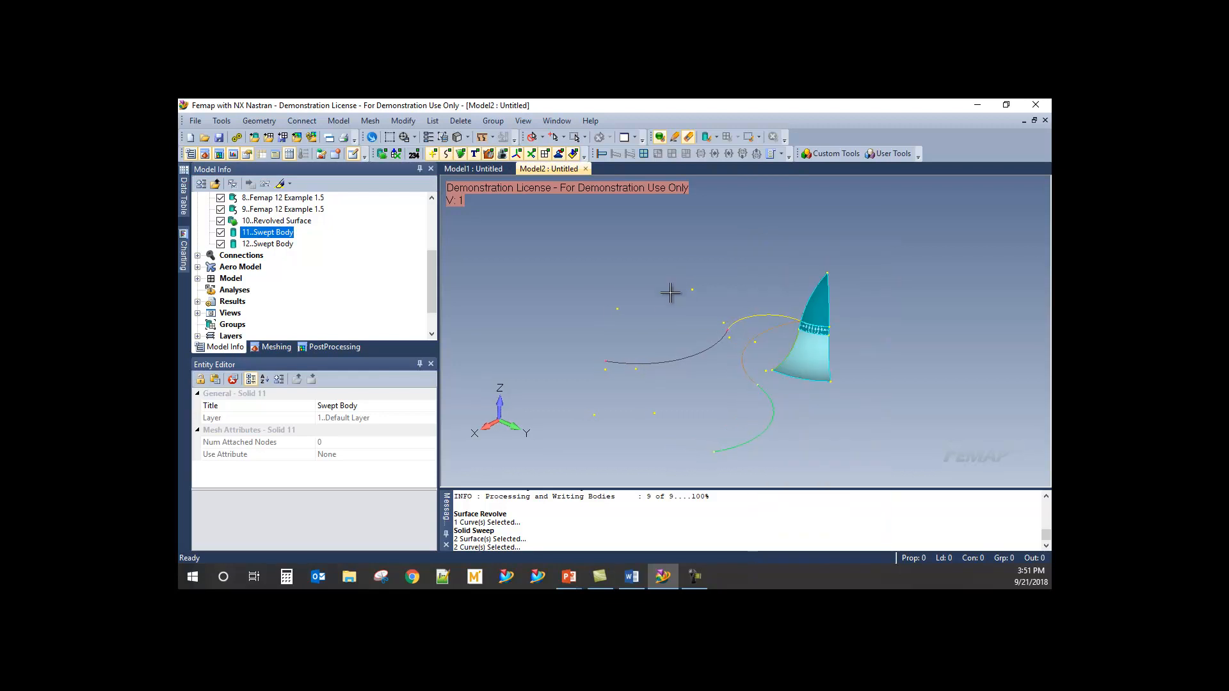
middle_click_drag(642, 362, 570, 384)
middle_click_drag(525, 494, 572, 447)
scroll(704, 526, "up", 2)
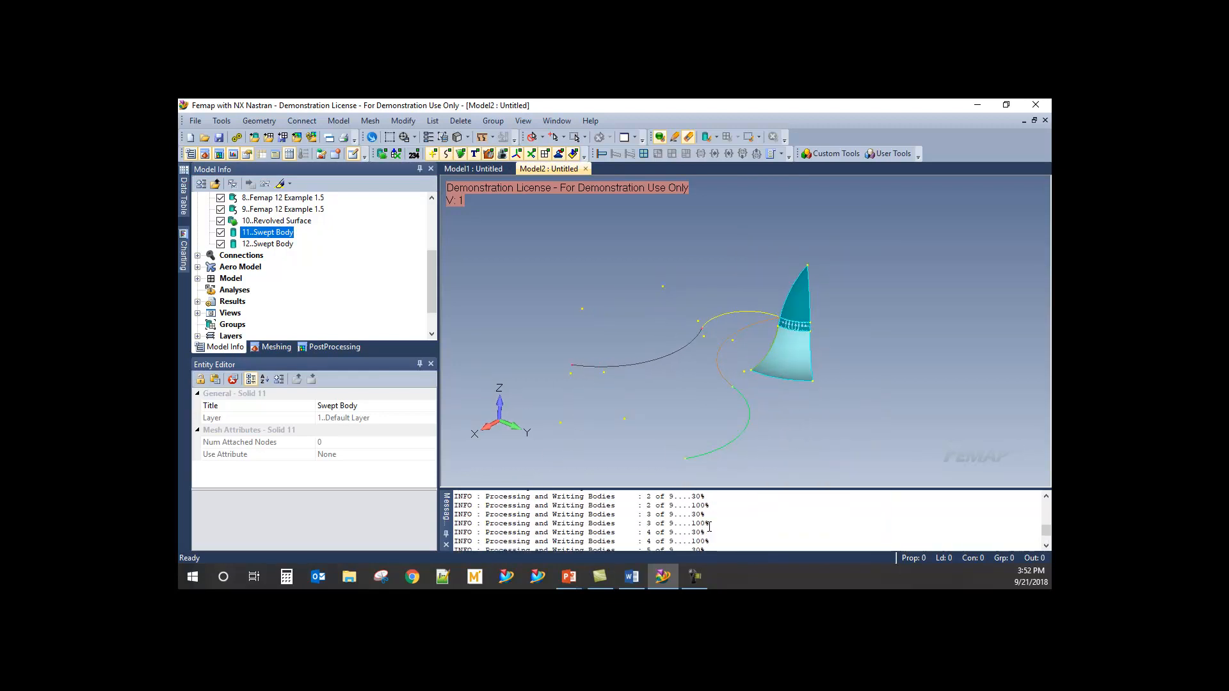
- Undo the last command and bring the swept bodies' entries in the geometry list into view
key("ctrl+z")
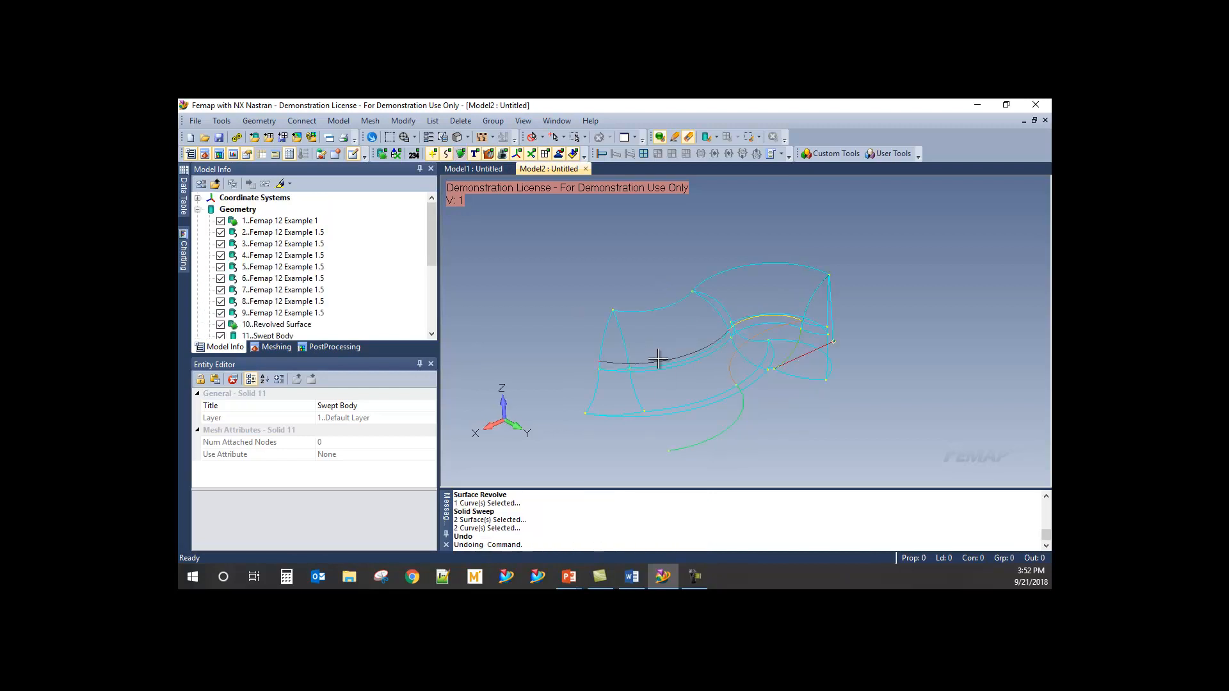
scroll(363, 301, "down", 3)
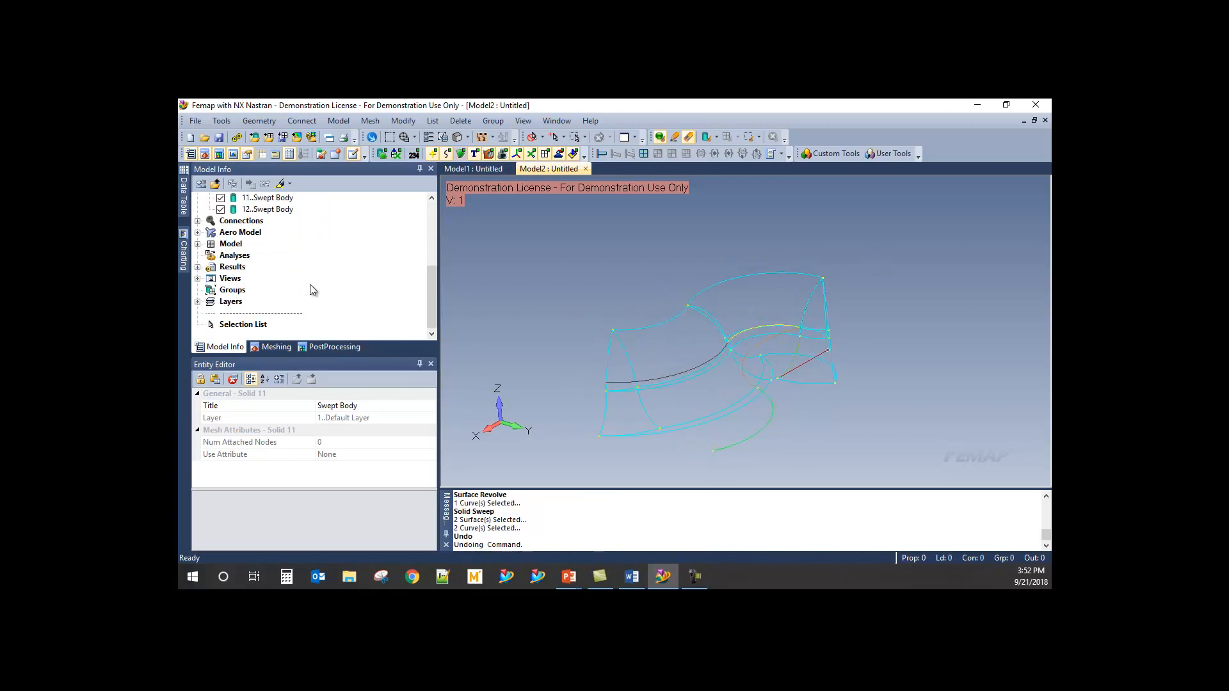
middle_click_drag(694, 327, 773, 326)
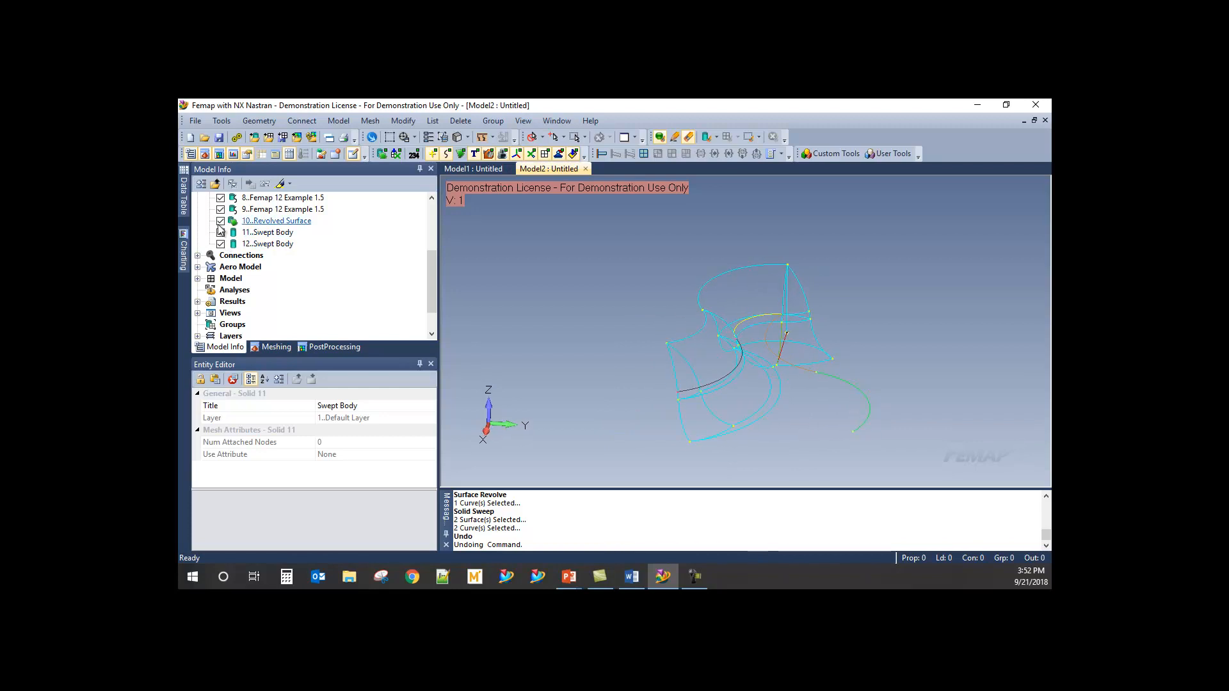
- Turn on the shaded surface display and toggle the visibility of the two swept bodies to inspect each one
left_click(466, 151)
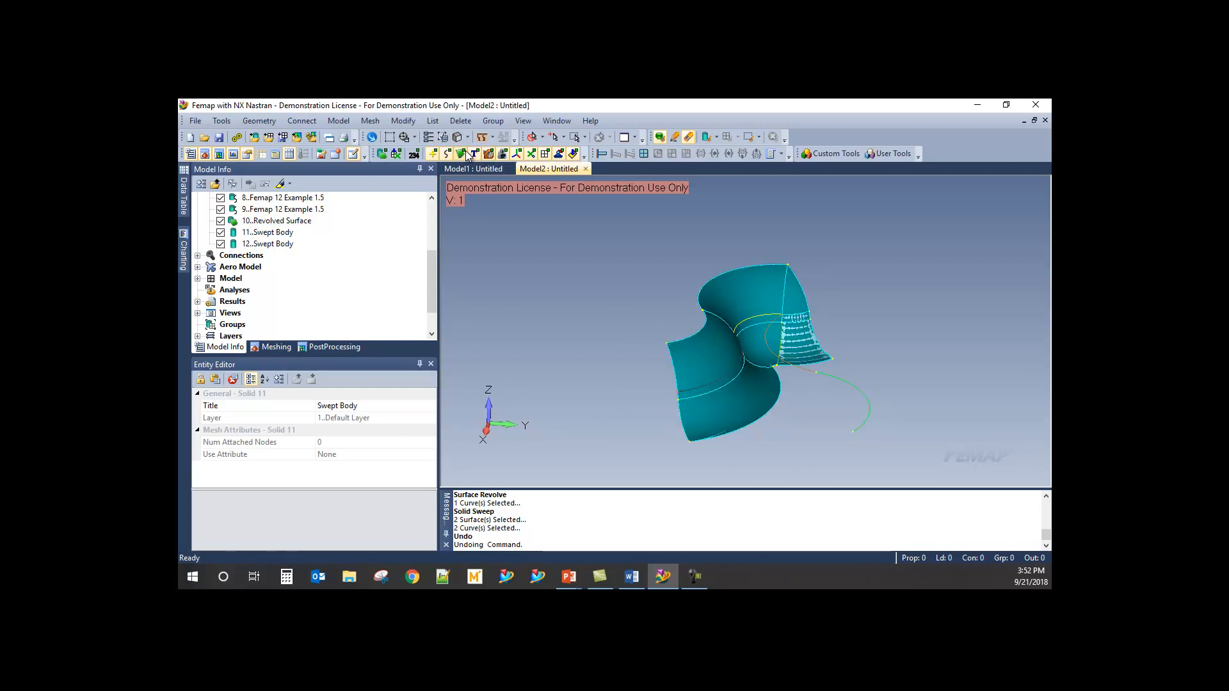
scroll(654, 349, "up", 6)
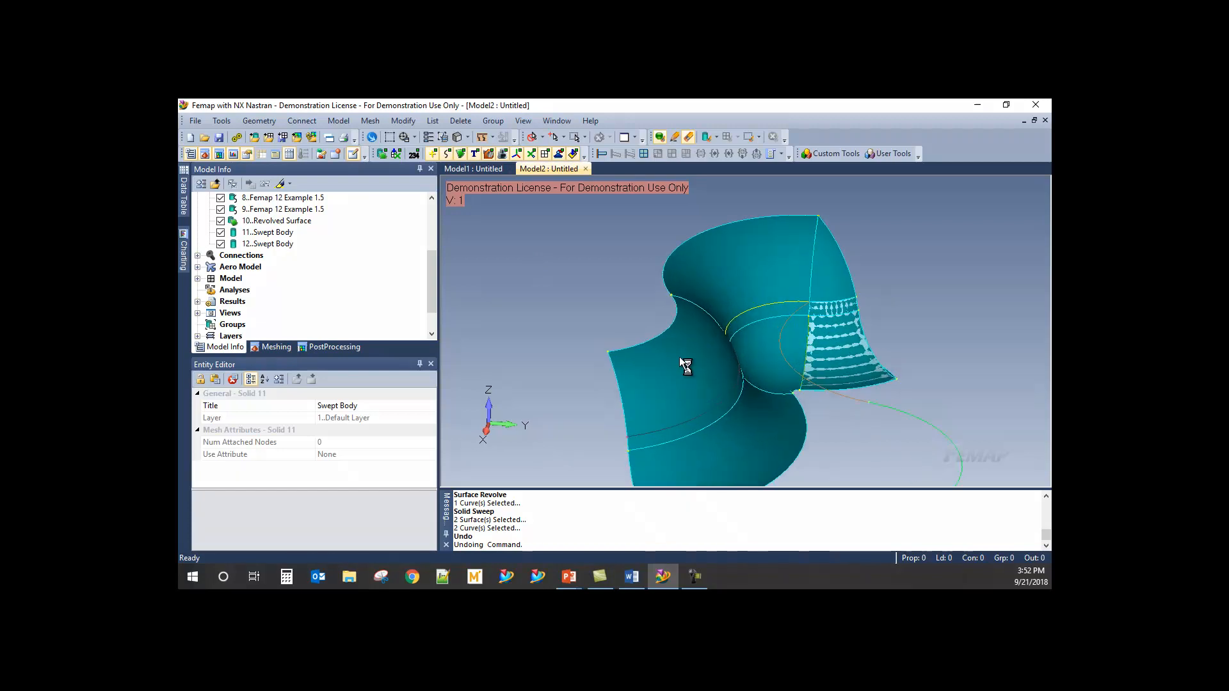
scroll(803, 346, "down", 5)
mouse_move(803, 346)
middle_mouse_down()
mouse_move(852, 345)
mouse_move(804, 348)
middle_mouse_up()
left_click(230, 232)
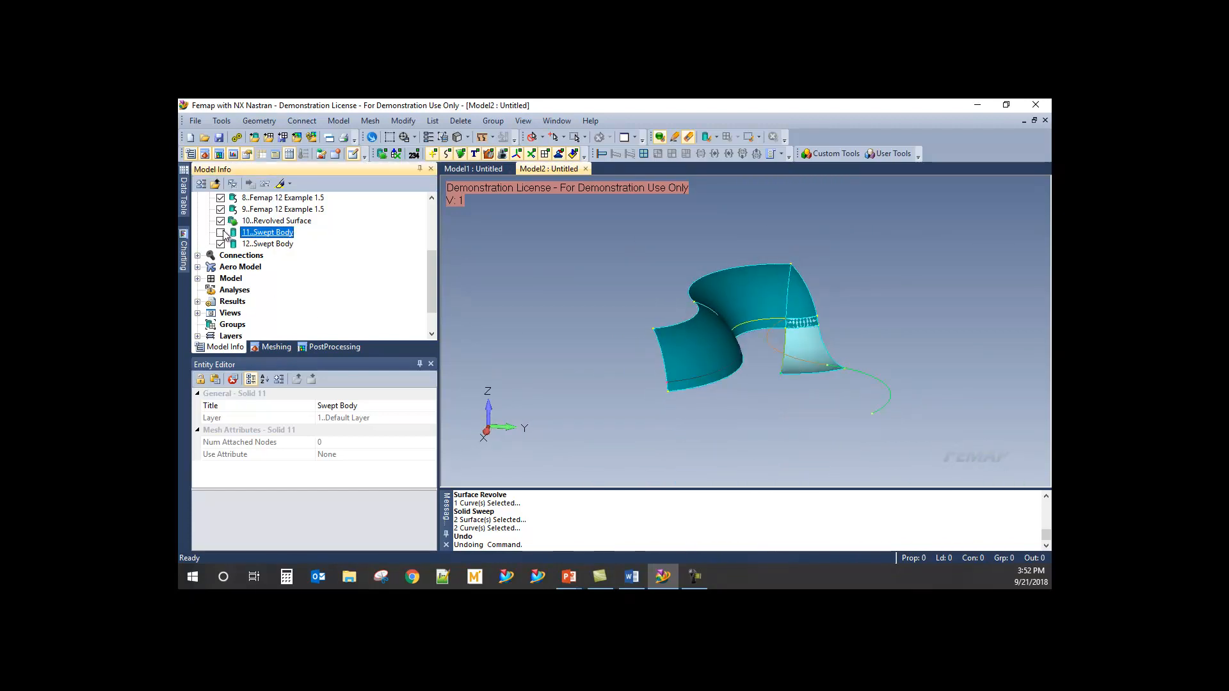
left_click(221, 244)
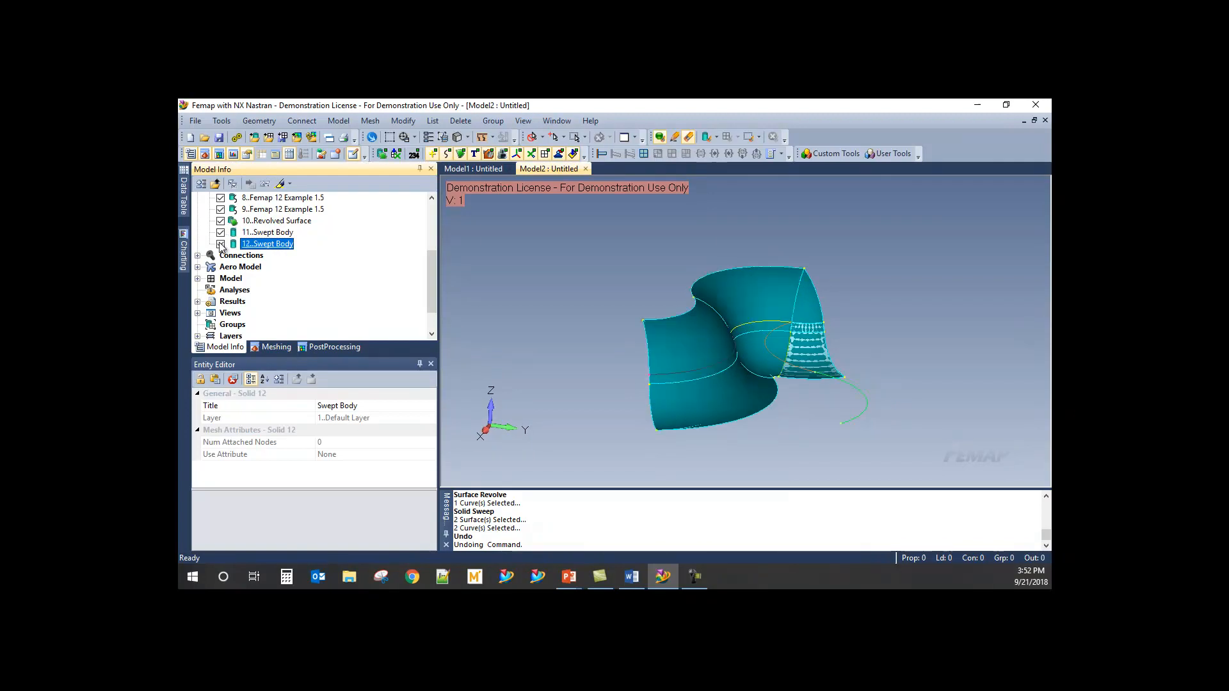
- Add the two swept bodies into one solid, allowing a non-manifold result, and toggle the merged body's visibility to check it
left_click(258, 121)
mouse_move(229, 125)
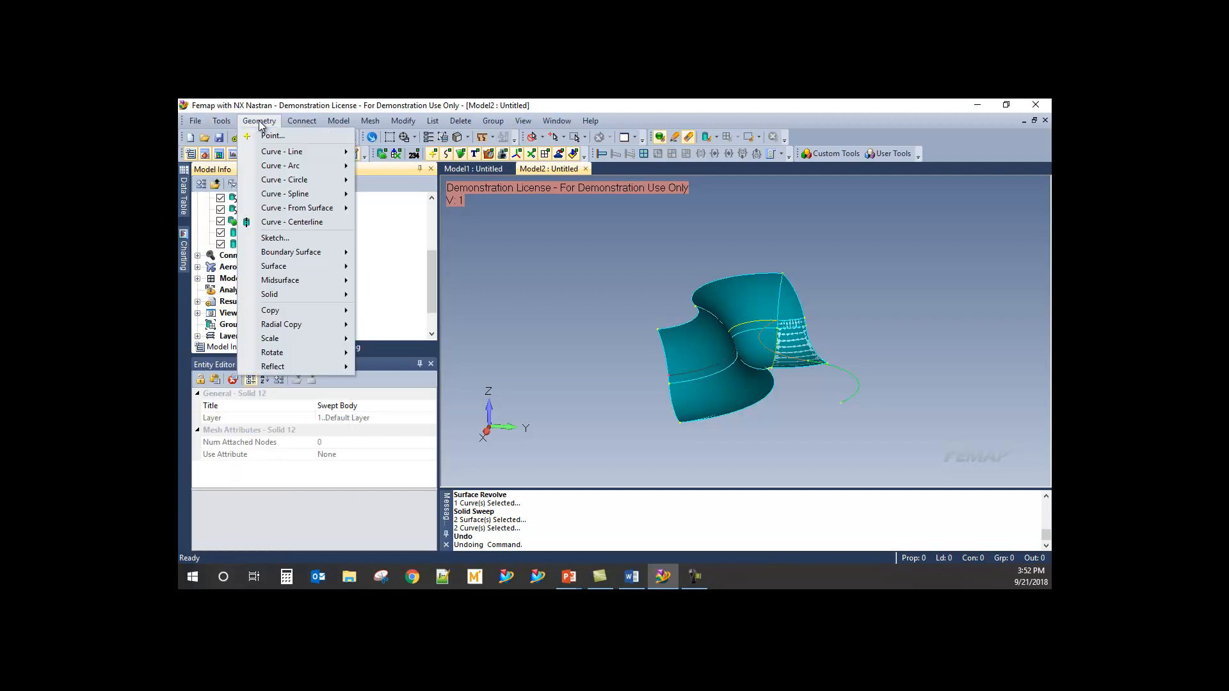
mouse_move(307, 294)
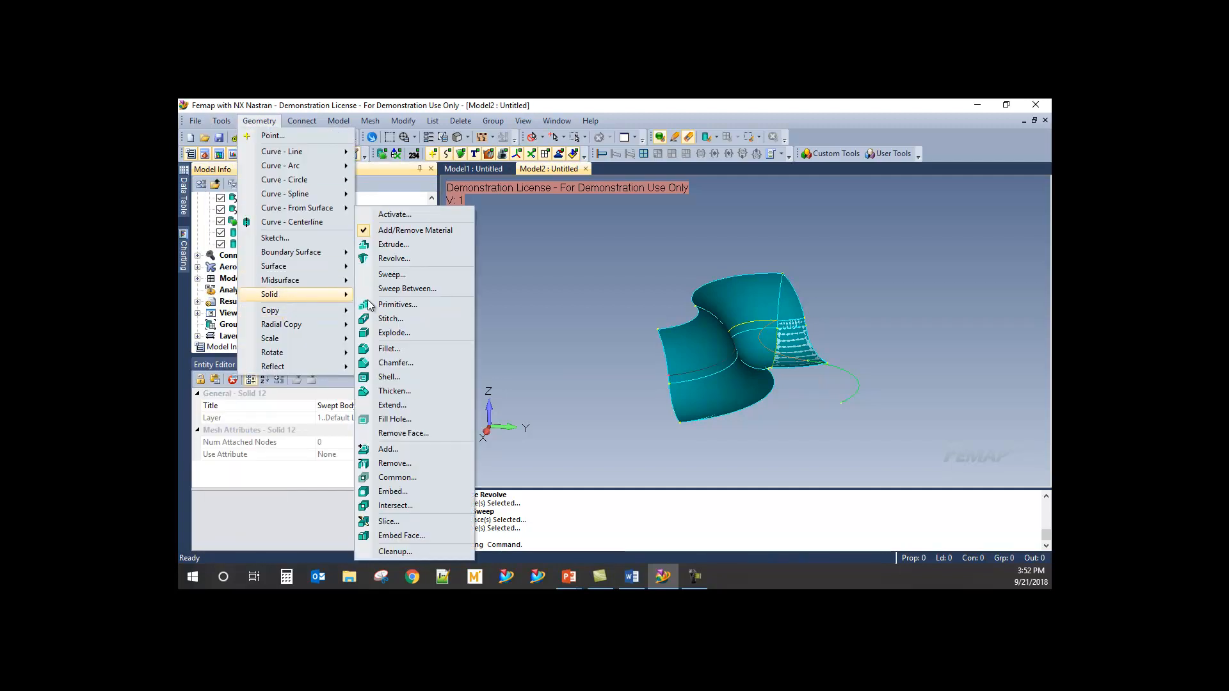
left_click(388, 449)
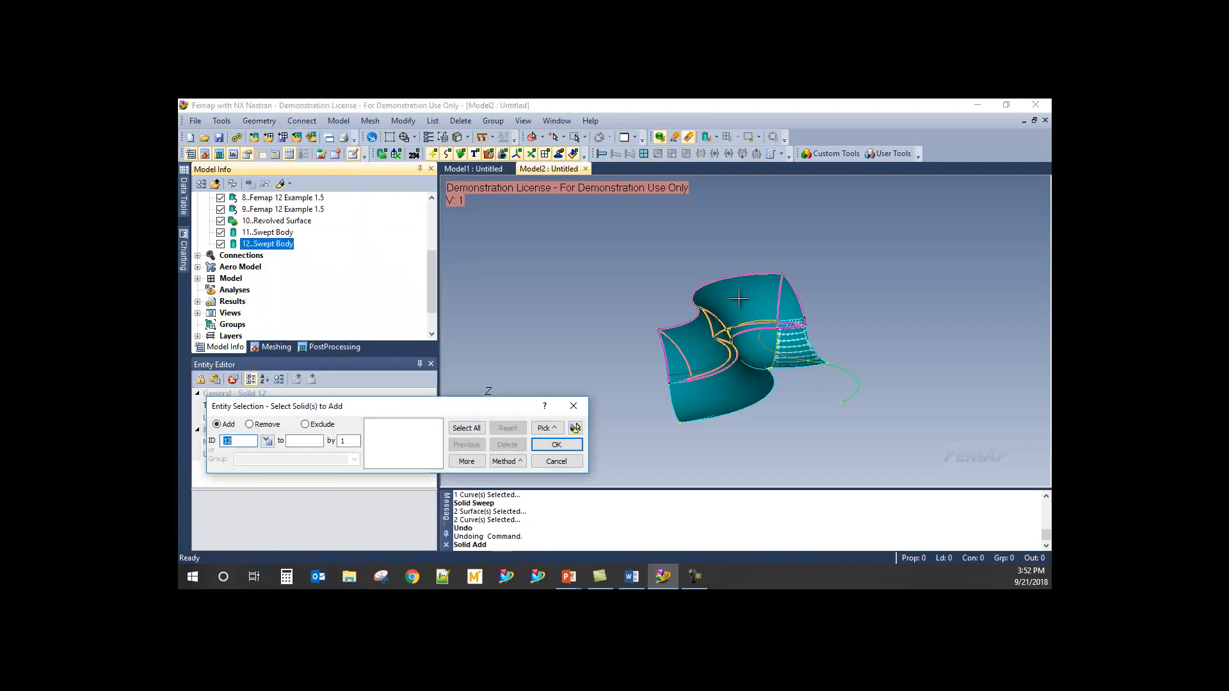
left_click(745, 383)
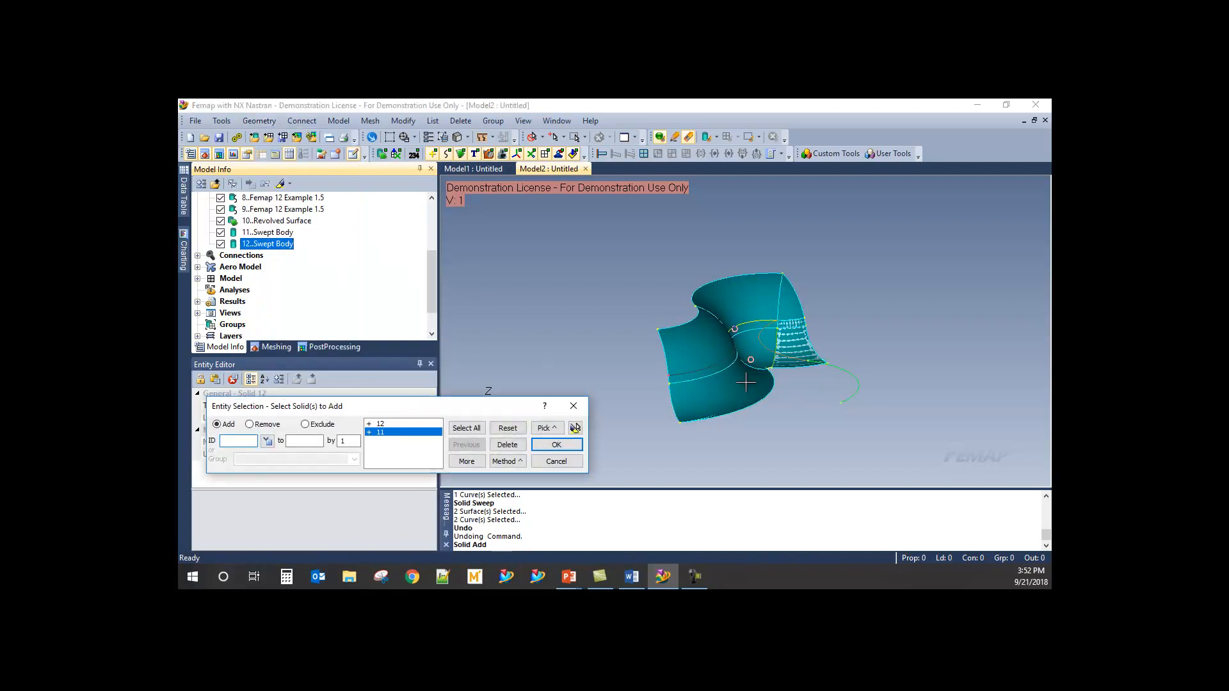
left_click(555, 446)
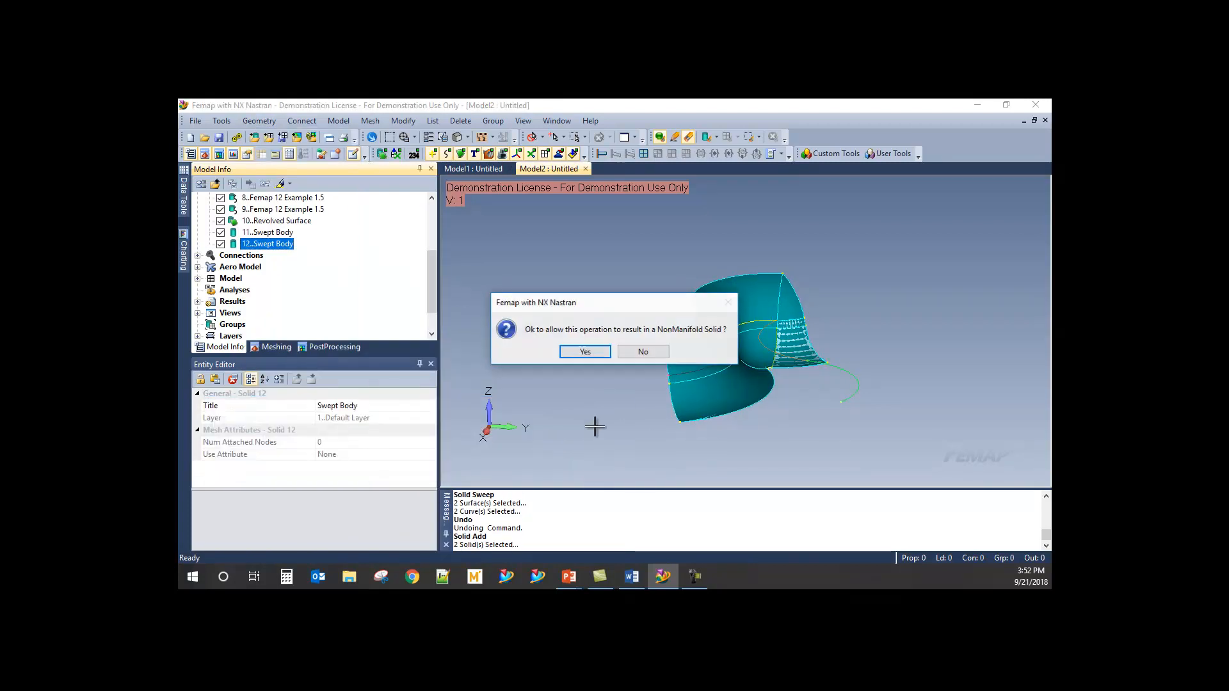
left_click(595, 356)
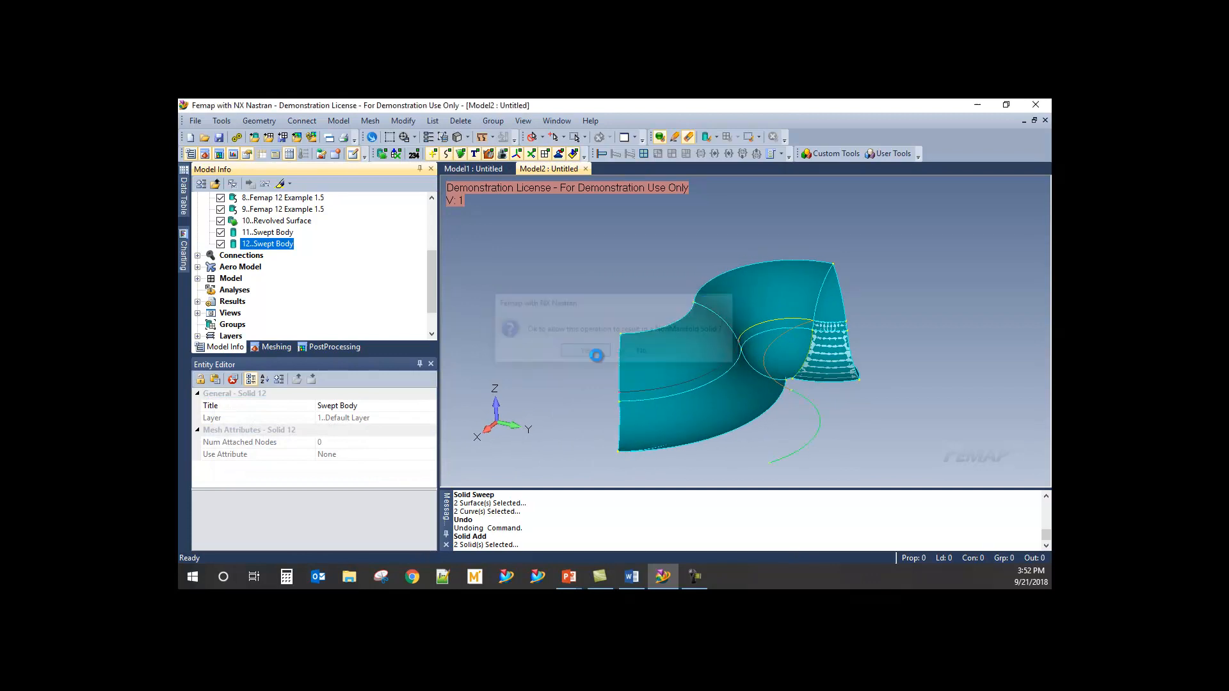
middle_click_drag(613, 380, 690, 386)
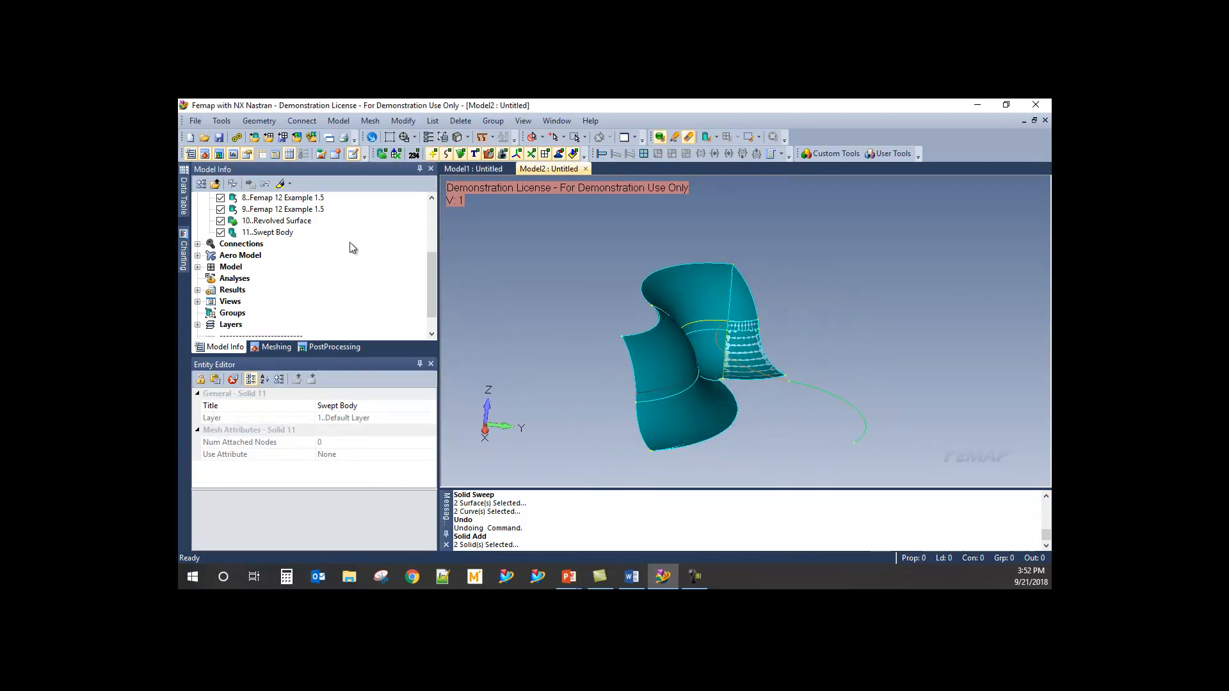
left_click(220, 232)
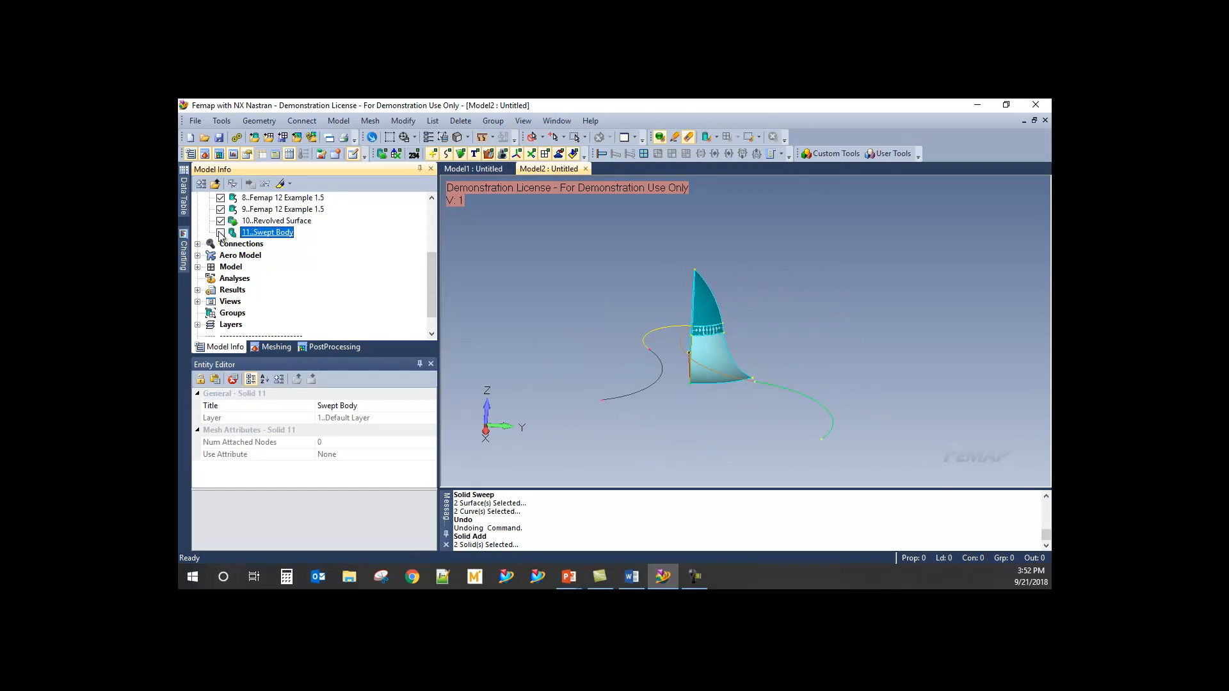
left_click(222, 232)
- Hide the revolved surface and all imported Example 1 and 1.5 geometry entries, keeping only the merged swept body shown
scroll(268, 238, "up", 1)
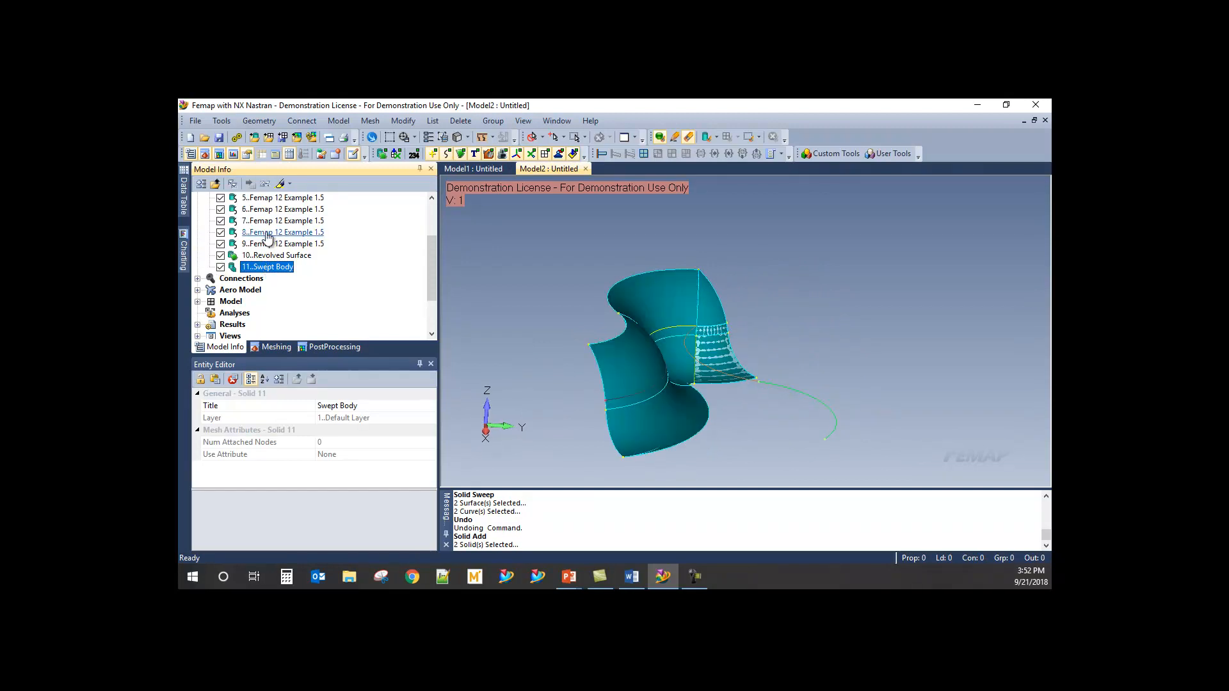
left_click(220, 255)
left_click(220, 243)
left_click(220, 232)
left_click(220, 221)
left_click(220, 210)
scroll(221, 218, "up", 1)
left_click(220, 233)
left_click(220, 221)
left_click(220, 209)
left_click(221, 198)
scroll(221, 205, "up", 1)
left_click(220, 221)
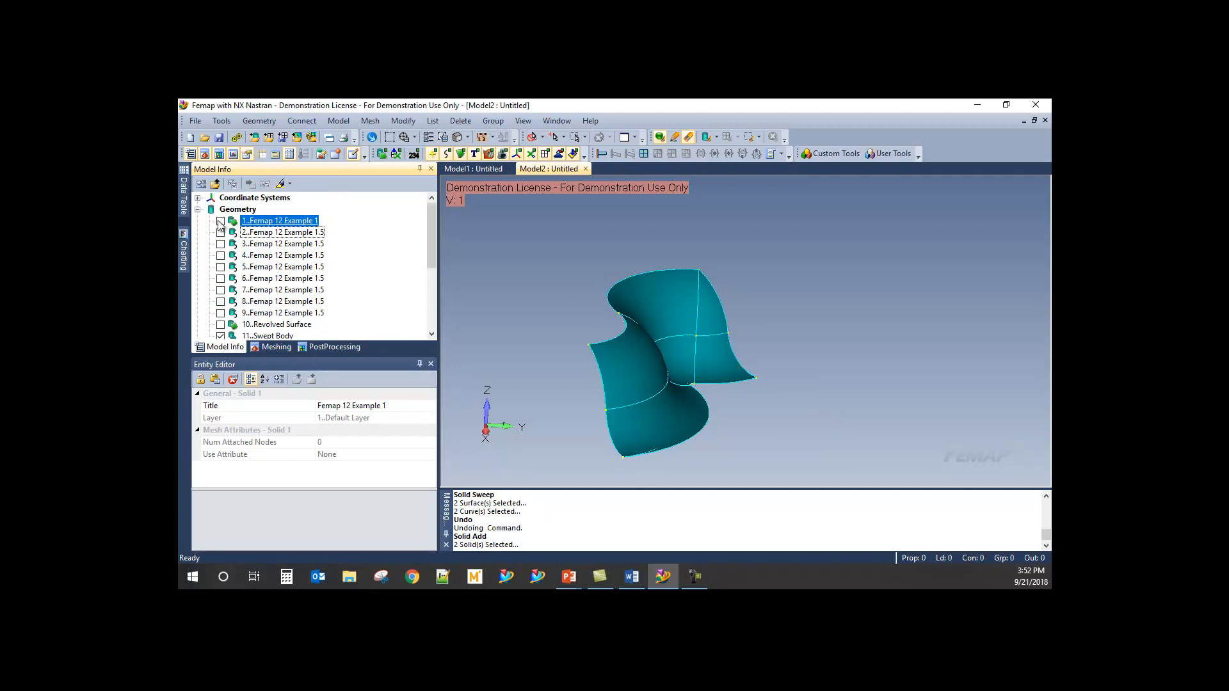
- Toggle the merged swept body off and on and examine it from several angles
scroll(234, 272, "down", 2)
left_click(221, 267)
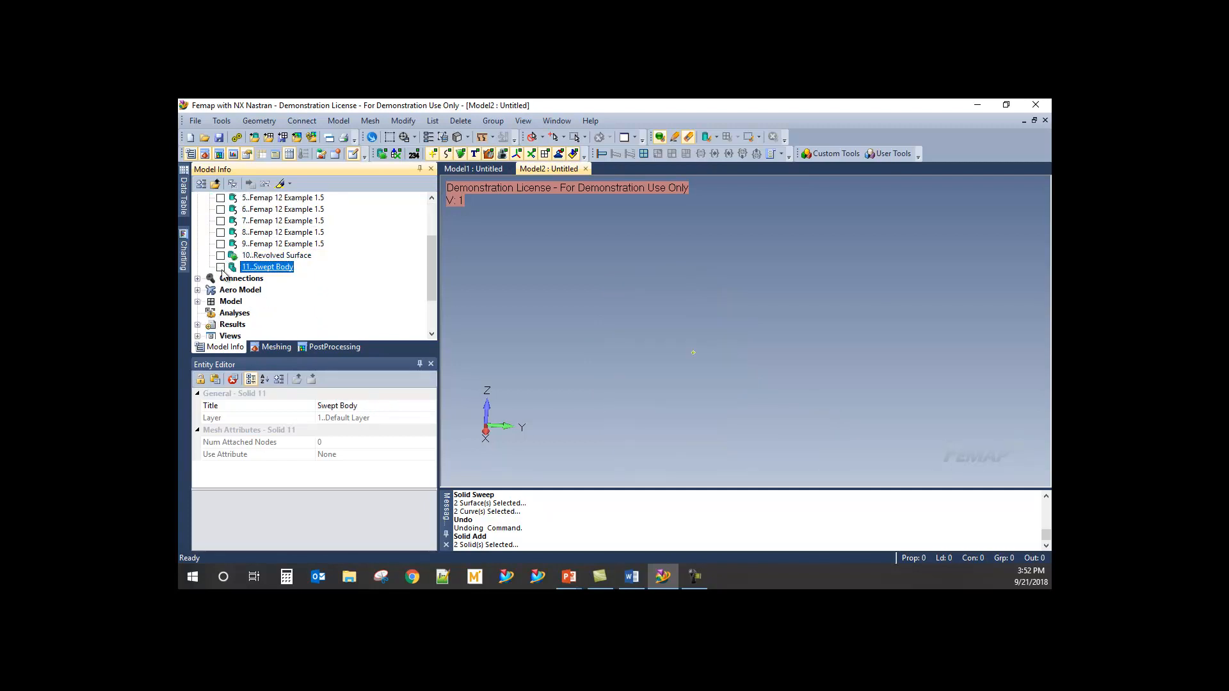
left_click(221, 268)
middle_click_drag(851, 368, 677, 345)
scroll(676, 346, "up", 1)
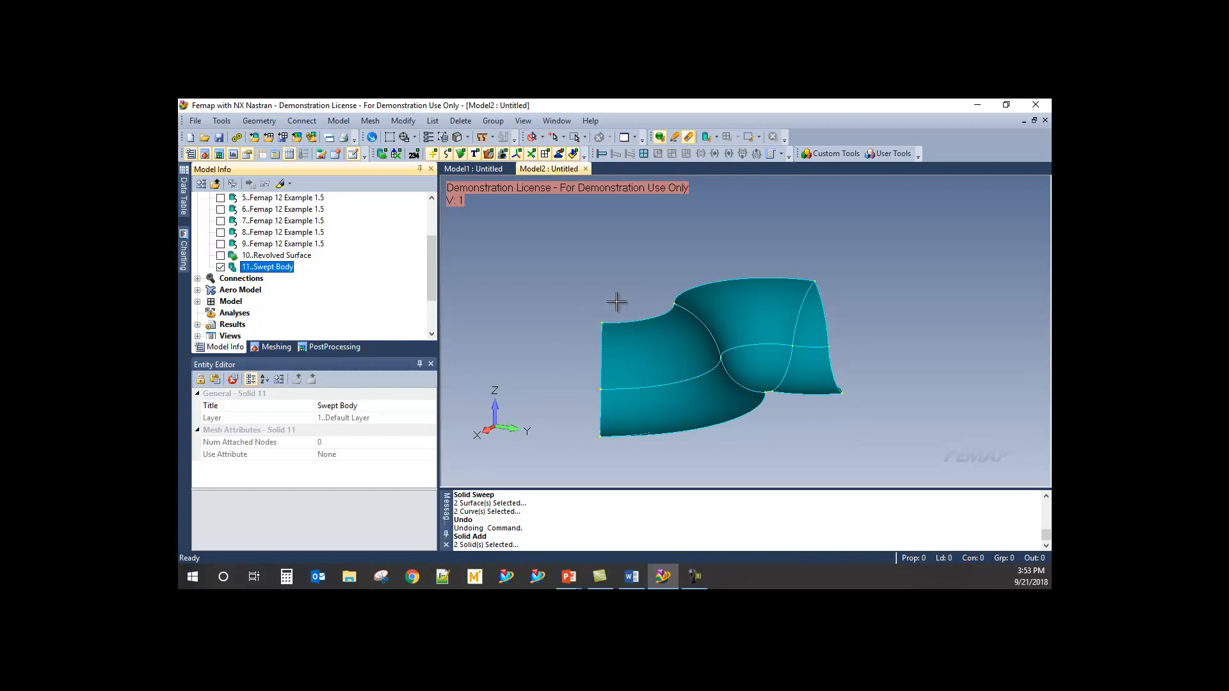
middle_click_drag(521, 318, 495, 316)
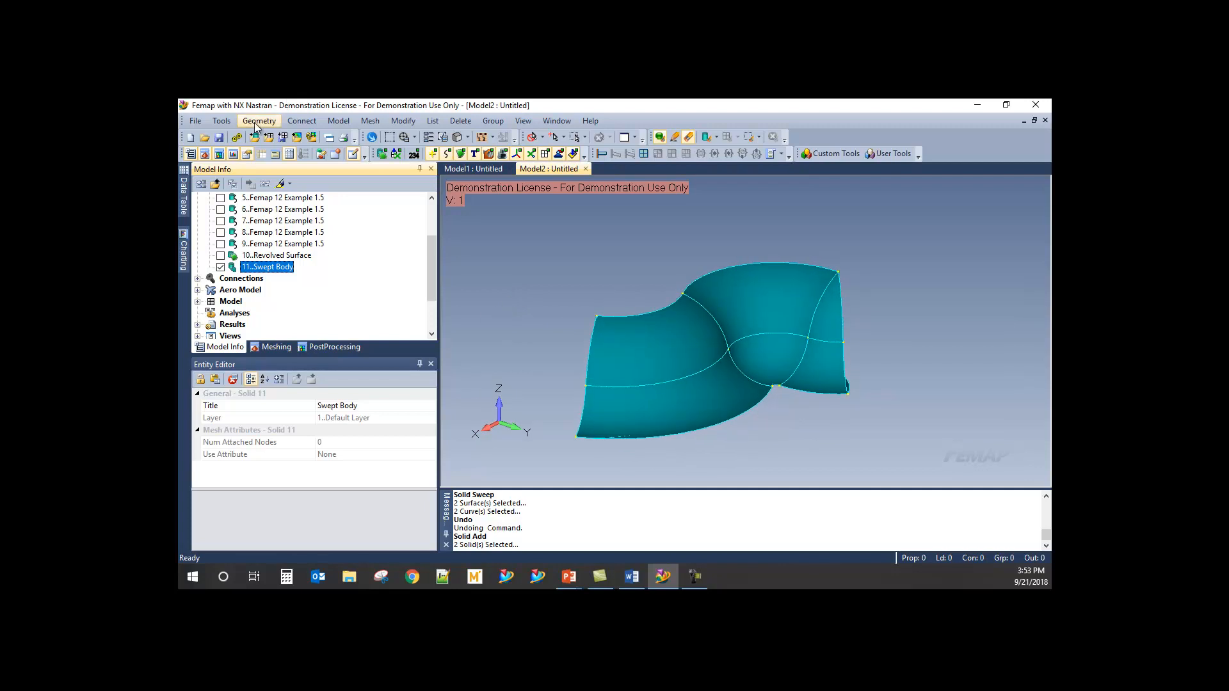
- Create a new model, import Femap 12 Example 2.x_t with the default read options, and expand the geometry list
left_click(190, 137)
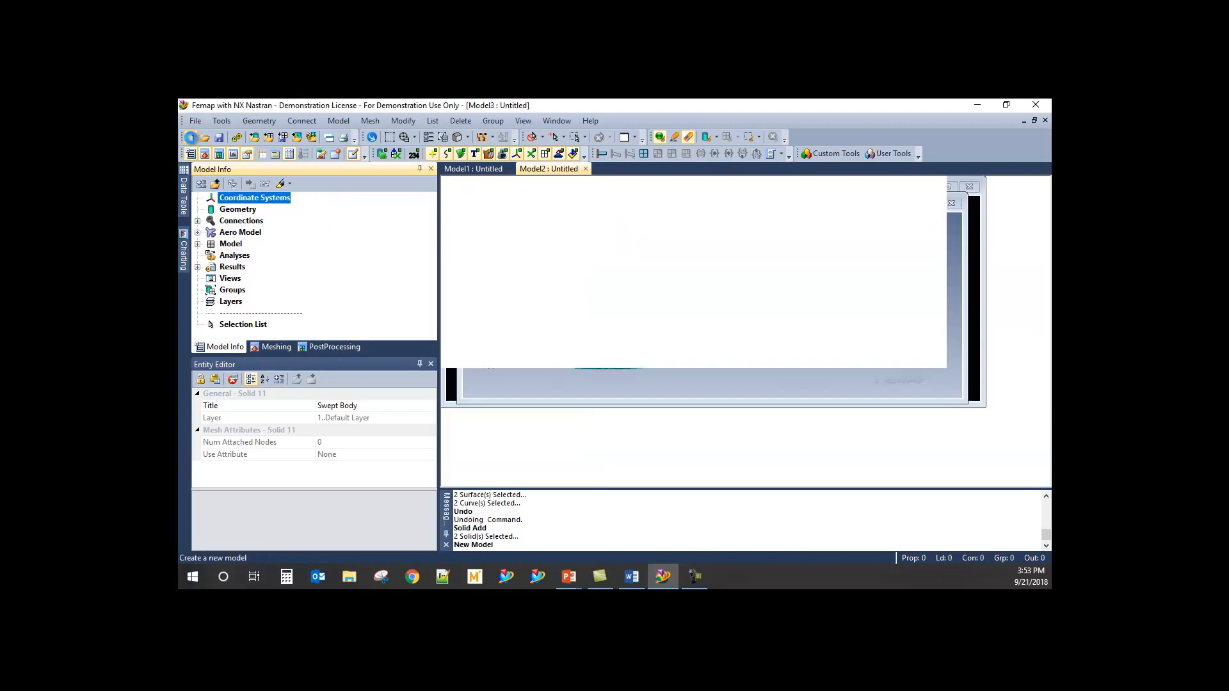
left_click(195, 123)
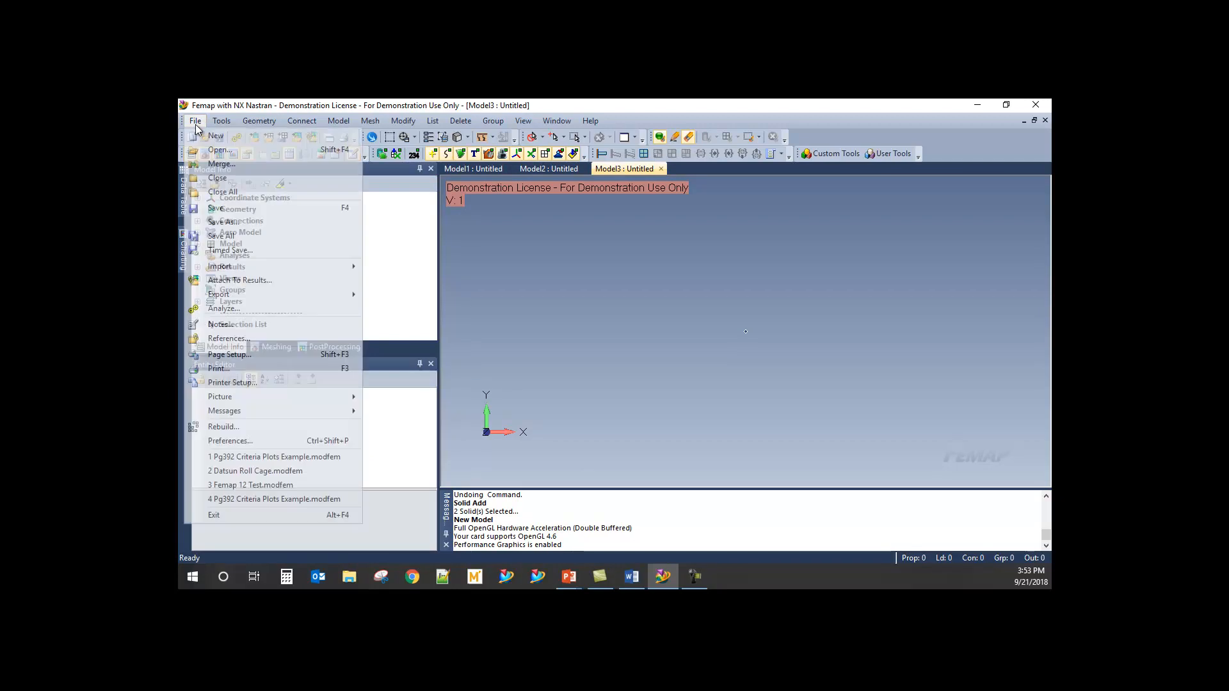
mouse_move(311, 269)
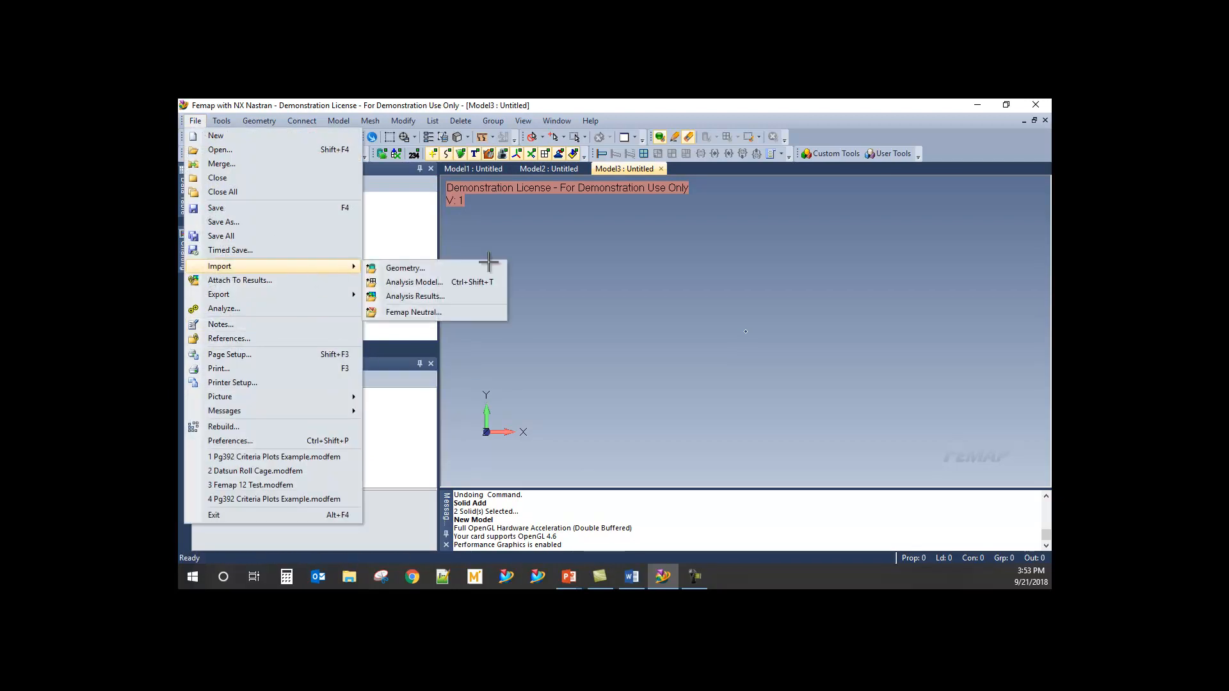
left_click(411, 268)
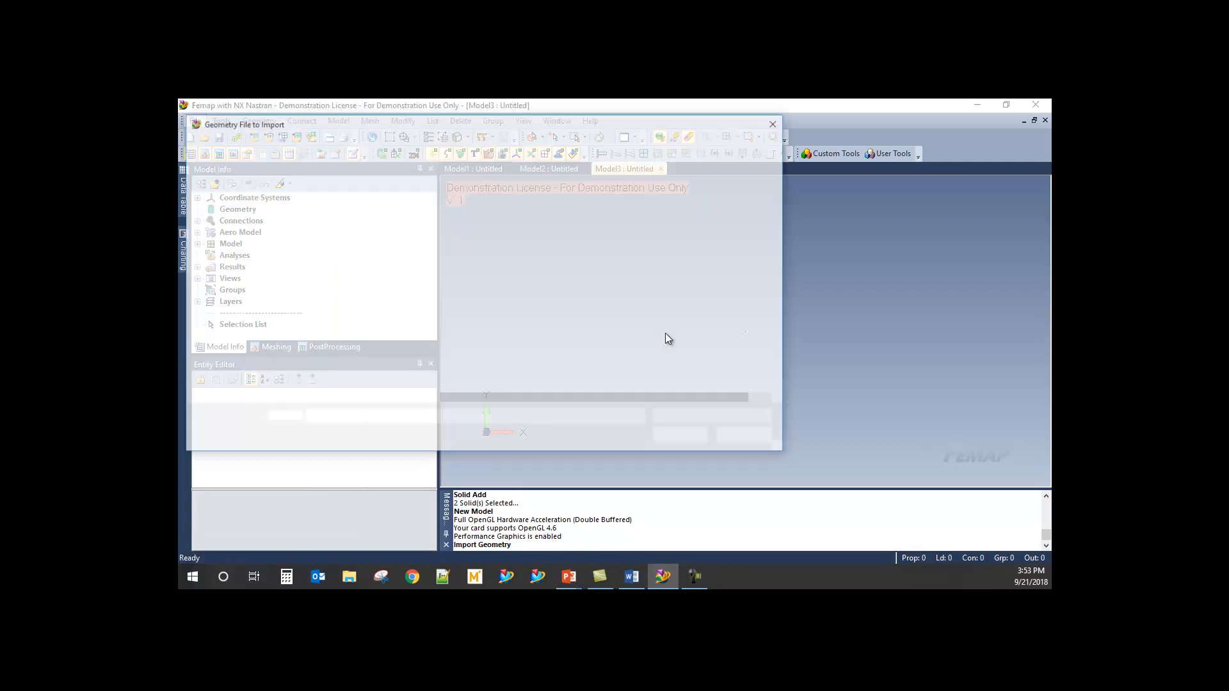
left_click_drag(483, 123, 550, 171)
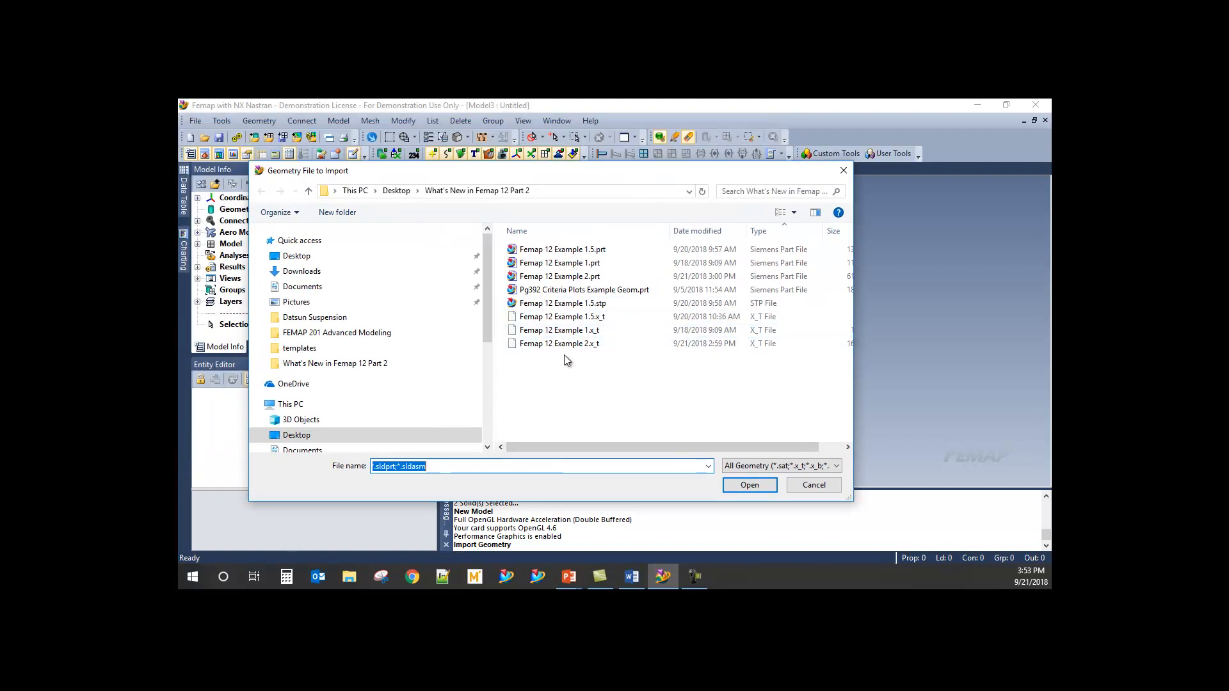
left_click(577, 344)
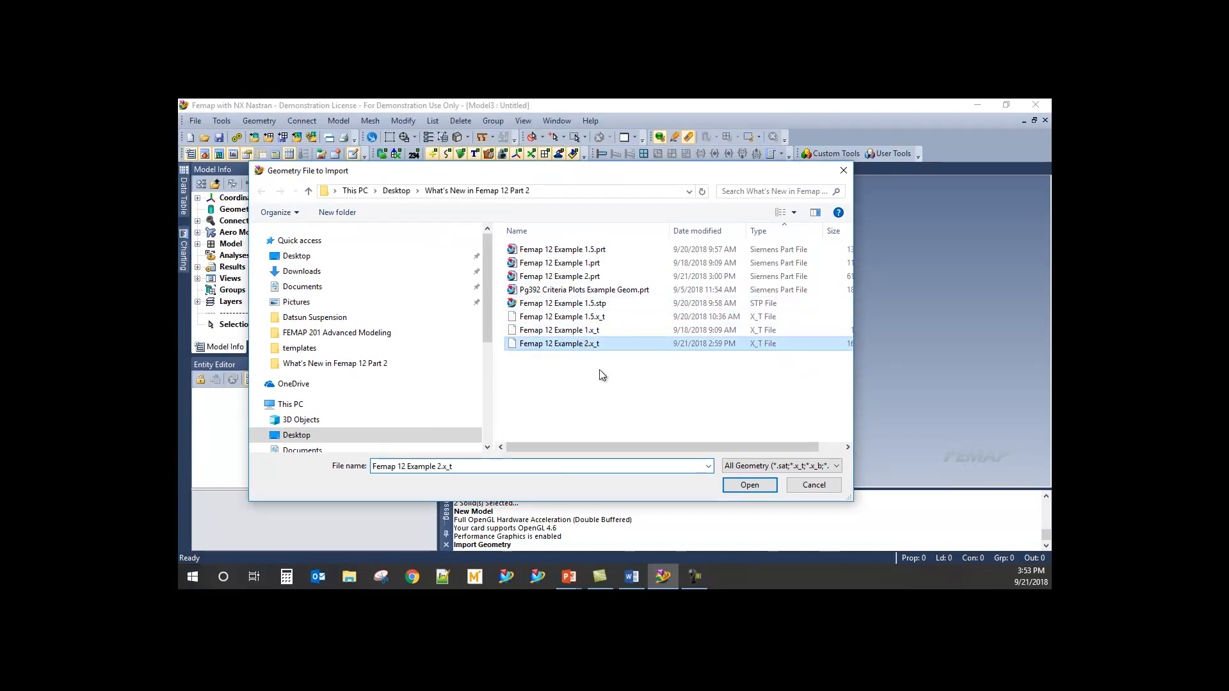
left_click(743, 482)
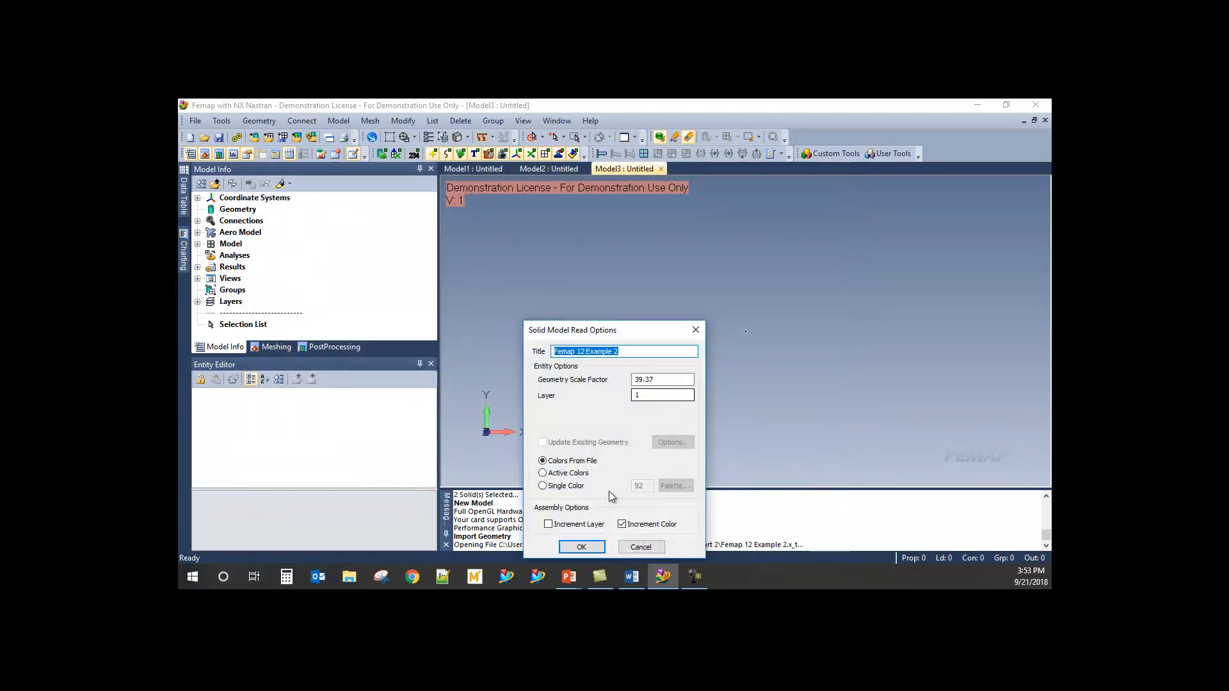
left_click(589, 548)
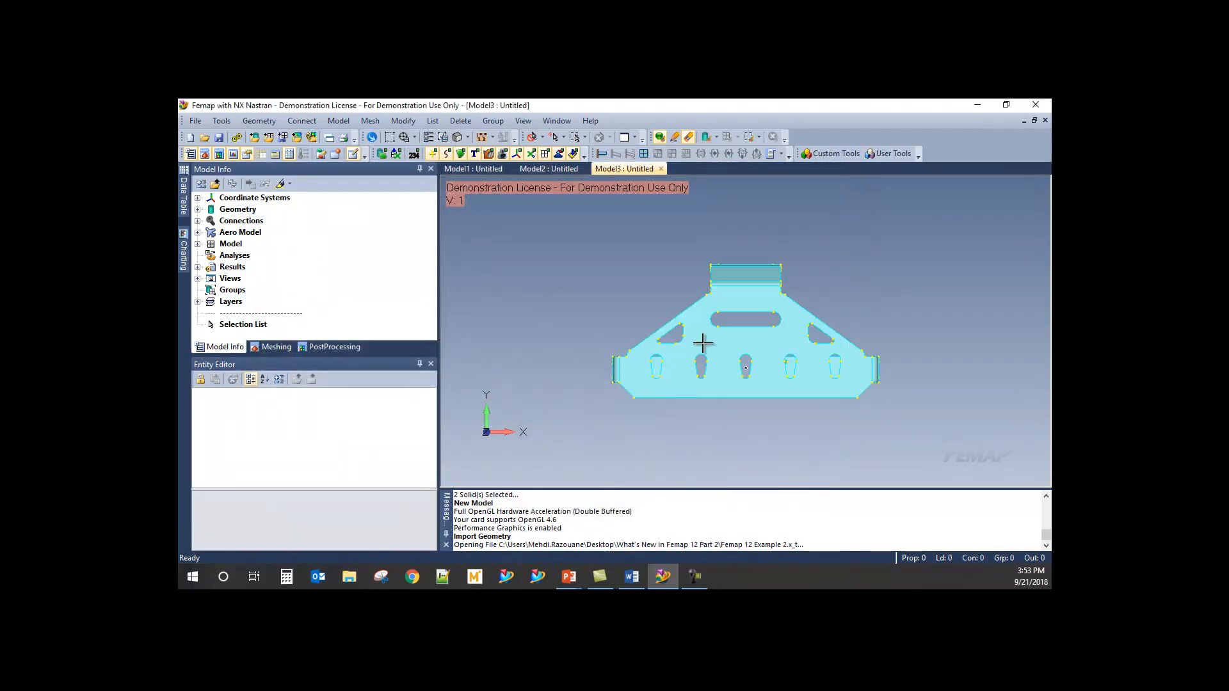
middle_click_drag(776, 418, 506, 397)
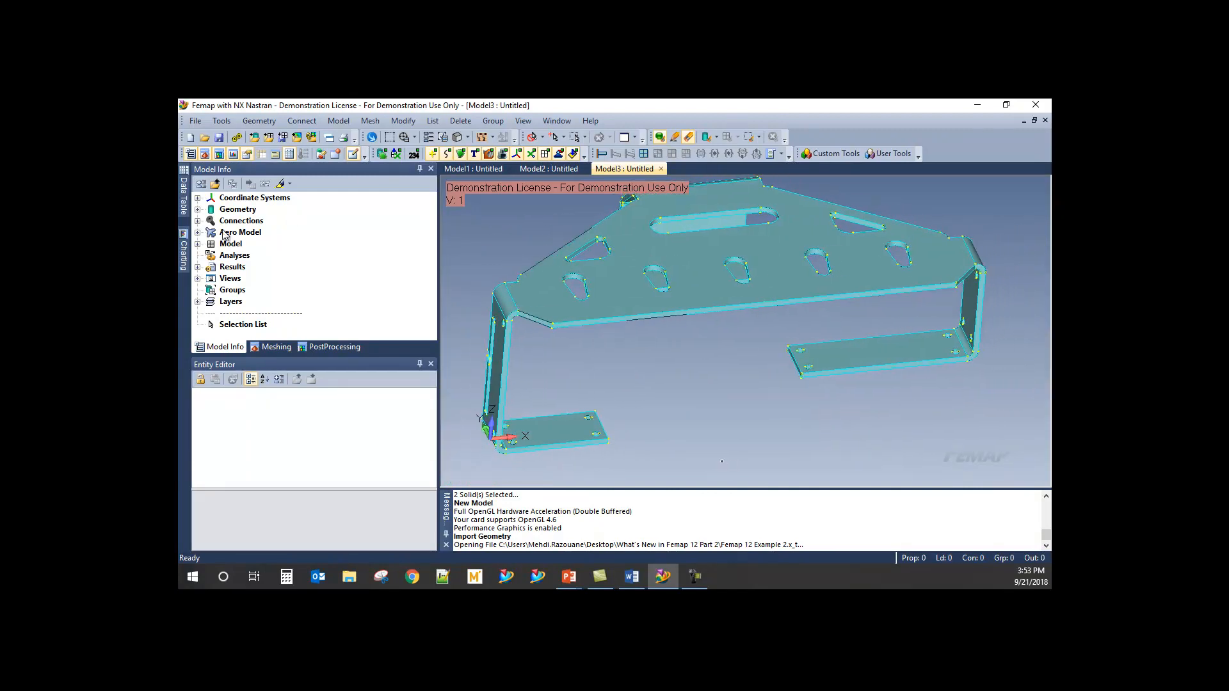
left_click(198, 209)
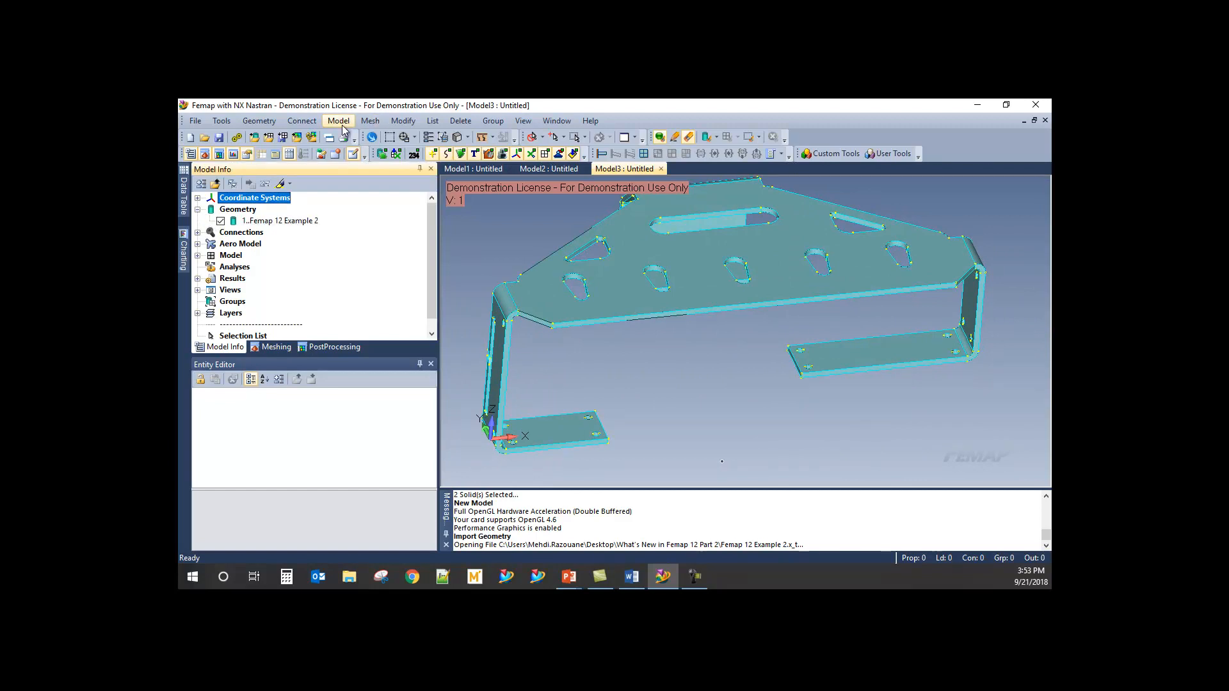
- Start an automatic midsurface extraction, discard the trial picks on the bracket leg, and set picking to Pick Front
left_click(270, 122)
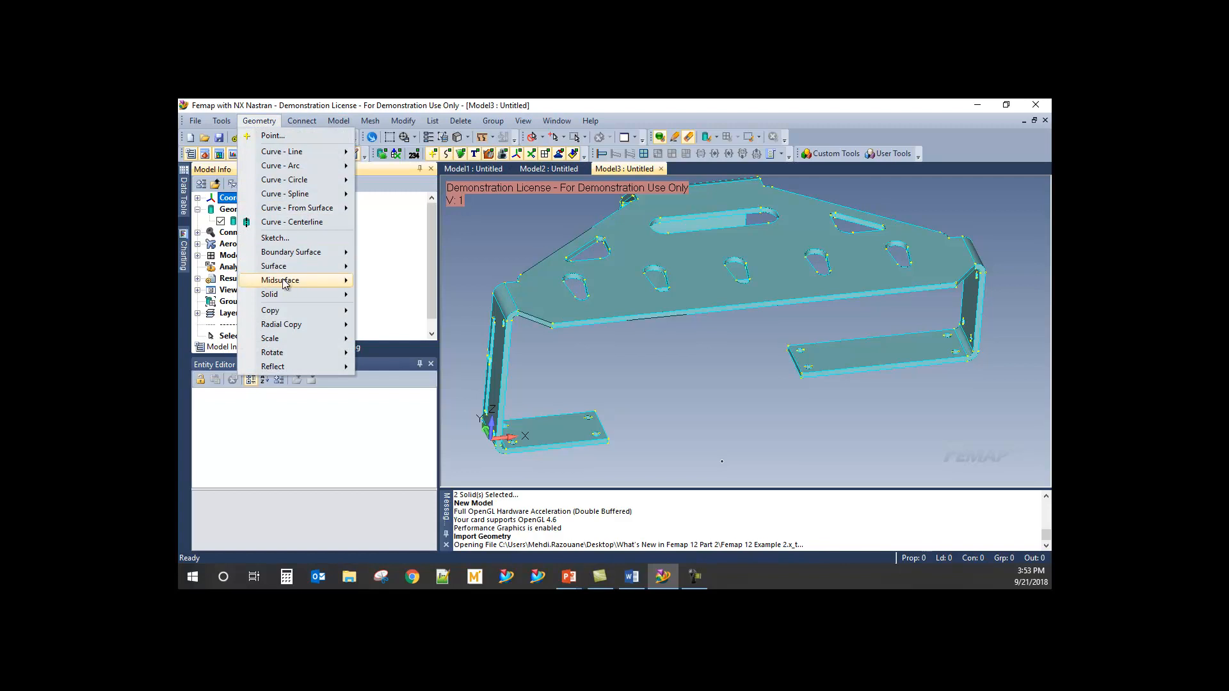
mouse_move(282, 283)
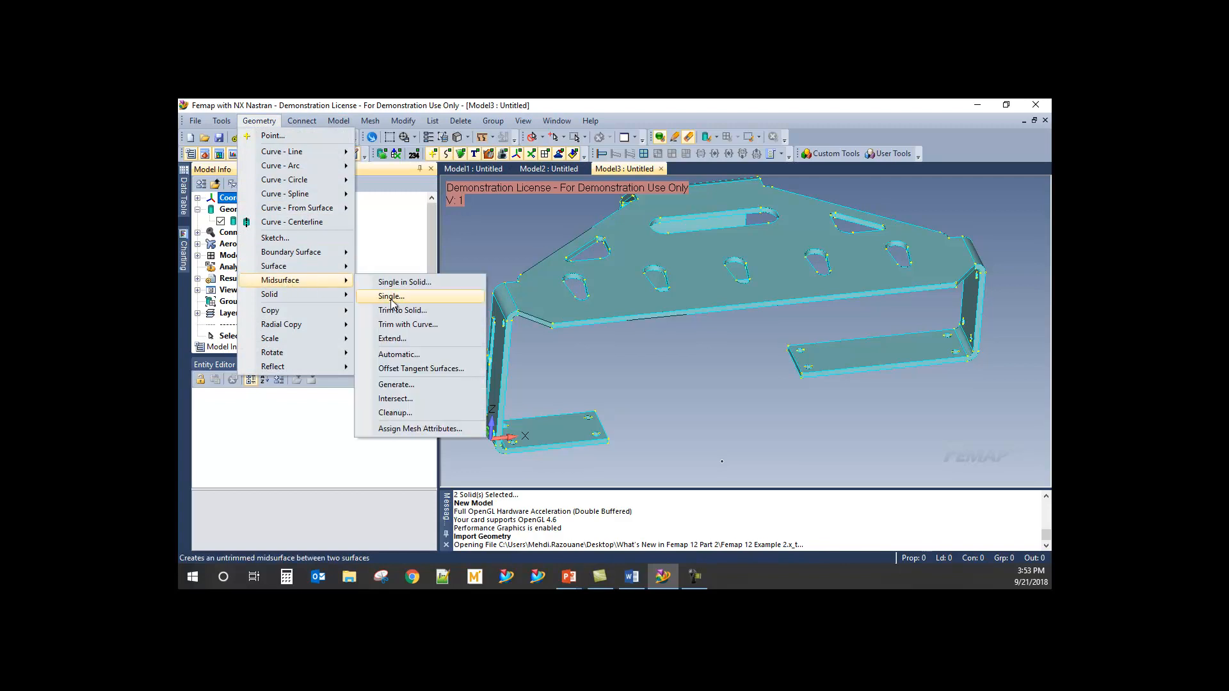
left_click(398, 359)
middle_click_drag(686, 408, 613, 365)
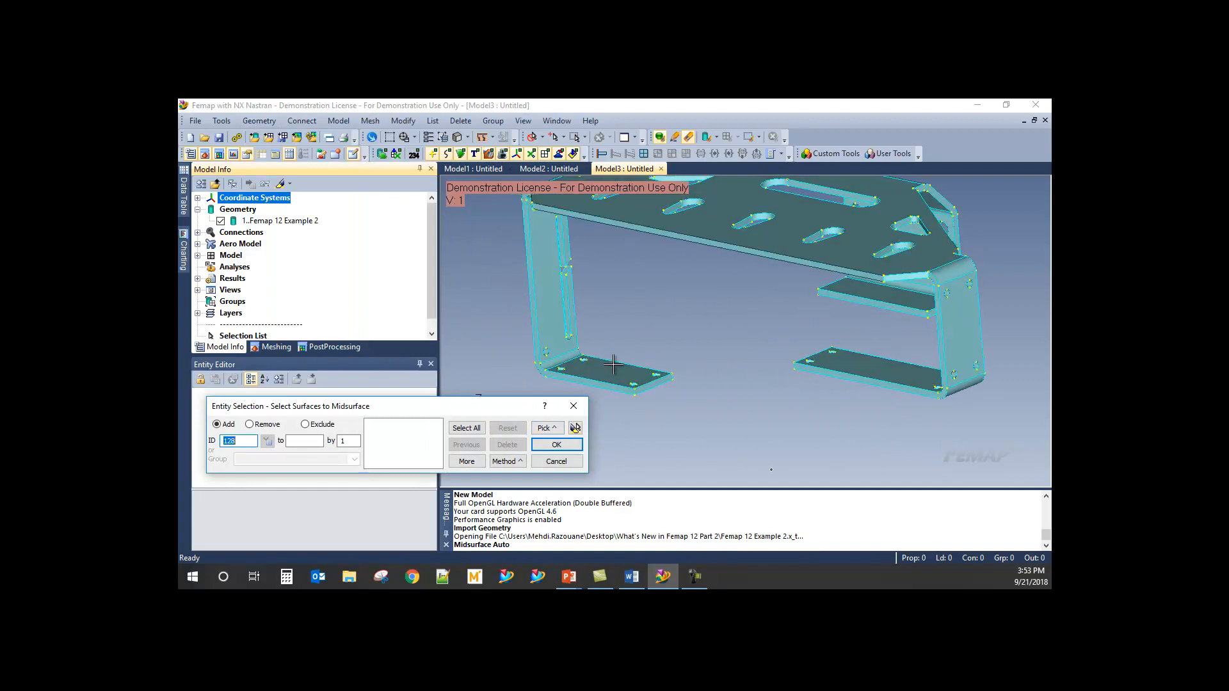
scroll(574, 363, "up", 5)
left_click(599, 362)
left_click(607, 331)
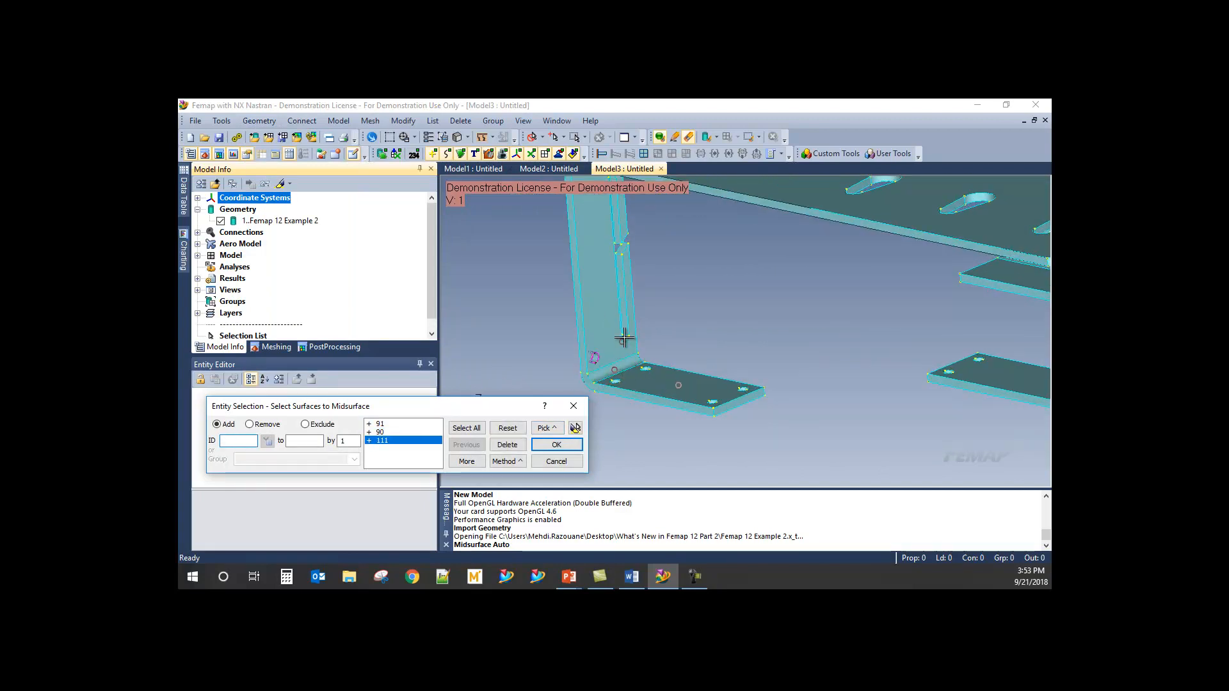
left_click(507, 428)
right_click(698, 248)
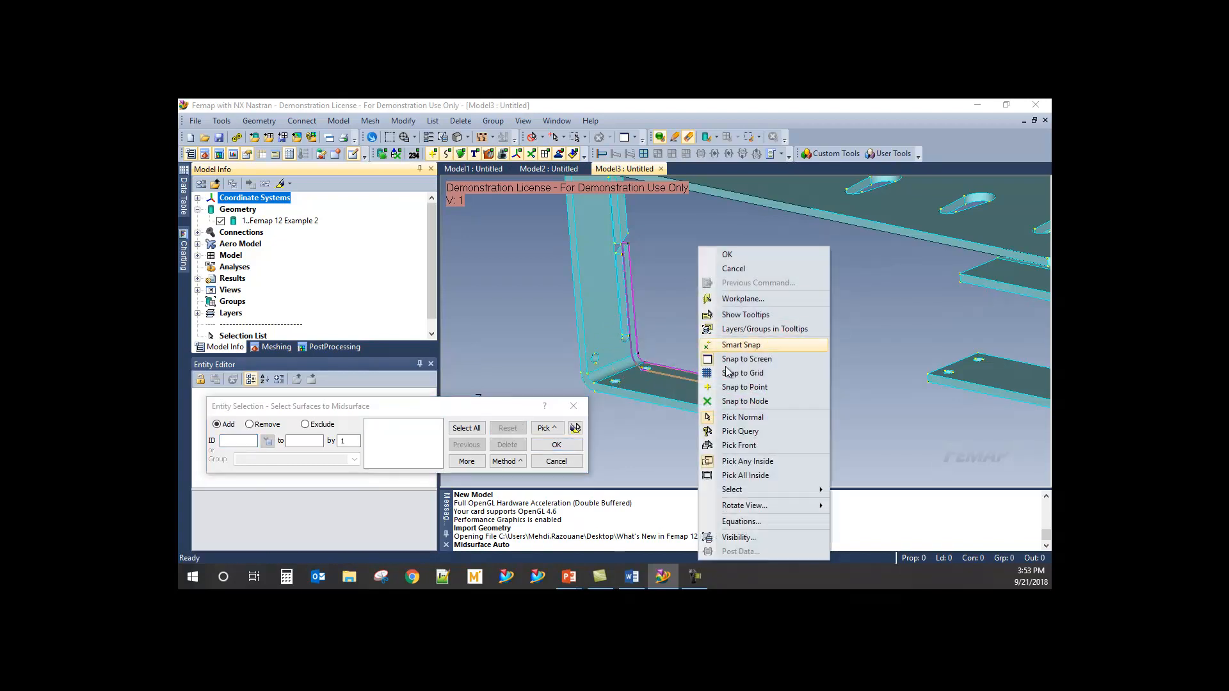
left_click(741, 446)
- Pick the bracket's foot, bend, leg and four-hole plate surfaces for the midsurface extraction, viewing it from different sides
left_click(694, 387)
left_click(613, 368)
left_click(611, 320)
middle_click_drag(611, 320, 676, 318)
left_click(647, 327)
left_click(747, 362)
left_click(749, 363)
left_click(729, 333)
left_click(729, 329)
left_click(745, 376)
left_click(744, 347)
left_click(676, 317)
left_click(854, 332)
middle_click_drag(853, 333, 965, 341)
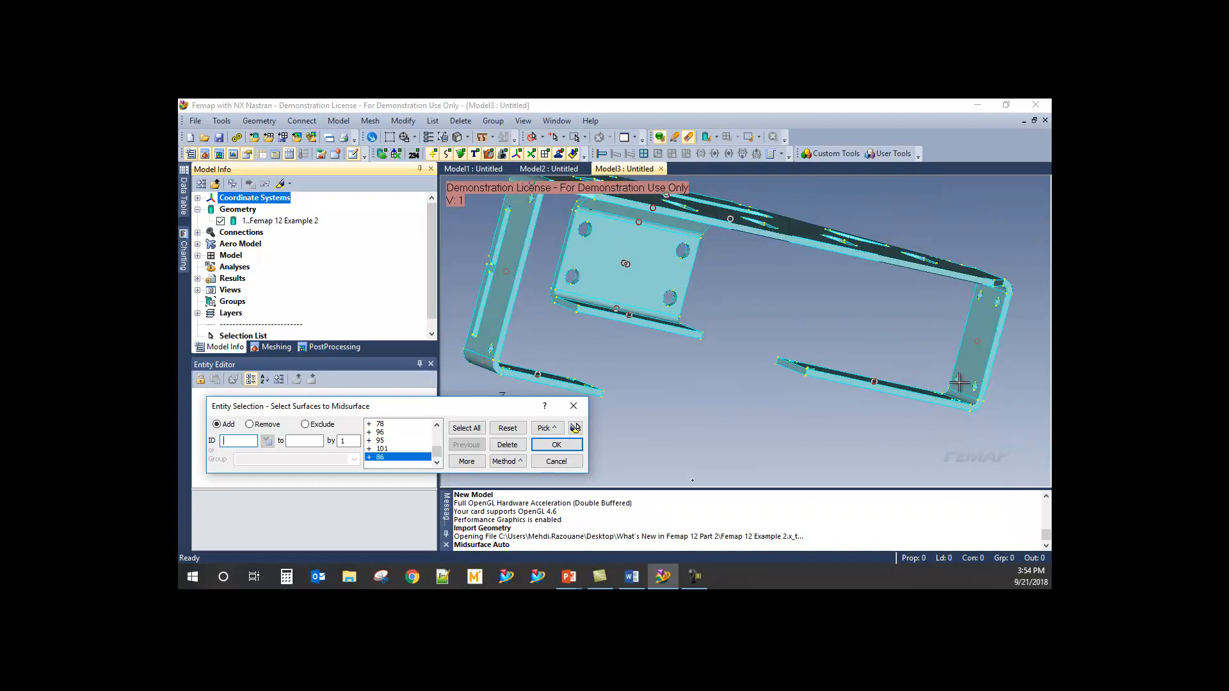
- Add the bracket's remaining leg, bend and plate surfaces to the midsurface selection and highlight the selected surfaces for review
middle_click_drag(957, 393, 744, 350)
left_click(989, 318)
left_click(714, 369)
scroll(745, 350, "up", 3)
mouse_move(851, 436)
middle_mouse_down()
mouse_move(876, 455)
mouse_move(872, 425)
middle_mouse_up()
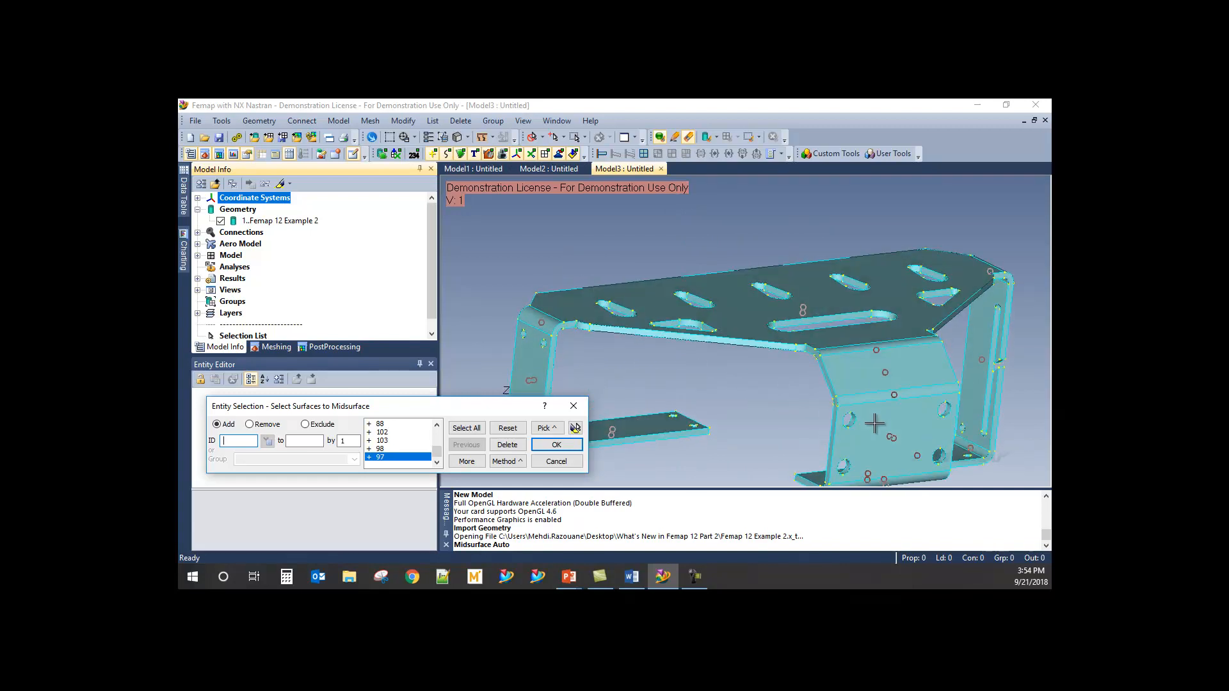
left_click(855, 348)
middle_click_drag(856, 348, 724, 402)
left_click(830, 404)
left_click(578, 427)
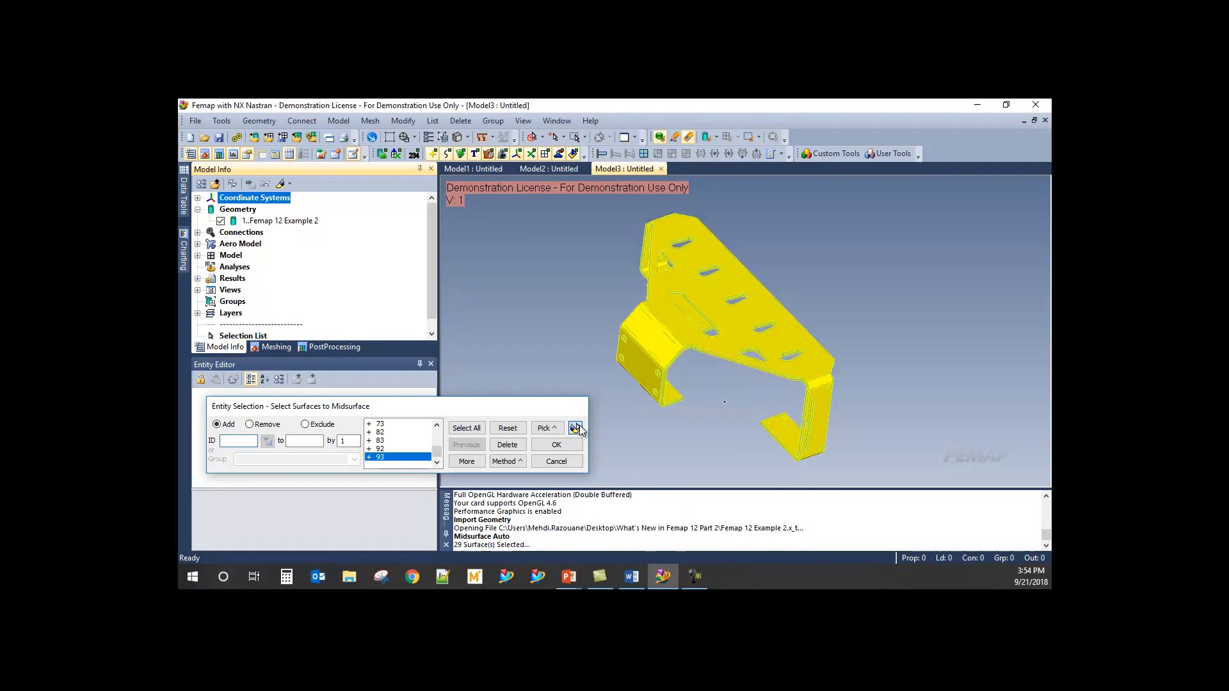
- Accept the surface selection and set the target thickness by measuring between two edge points of the top plate with the On Point method
middle_click_drag(684, 376, 771, 341)
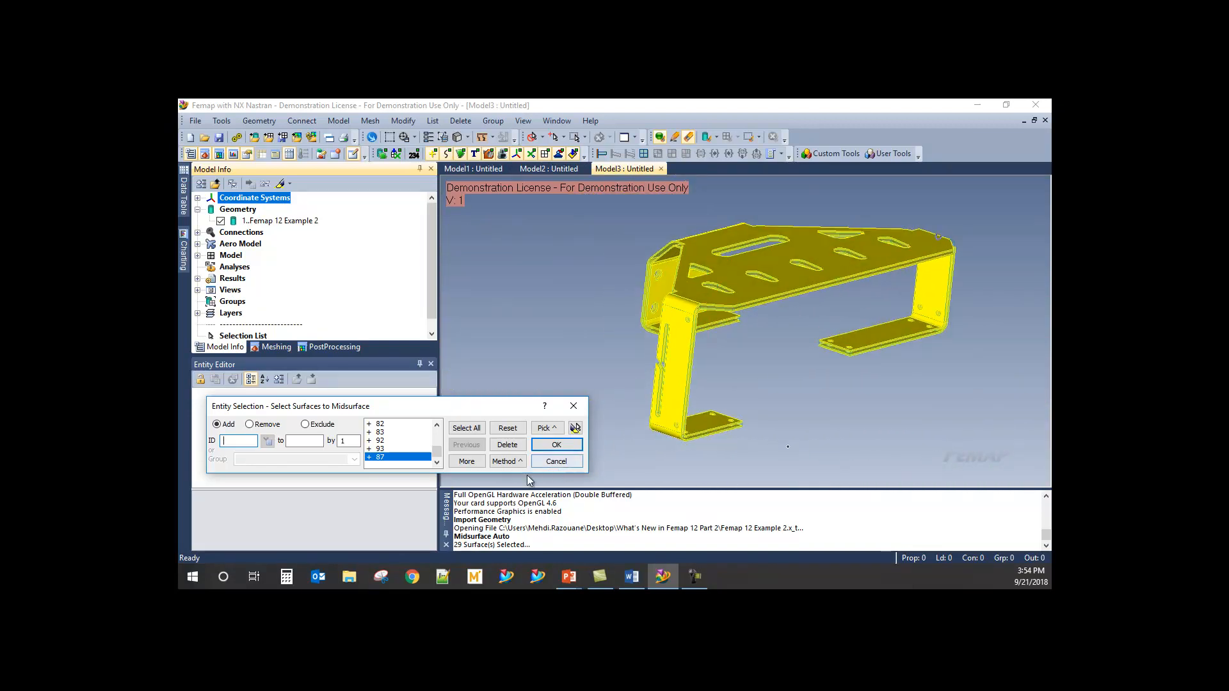
left_click(544, 448)
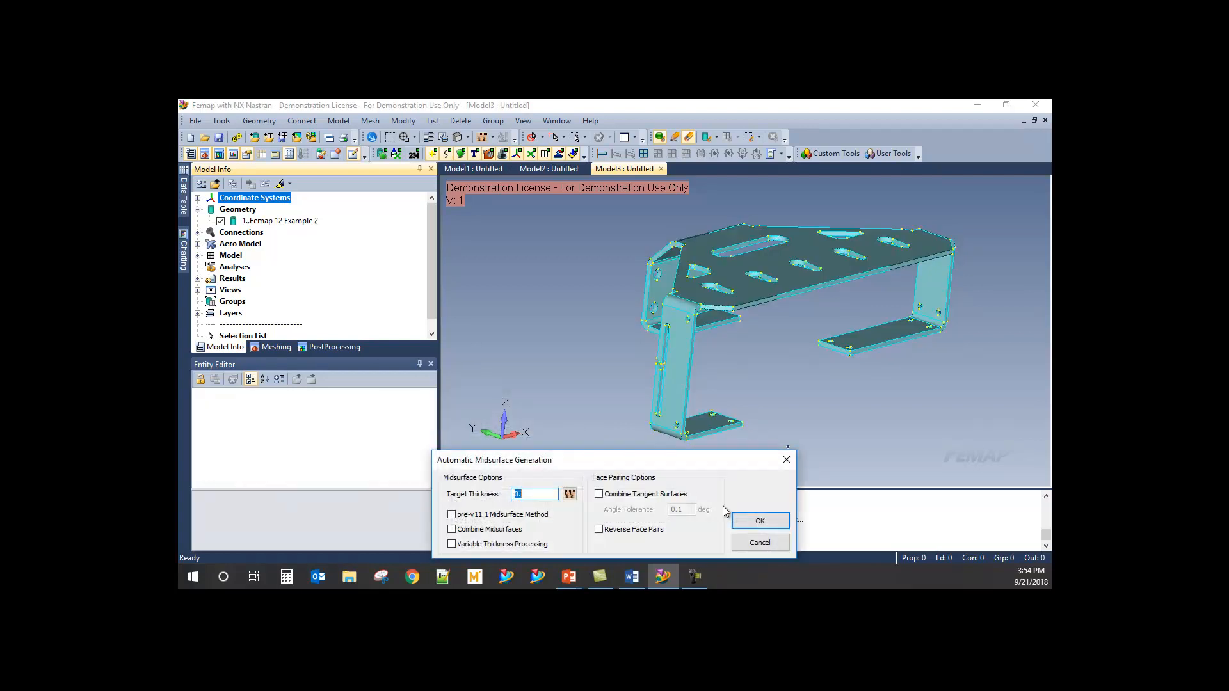
left_click(569, 494)
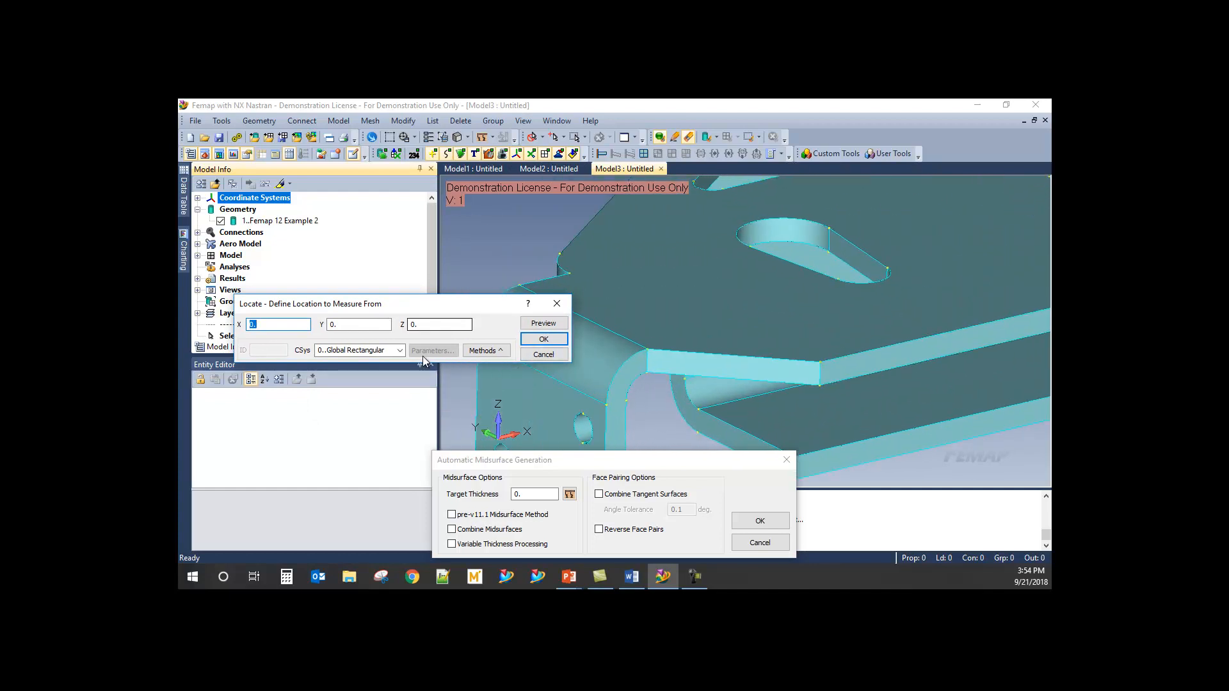
left_click_drag(405, 298, 399, 321)
left_click(481, 372)
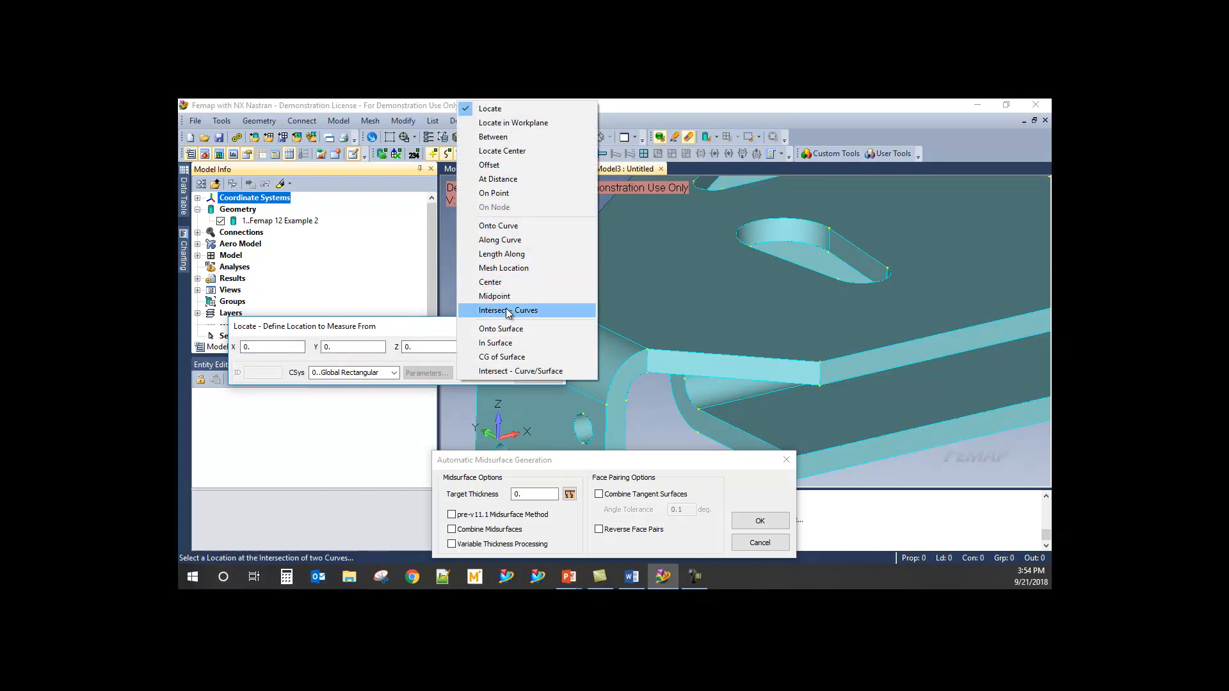
left_click(494, 193)
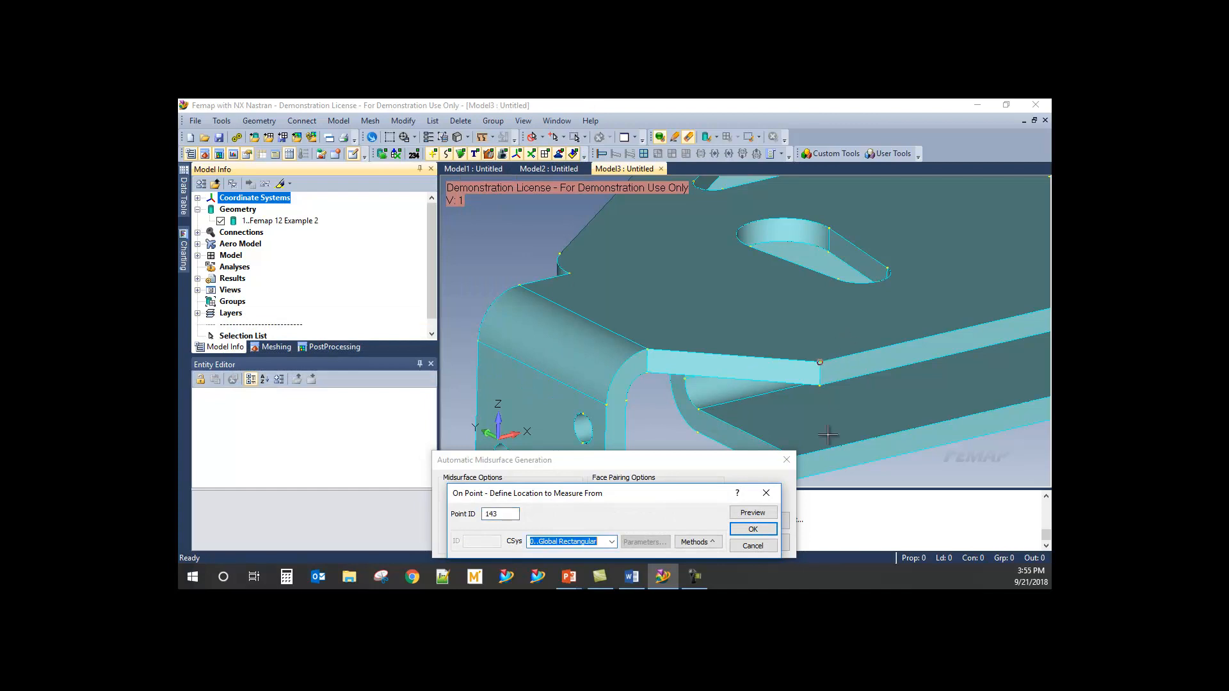
left_click(754, 529)
left_click(756, 531)
- Generate the midsurfaces with the measured thickness and hide the original Femap 12 Example 2 solid
left_click_drag(654, 460, 466, 345)
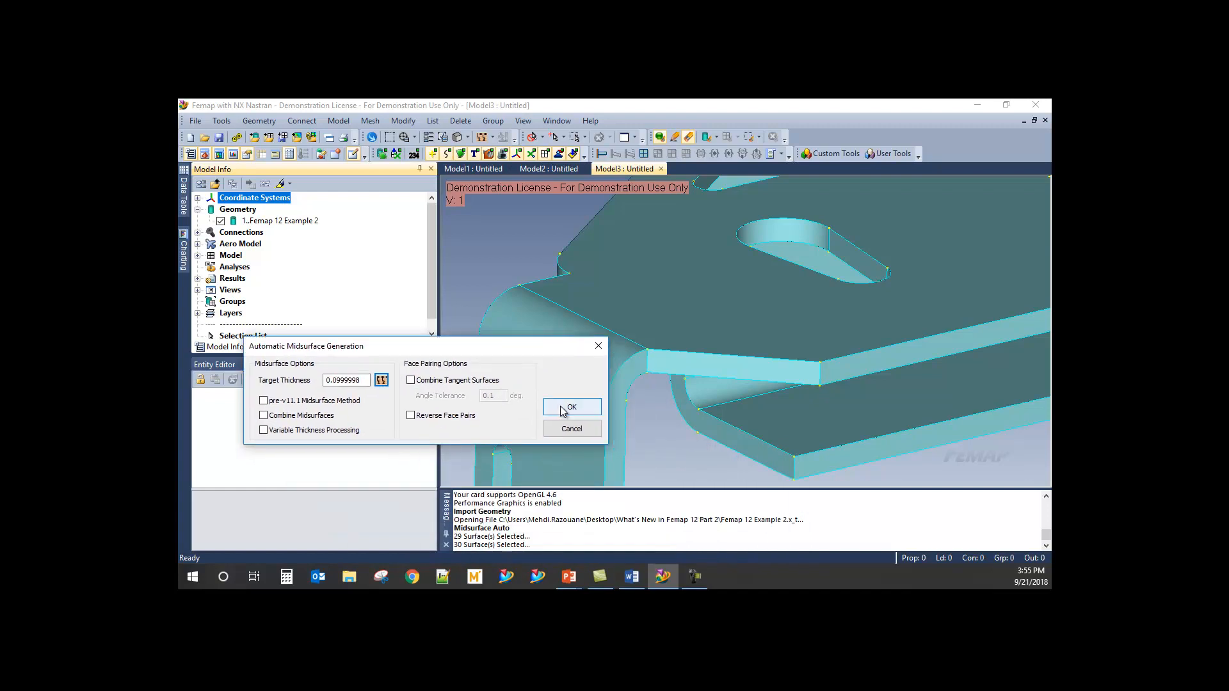
left_click(562, 409)
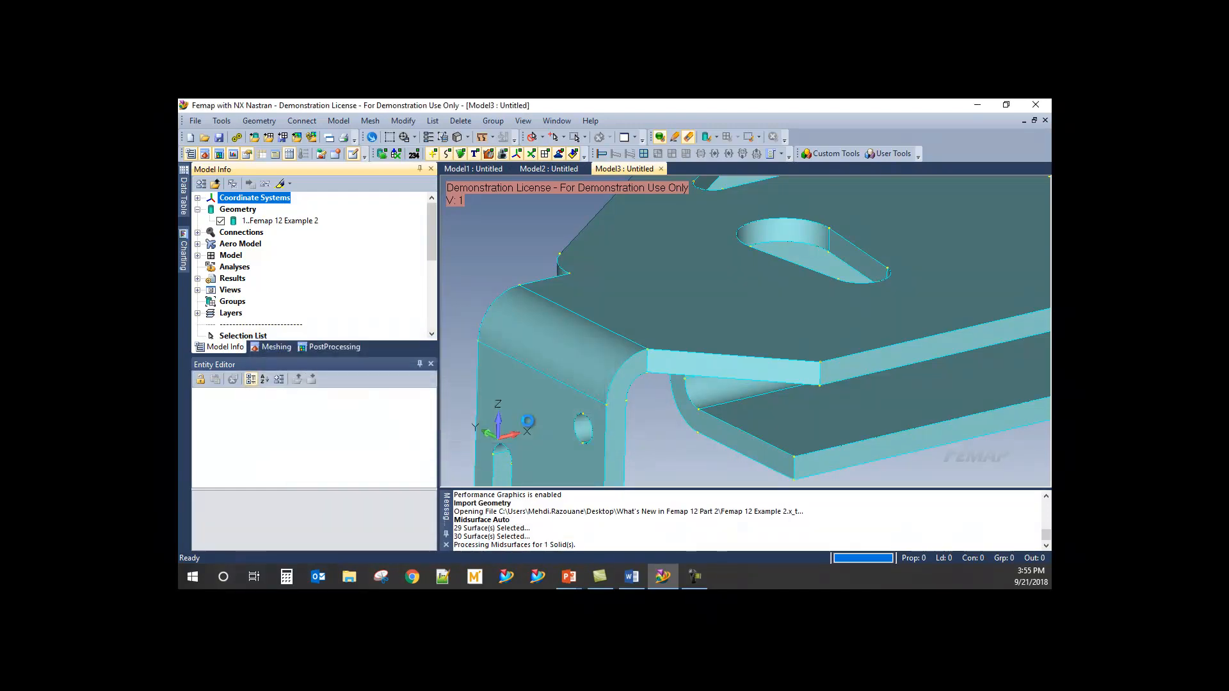
left_click(220, 220)
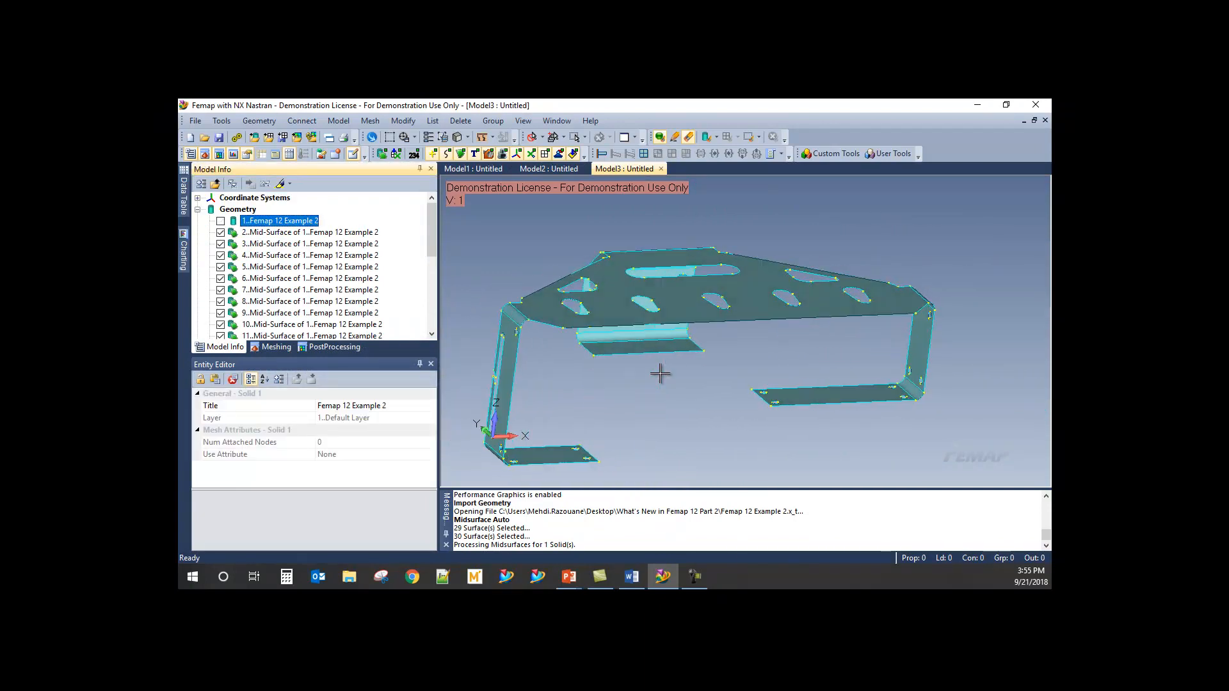
- Activate Feature Removal for loops in the Meshing Toolbox and try removing the two outermost tapered holes from the top plate
left_click(331, 347)
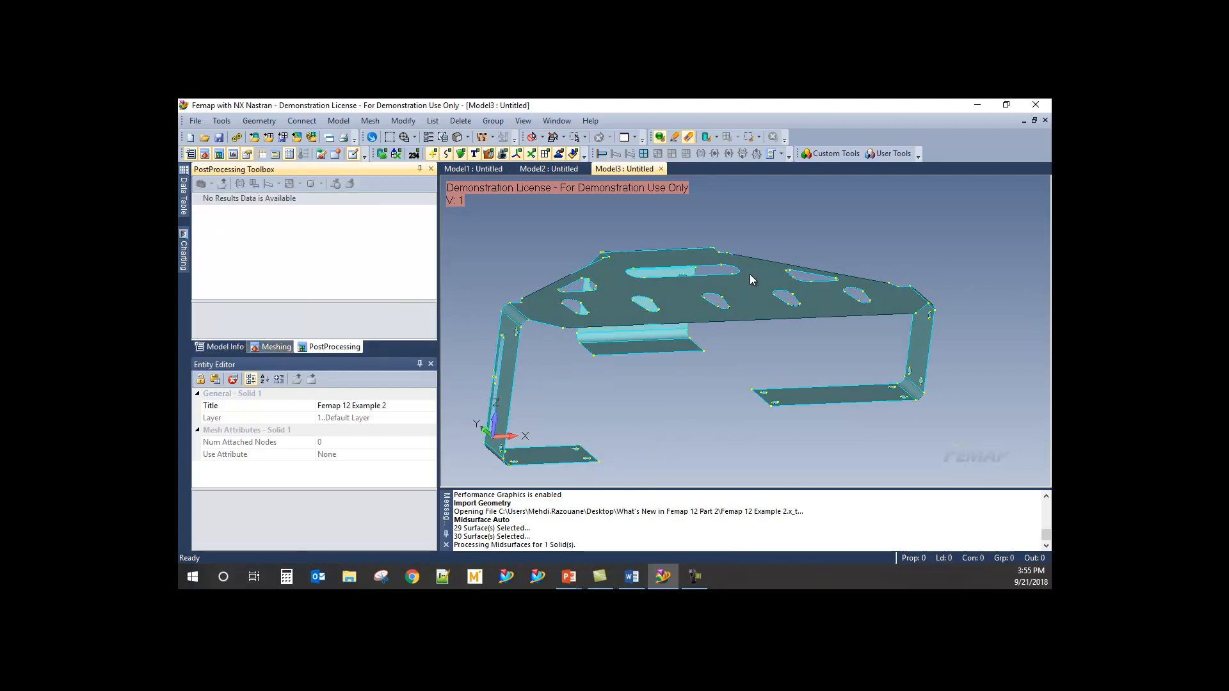
middle_click_drag(695, 323, 455, 356)
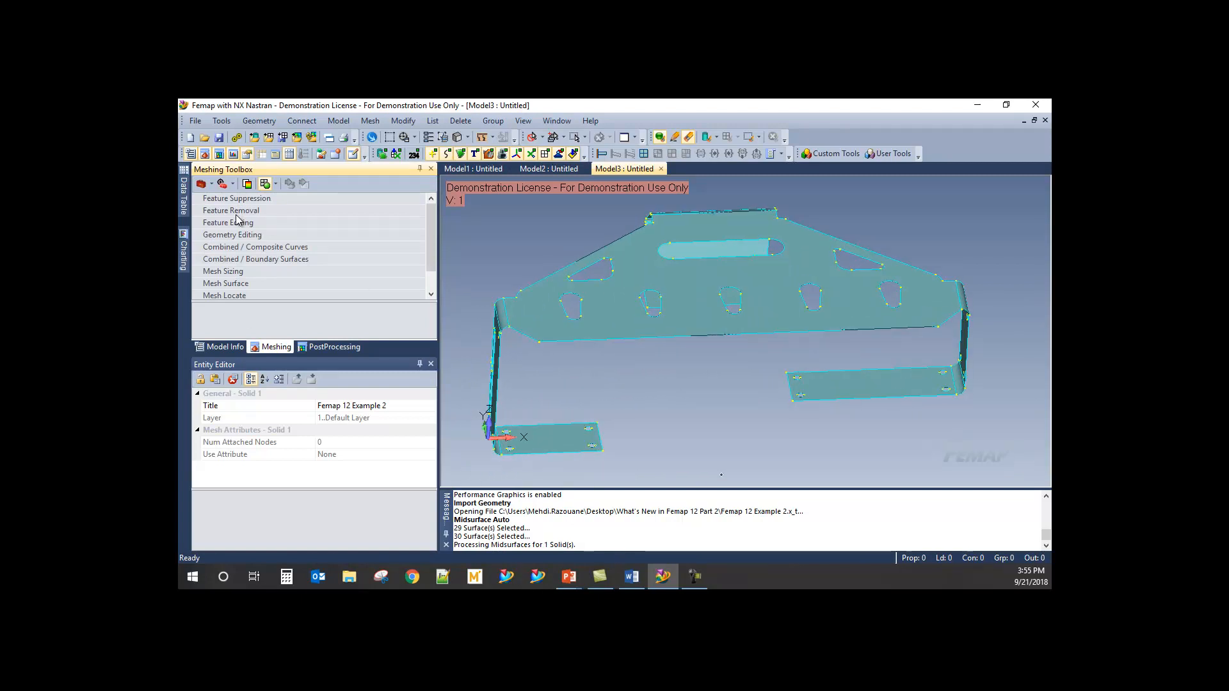
left_click(224, 235)
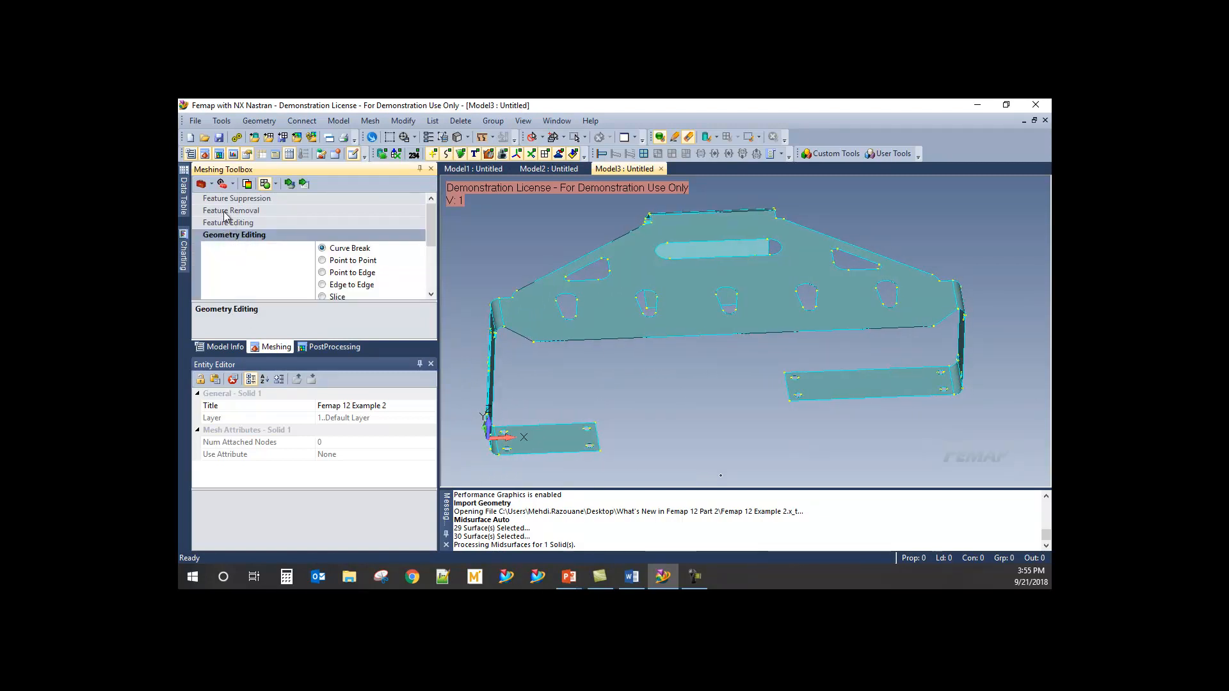
left_click(228, 211)
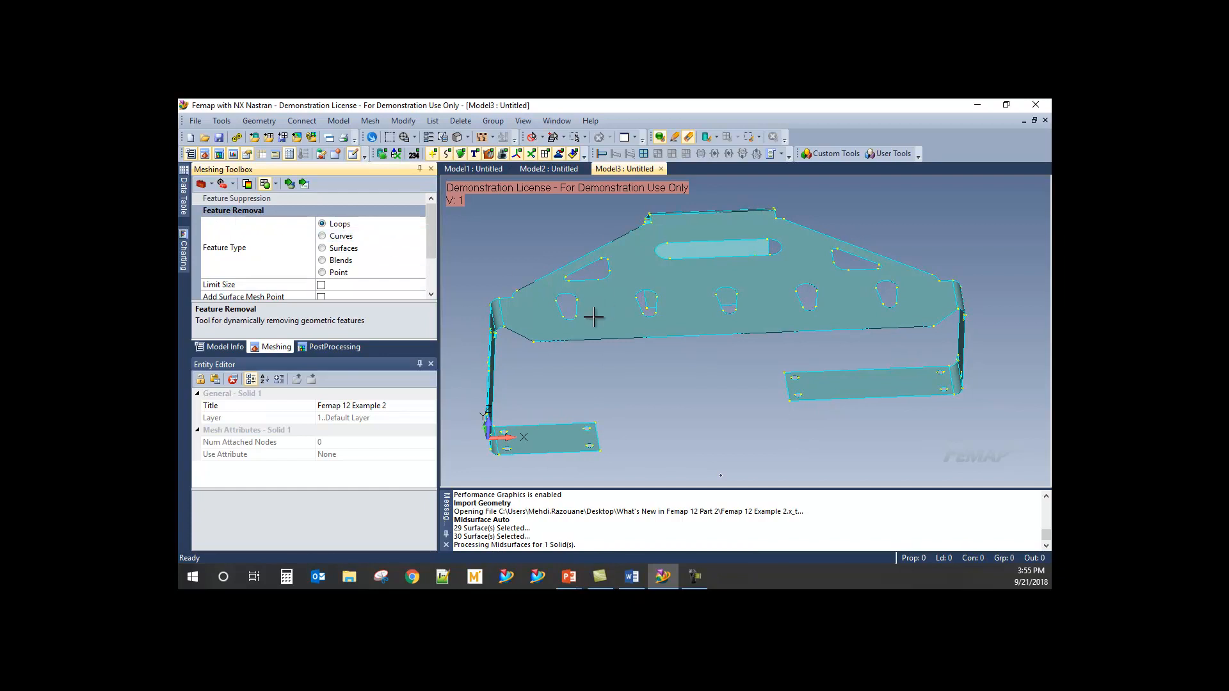
scroll(577, 315, "up", 3)
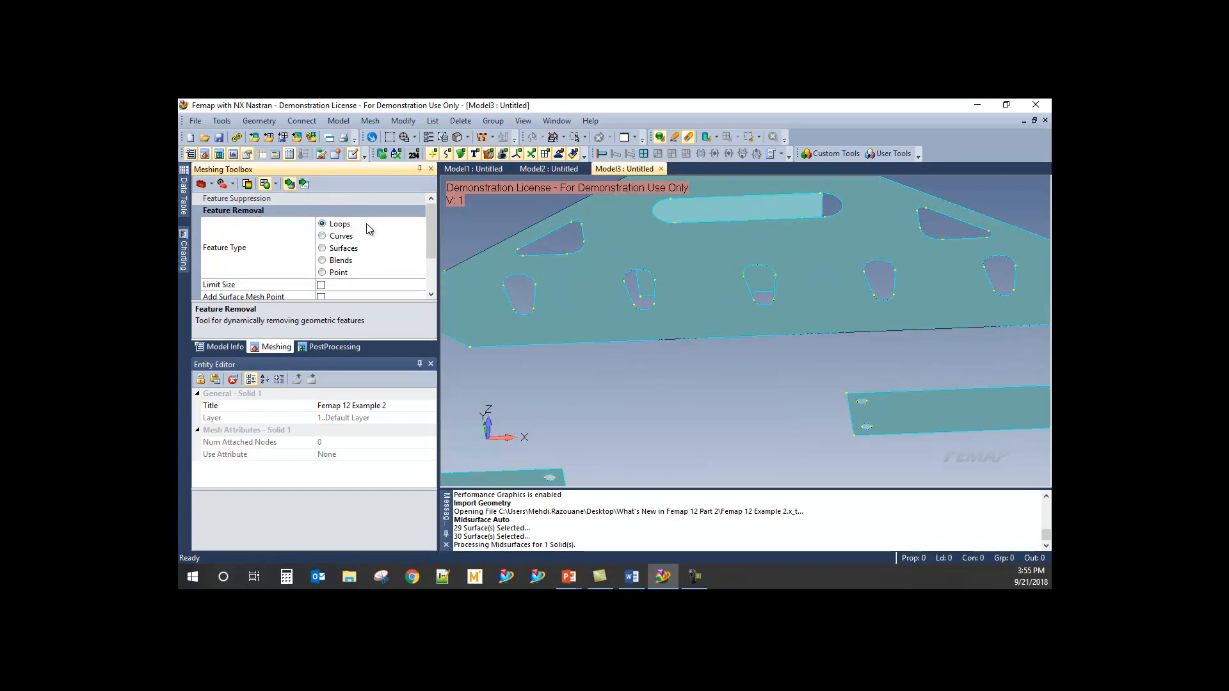
scroll(461, 257, "up", 2)
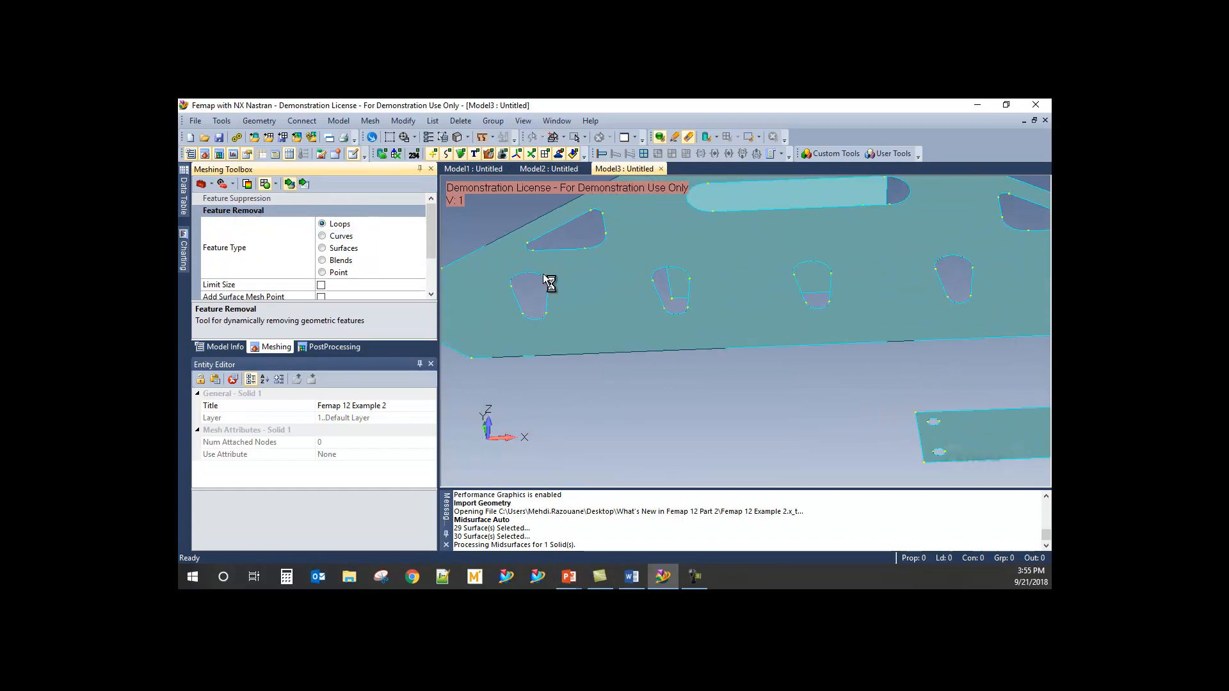
scroll(819, 277, "down", 2)
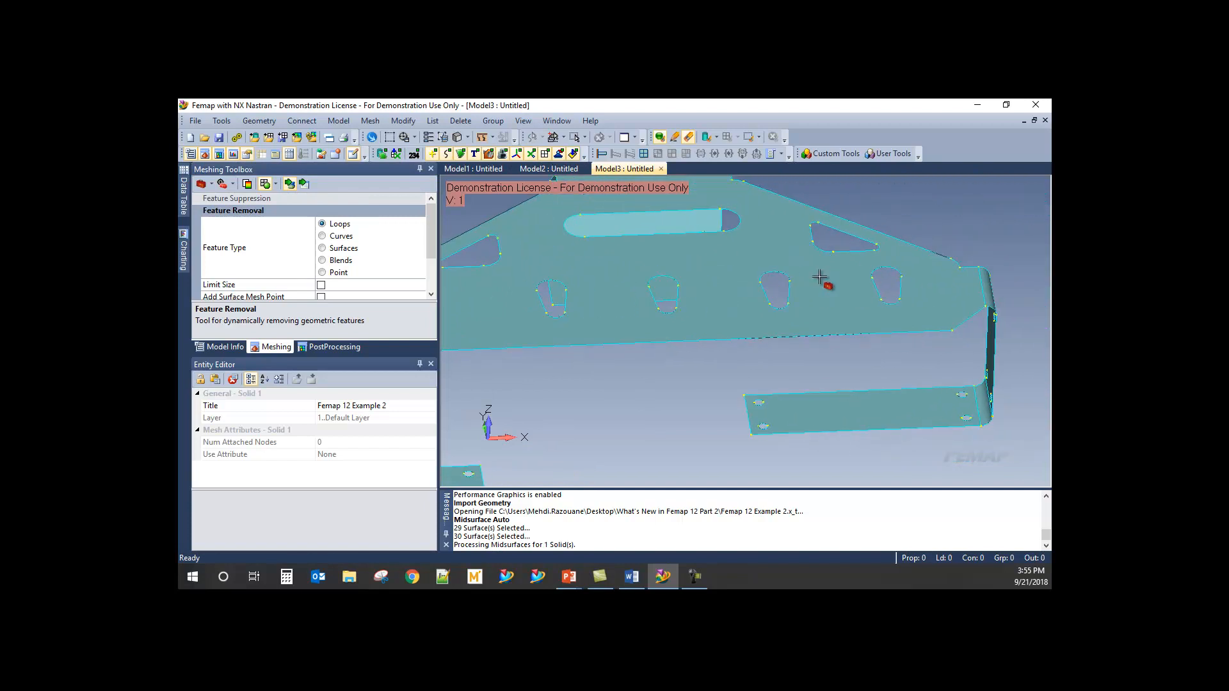
left_click(875, 285)
scroll(848, 326, "down", 2)
middle_click_drag(648, 373, 636, 394)
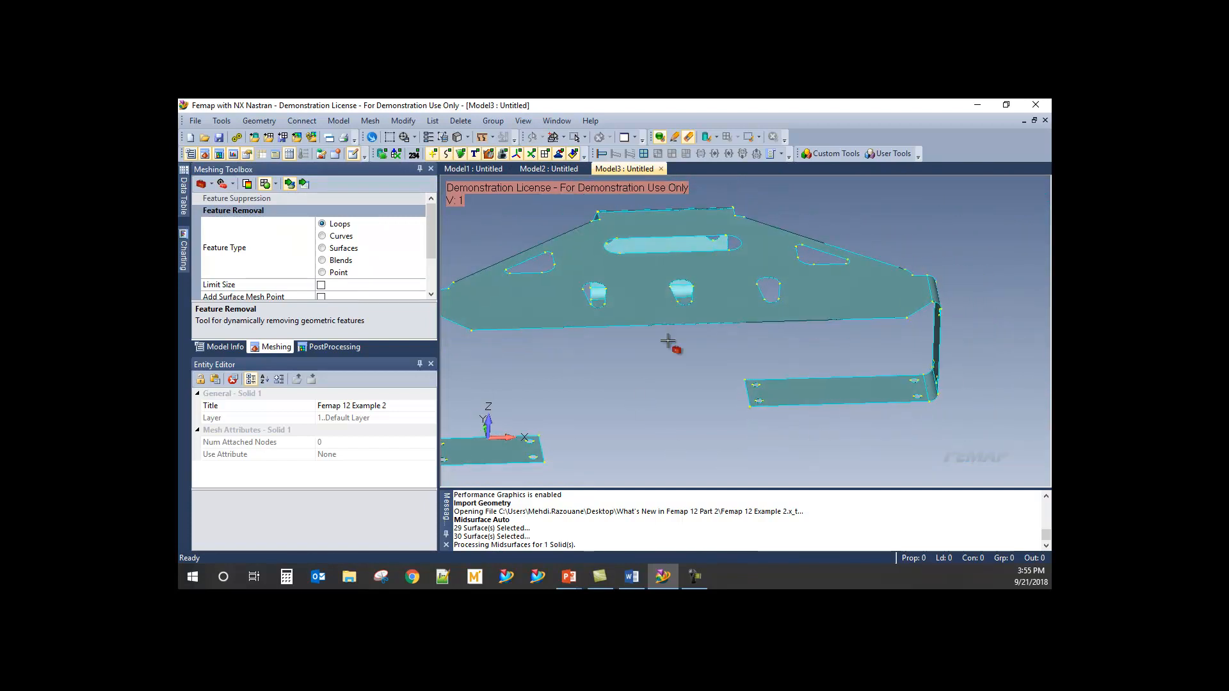
- Try removing one triangular cutout from the top plate with the loop feature removal
scroll(712, 247, "up", 3)
middle_click_drag(846, 239, 854, 233)
middle_click_drag(478, 287, 493, 268)
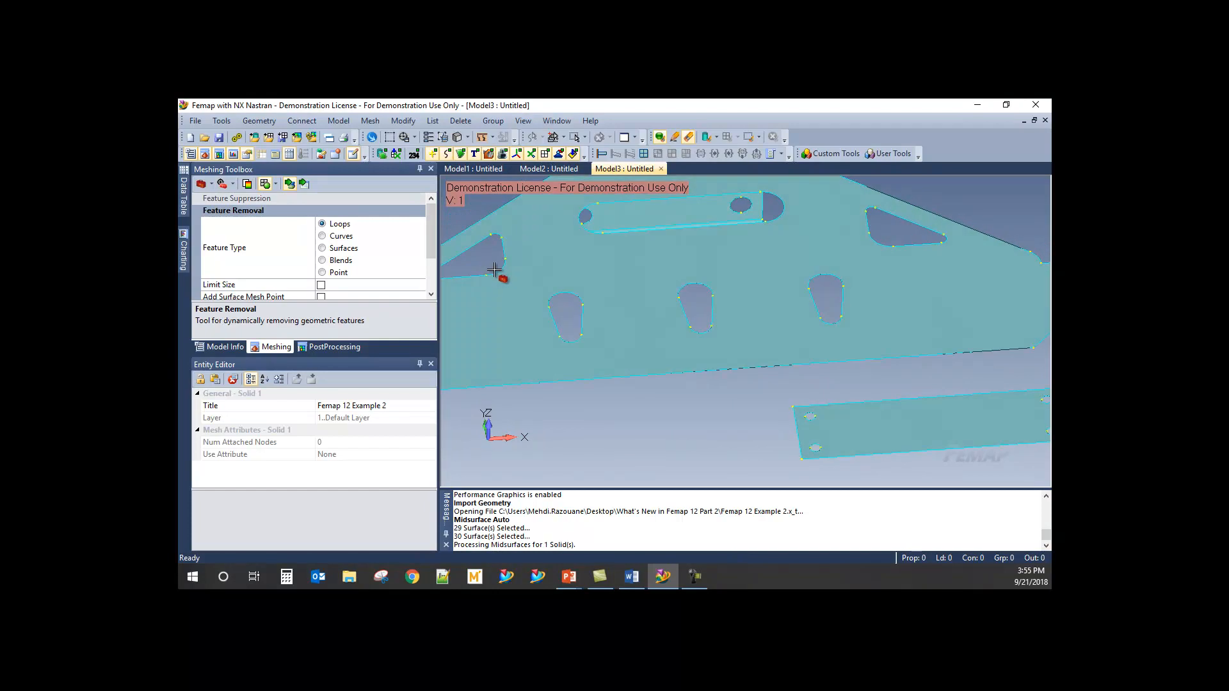
left_click(494, 271)
scroll(552, 301, "down", 3)
middle_click_drag(727, 332, 723, 321)
- Undo the three feature removals on the top plate
key("ctrl+z")
key("ctrl+z")
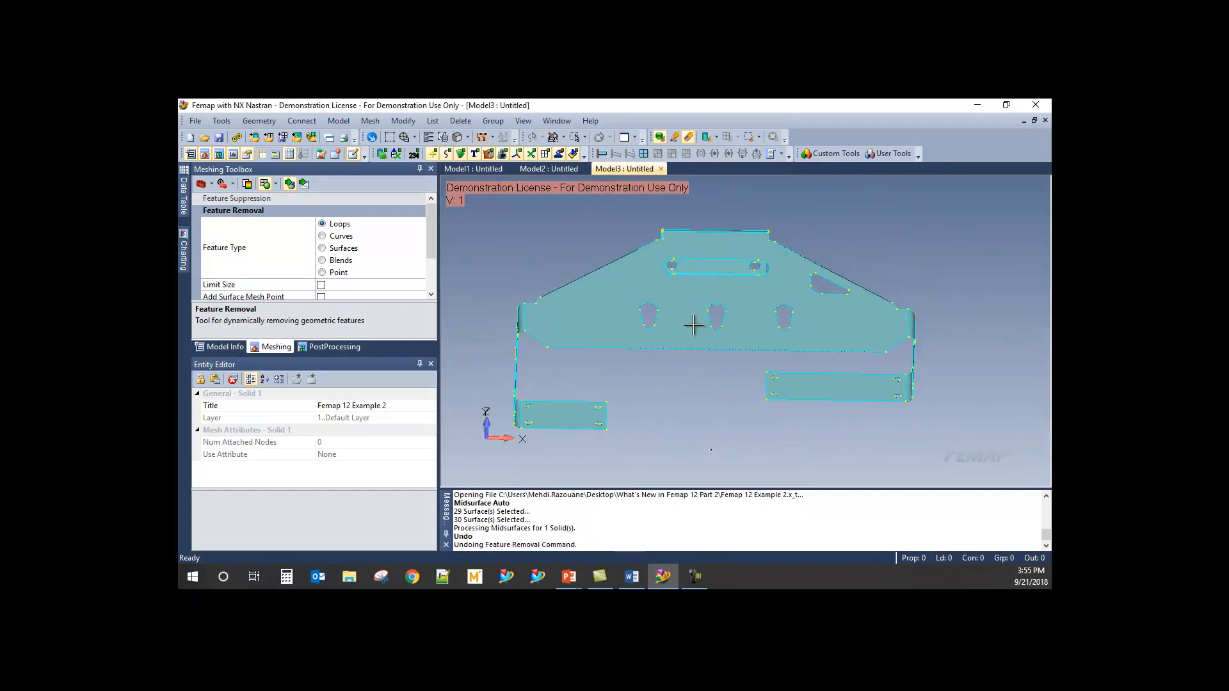
key("ctrl+z")
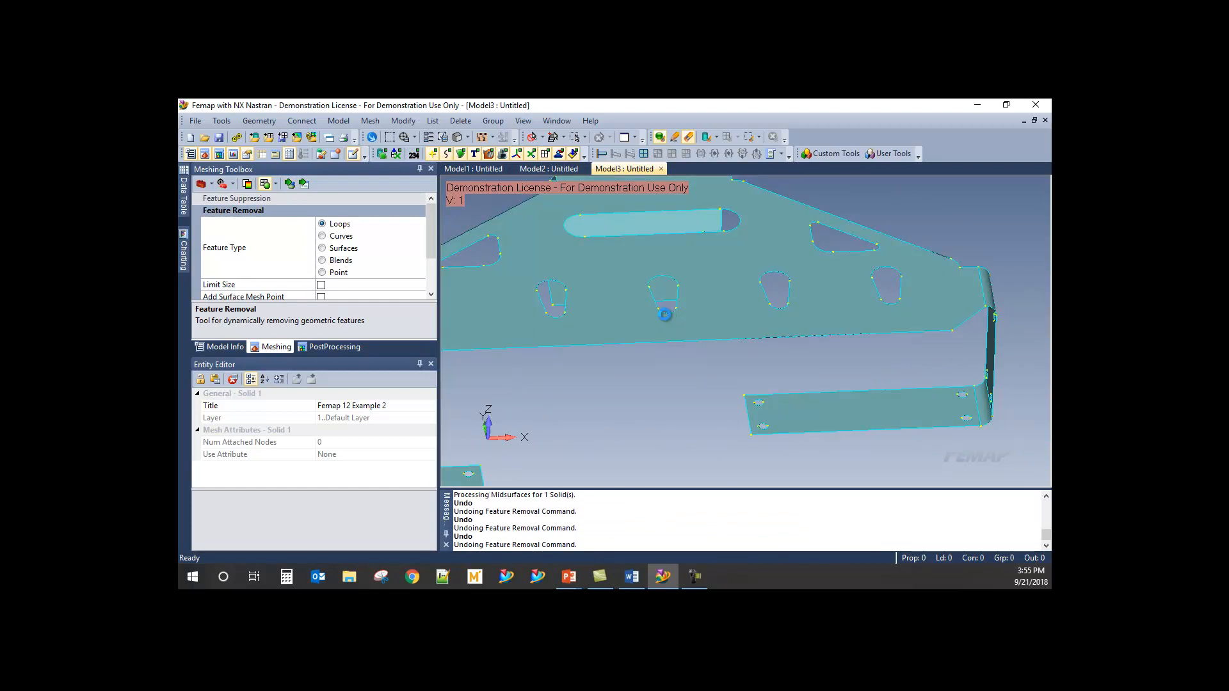
- Switch to geometry editing in the Meshing Toolbox and set the operation to Washer
scroll(577, 323, "down", 3)
middle_click_drag(579, 318, 326, 259)
scroll(271, 272, "down", 3)
scroll(282, 271, "up", 3)
scroll(284, 272, "down", 2)
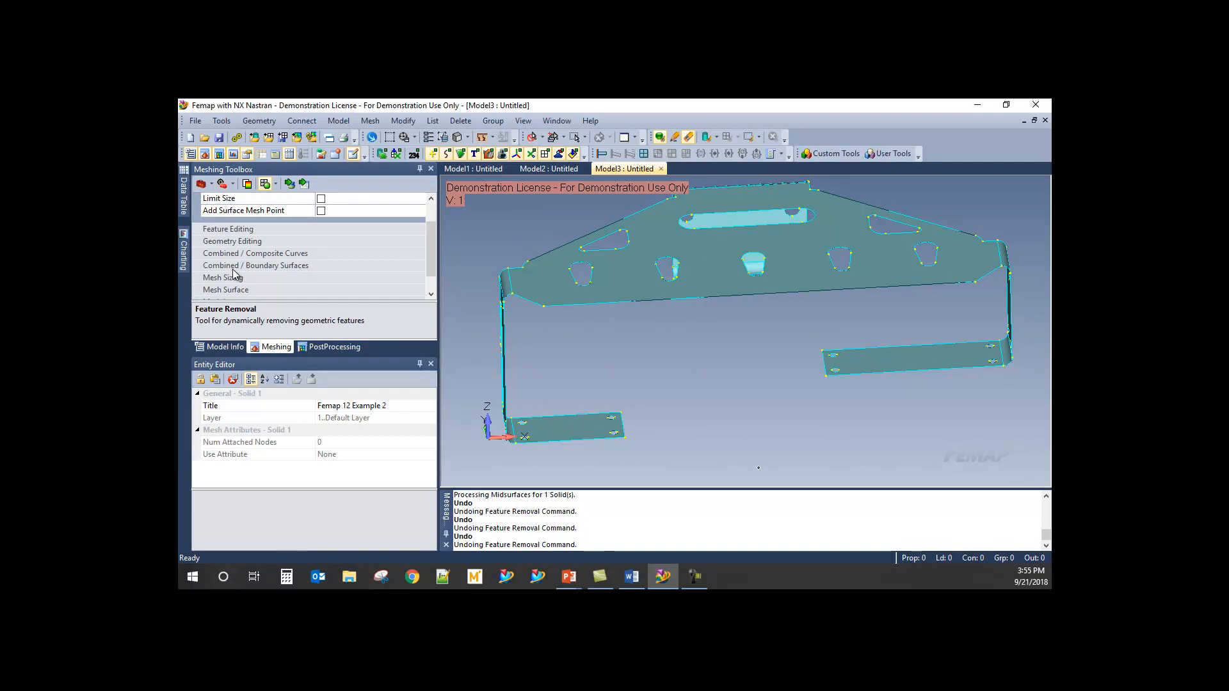
left_click(236, 243)
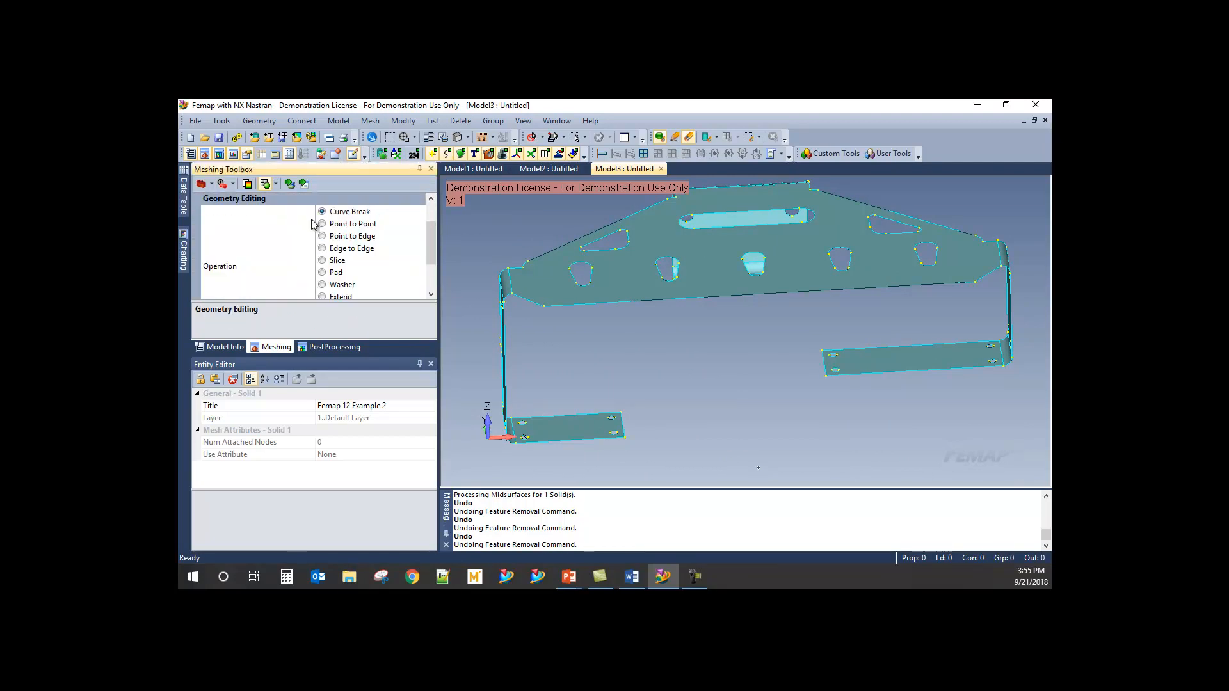
left_click(331, 274)
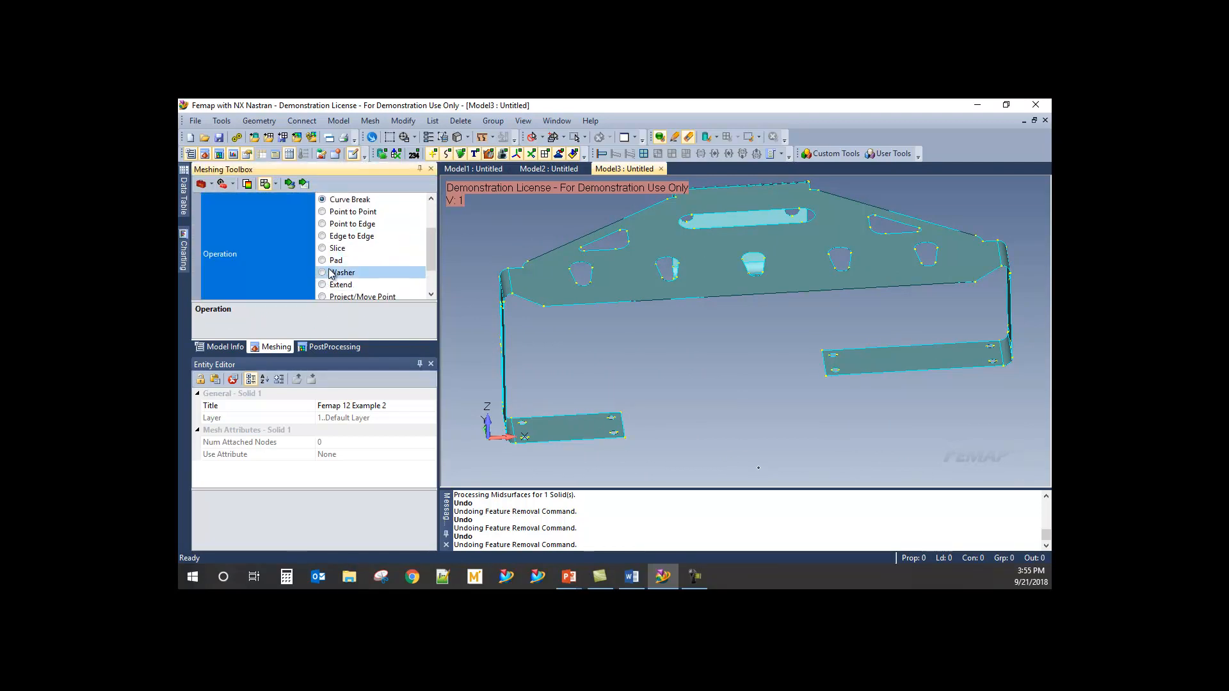
middle_click_drag(564, 349, 545, 410)
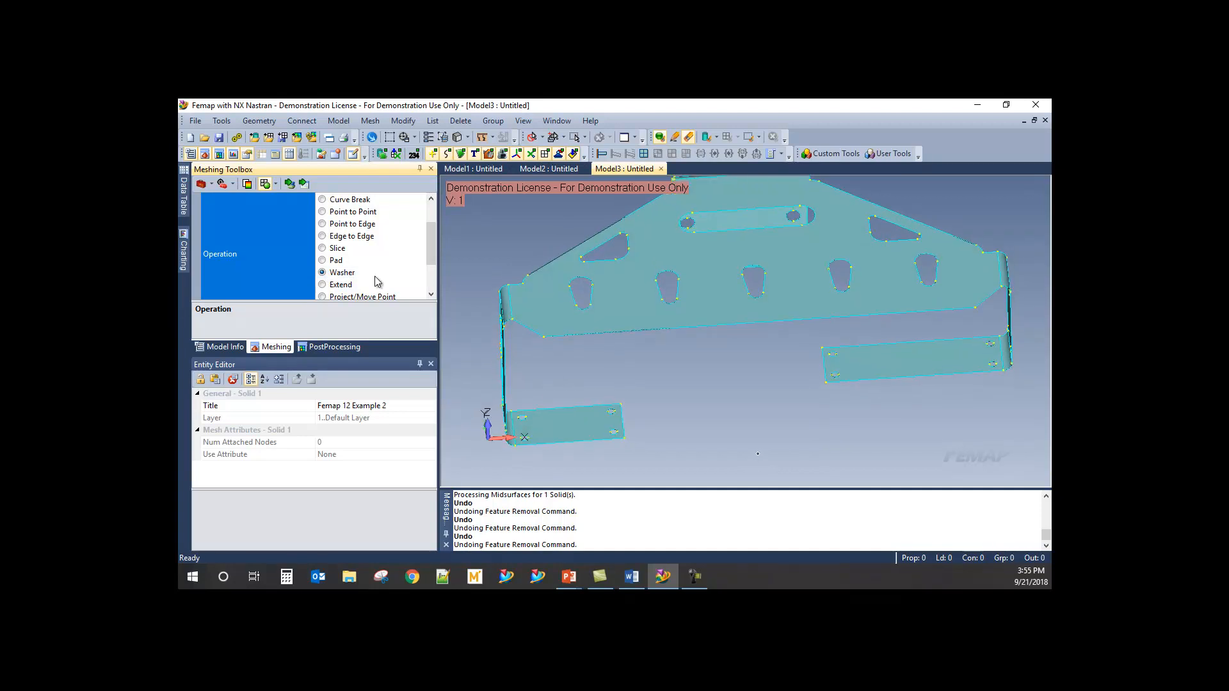
- Enlarge the Meshing Toolbox and include non-circular loops in the washer options
scroll(351, 256, "down", 2)
scroll(437, 273, "up", 2)
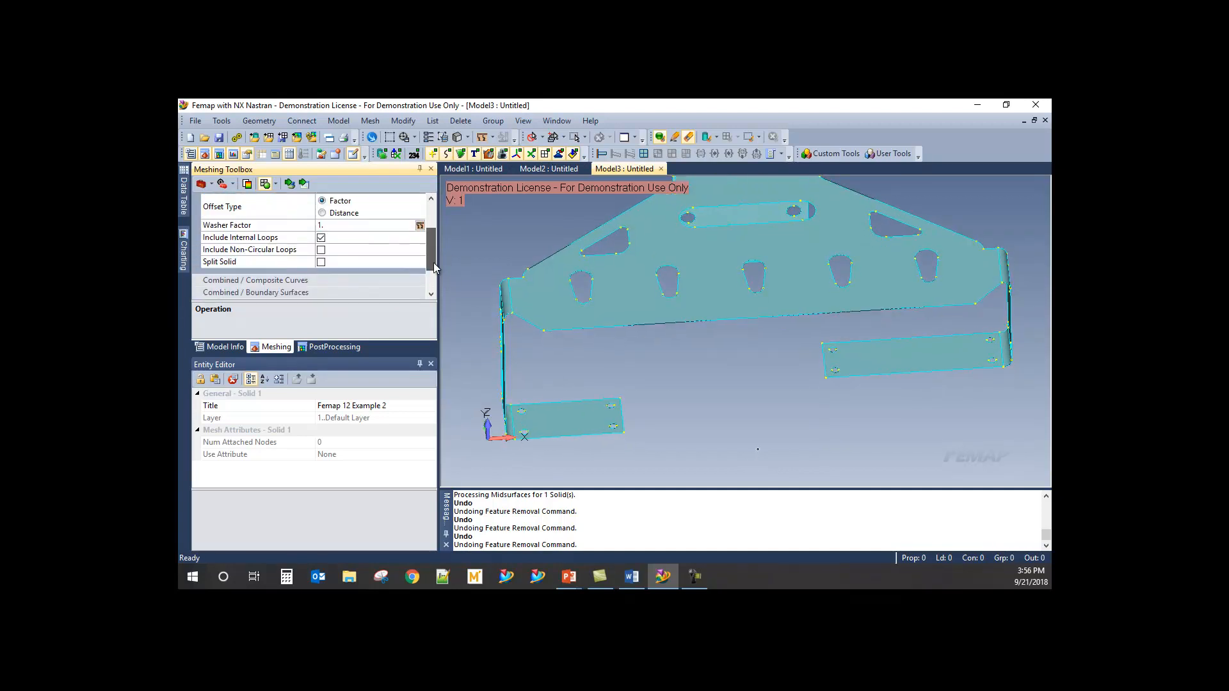
left_click_drag(368, 361, 368, 483)
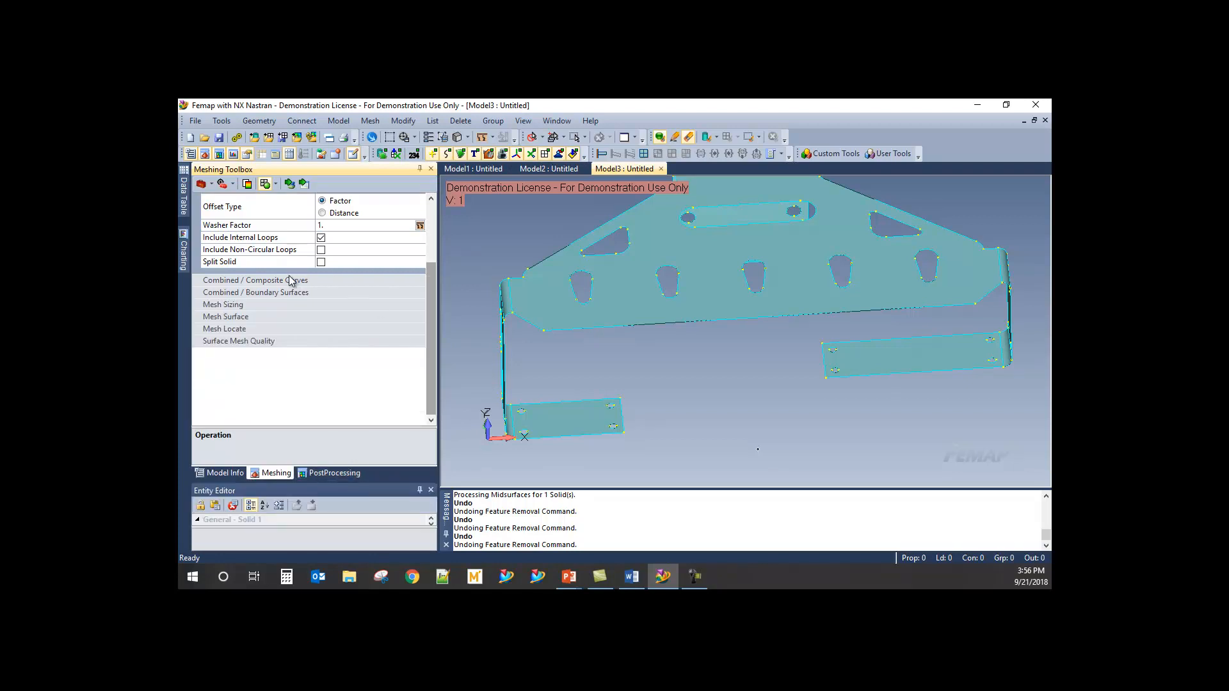
scroll(355, 323, "up", 5)
scroll(436, 321, "down", 4)
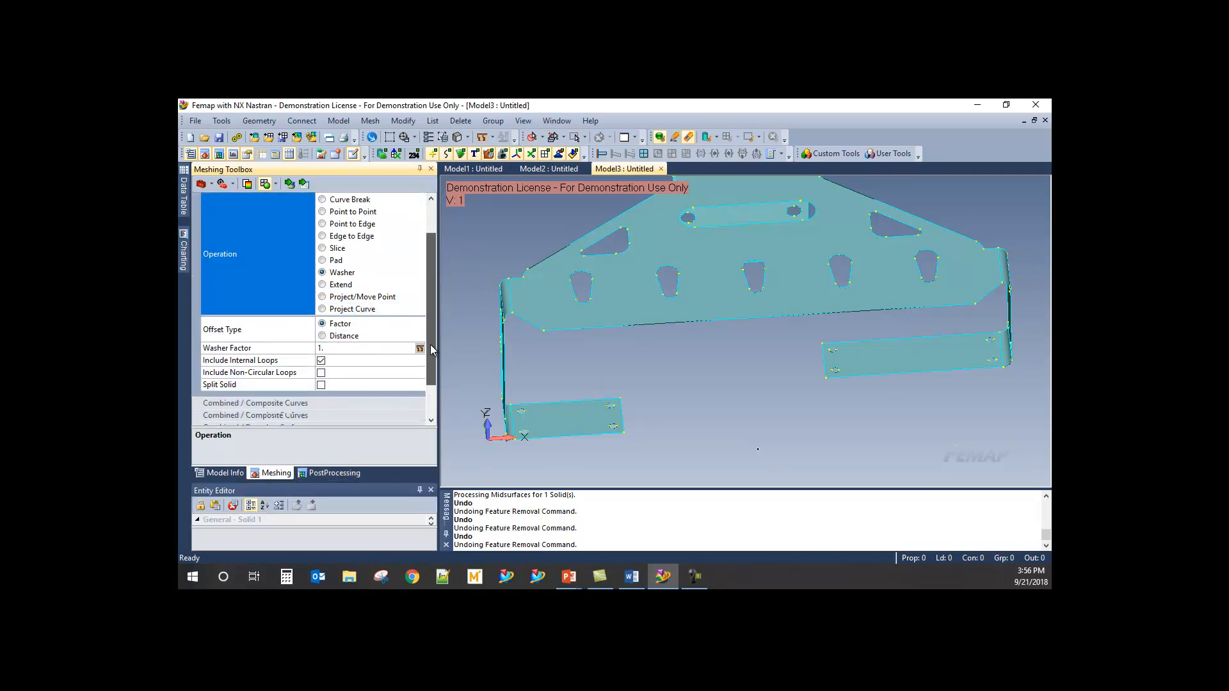
scroll(428, 359, "up", 3)
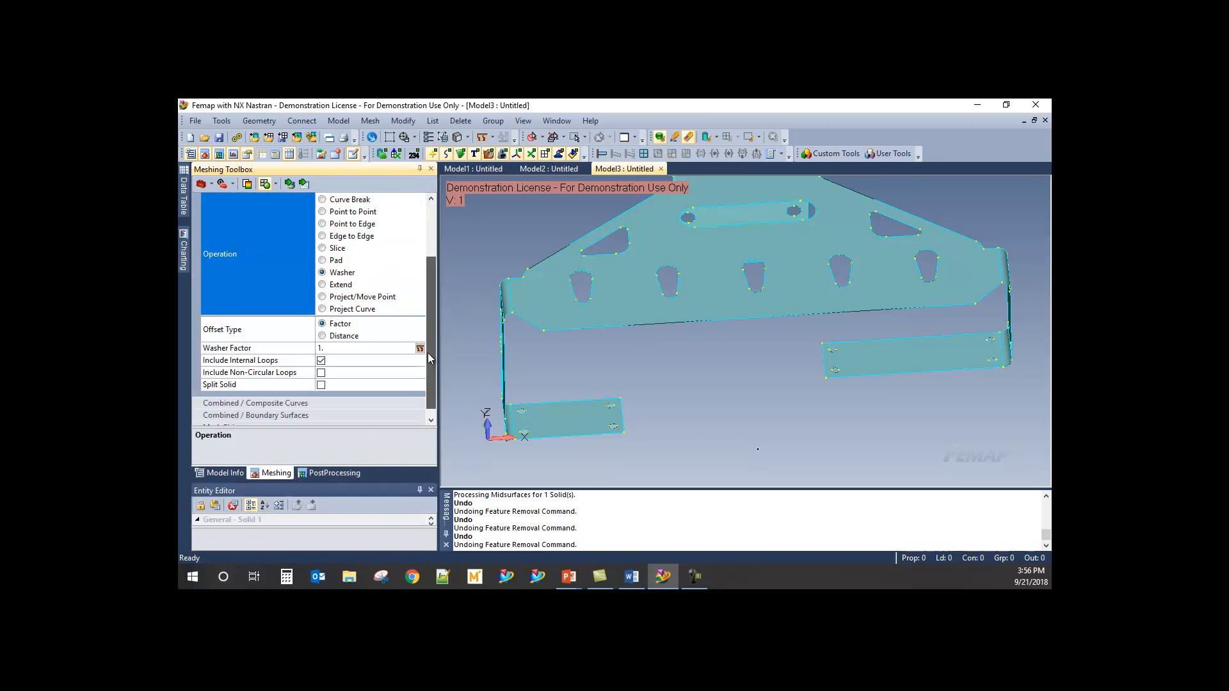
left_click(321, 373)
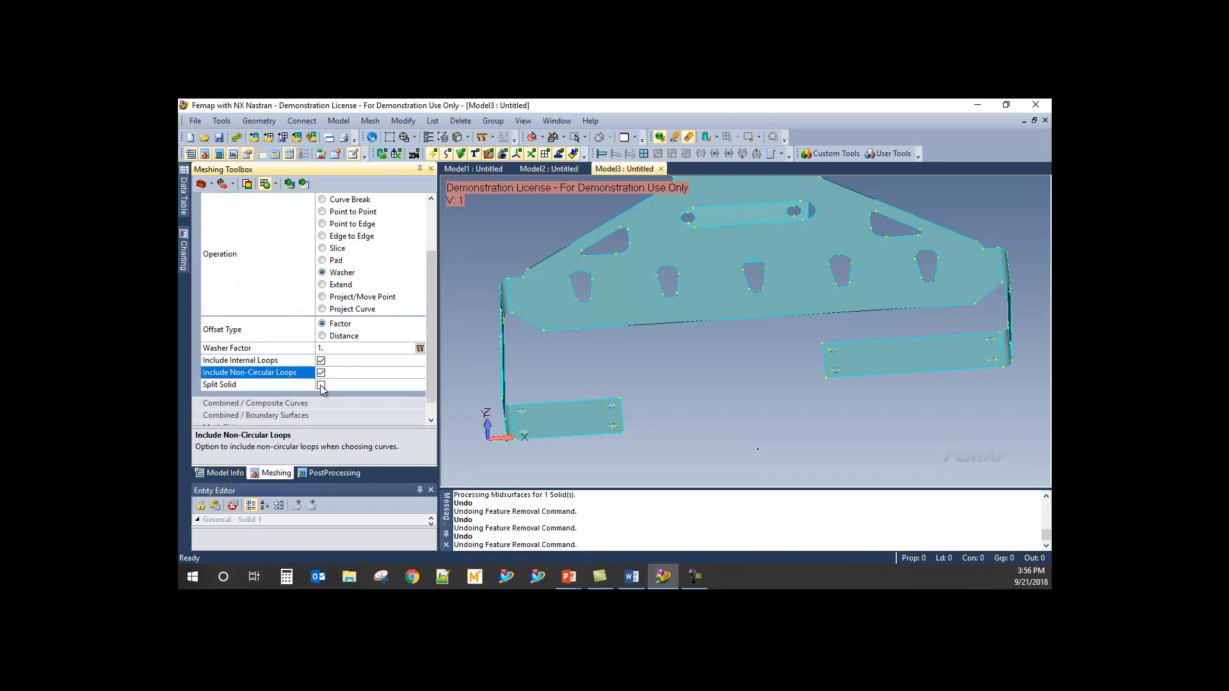
- Activate the washer tool and add washers around three adjacent tapered holes in the top plate, starting from one end
middle_click_drag(775, 253, 582, 290)
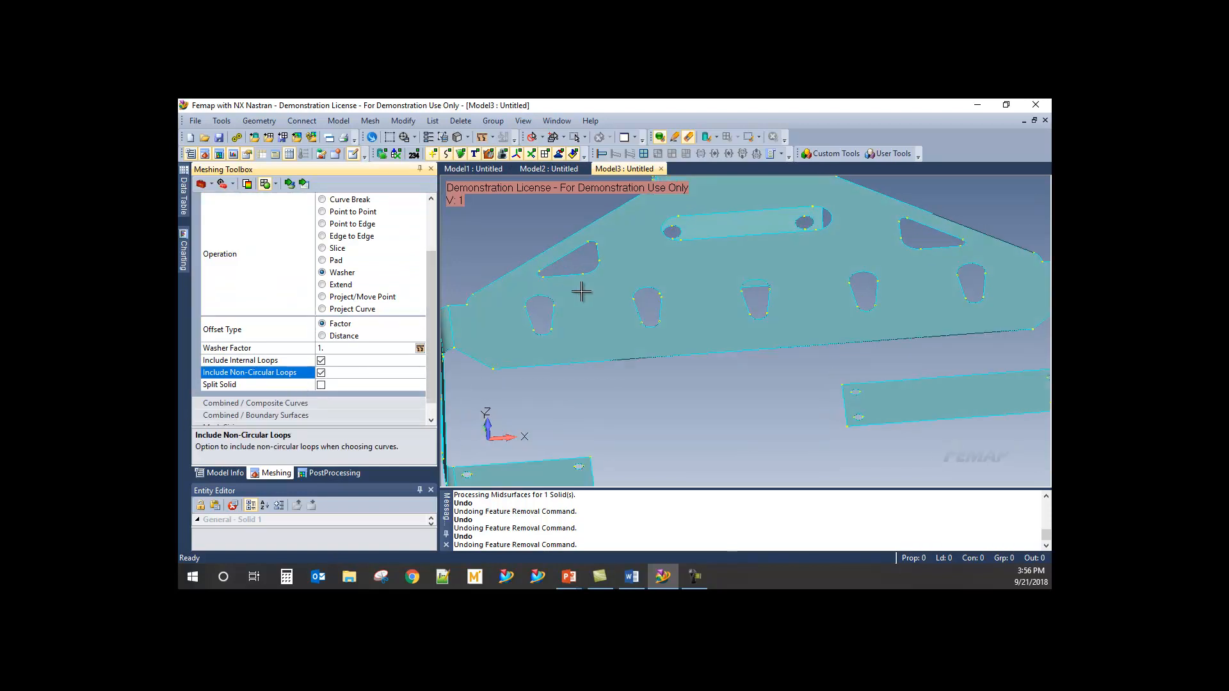
scroll(569, 300, "up", 5)
left_click(290, 185)
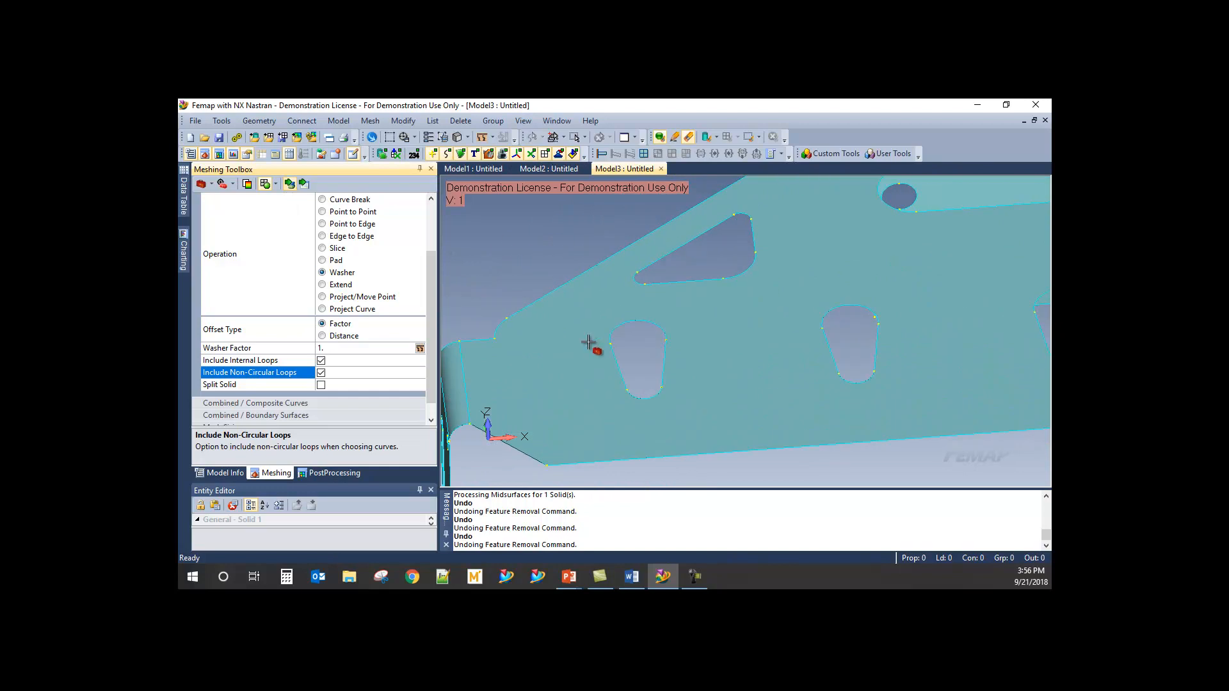
left_click(659, 324)
middle_click_drag(659, 324, 778, 327)
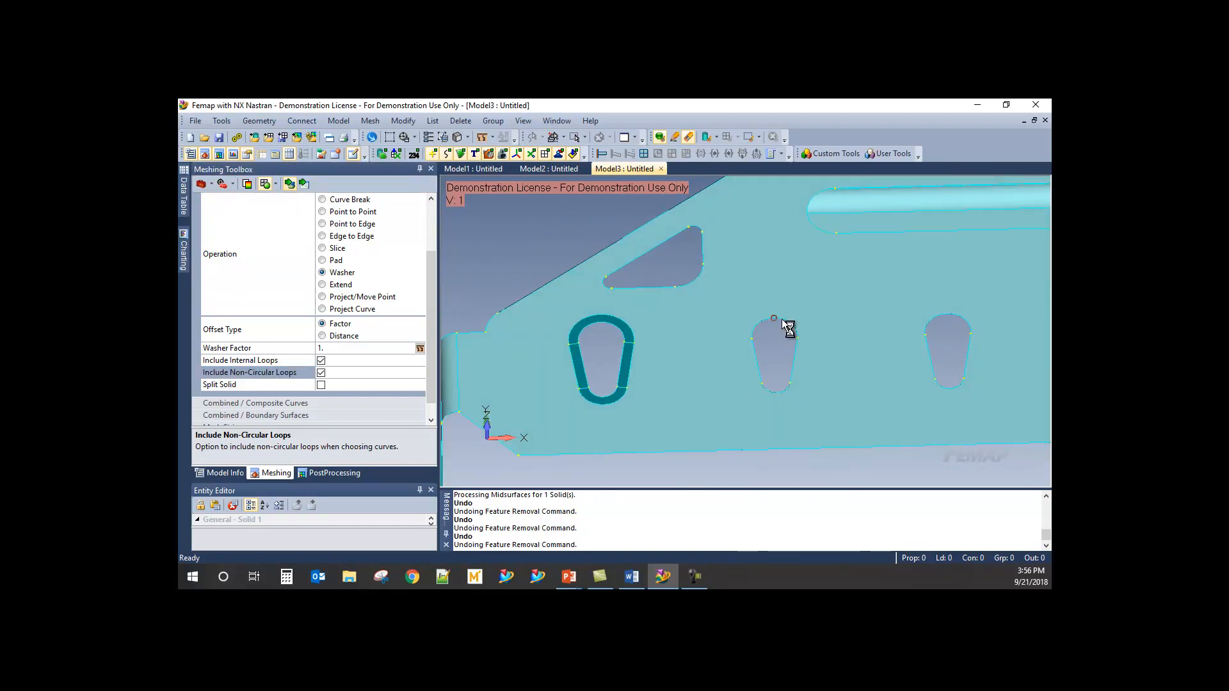
left_click(780, 320)
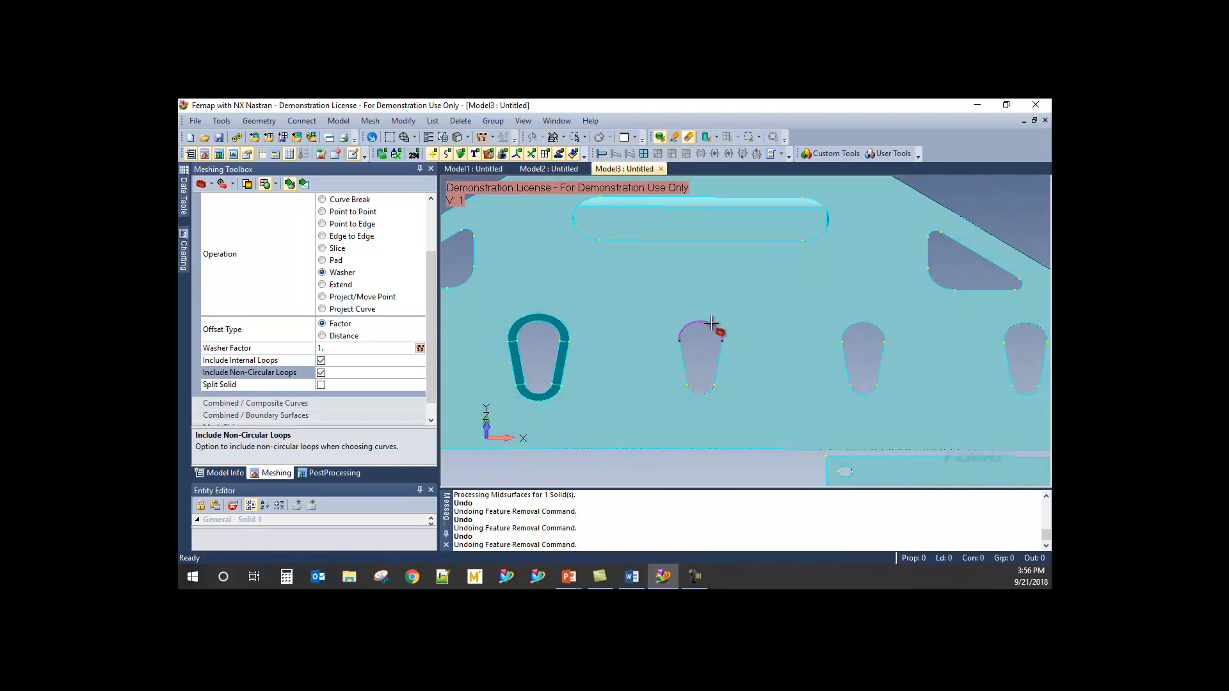
left_click(711, 323)
scroll(678, 333, "down", 3)
middle_click_drag(541, 340, 588, 305, "ctrl")
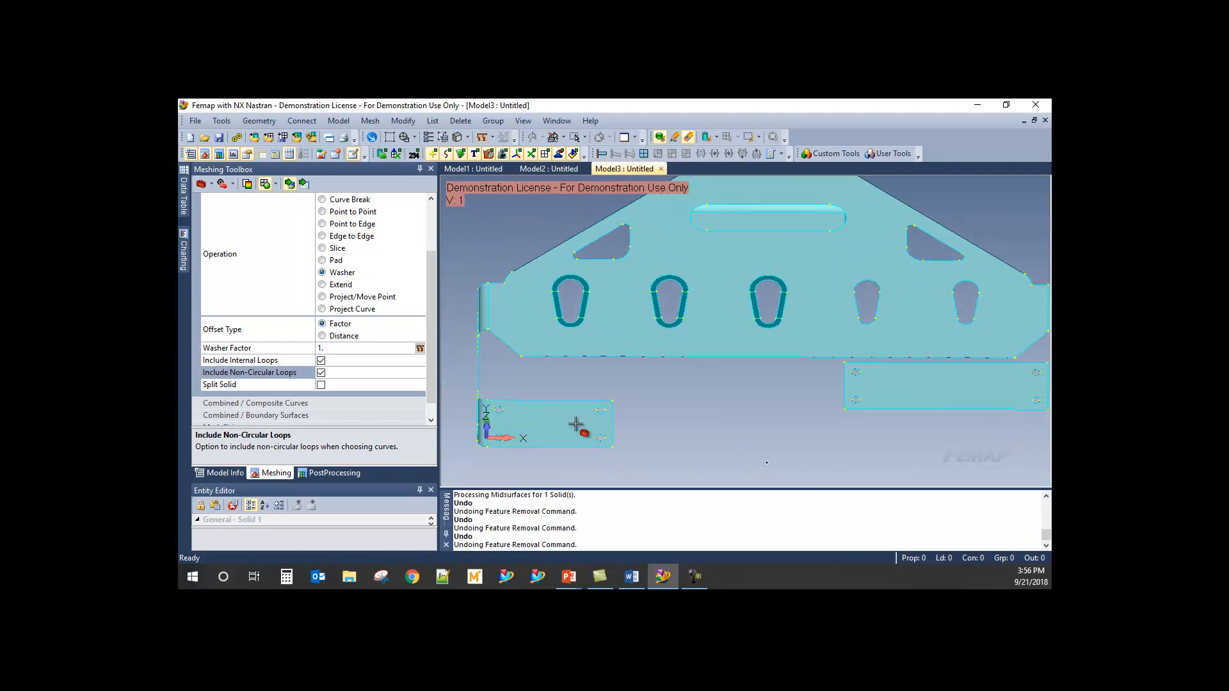
- Add washers around a foot plate hole, the top plate's long slot and one triangular cutout
scroll(599, 413, "up", 5)
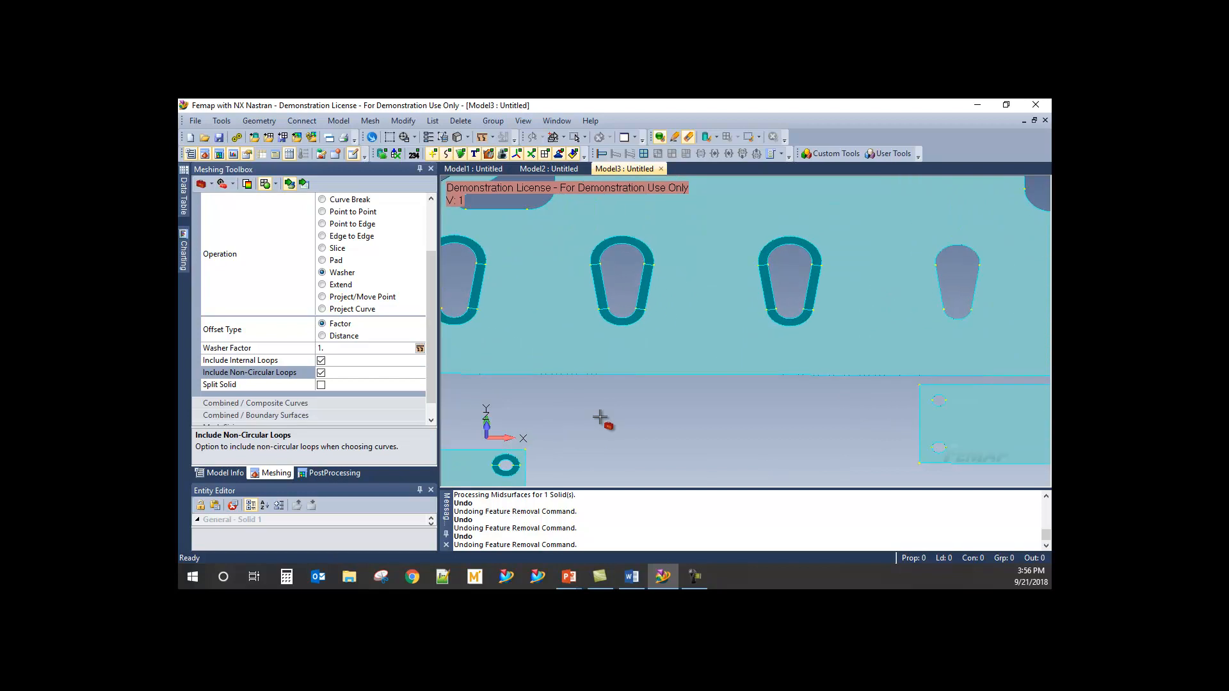
scroll(631, 366, "down", 4)
middle_click_drag(781, 302, 695, 319, "ctrl")
scroll(635, 279, "up", 9)
middle_click_drag(499, 275, 782, 363, "ctrl")
left_click(758, 362)
scroll(717, 377, "down", 1)
middle_click_drag(680, 391, 461, 384, "ctrl")
scroll(738, 309, "down", 2)
scroll(733, 300, "down", 2)
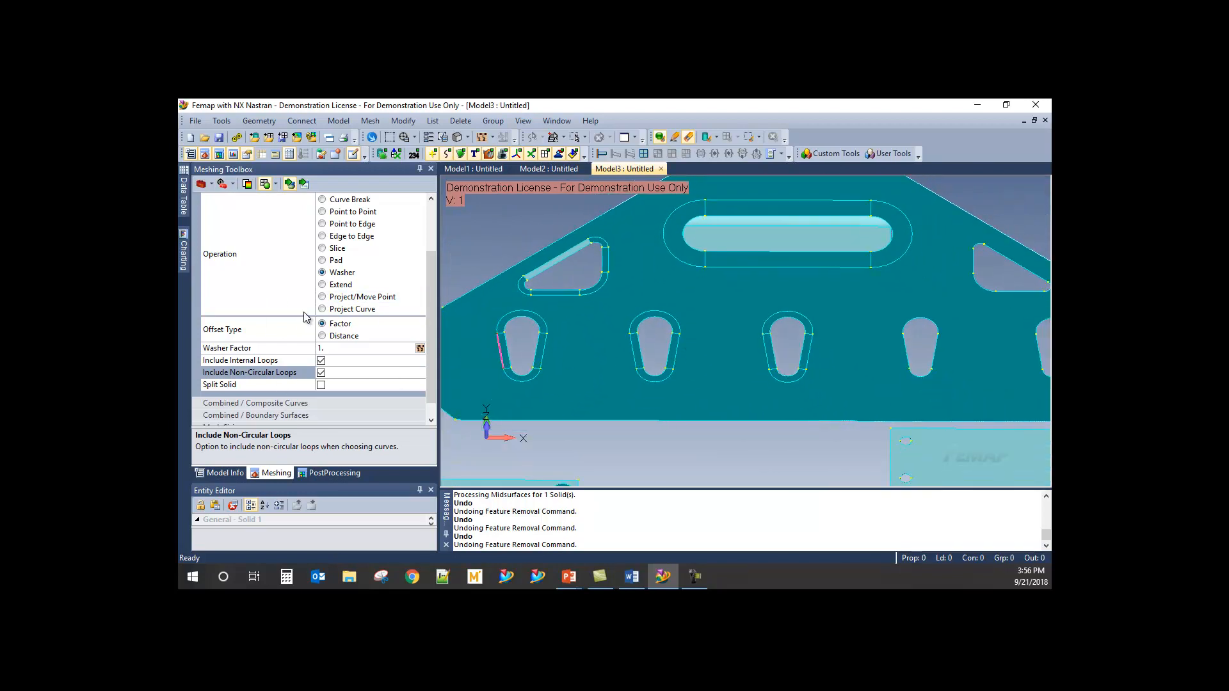
- Undo the washers on the long slot and triangular cutout, and change the geometry editing operation to Pad
key("ctrl+z")
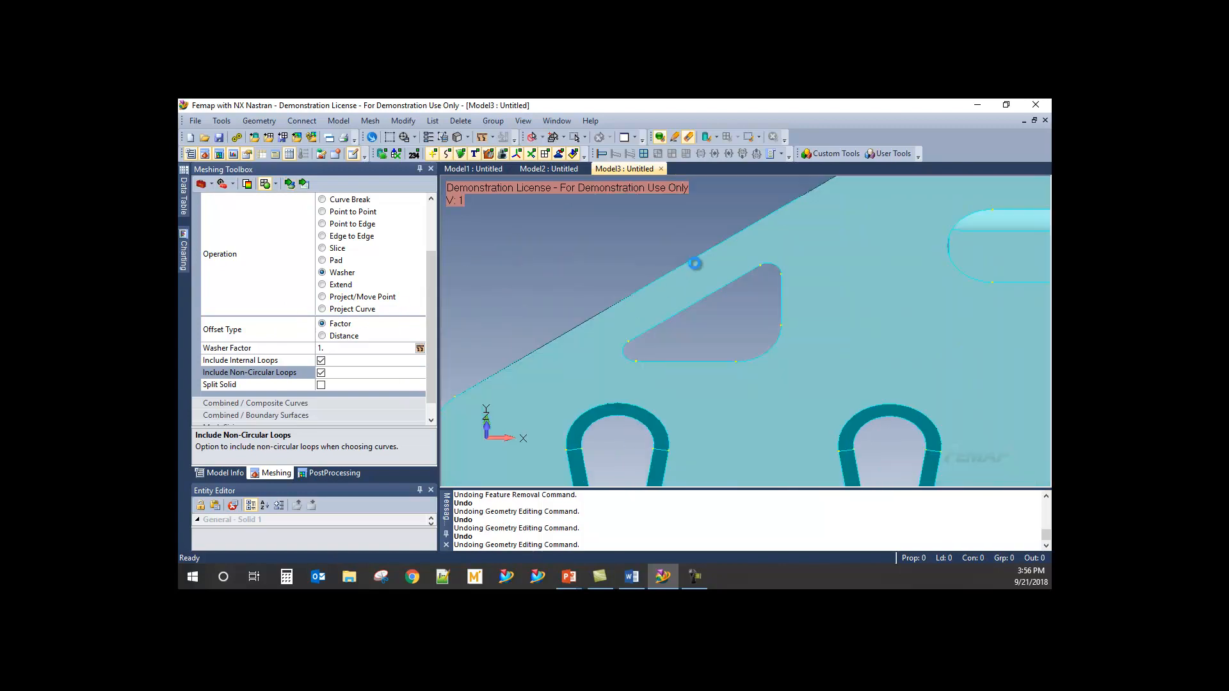
left_click(335, 260)
scroll(322, 328, "down", 3)
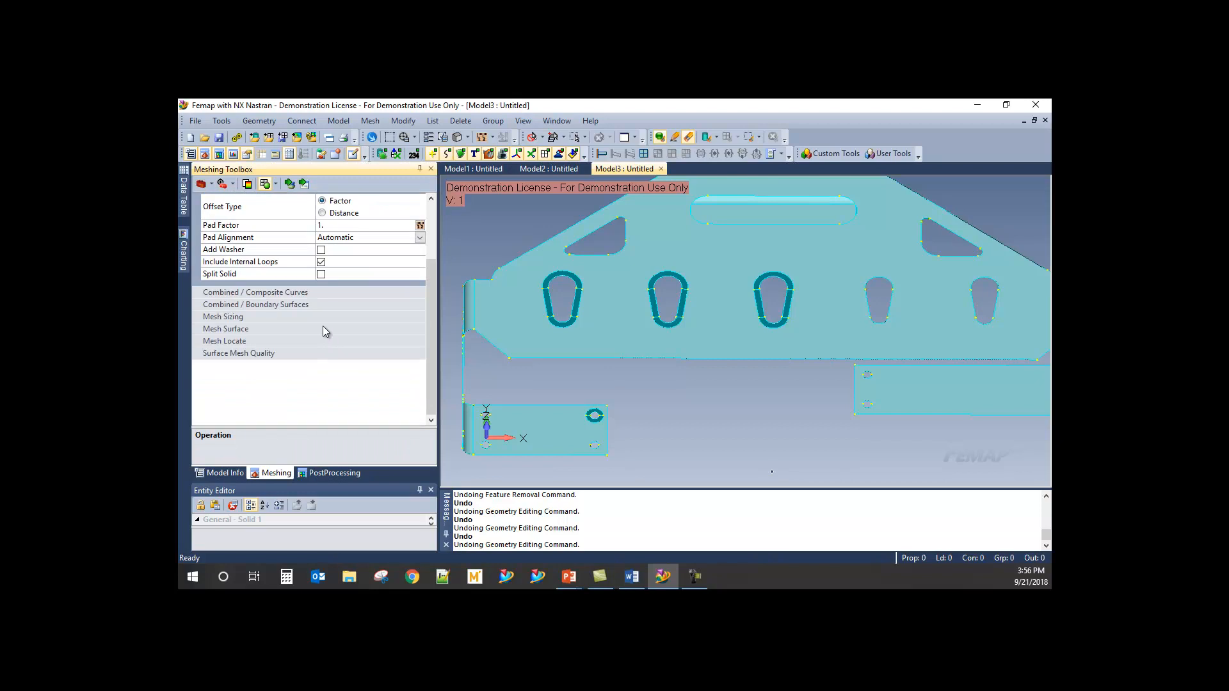
scroll(323, 325, "up", 4)
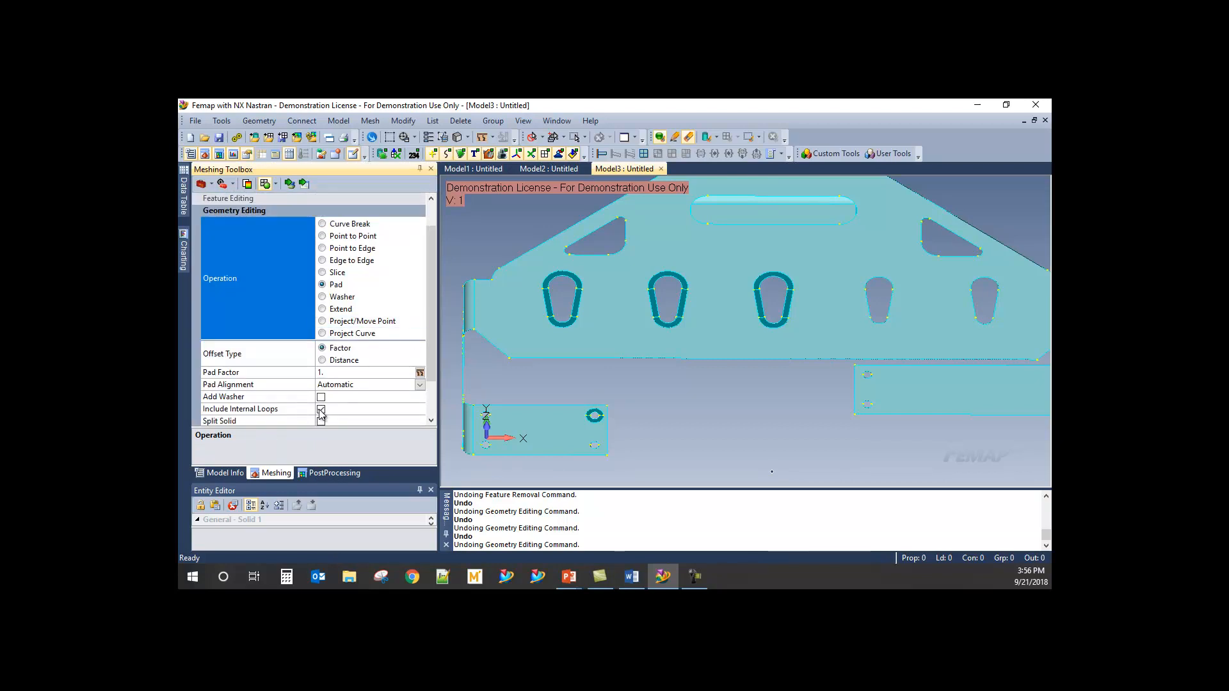
scroll(631, 254, "up", 1)
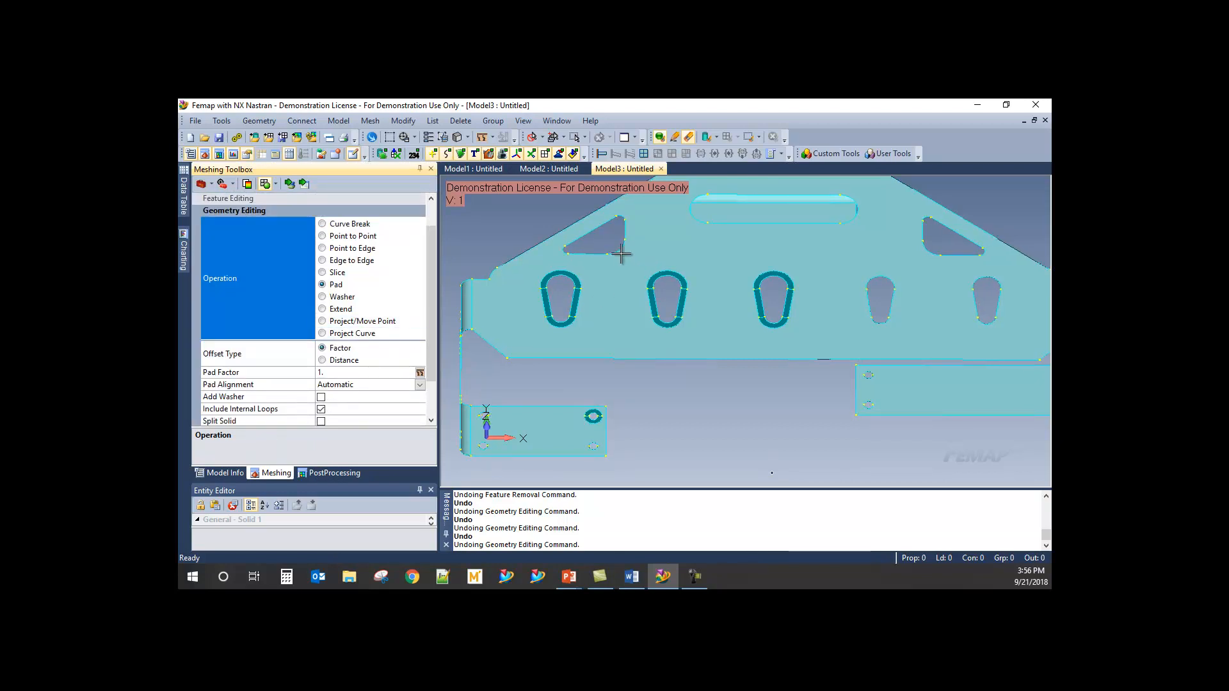
- Try to add a pad around the triangular cutout, accepting the default pad size, center point and alignment vector
left_click(584, 254)
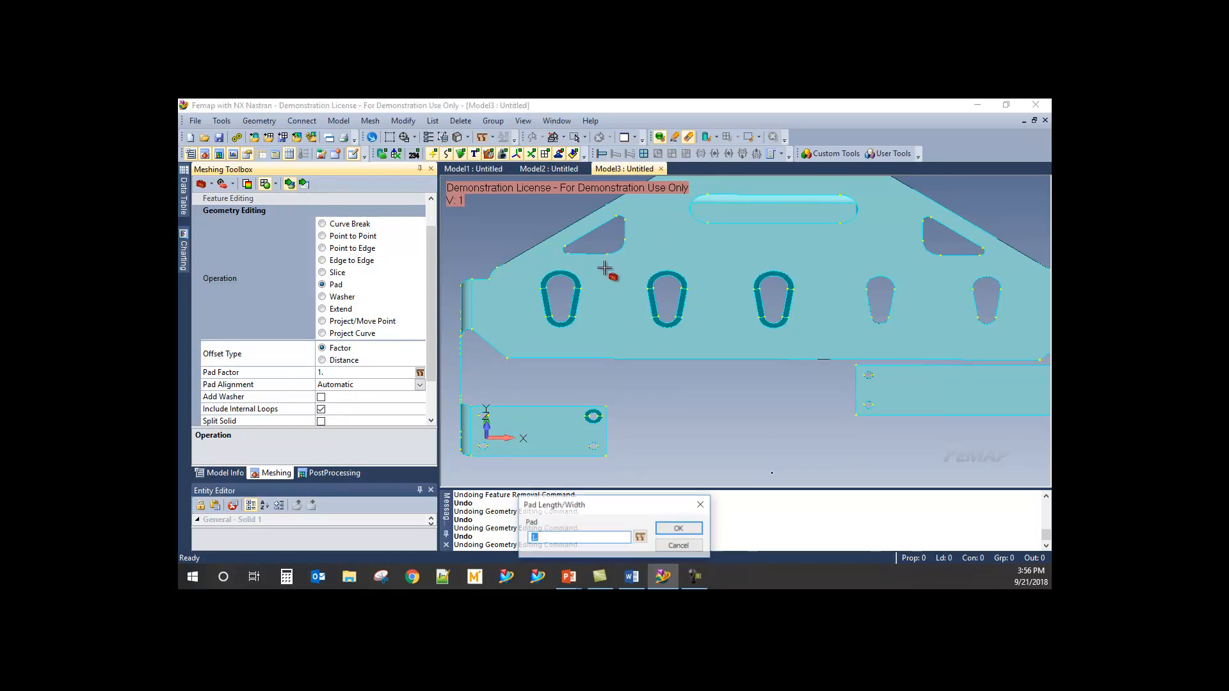
left_click(666, 530)
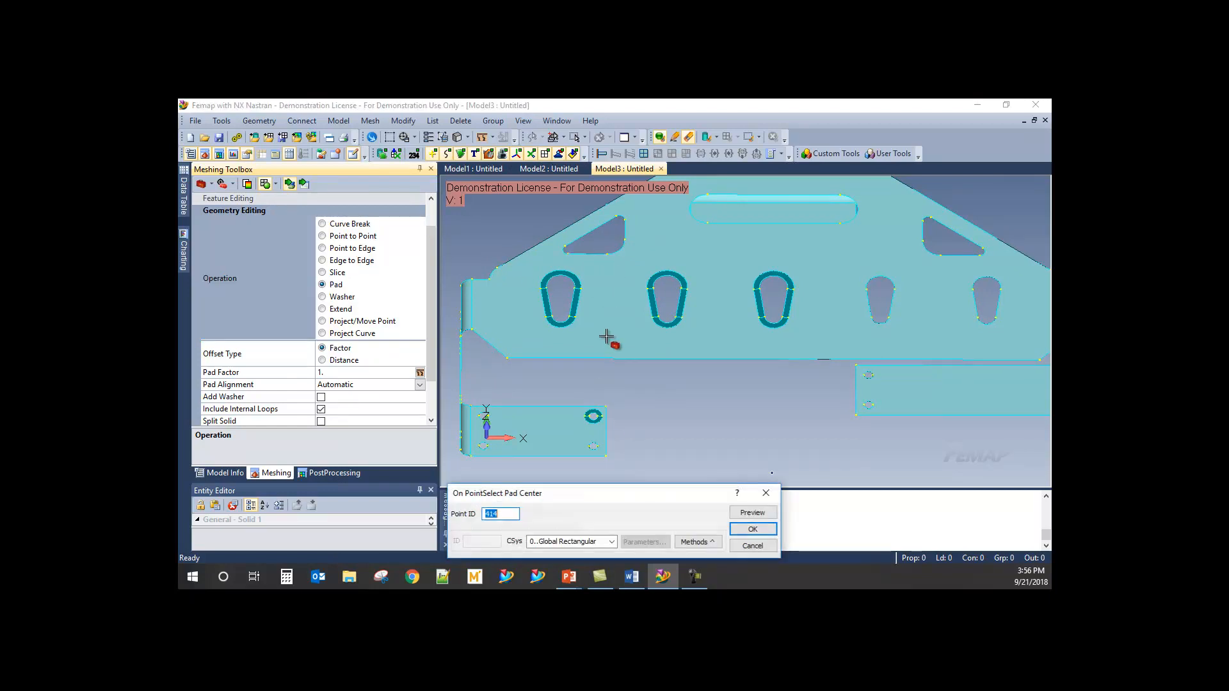
left_click(753, 529)
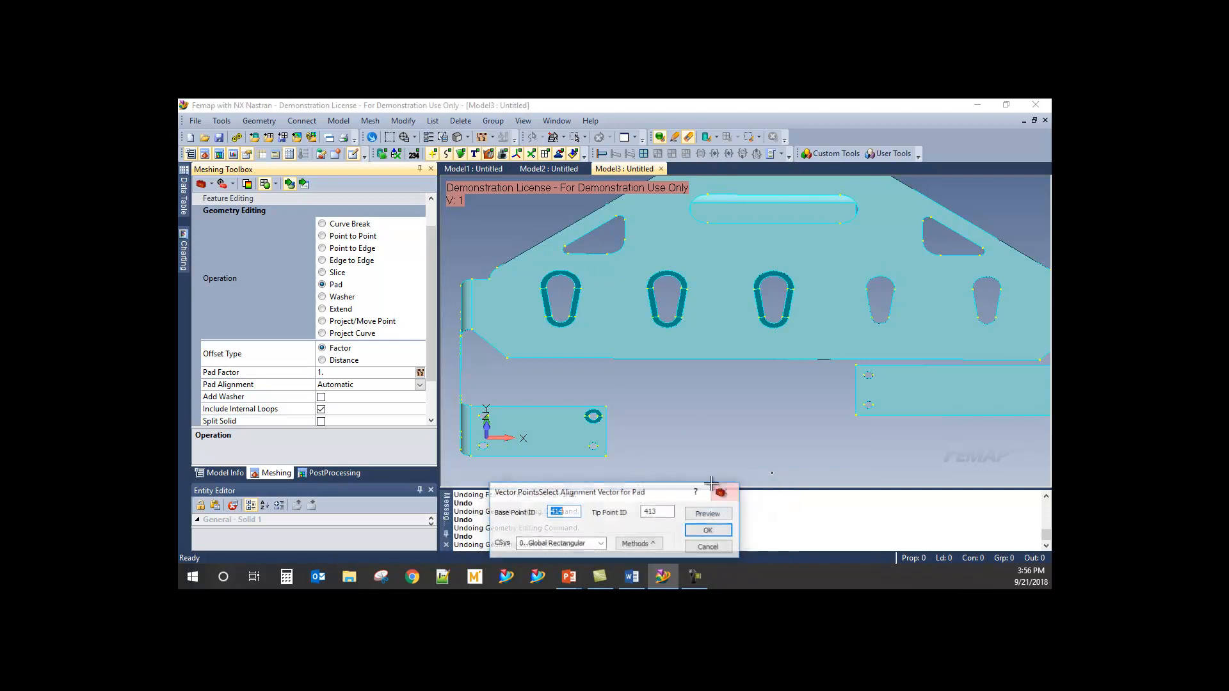
left_click(709, 533)
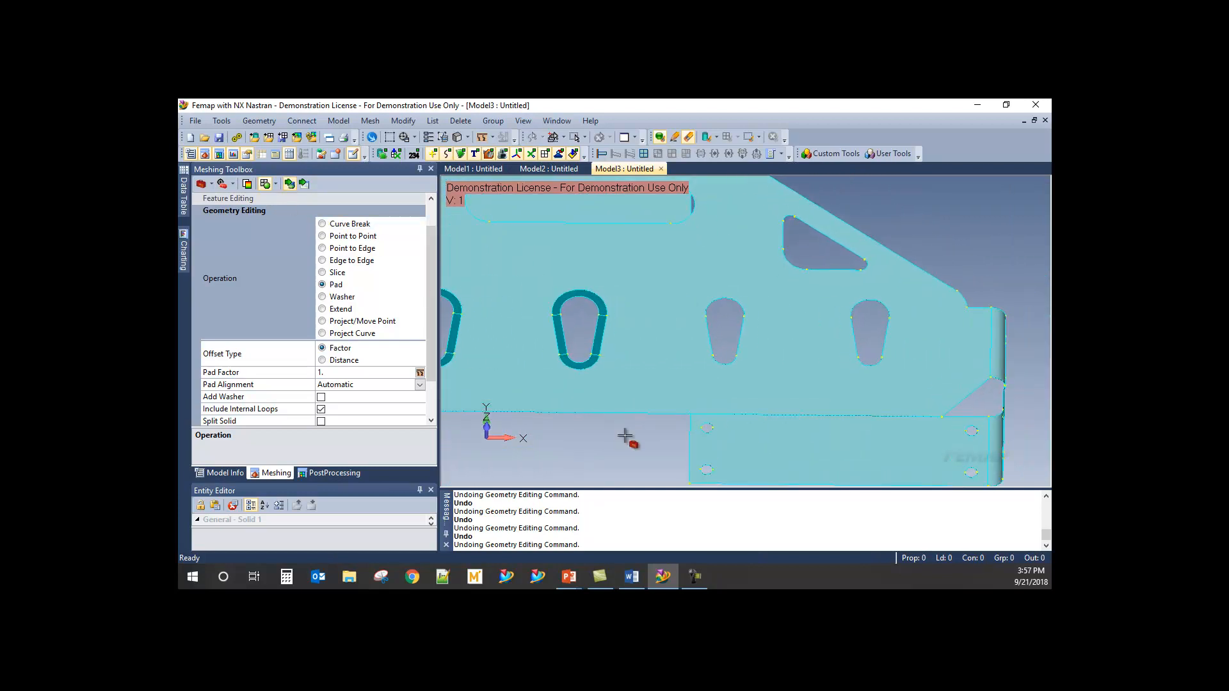
- Add a pad around the fourth tapered hole, then enable Add Washer and pad the fifth tapered hole
left_click(714, 360)
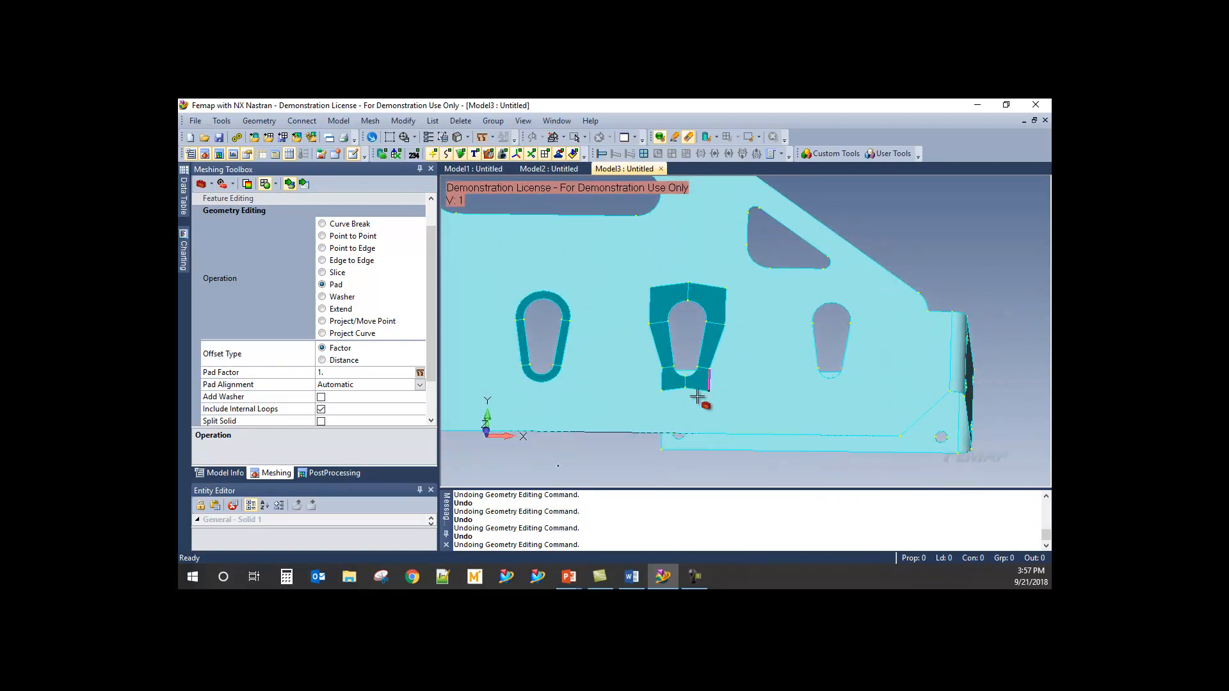
left_click(321, 397)
left_click(320, 397)
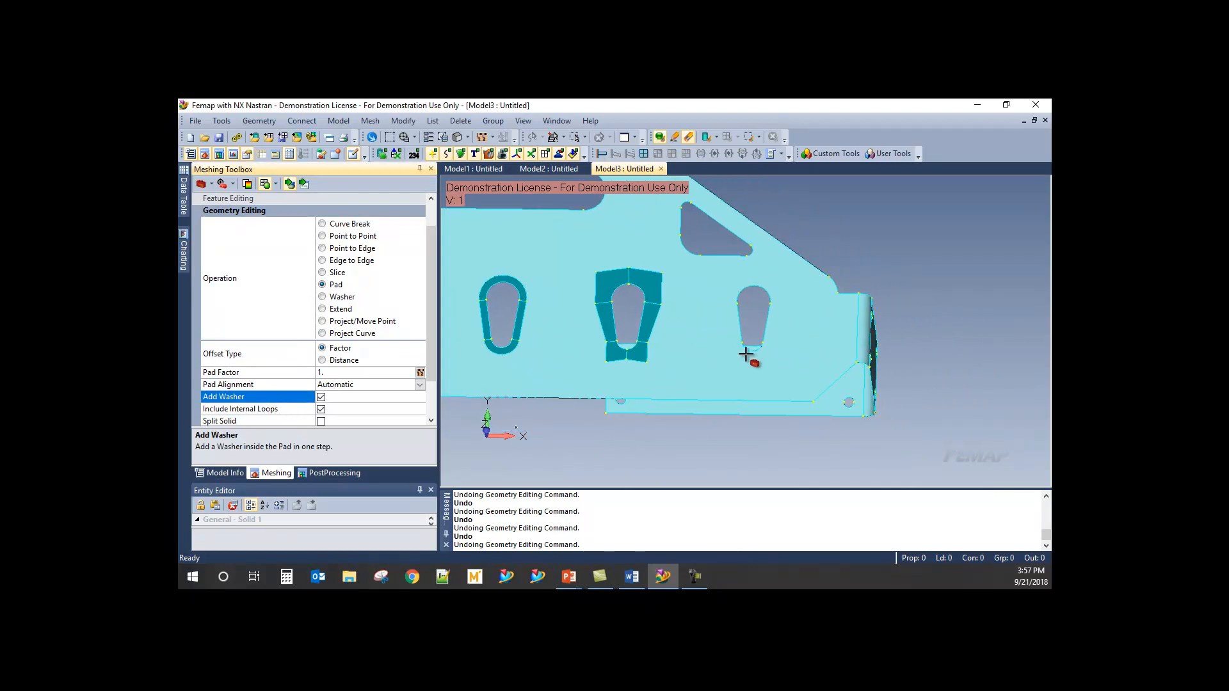
middle_click_drag(747, 356, 461, 327)
- Switch to feature removal with the Loops feature type and start a multiple-curve selection
scroll(284, 318, "up", 1)
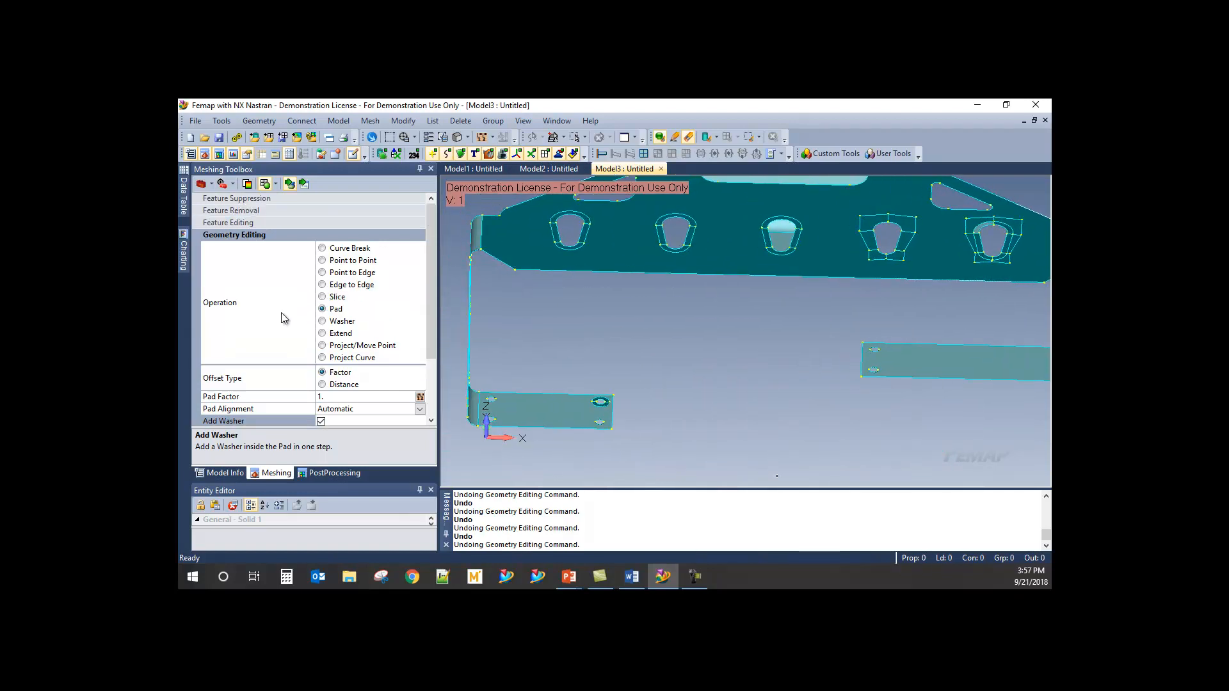
left_click(244, 211)
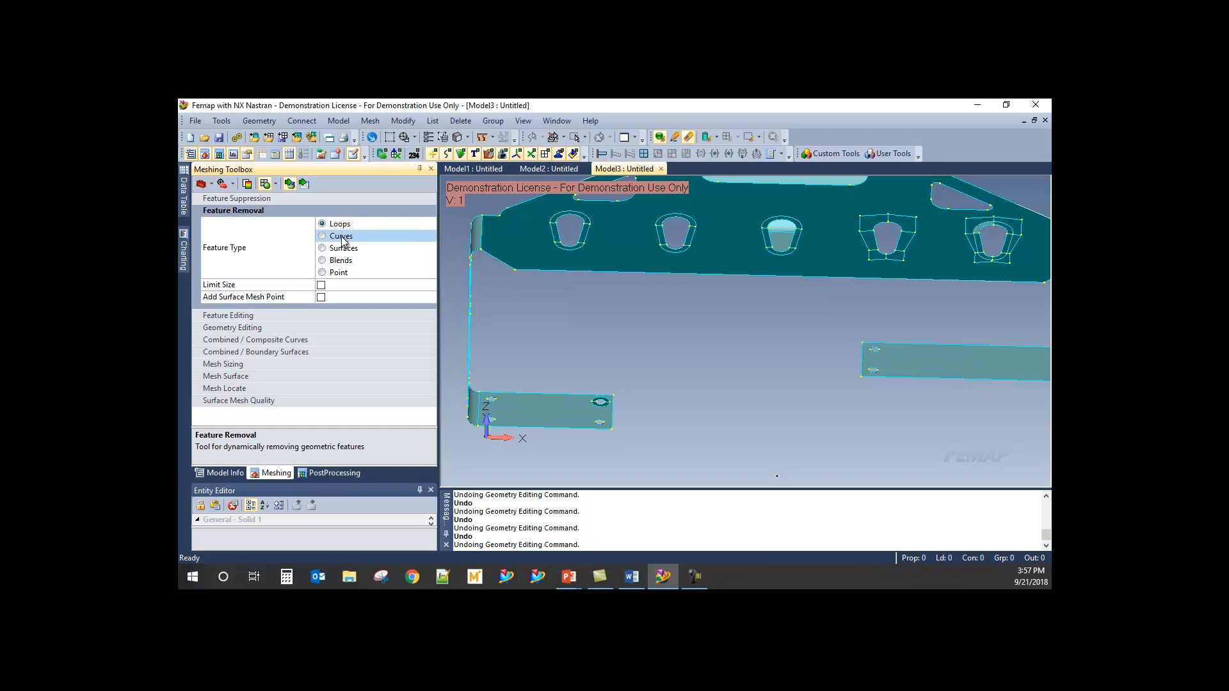
left_click(304, 185)
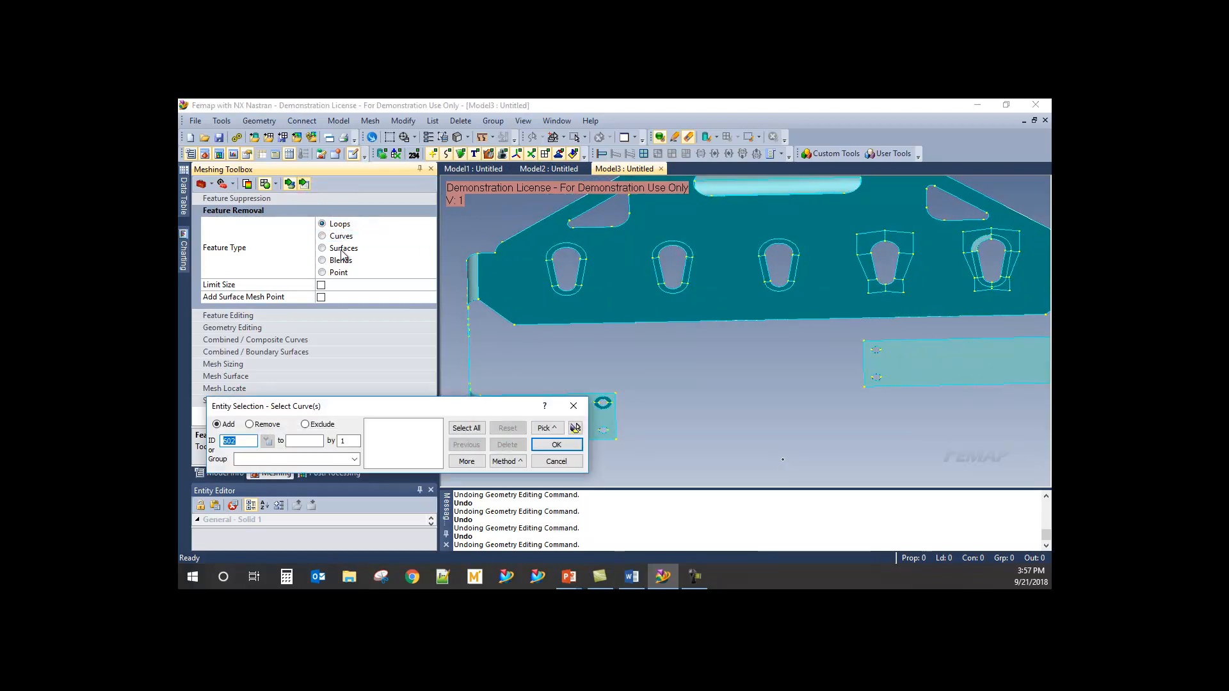
scroll(689, 310, "up", 5)
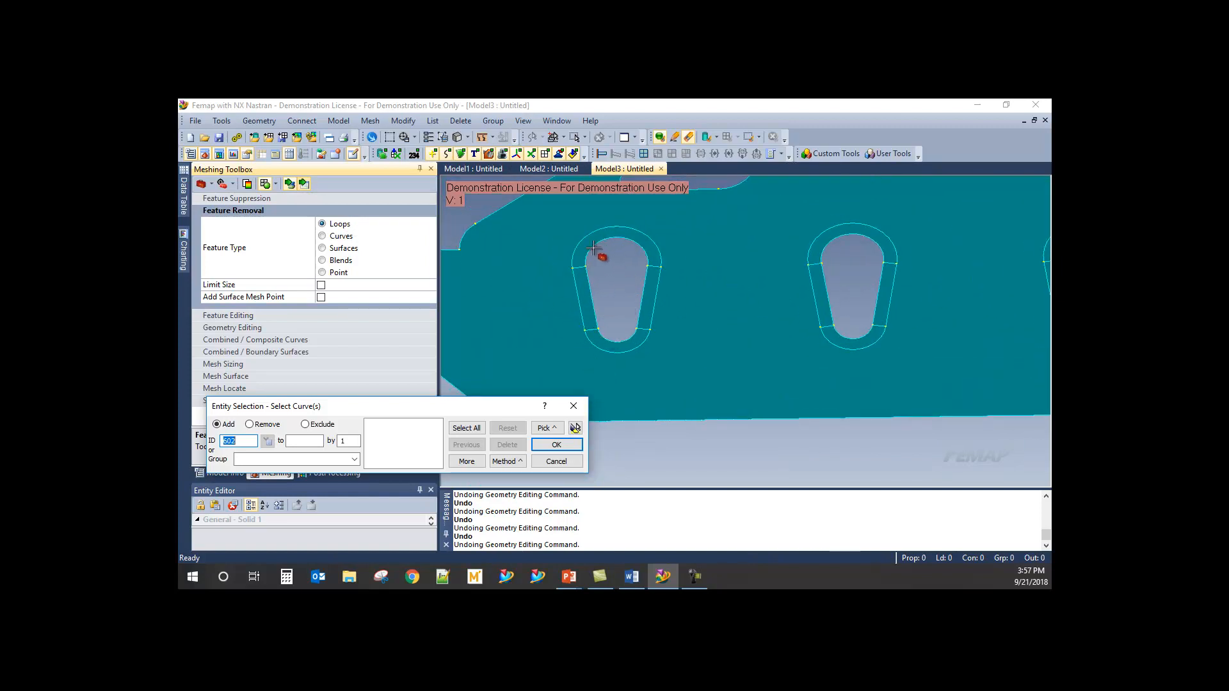
scroll(616, 309, "down", 5)
middle_click_drag(590, 325, 480, 392)
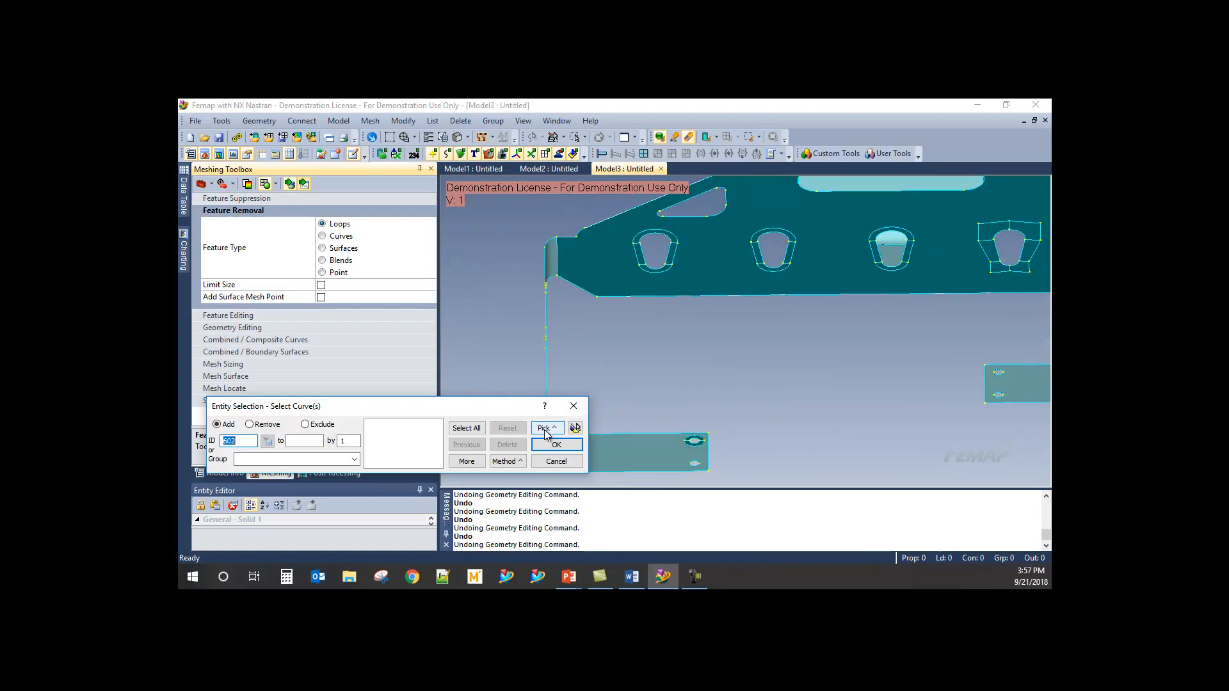
middle_click_drag(364, 209, 310, 191)
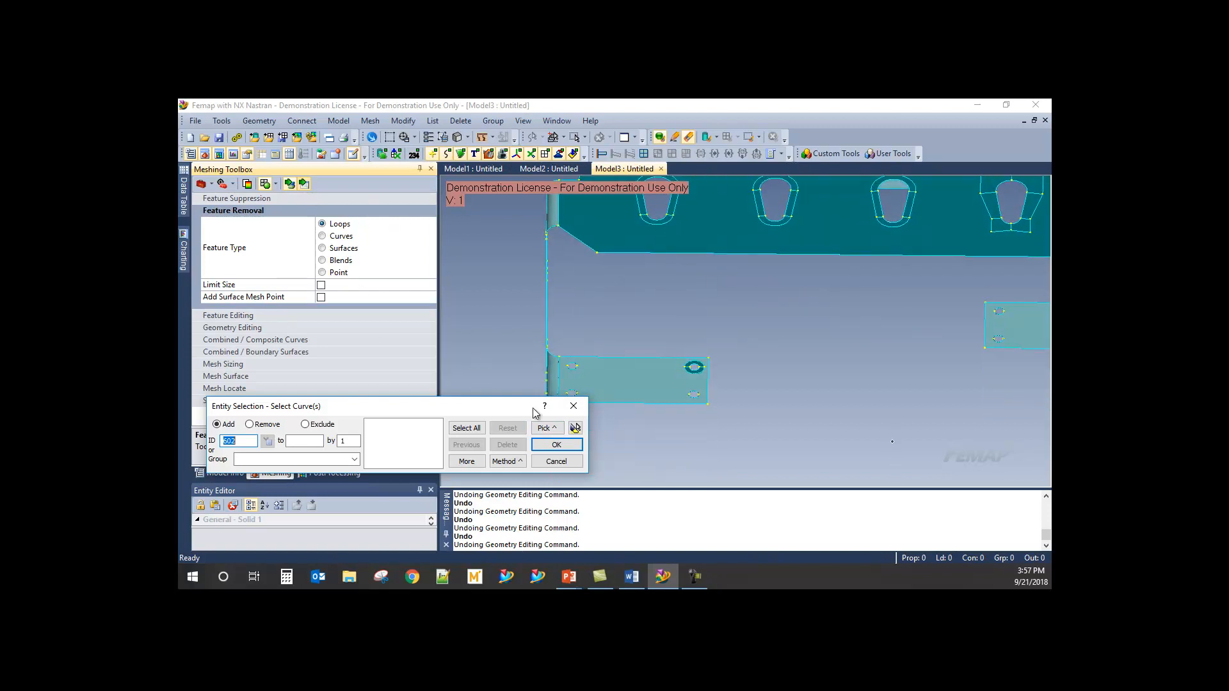
- Remove the four hole loops in one foot plate and the two holes at the free end of the other
scroll(601, 370, "up", 2)
left_click(580, 374)
middle_click_drag(698, 385, 704, 369)
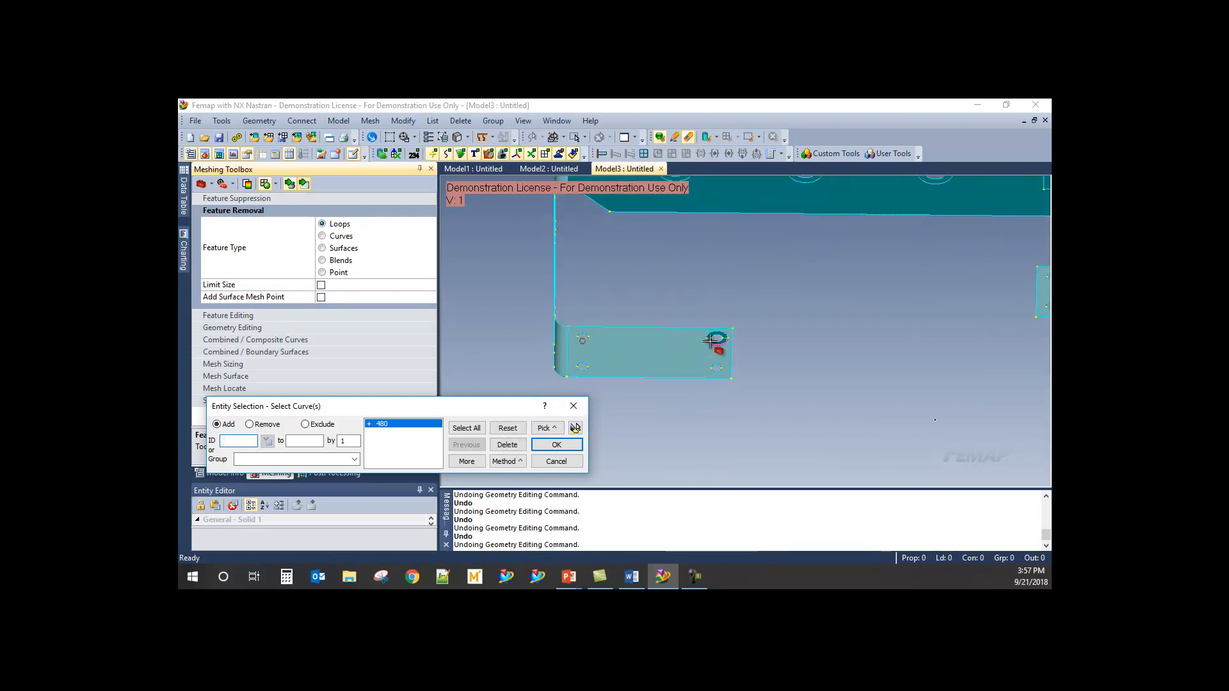
left_click(716, 344)
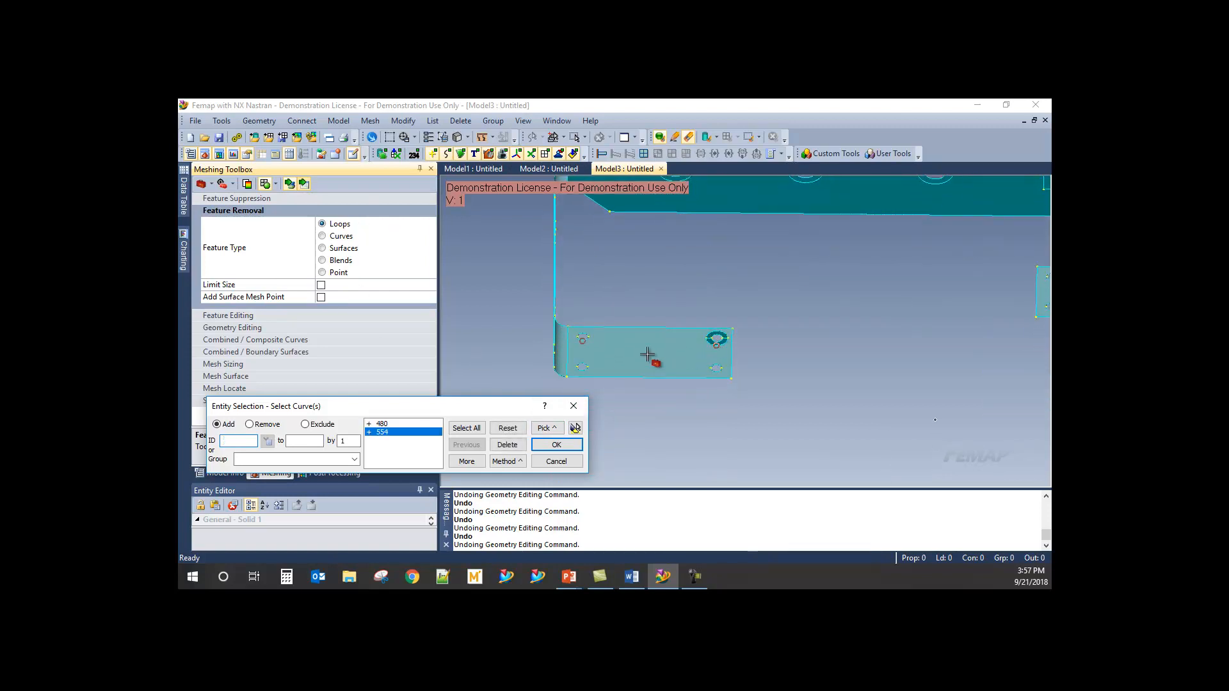
left_click(582, 369)
left_click(719, 369)
middle_click_drag(719, 369, 826, 441)
left_click(832, 388)
left_click(556, 446)
- Undo the removal of the foot plate hole loops
middle_click_drag(563, 486, 837, 359)
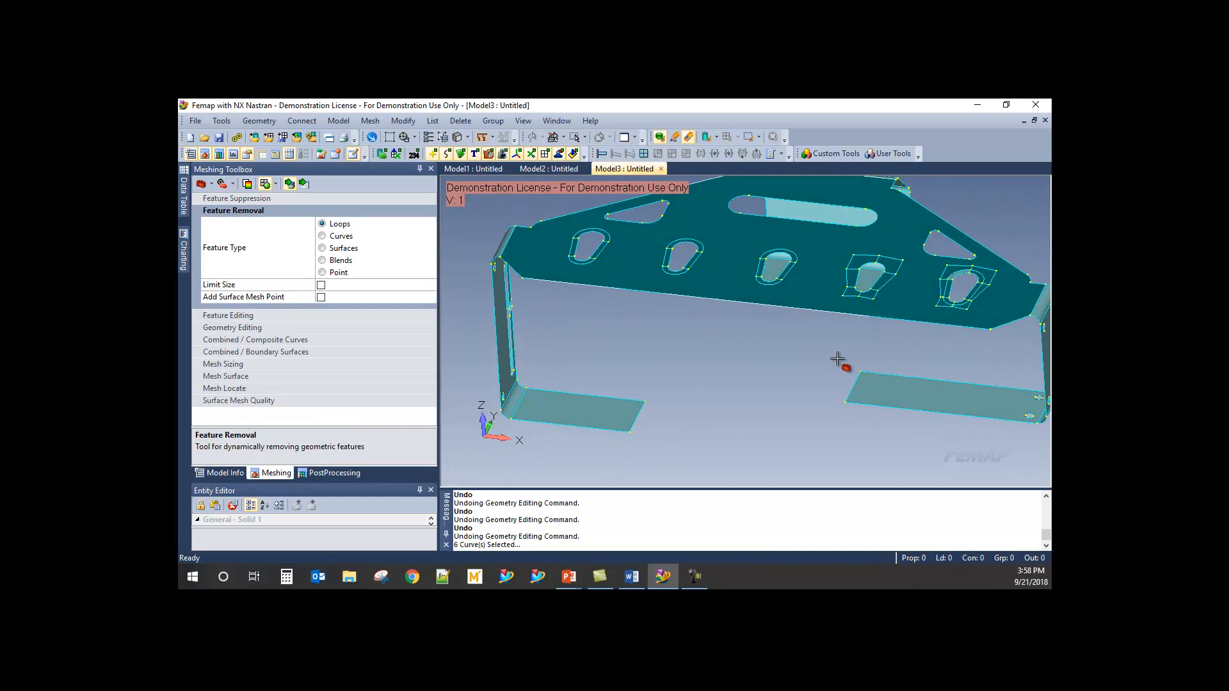
scroll(838, 359, "down", 3)
scroll(837, 359, "down", 1)
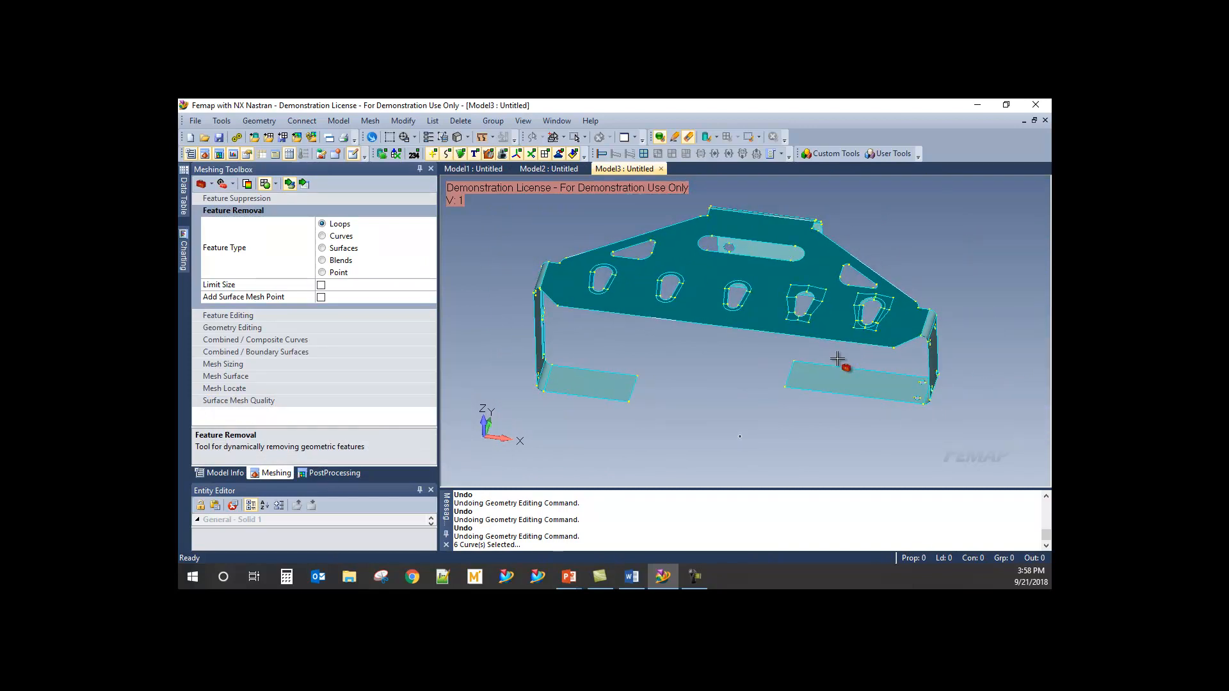
key("ctrl+z")
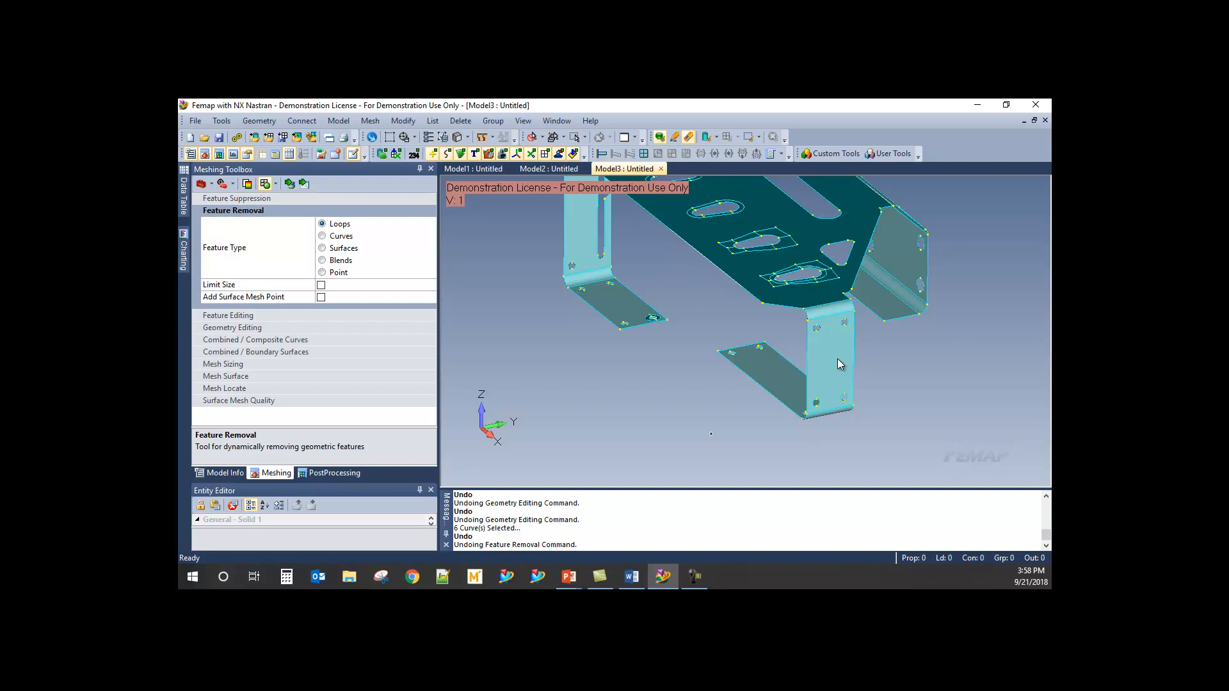
middle_click_drag(838, 359, 619, 331)
scroll(631, 338, "up", 4)
scroll(634, 335, "down", 3)
middle_click_drag(695, 225, 666, 336)
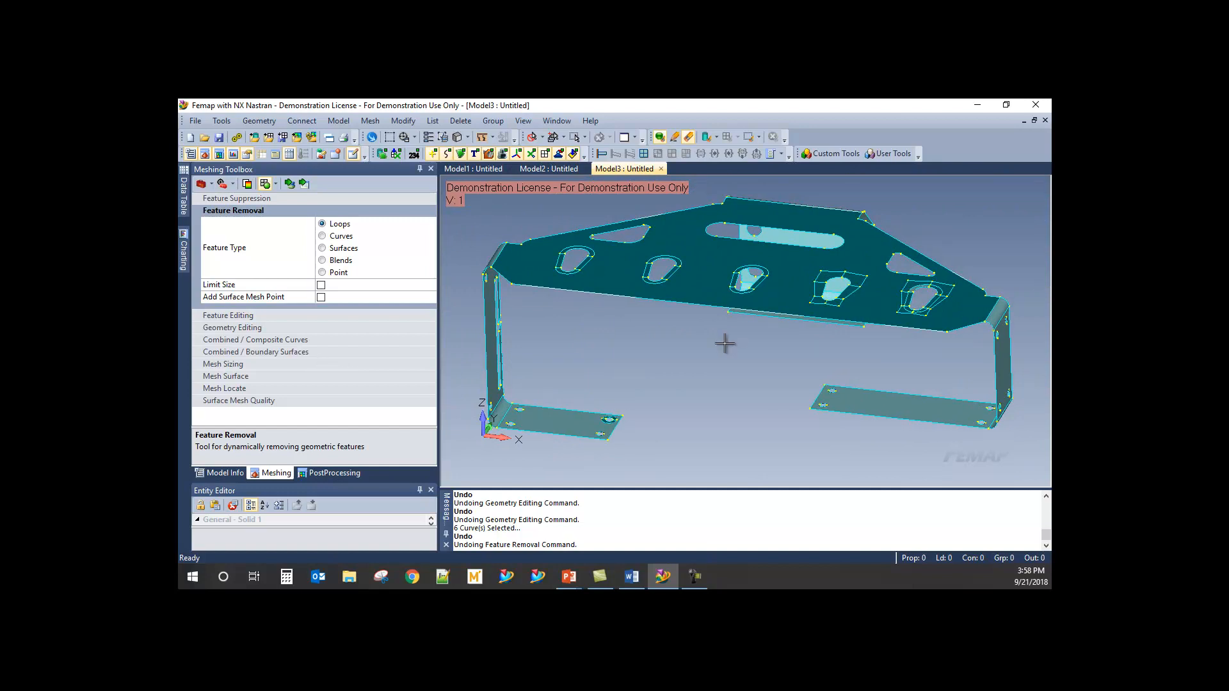
- Start a surface copy and select the flat foot plate surface that has the washer around one hole
left_click(225, 473)
left_click(263, 122)
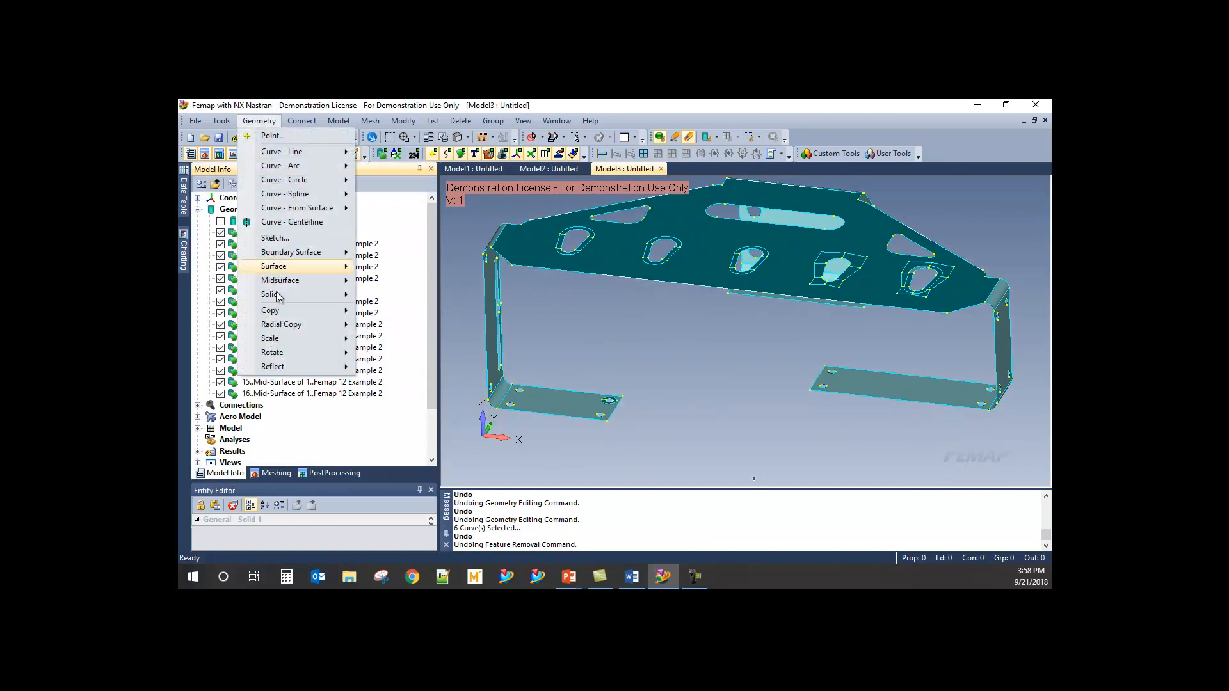
mouse_move(287, 314)
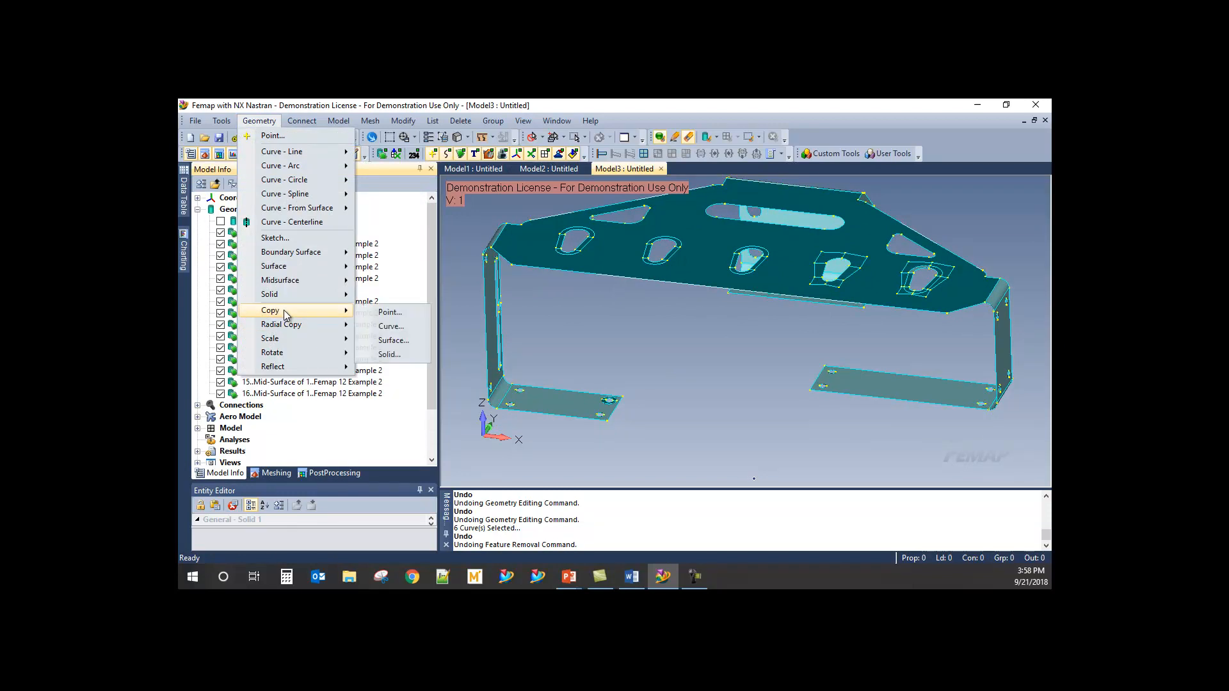
left_click(392, 342)
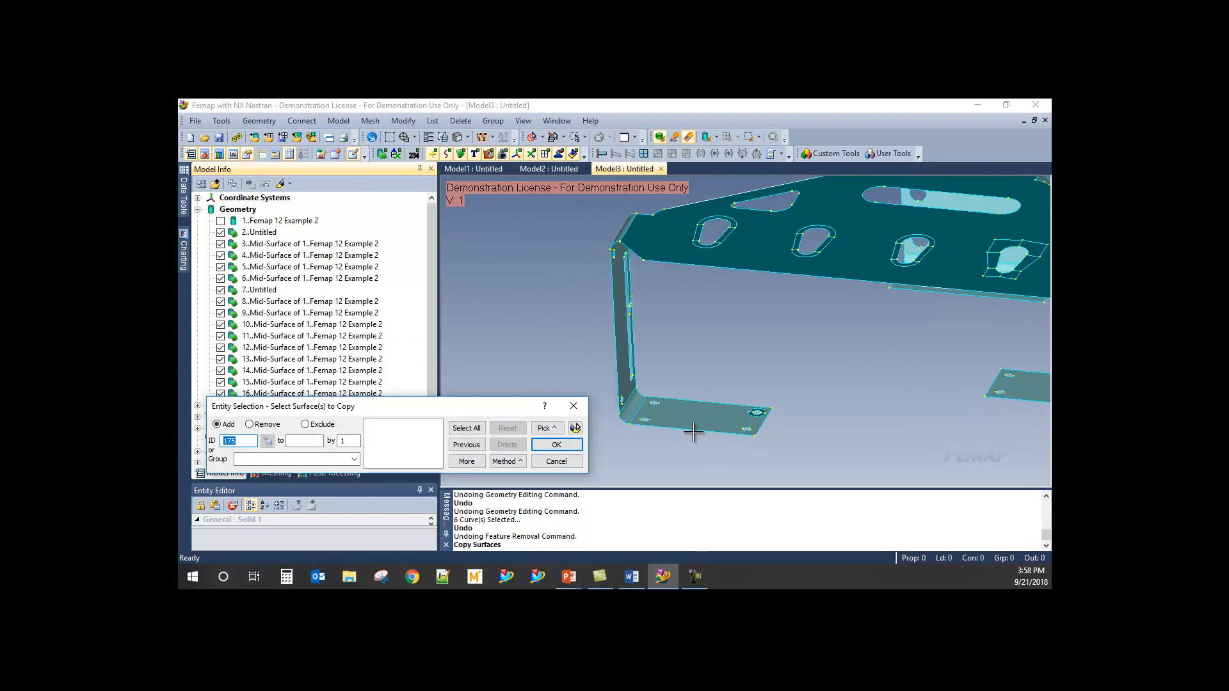
left_click(727, 414)
middle_click_drag(744, 450, 724, 405)
middle_click_drag(890, 338, 641, 388)
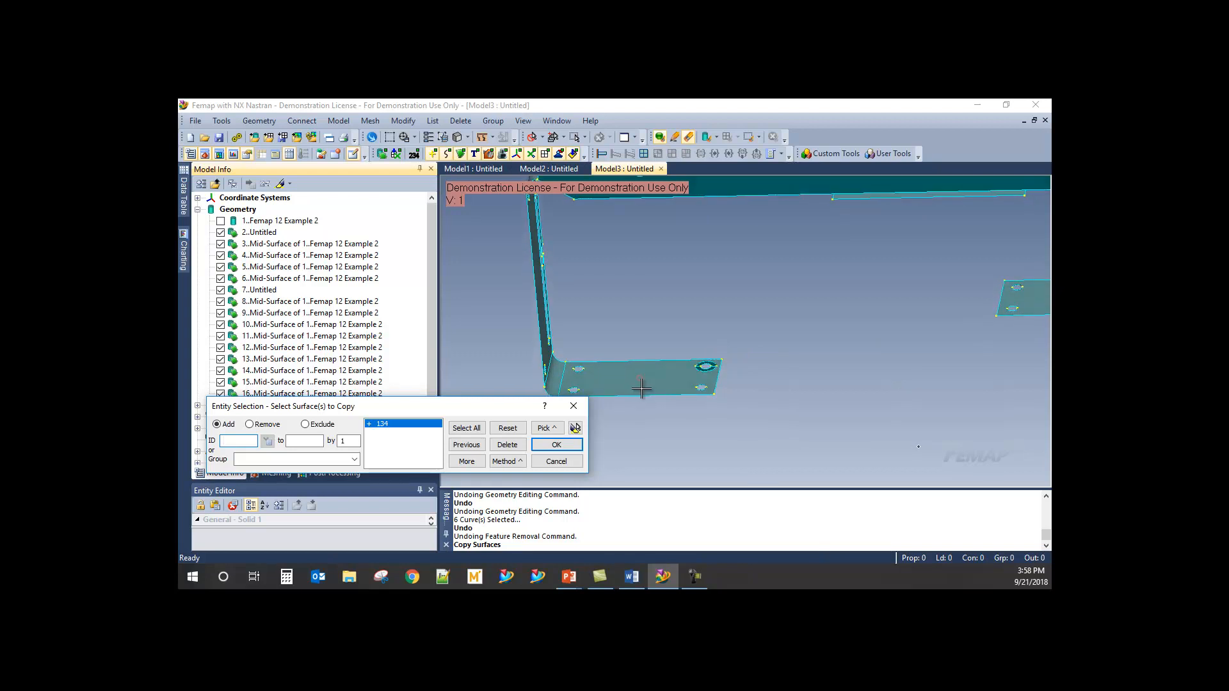
left_click(552, 444)
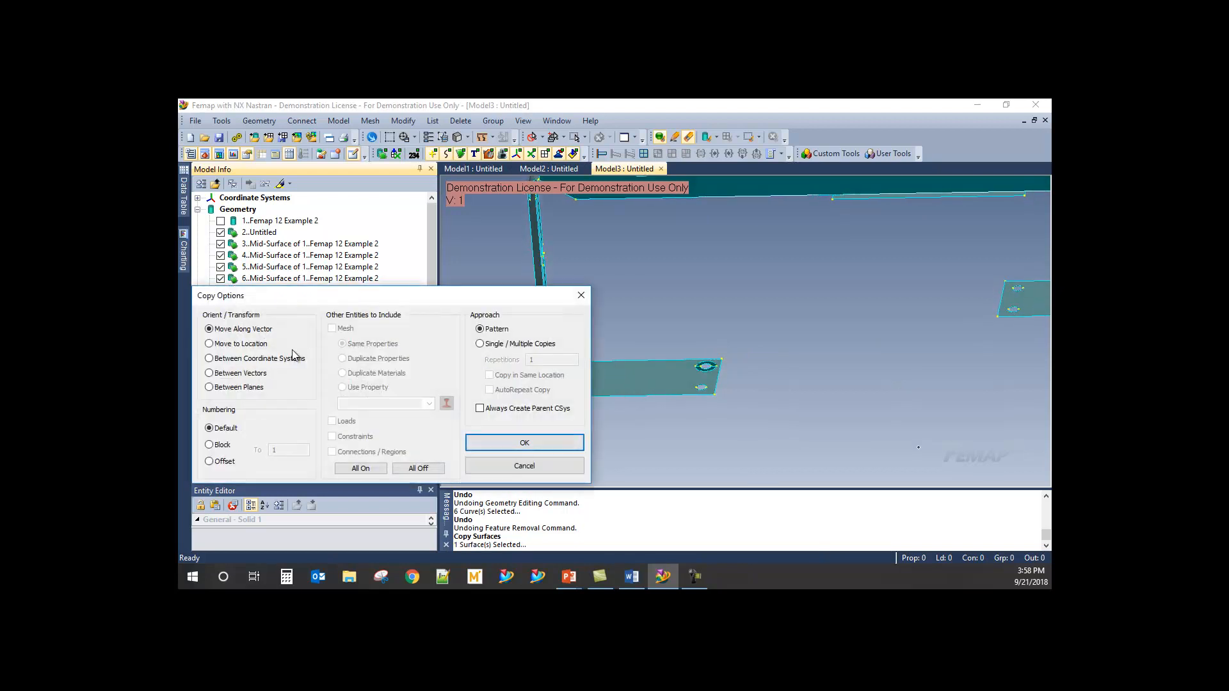
- Copy the foot surface as a single copy along its long edge, using Smart Snap to define the vector between the edge's two corner points
left_click(509, 345)
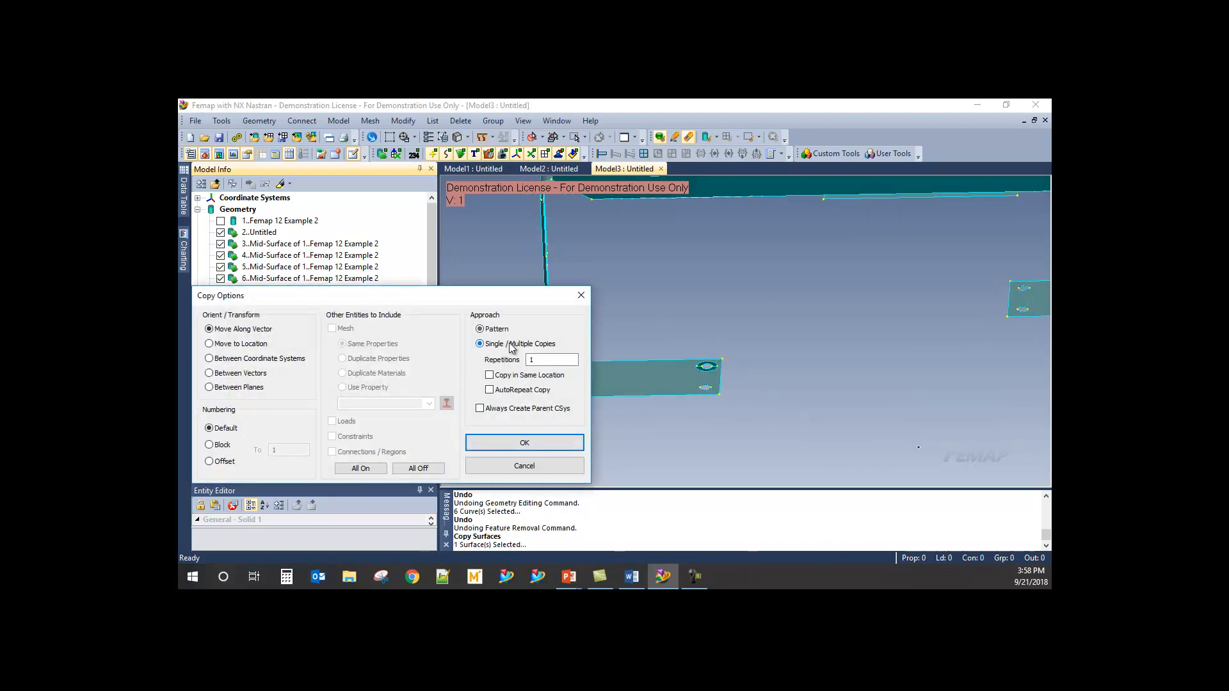
left_click(532, 445)
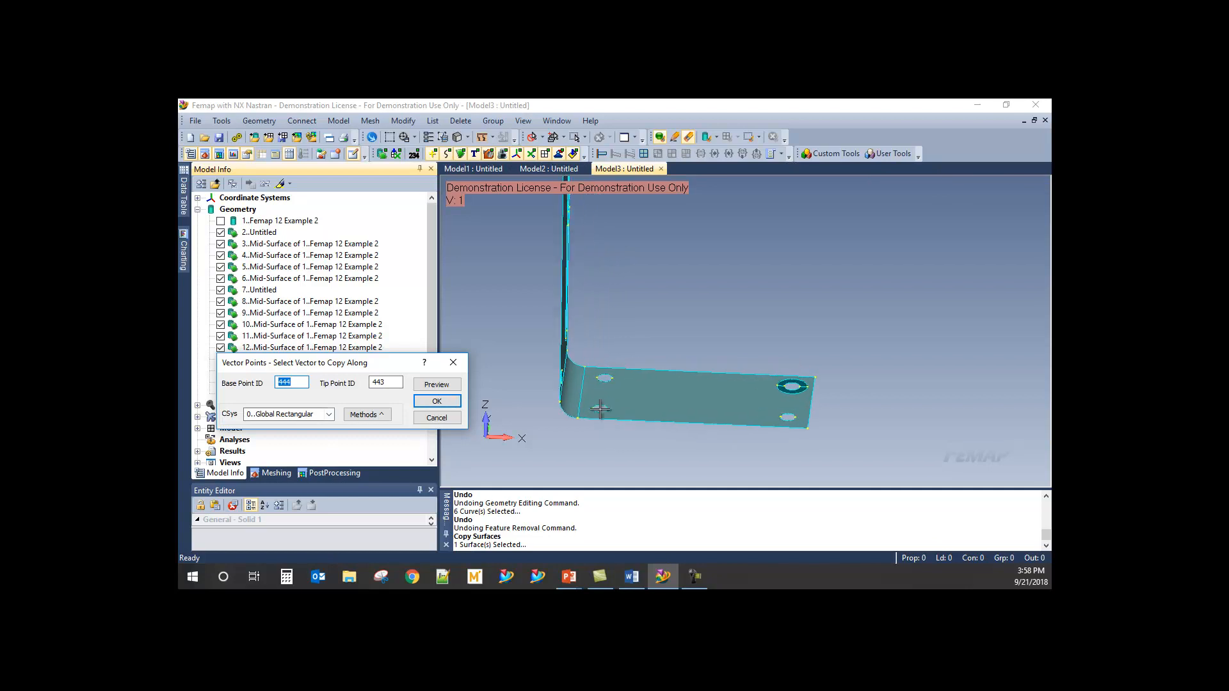
right_click(674, 294)
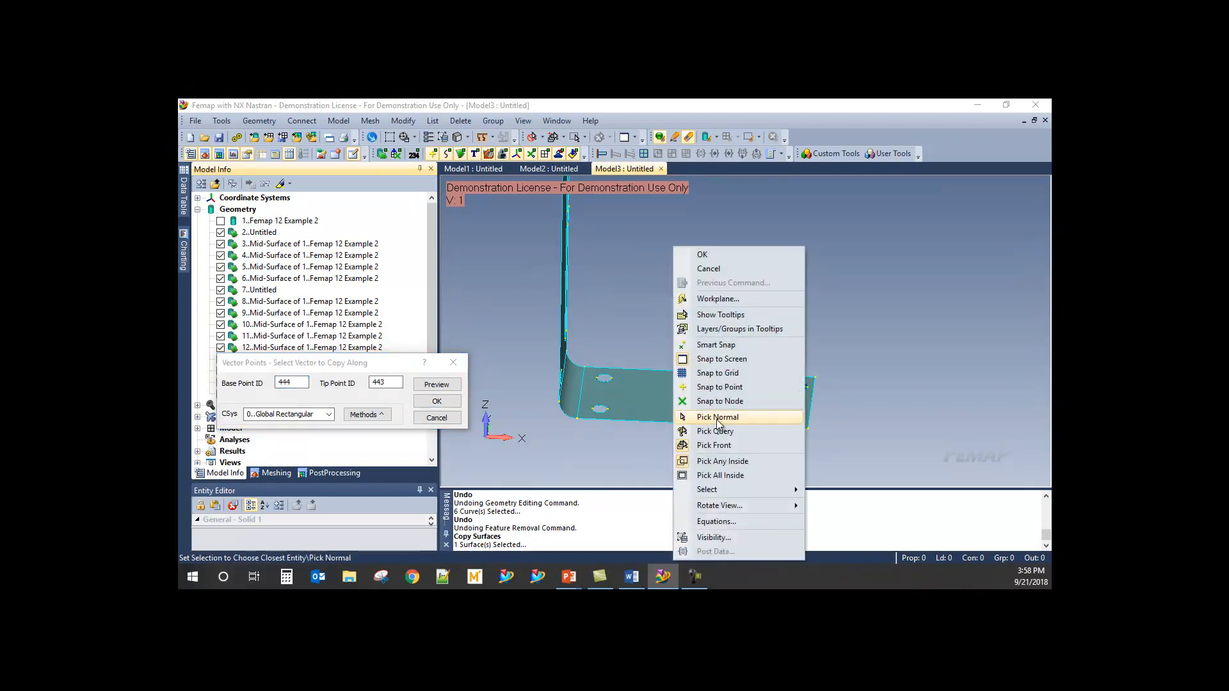
left_click(718, 345)
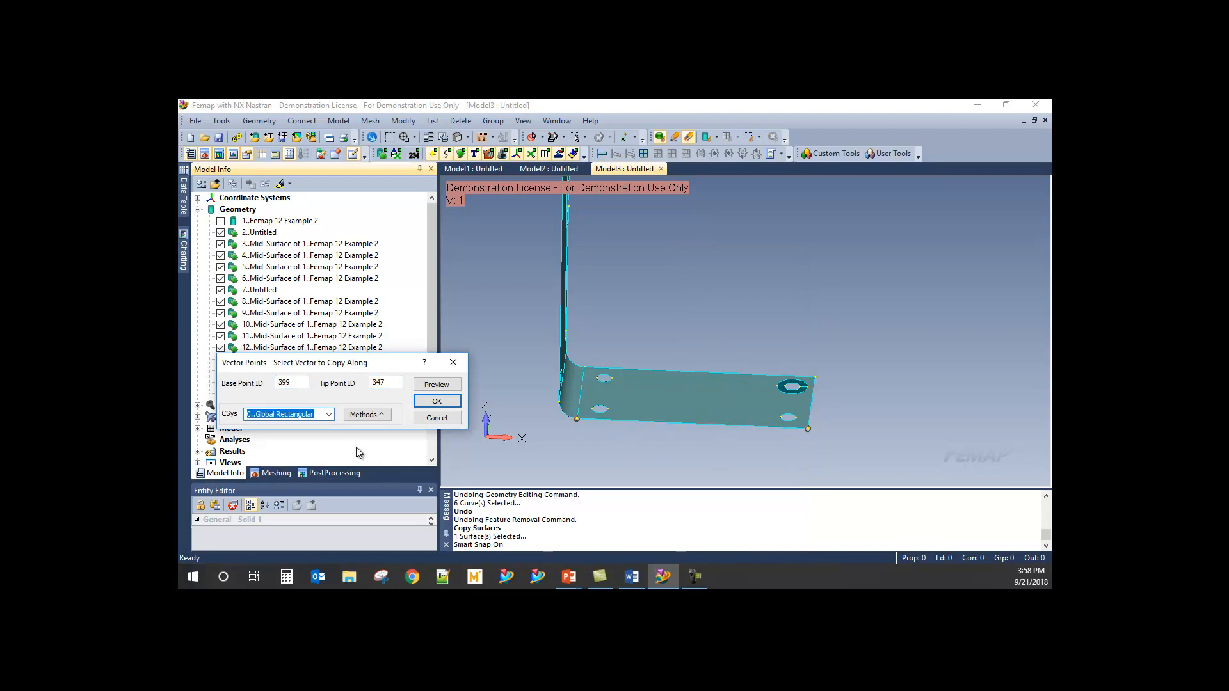
left_click(439, 402)
scroll(472, 393, "up", 3)
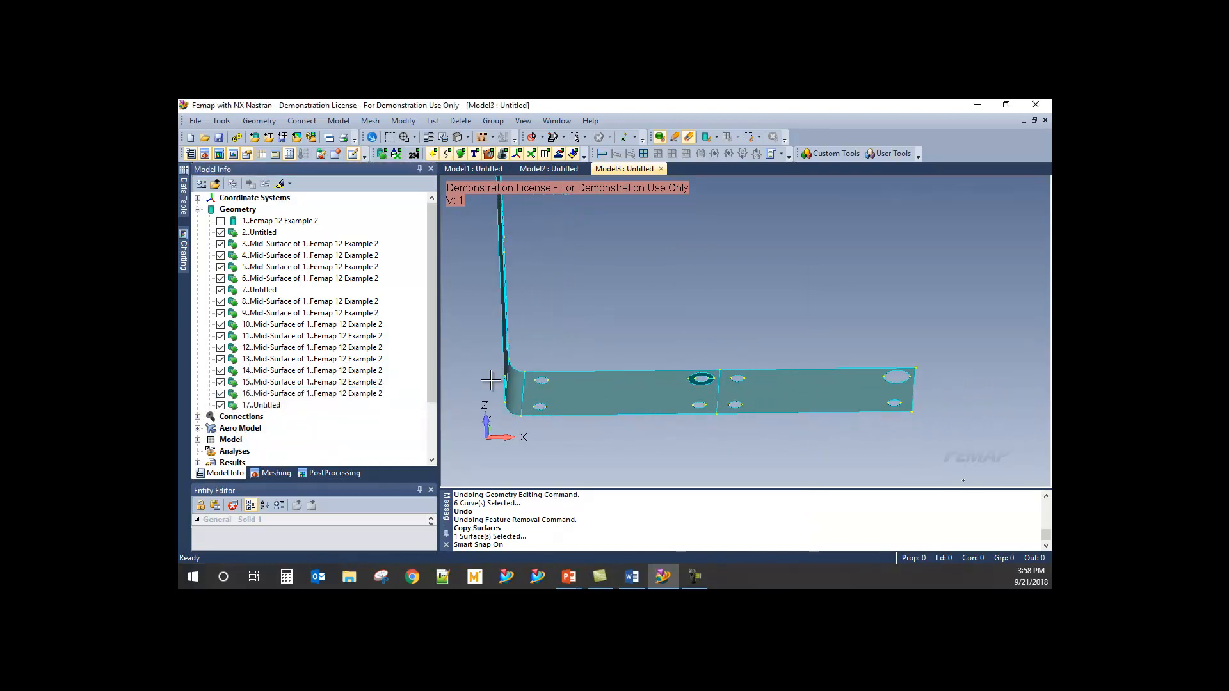
- Remove the remaining hole loops, including the washer hole, from the foot plate and its copied extension using Loops feature removal
middle_click_drag(599, 323, 325, 477)
left_click(269, 474)
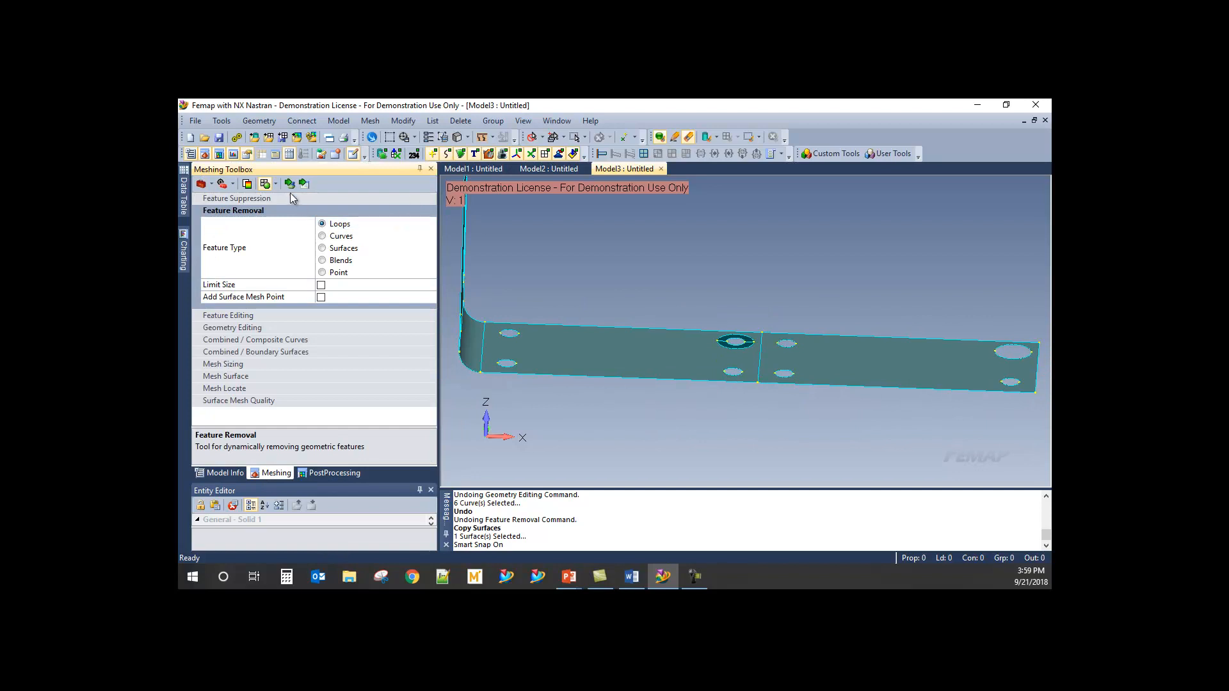
left_click(743, 346)
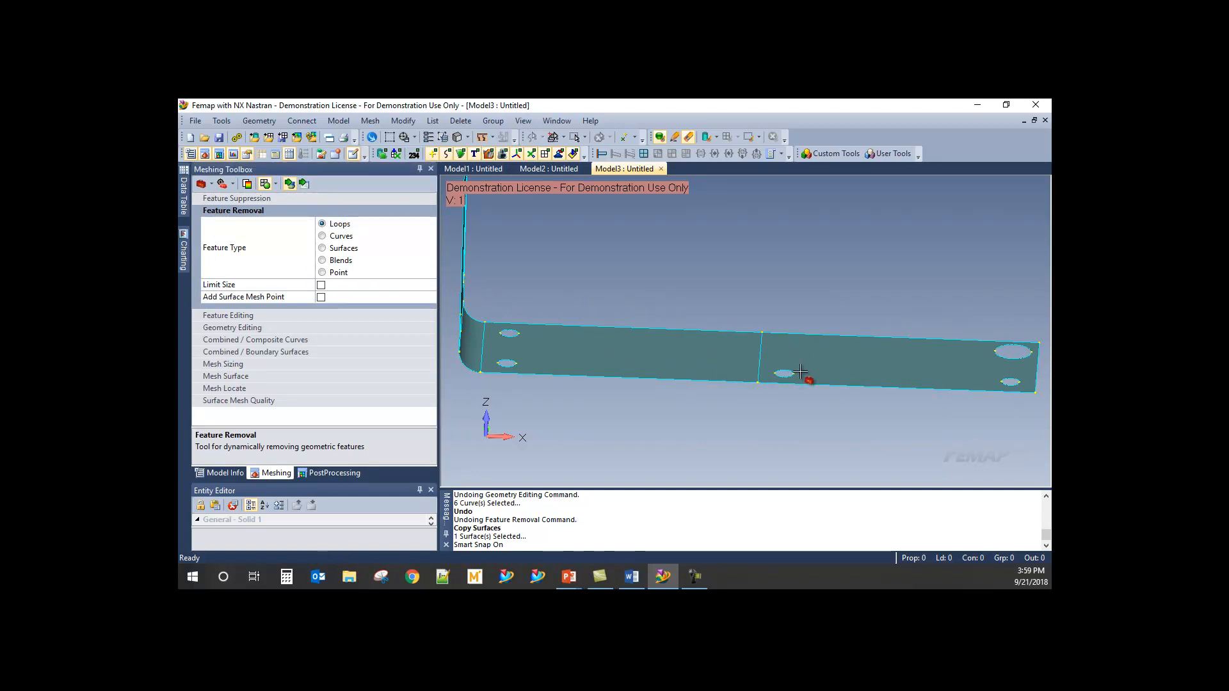
middle_click_drag(795, 371, 670, 407)
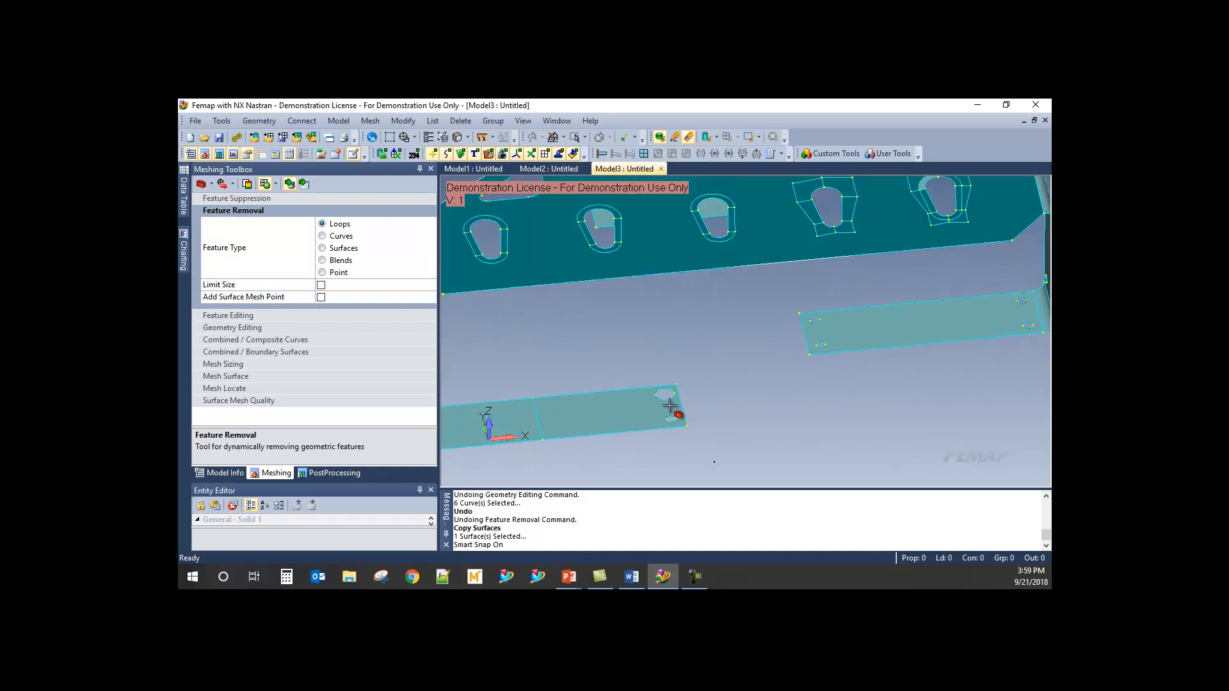
scroll(669, 405, "up", 1)
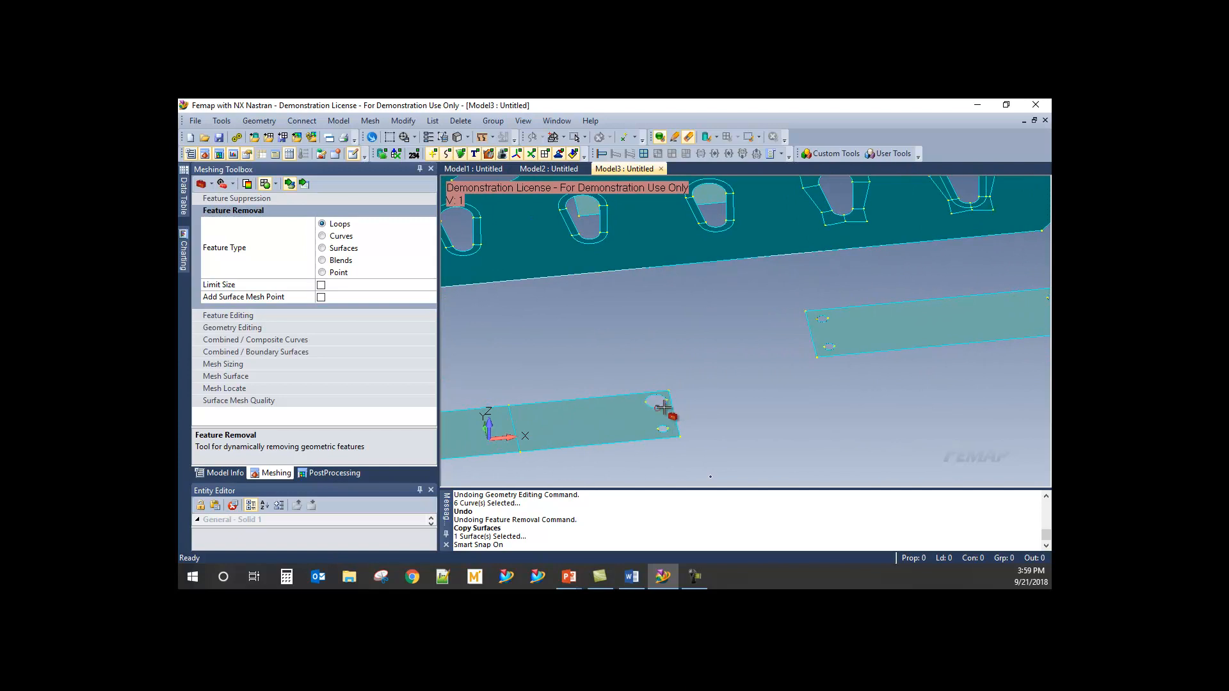
middle_click_drag(609, 425, 776, 473)
middle_click_drag(814, 418, 279, 381)
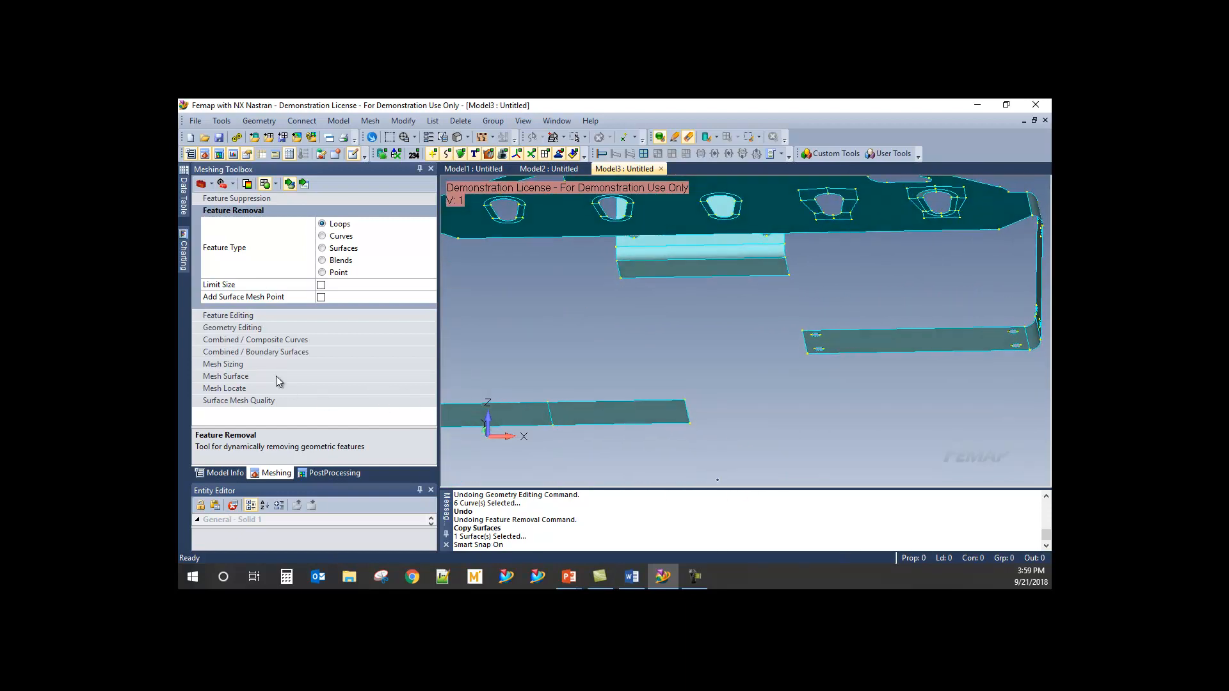
- Start a surface between curves, picking the free end edge of the extended foot and the facing end edge of the opposite foot plate
left_click(222, 476)
left_click(292, 125)
mouse_move(261, 125)
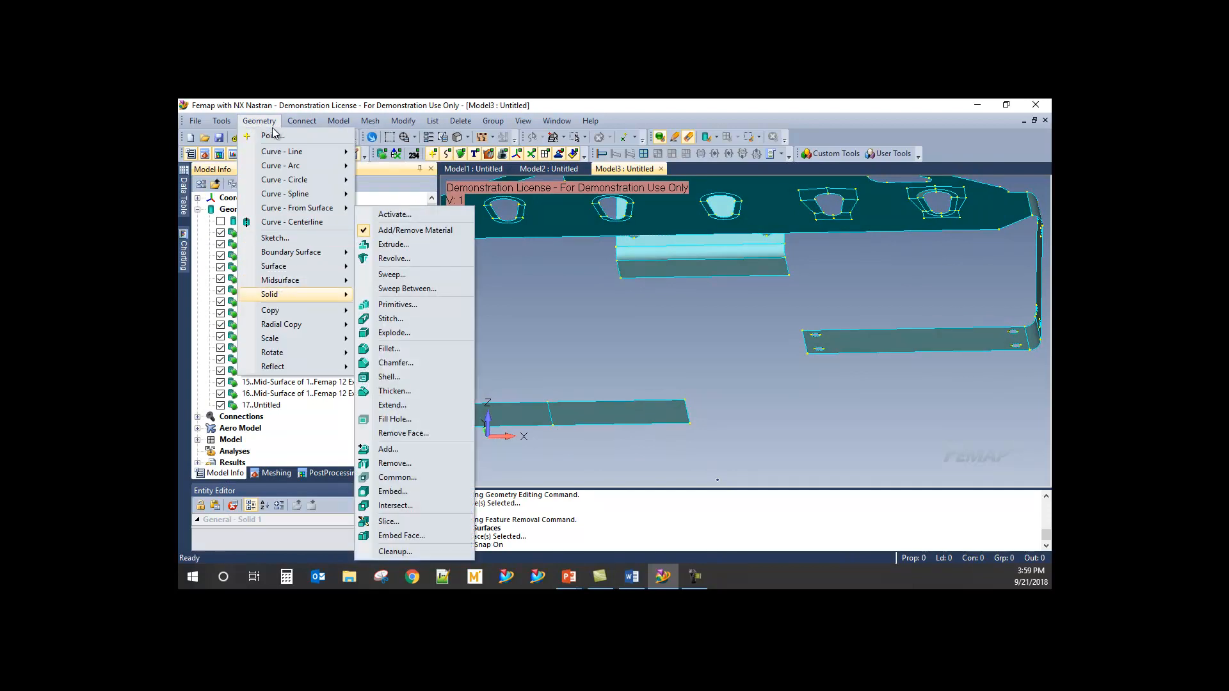
mouse_move(301, 266)
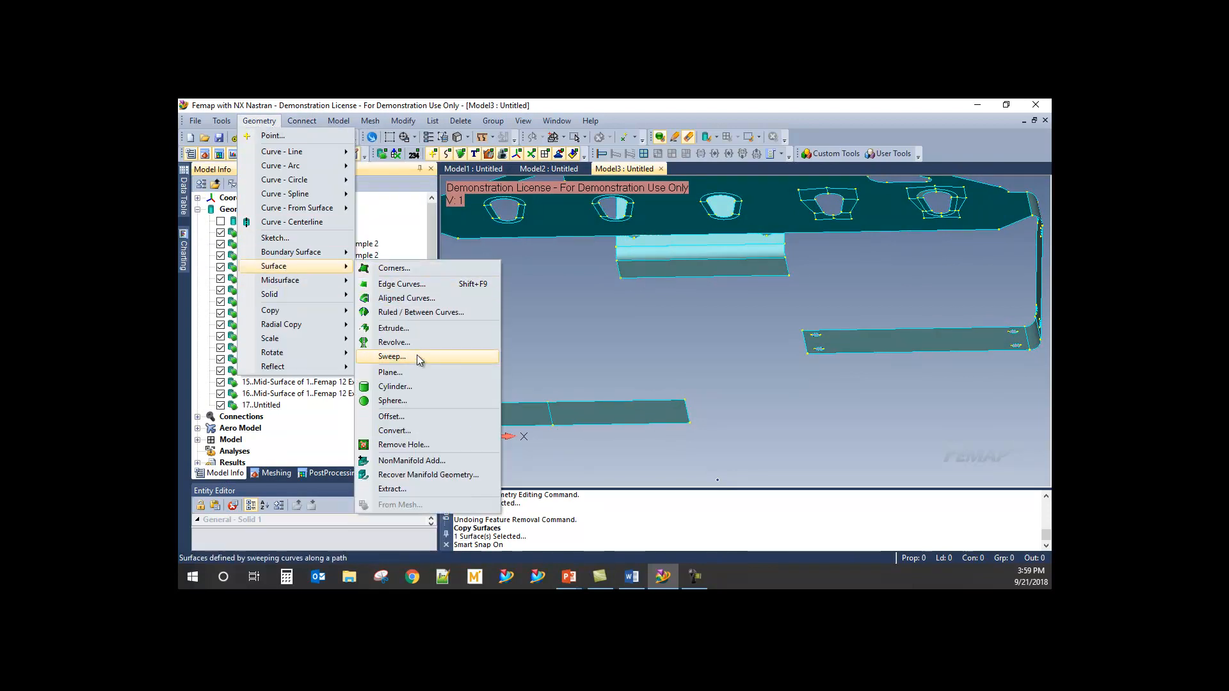
left_click(419, 313)
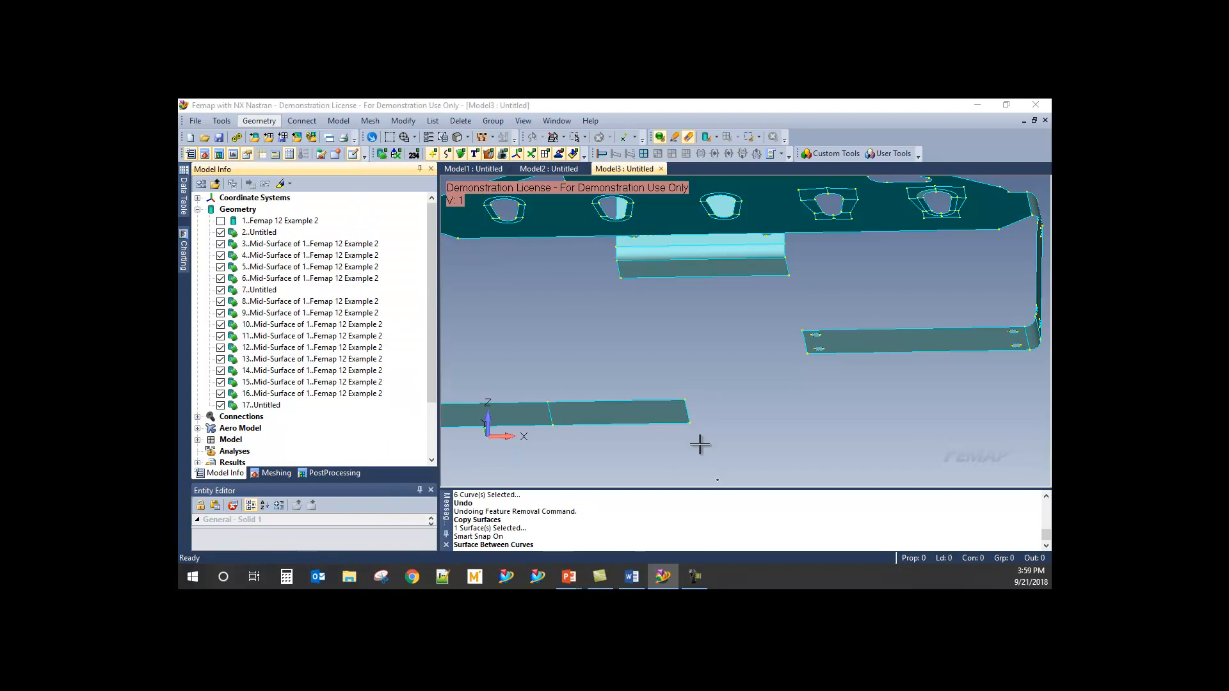
scroll(693, 415, "up", 4)
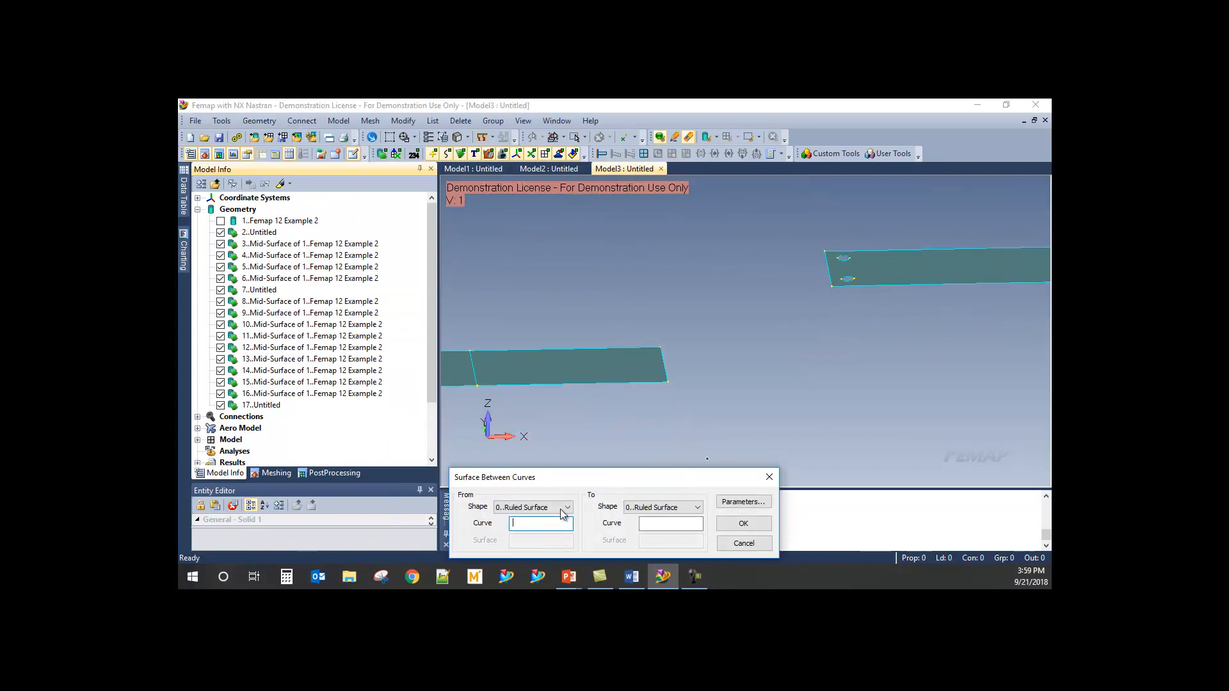
middle_click_drag(600, 411, 635, 396)
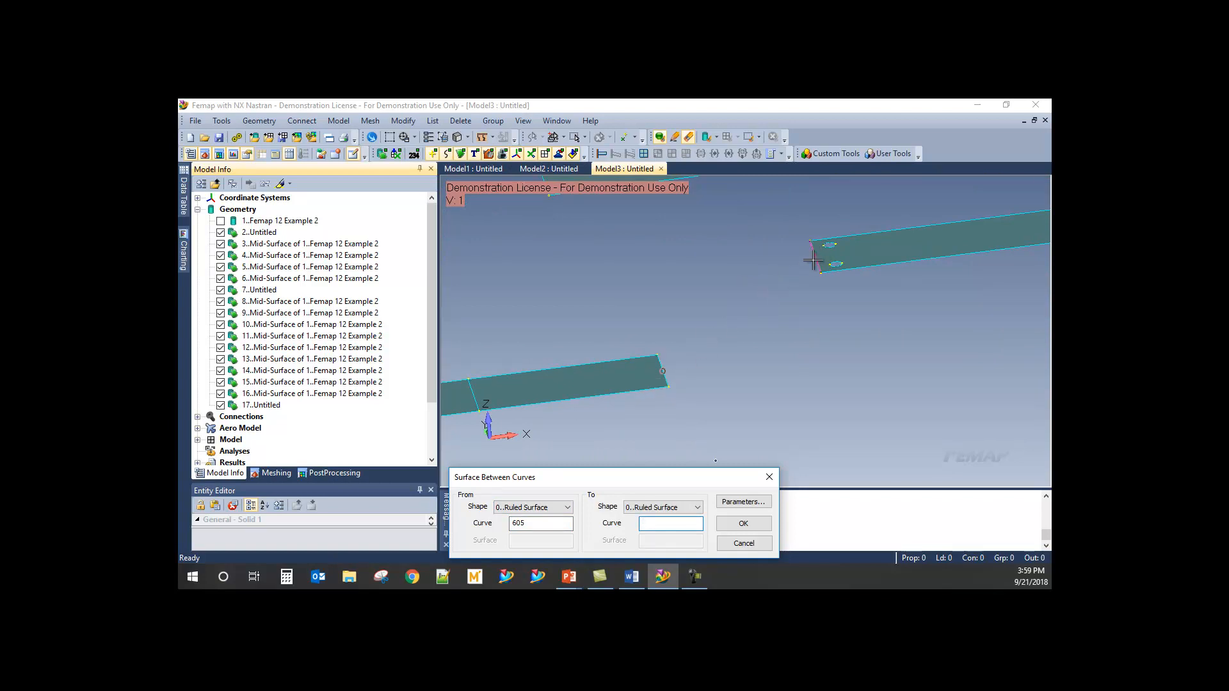
- Set both ends to Tangent to Surface, reference the adjoining foot plate surfaces, and create the connecting surface
left_click(526, 508)
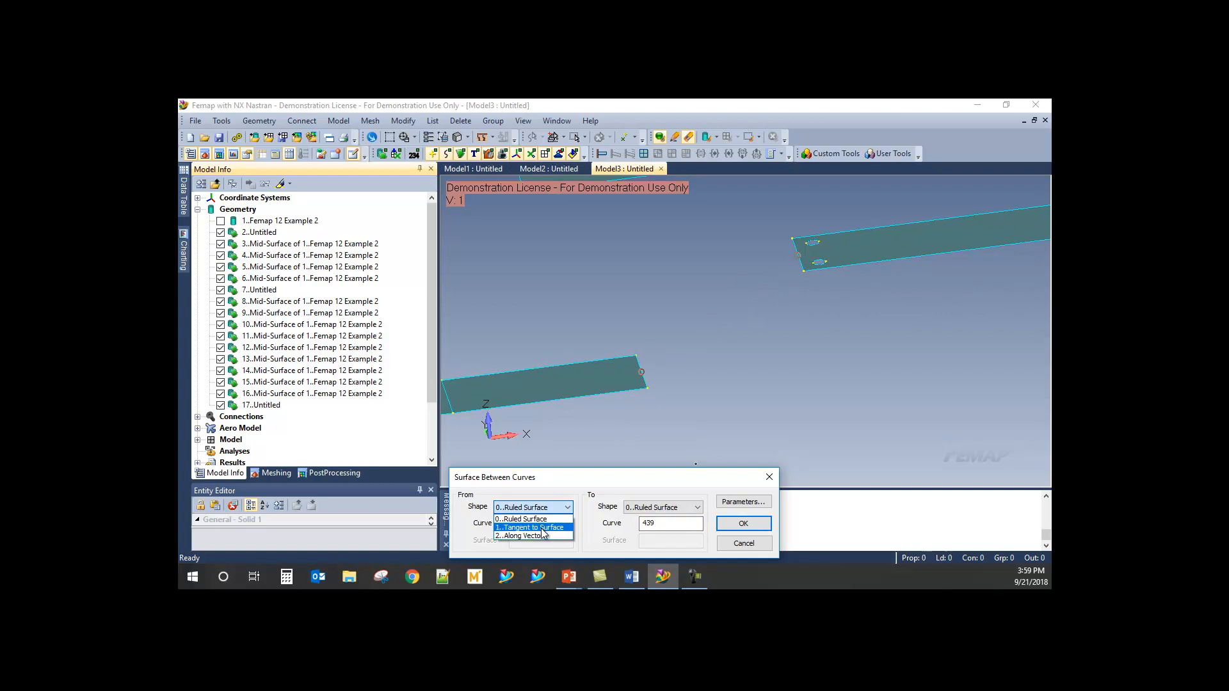
left_click(542, 528)
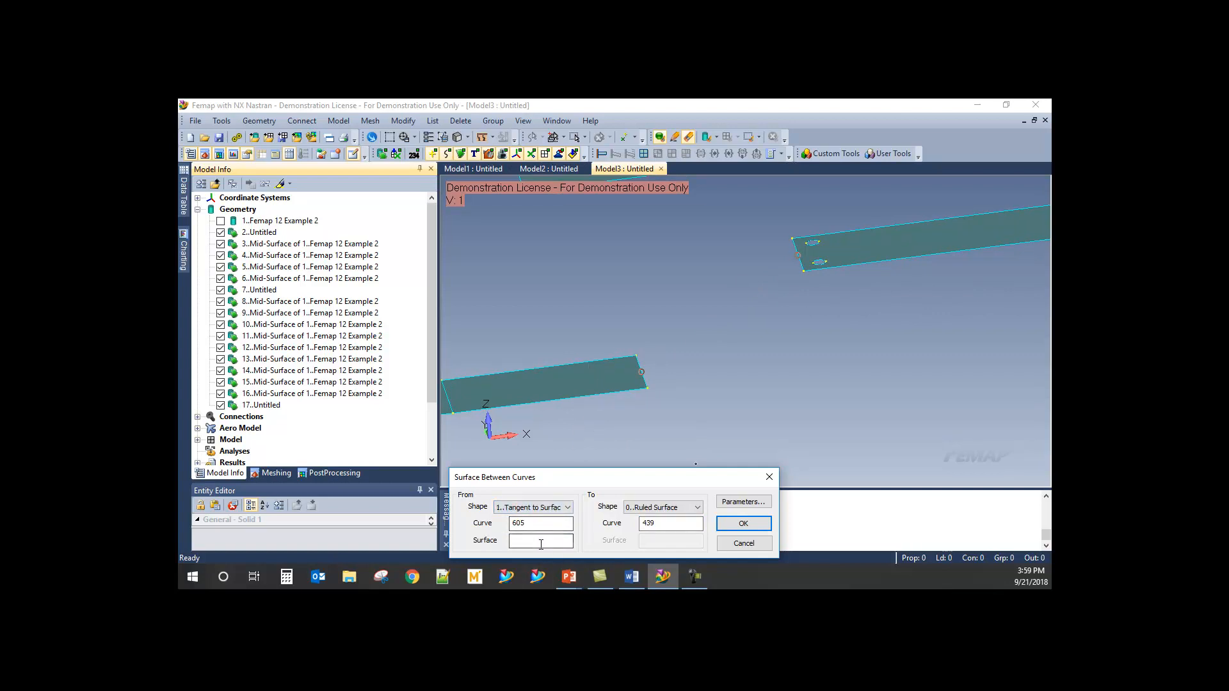
left_click(646, 509)
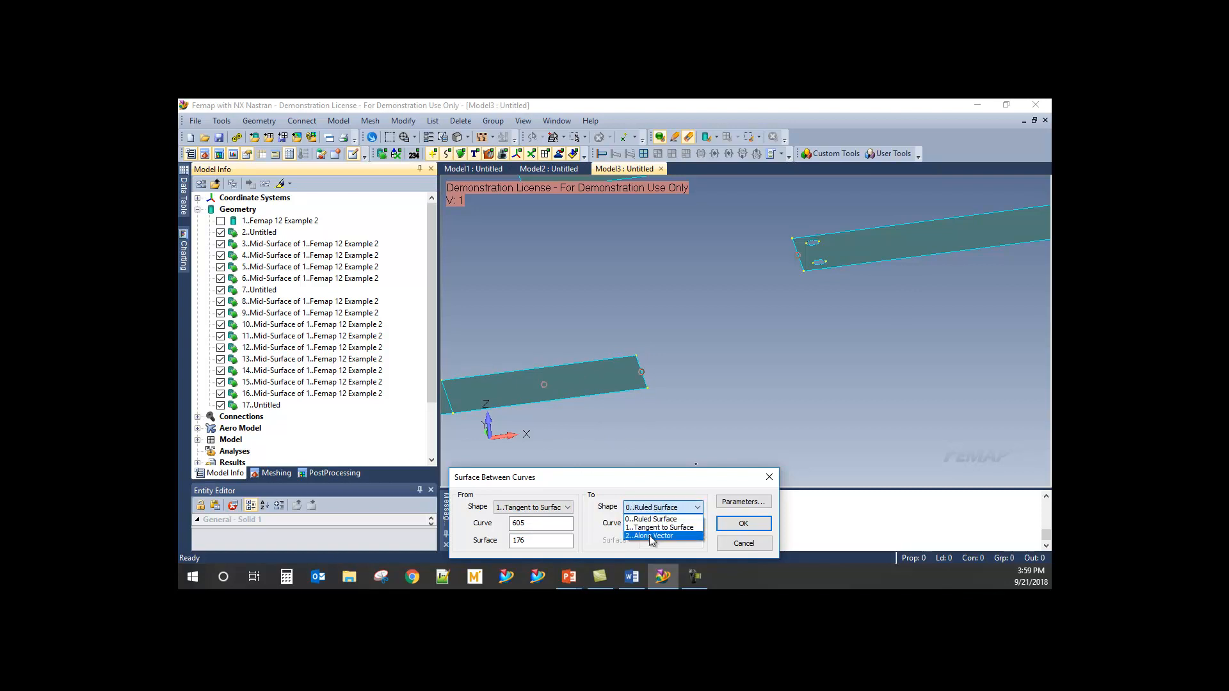
left_click(656, 528)
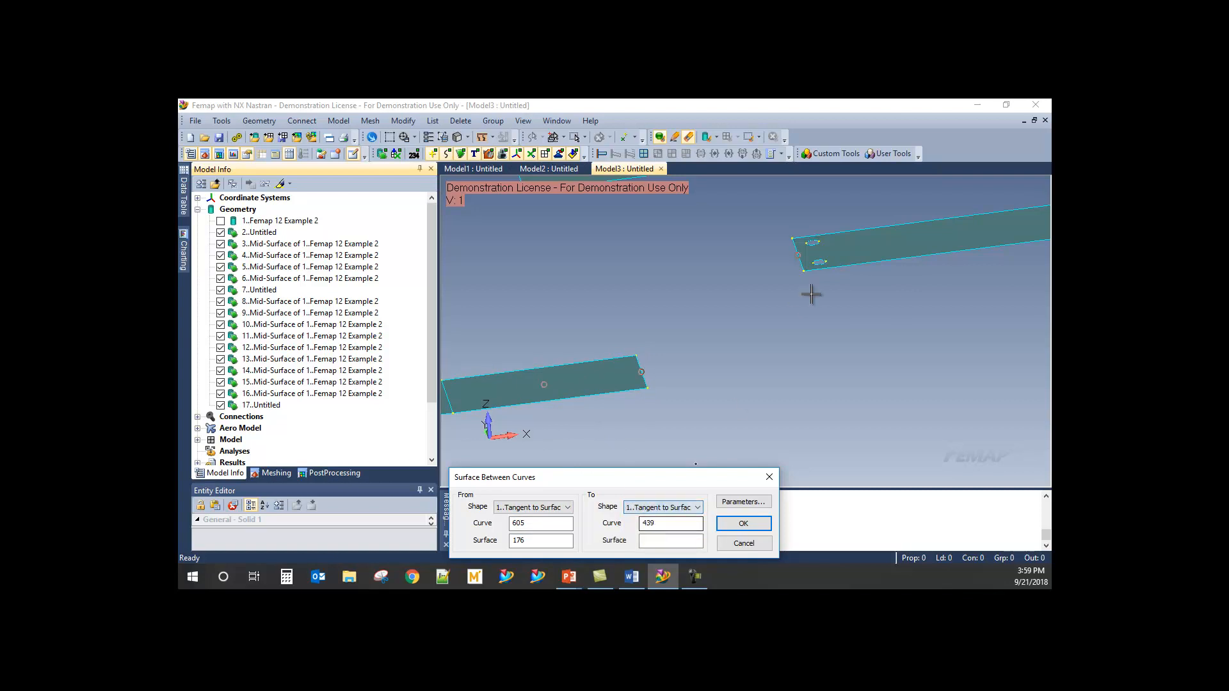
middle_click_drag(846, 256, 829, 286)
left_click(676, 541)
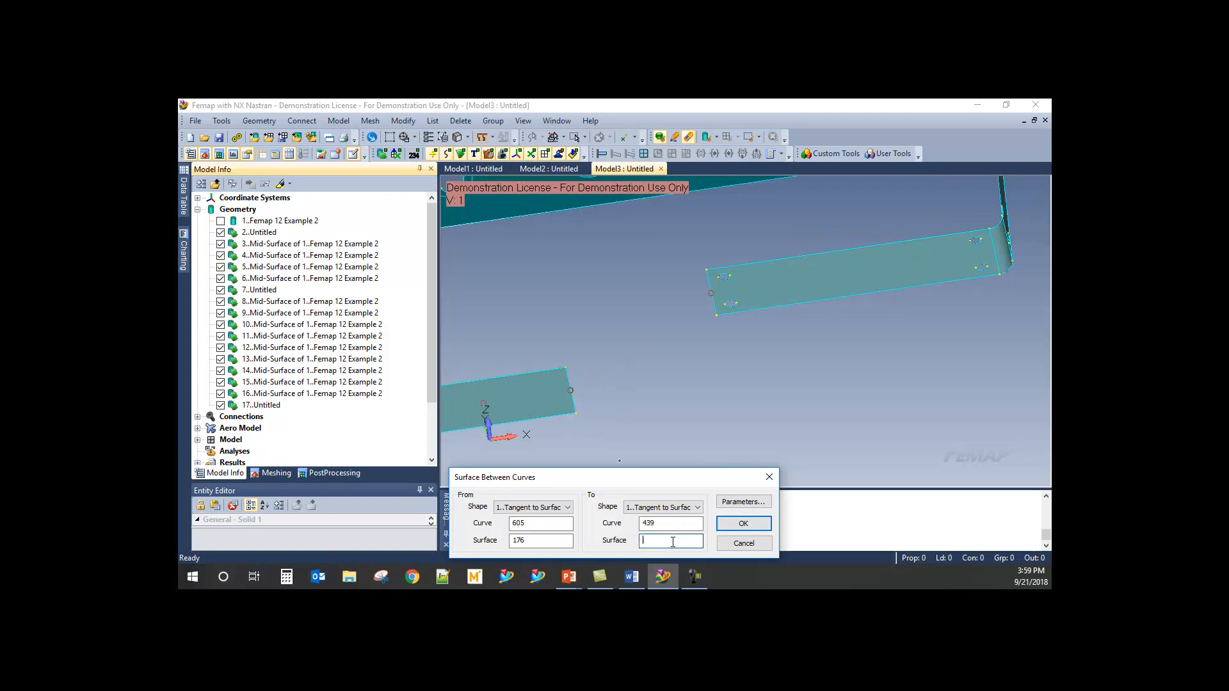
left_click(801, 287)
left_click(743, 524)
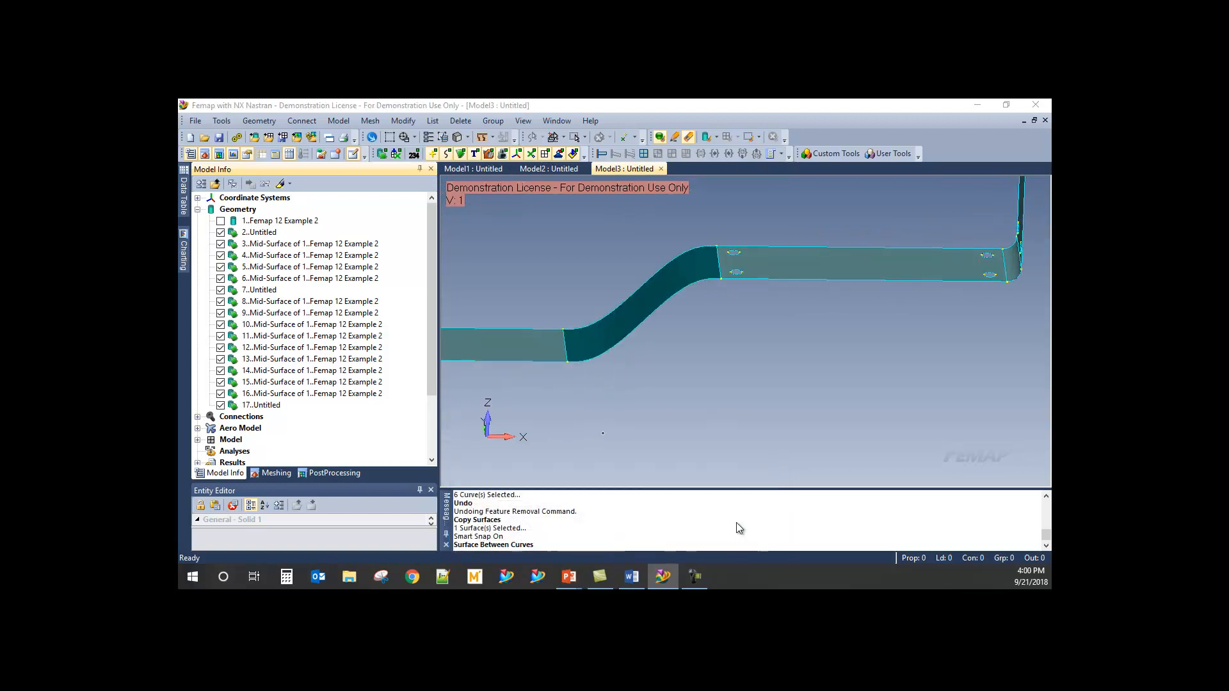
middle_click_drag(706, 324, 763, 493)
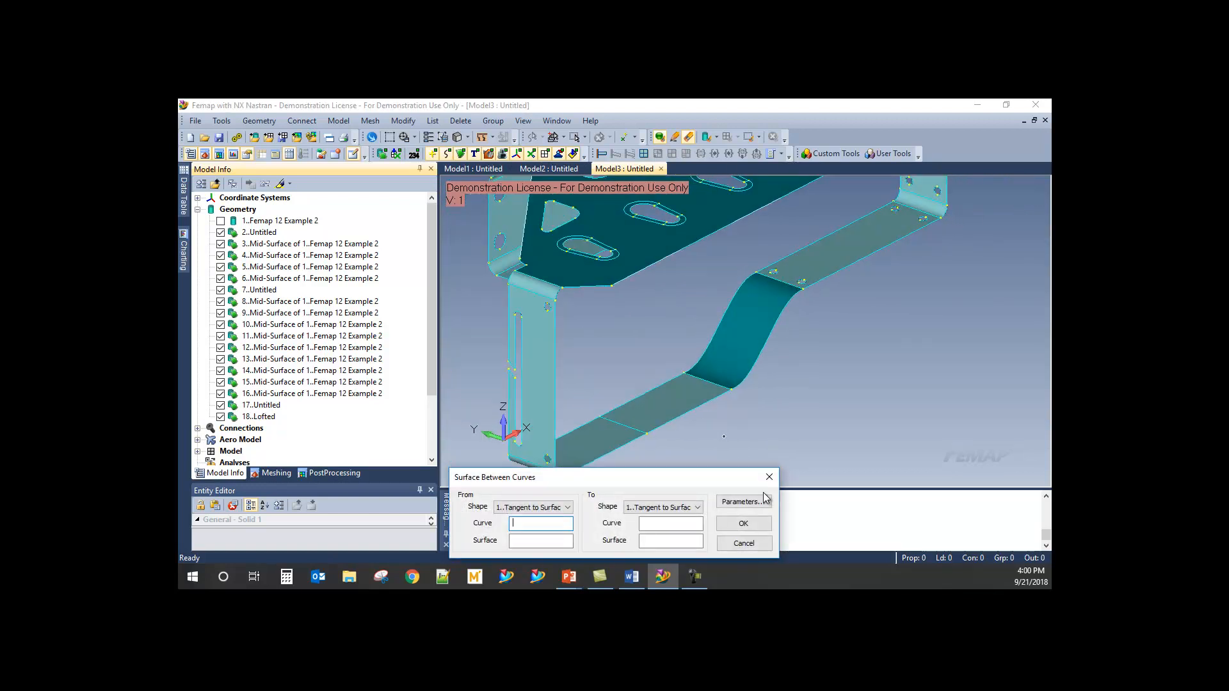
left_click(768, 480)
middle_click_drag(765, 384, 724, 280)
middle_click_drag(836, 258, 764, 338)
middle_click_drag(685, 410, 724, 402)
middle_click_drag(642, 272, 616, 301)
middle_click_drag(719, 345, 530, 260)
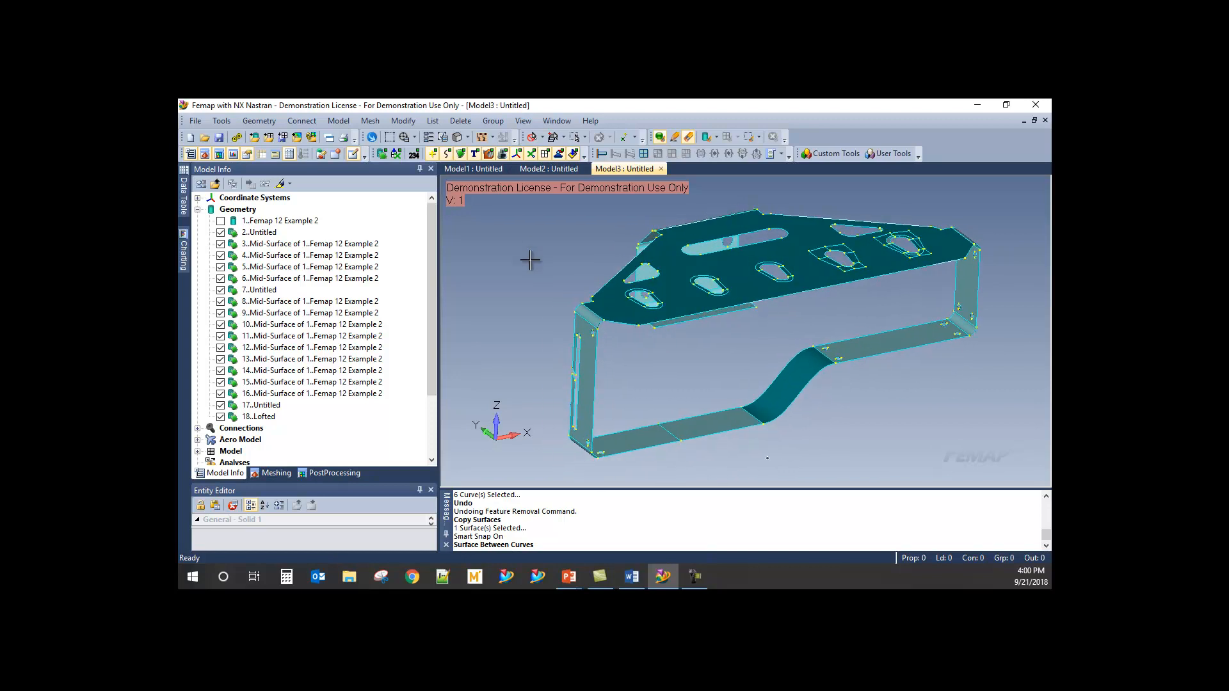
- Open the model file Pg392 Criteria Plots Example.modfem
left_click(194, 121)
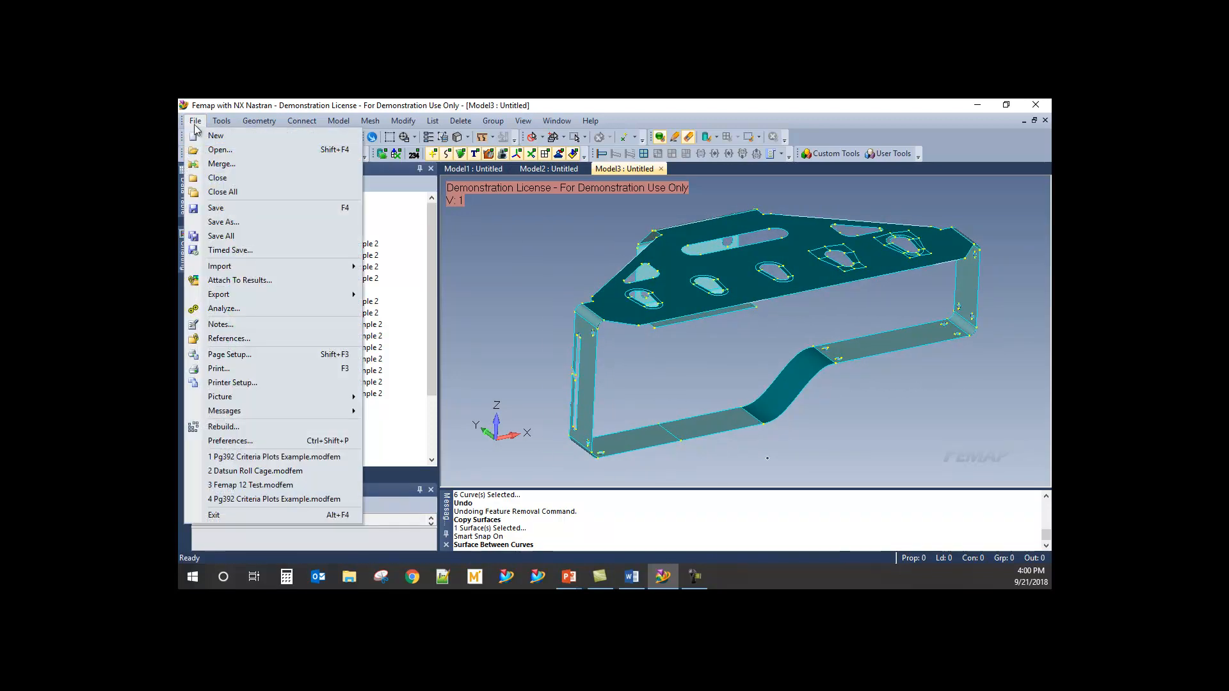
left_click(231, 154)
left_click(562, 249)
left_click(738, 486)
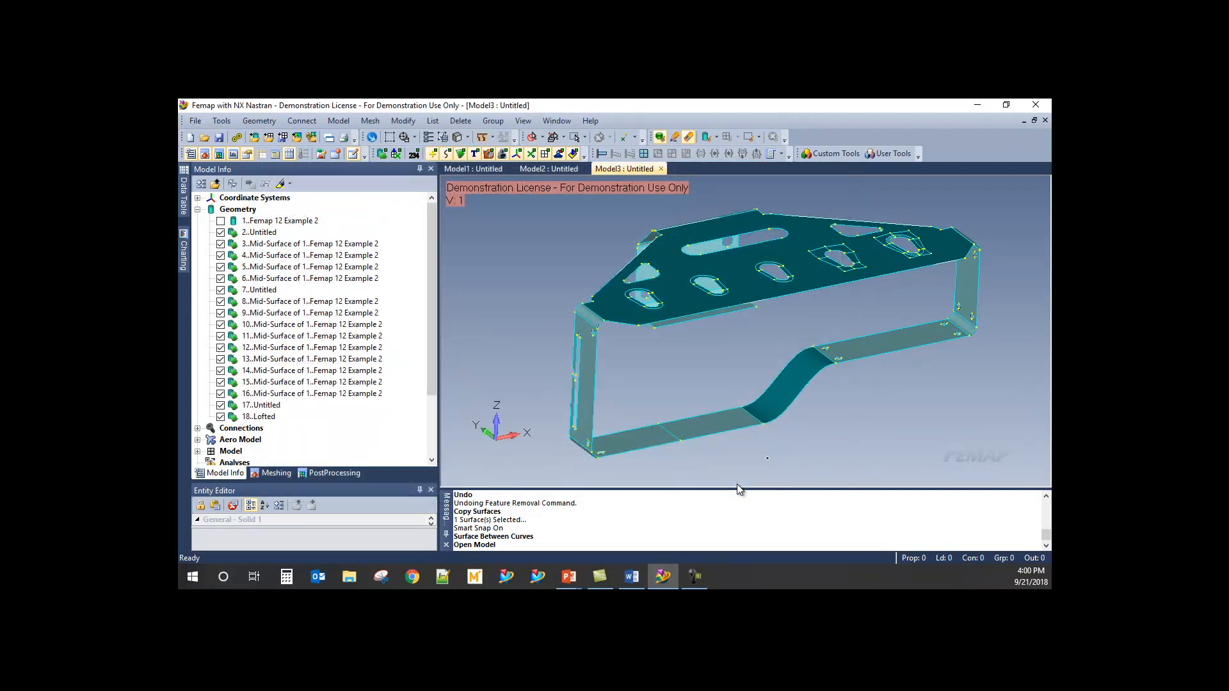
left_click(599, 431)
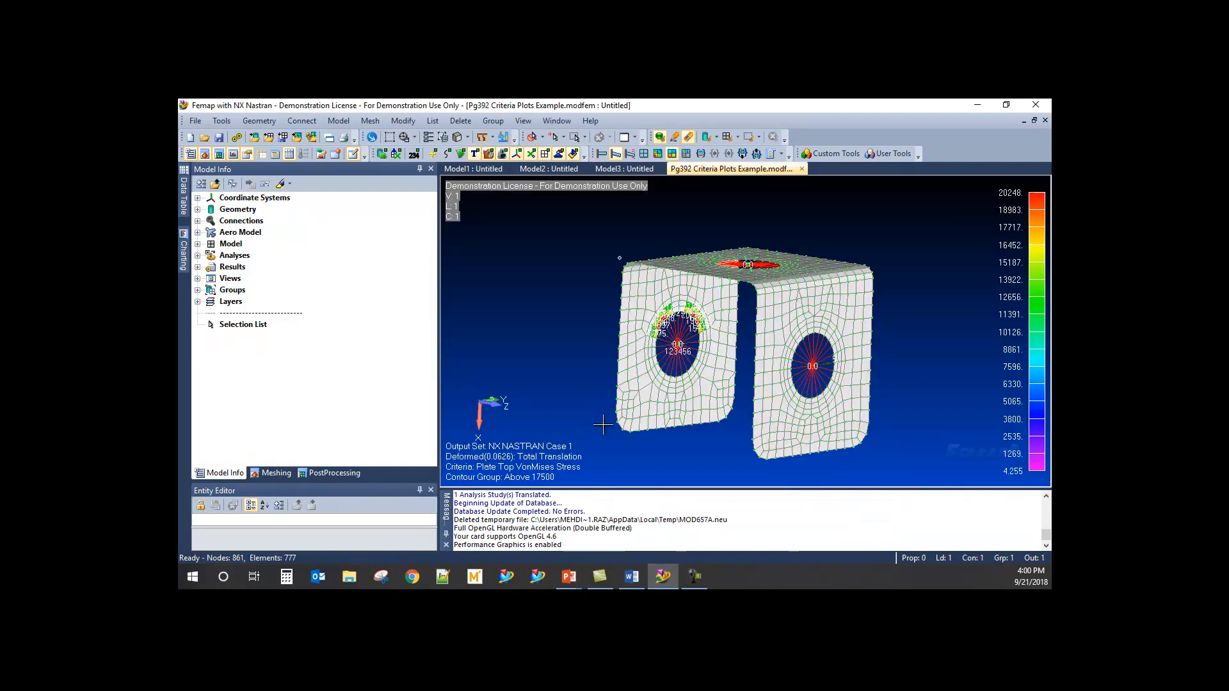
- Display the contour post-processing settings for the criteria plot and inspect the stressed elements around the side plate hole
middle_click_drag(922, 356, 748, 334)
left_click(326, 473)
left_click(224, 211)
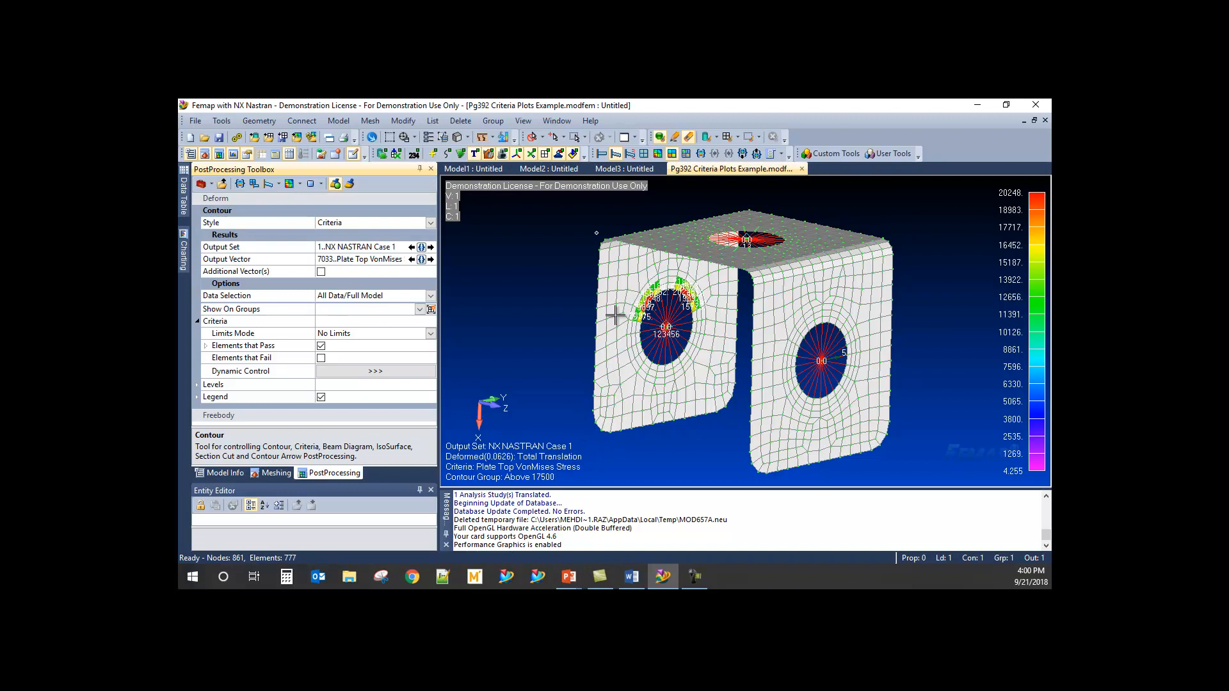
middle_click_drag(722, 332, 718, 342)
scroll(718, 343, "up", 6)
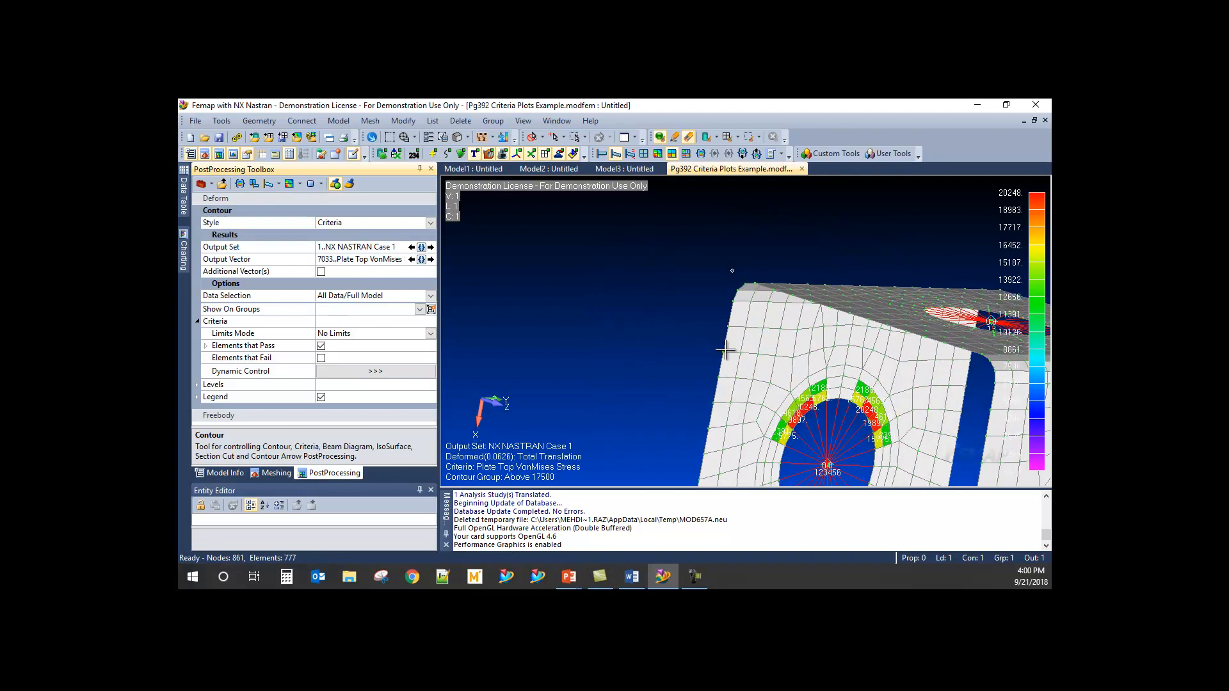
scroll(715, 348, "down", 8)
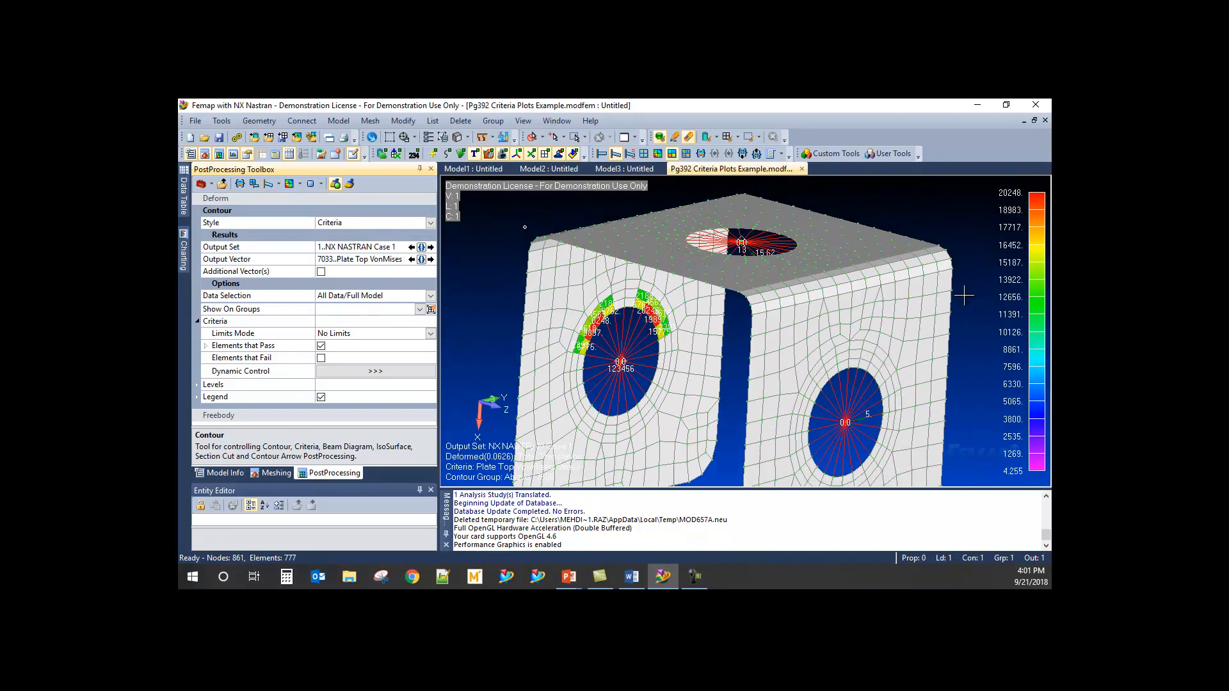
- Reposition the contour legend horizontally along the upper edge of the view and move the license and view legend to the lower-right corner
mouse_move(1038, 280)
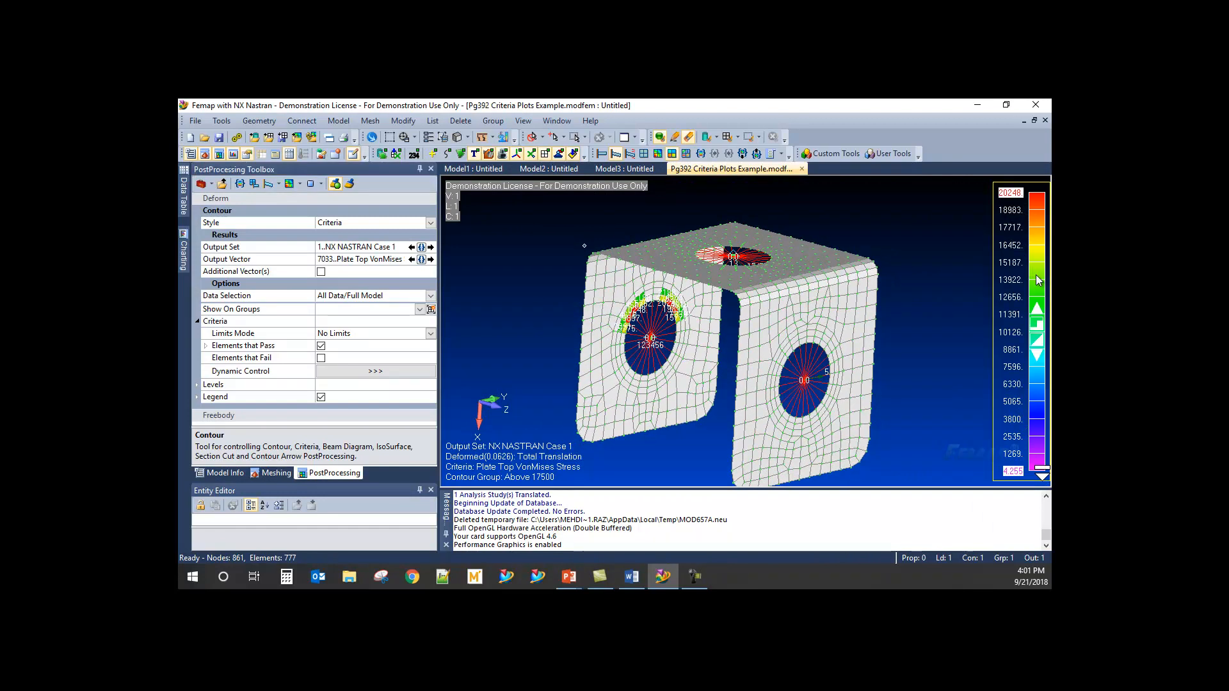
left_click_drag(1035, 276, 983, 223)
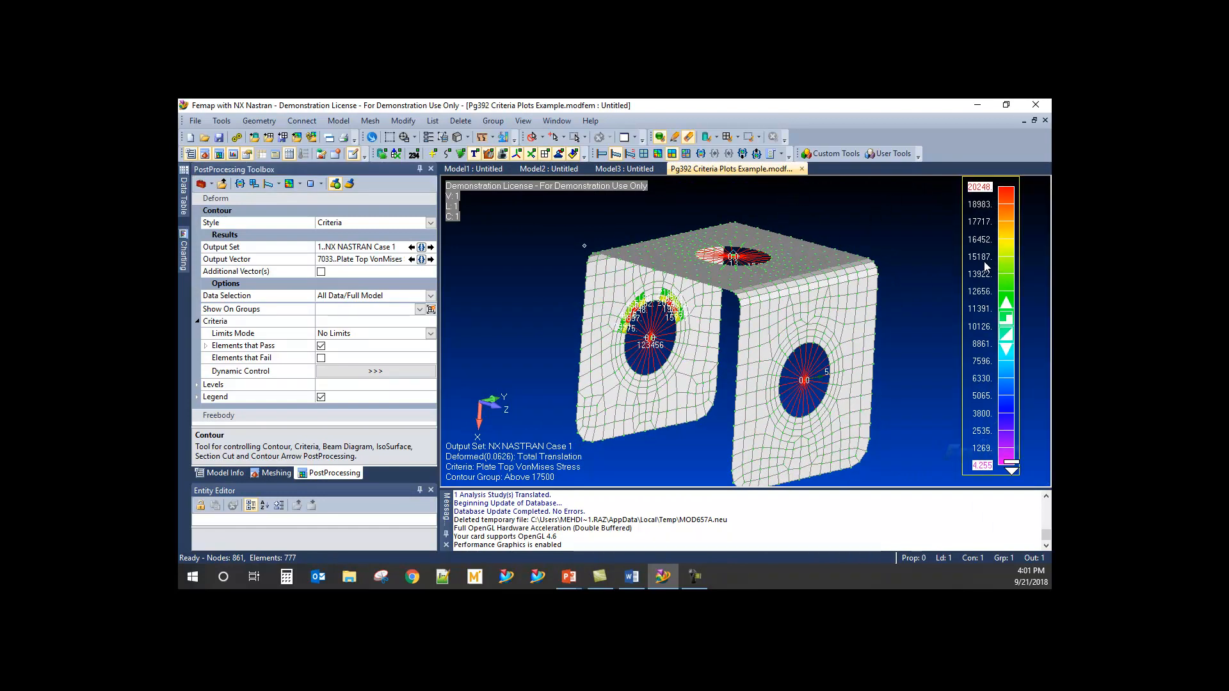
mouse_move(997, 251)
middle_mouse_down()
mouse_move(883, 275)
mouse_move(1006, 266)
mouse_move(974, 253)
mouse_move(1005, 254)
middle_mouse_up()
mouse_move(1005, 254)
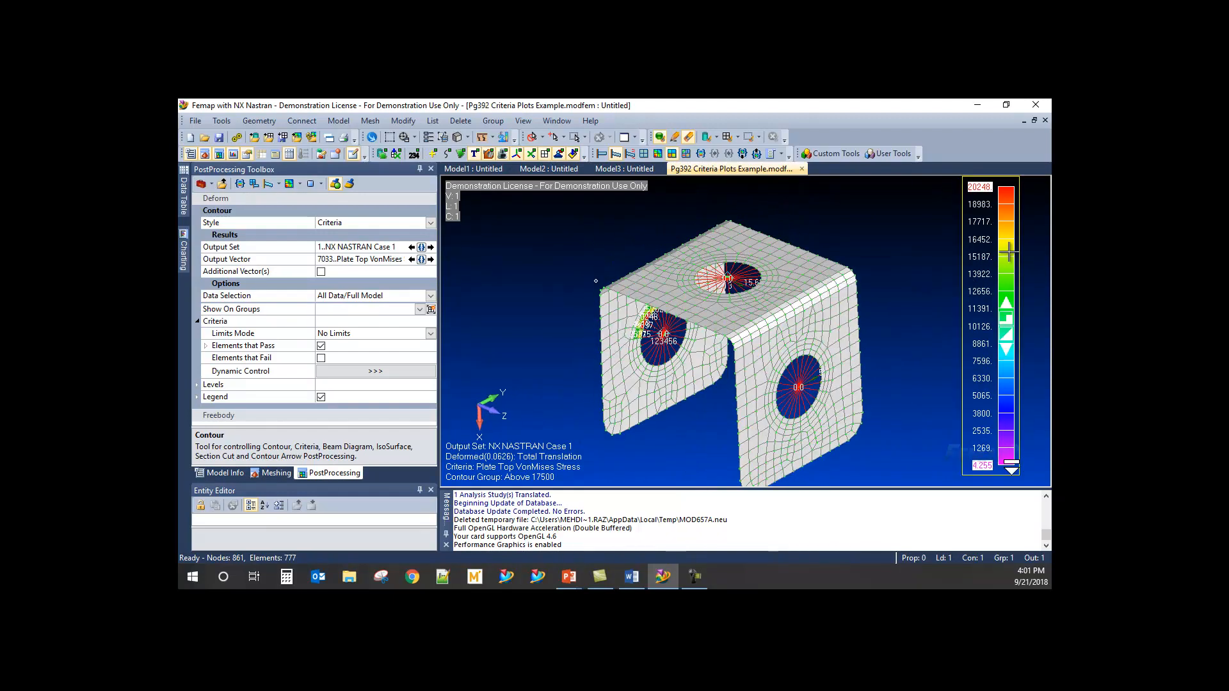
left_click_drag(1008, 255, 870, 191)
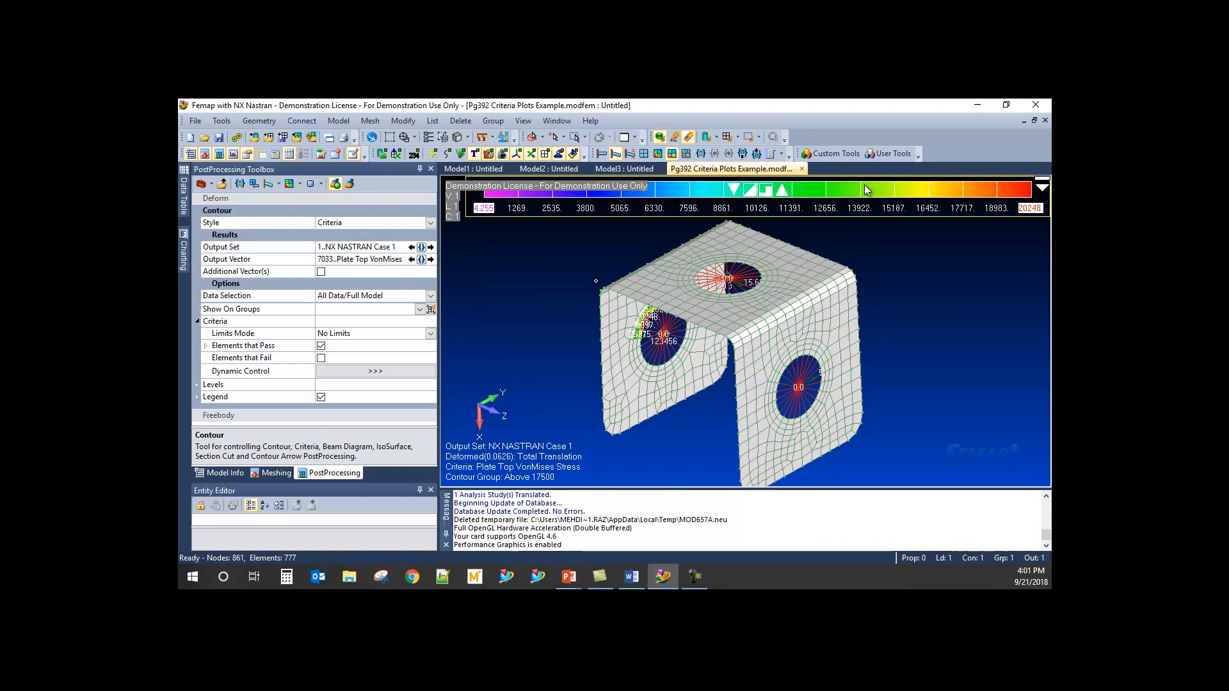
middle_click_drag(820, 236, 562, 186)
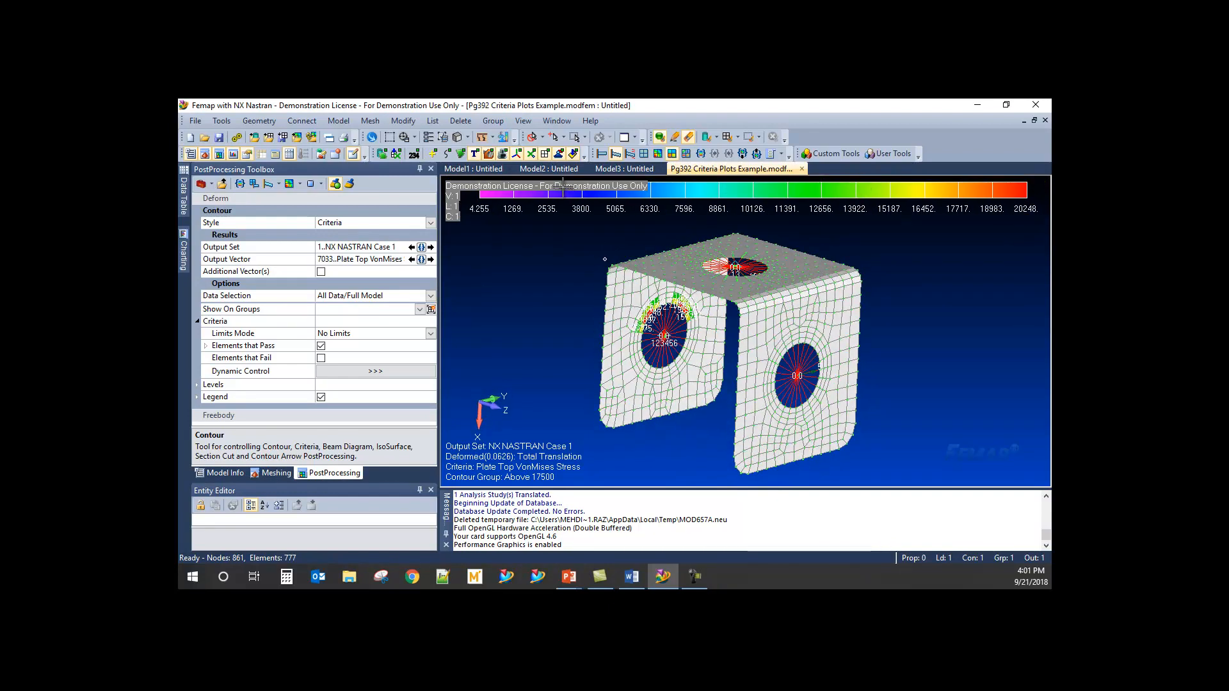
left_click_drag(563, 186, 958, 449)
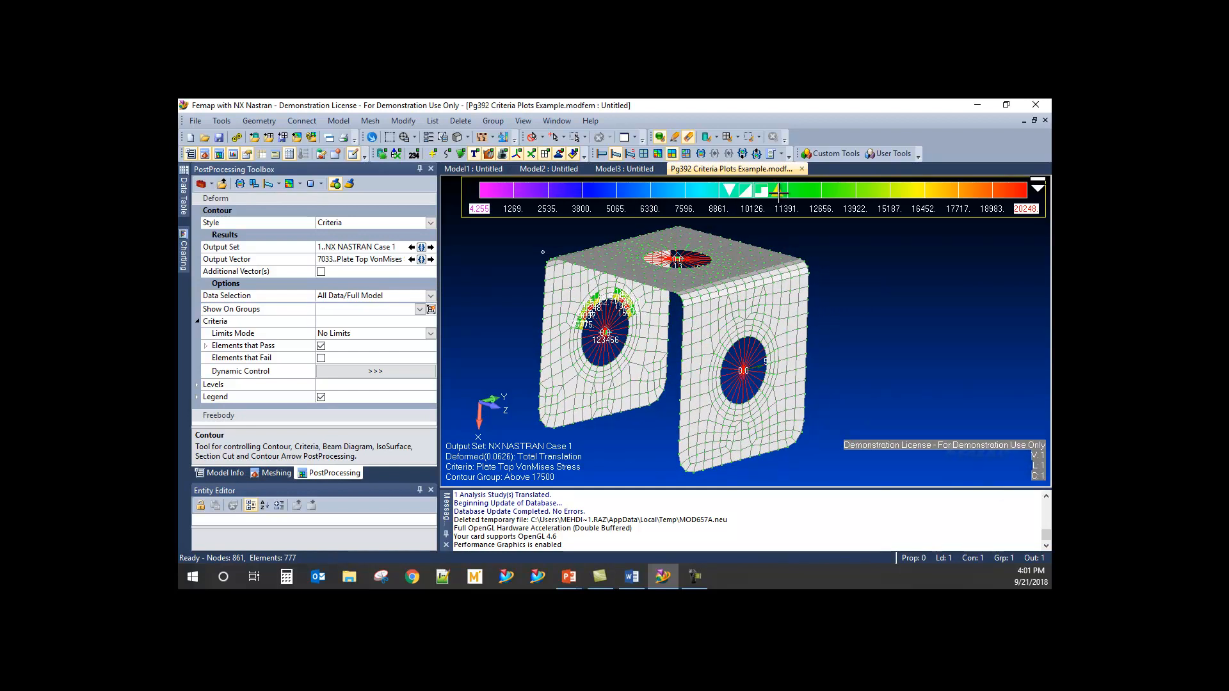
- Increase the contour legend by one level, then reduce it to 12 levels using the legend's on-screen controls
left_click(779, 193)
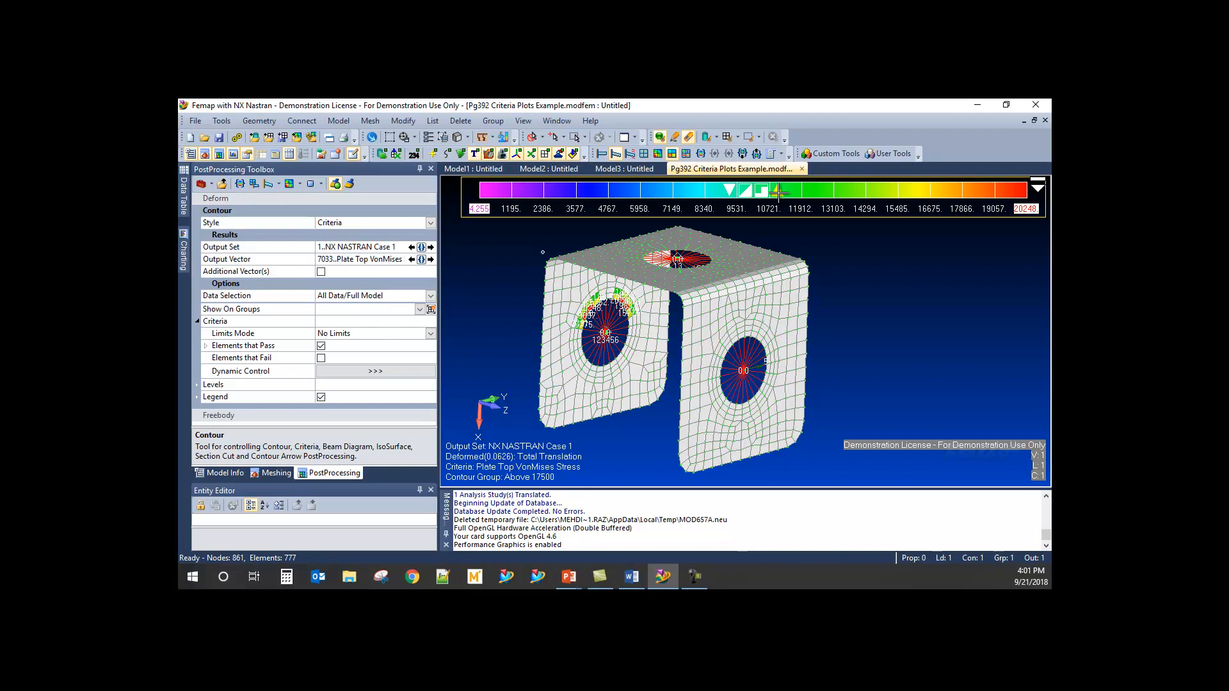
left_click(729, 191)
left_click(729, 191)
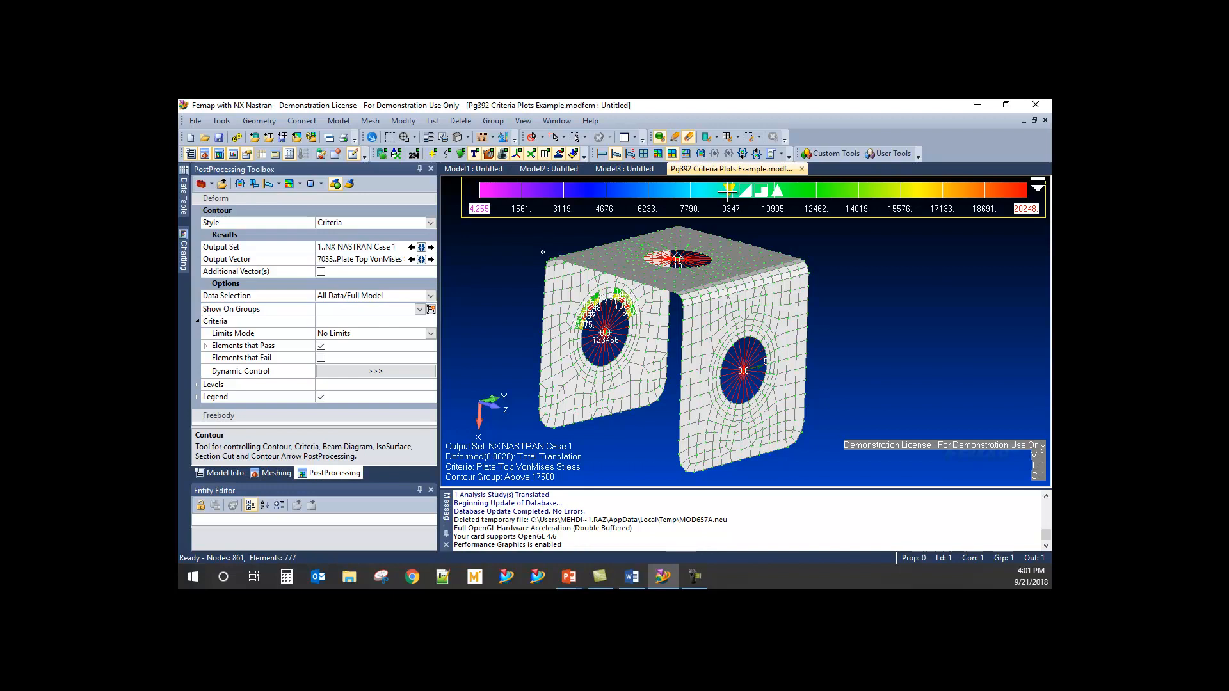
left_click(729, 191)
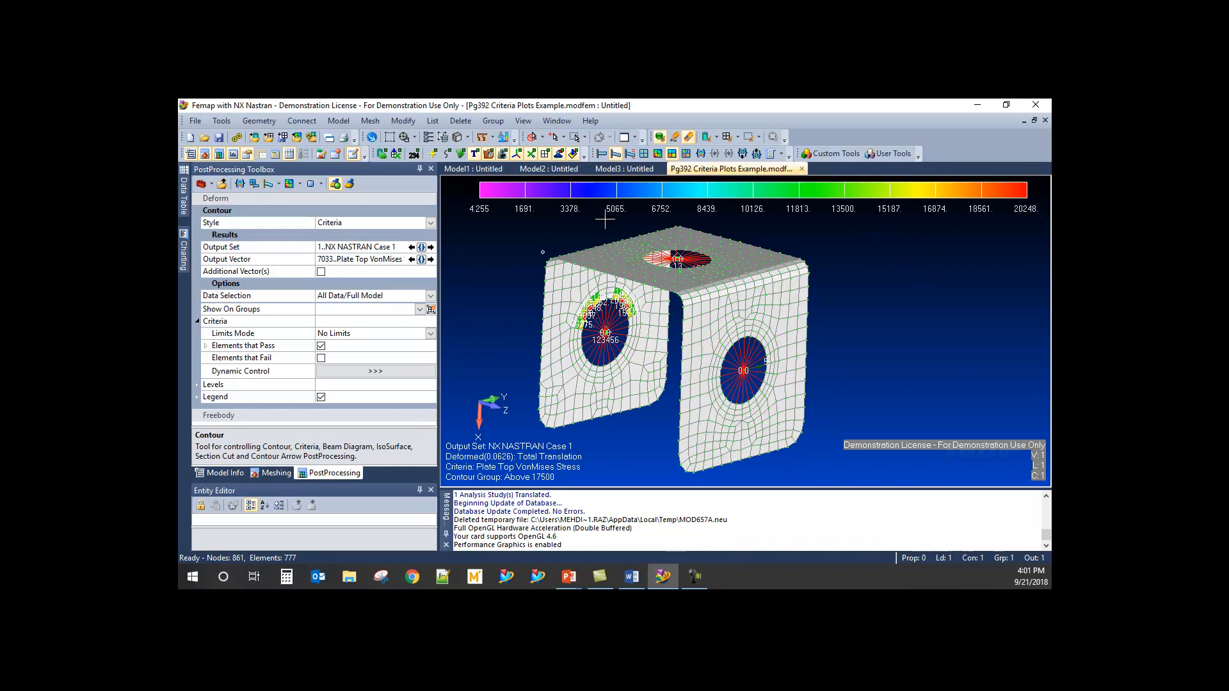
- Bring up the Contour/Criteria Legend view options directly from the on-screen contour legend and close them without changes
mouse_move(835, 213)
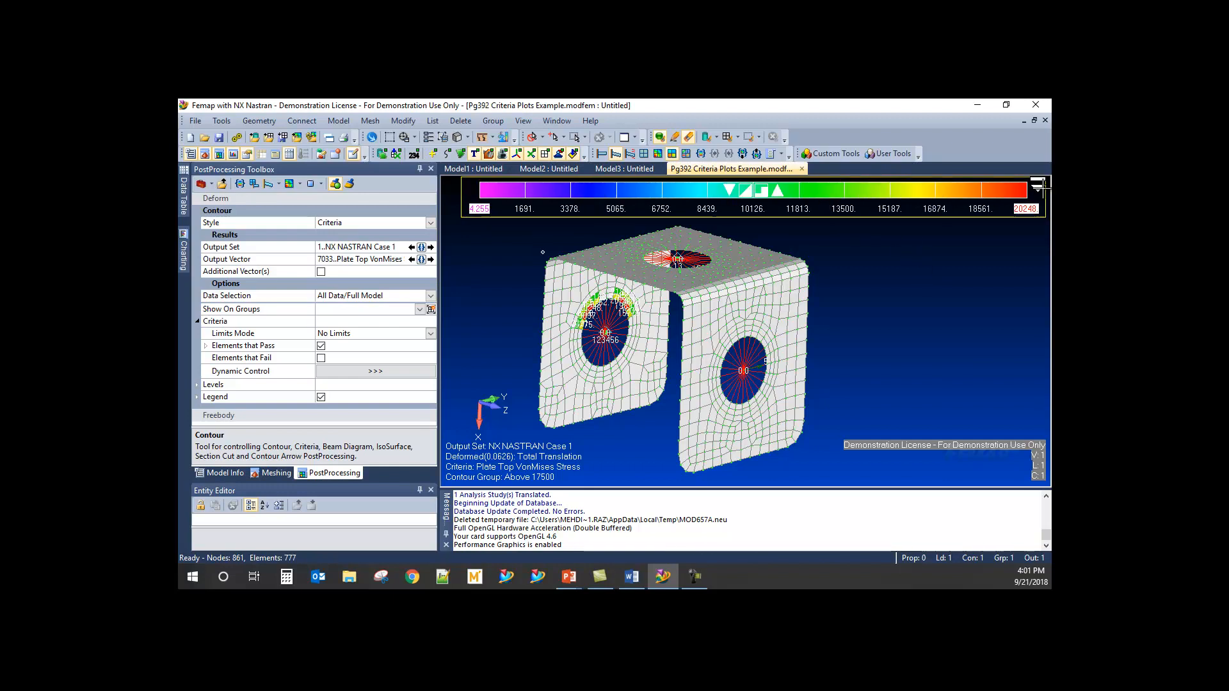
double_click(1038, 186)
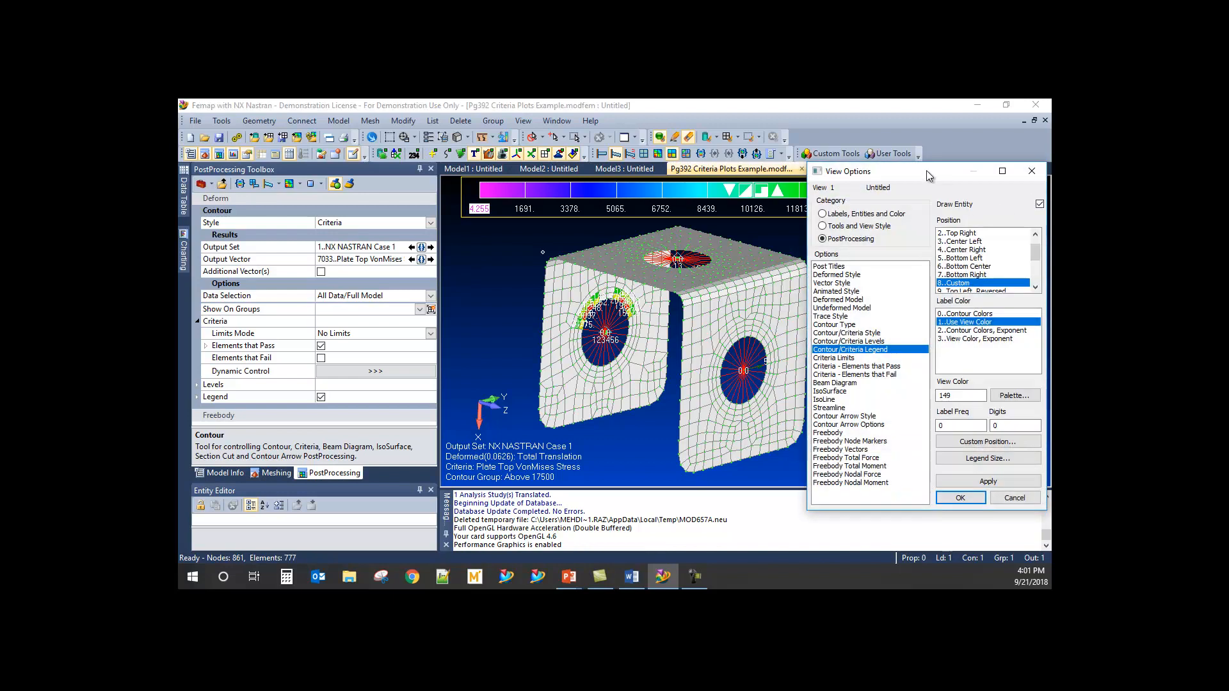
left_click(1032, 171)
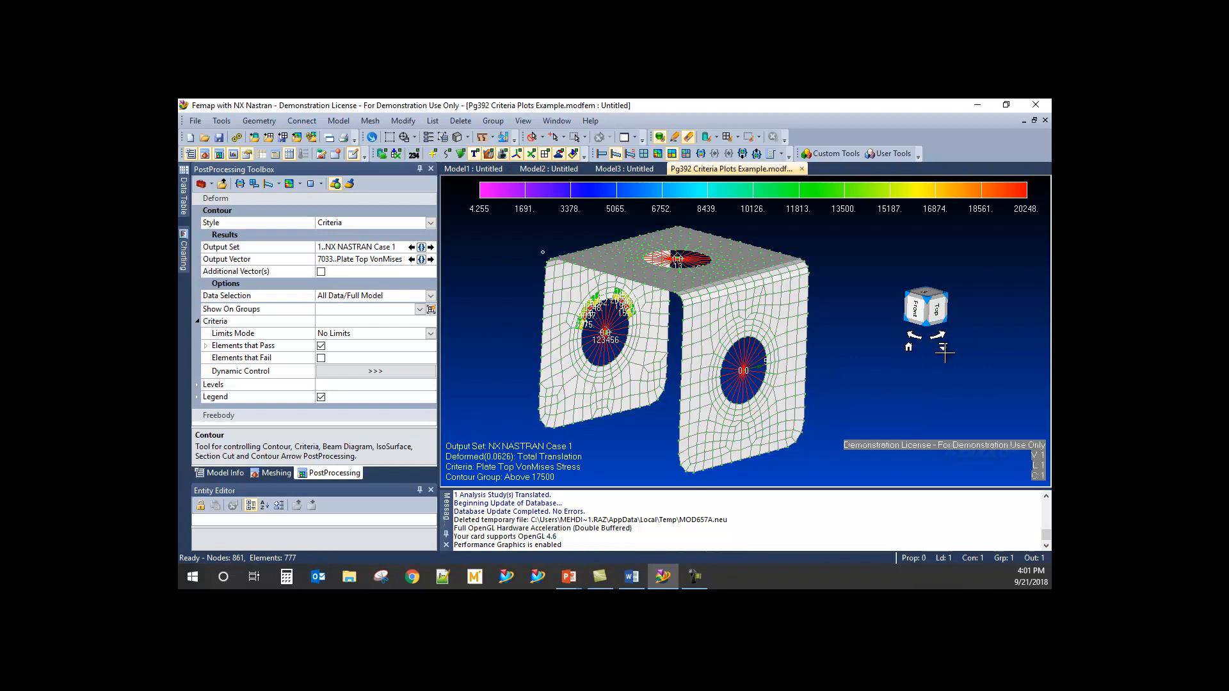
- Set the size of the view axes to 25 percent in the view options
key("F6")
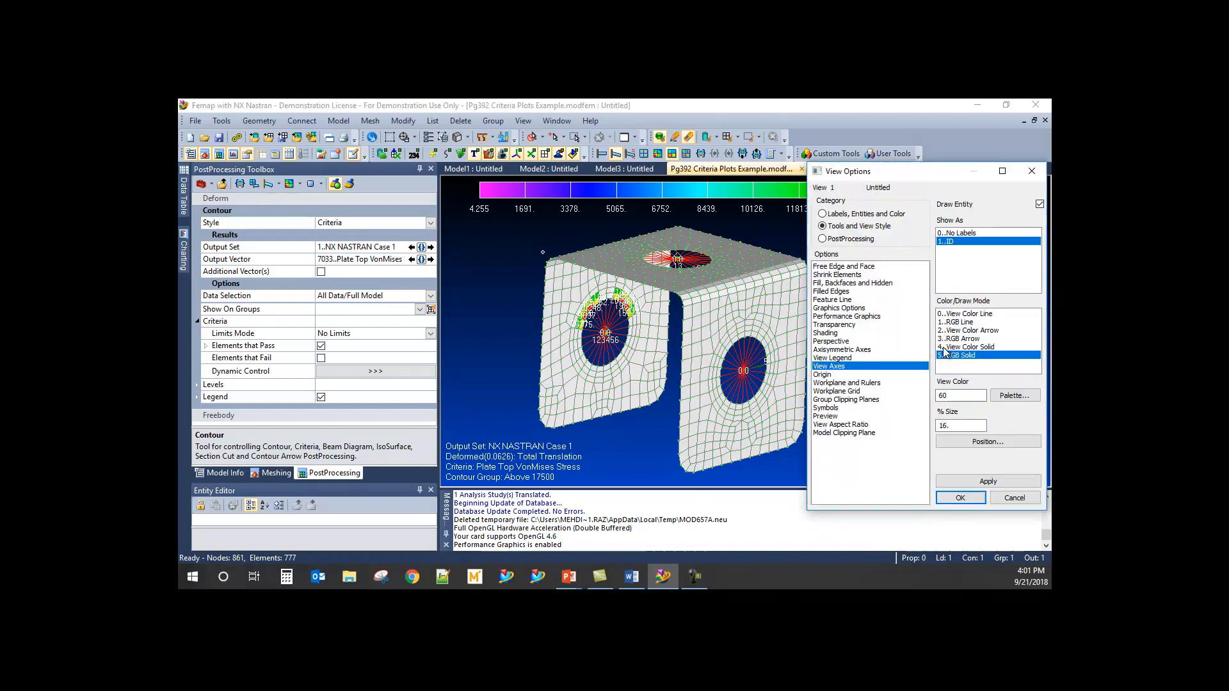
key("Tab")
key("Tab")
type("25")
left_click(963, 498)
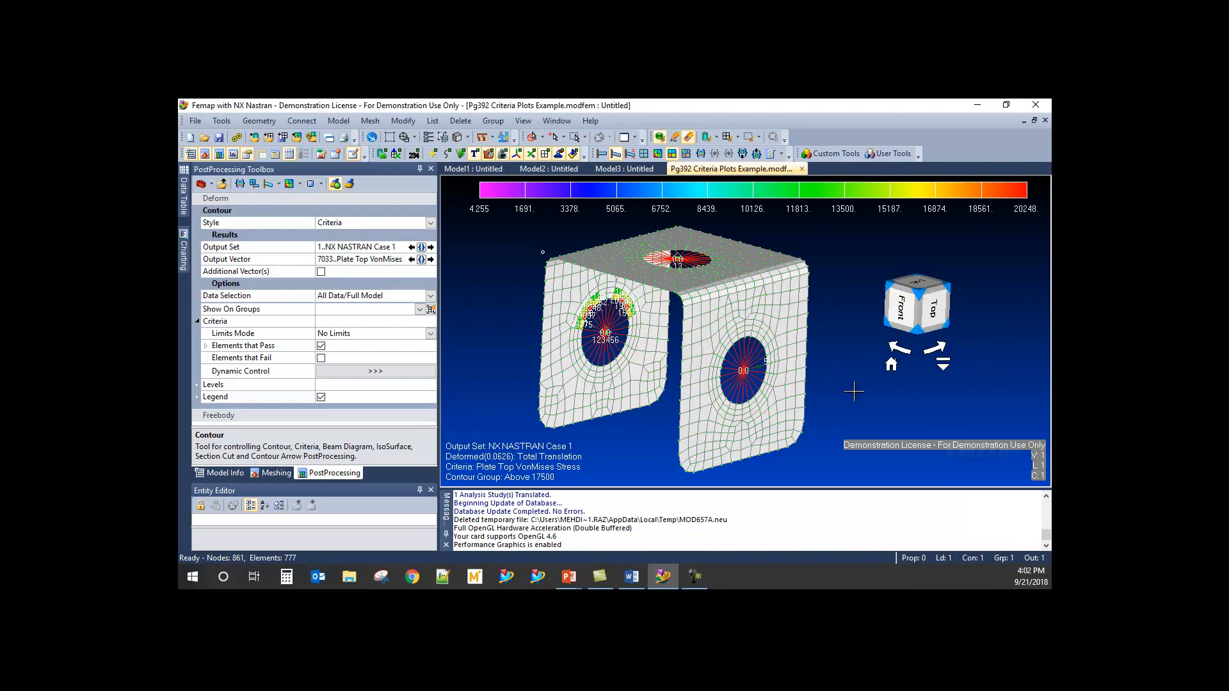
- Orient the model to the Front face with the view cube, turn it to the adjacent Bottom face, and rotate it back to an angled view
left_click(904, 304)
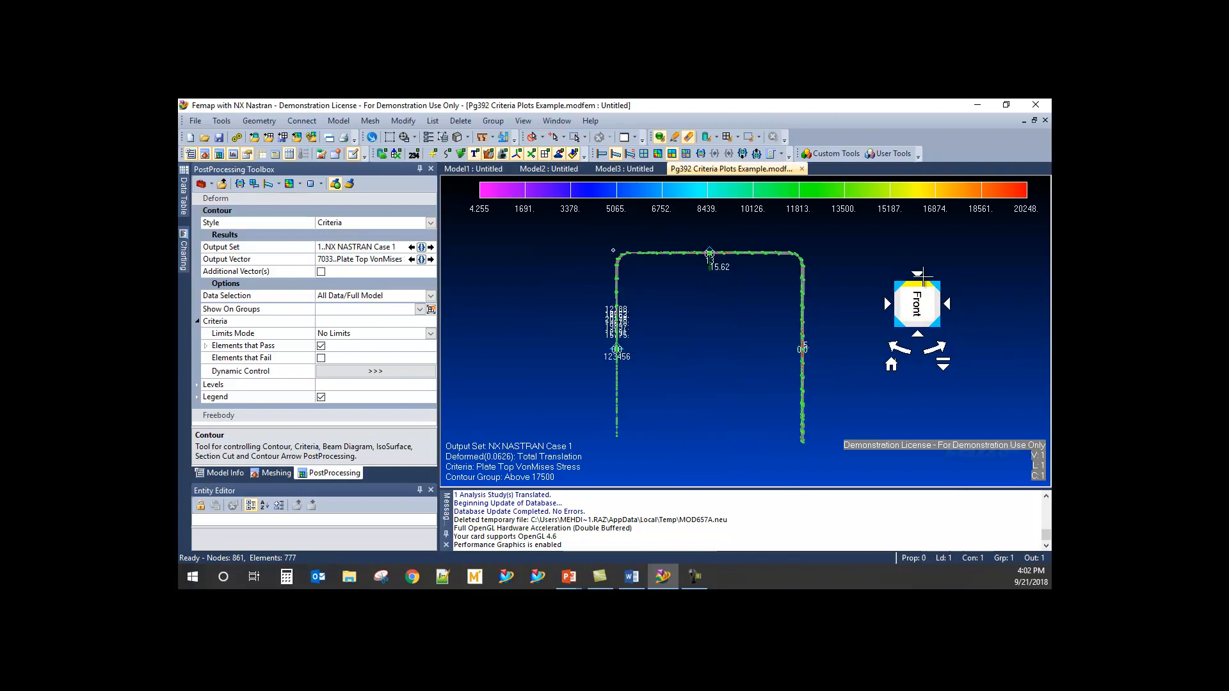
left_click(887, 304)
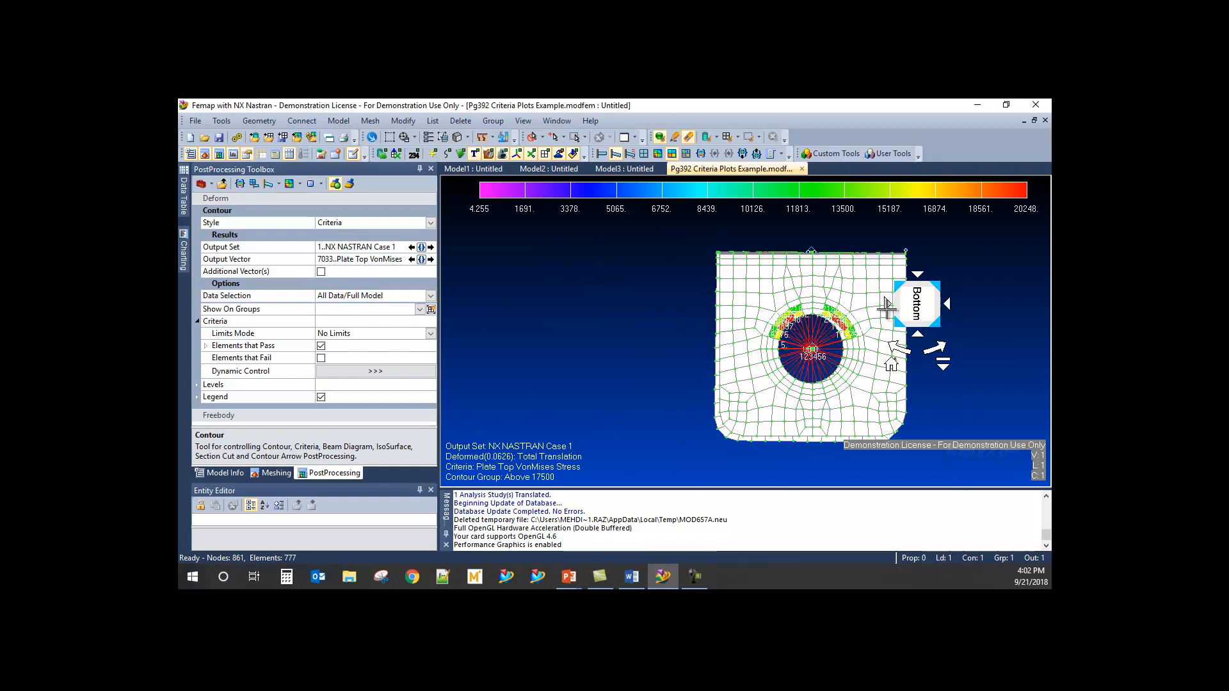
left_click(886, 309)
middle_click_drag(985, 312, 700, 416)
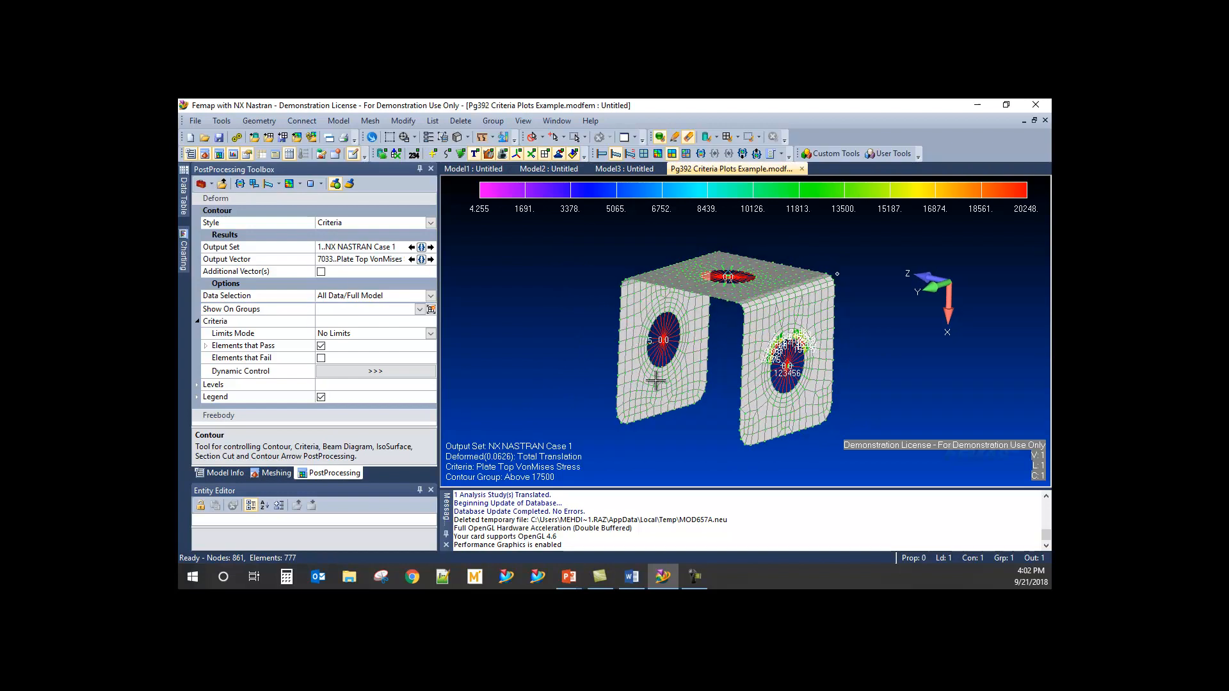
- Start the Report Generator and enter the author's name, company Saratech, organization Stress Example and description "This is an example"
left_click(221, 121)
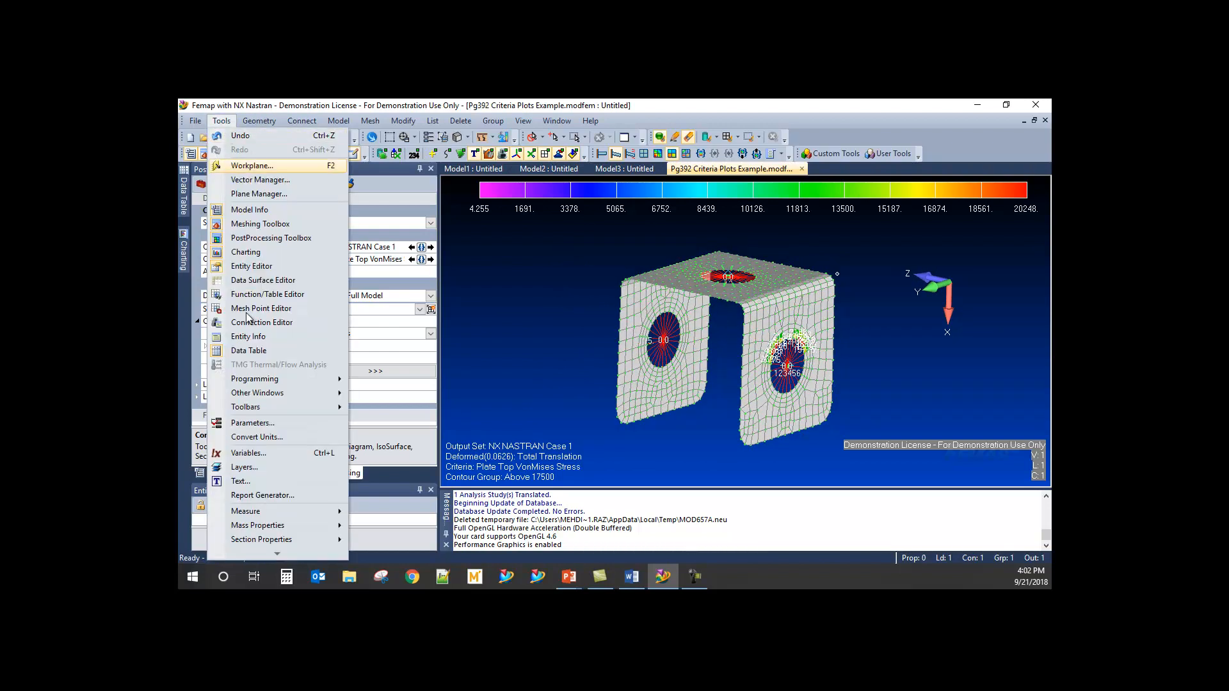
left_click(252, 496)
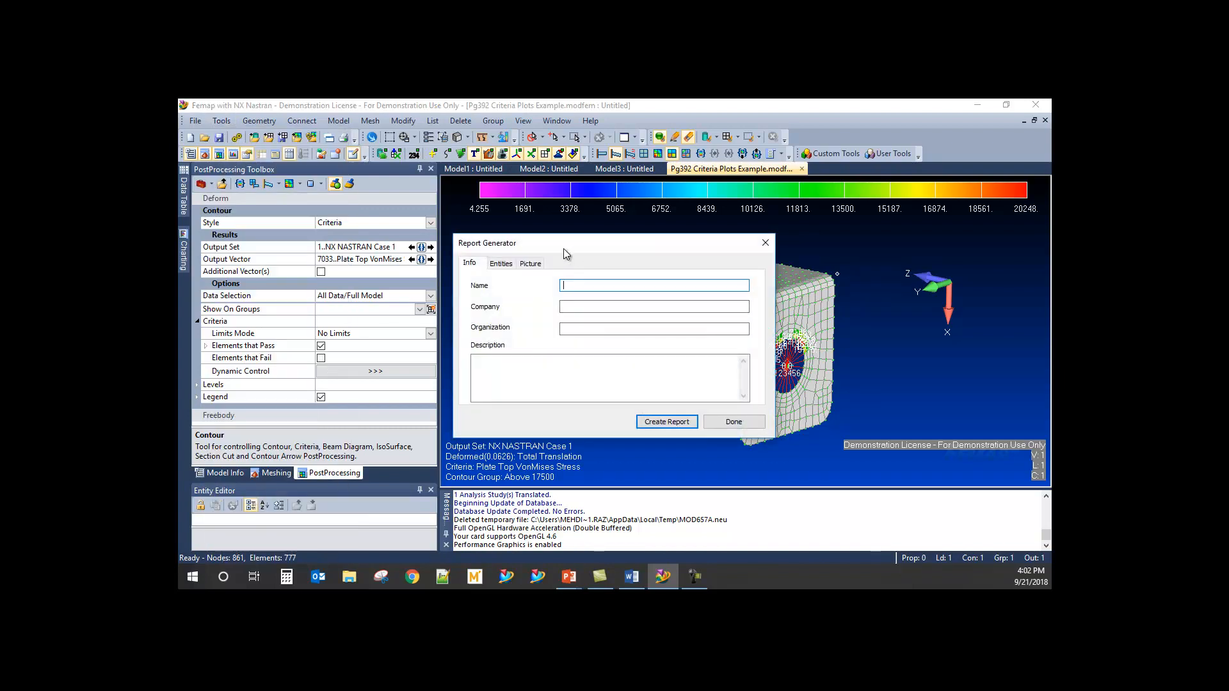
left_click_drag(563, 237, 393, 251)
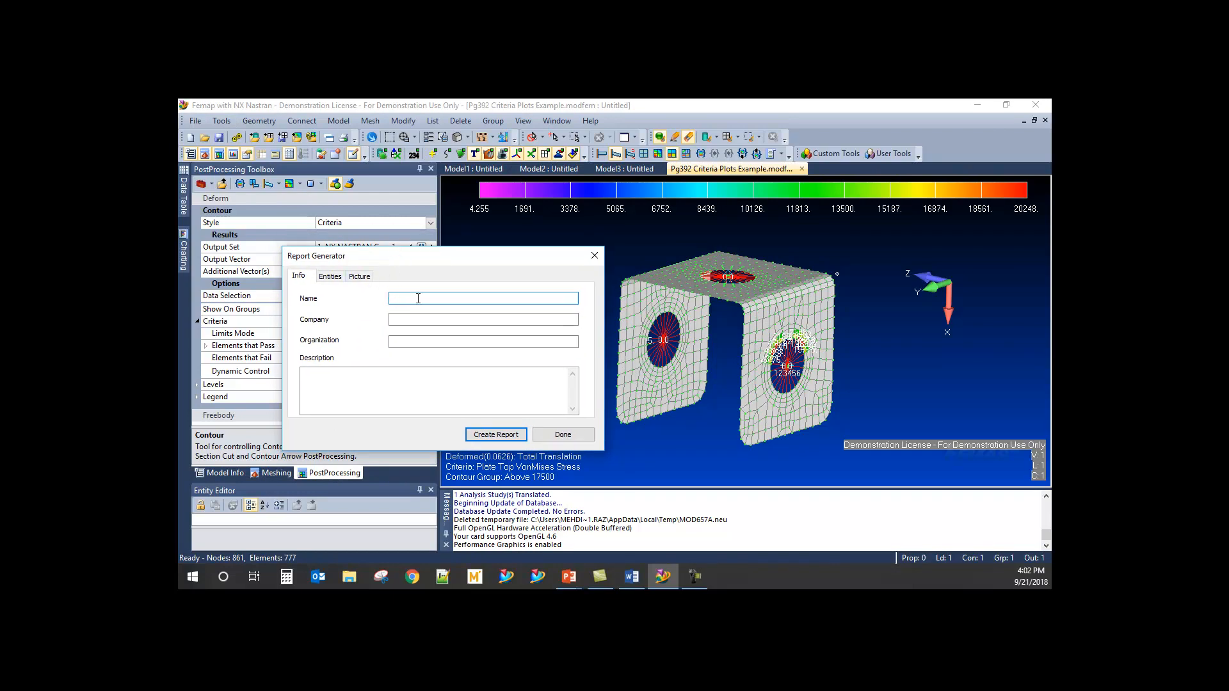
type("Mehdi")
key("Tab")
type("Saratech")
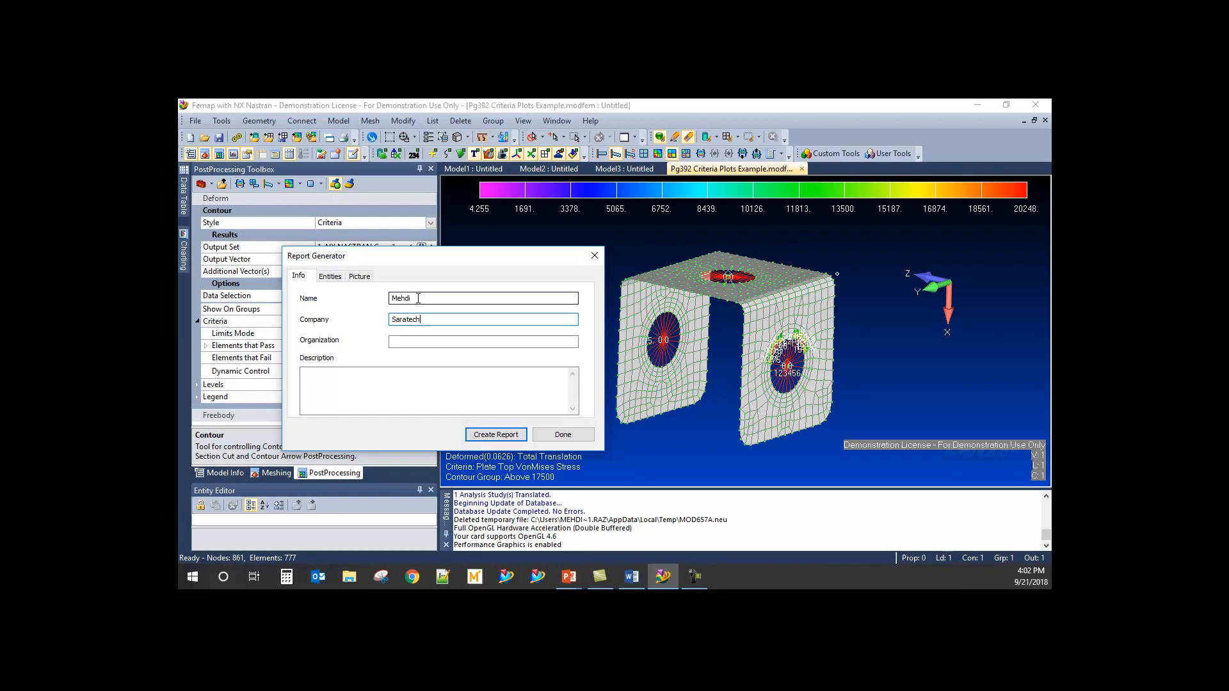
key("Tab")
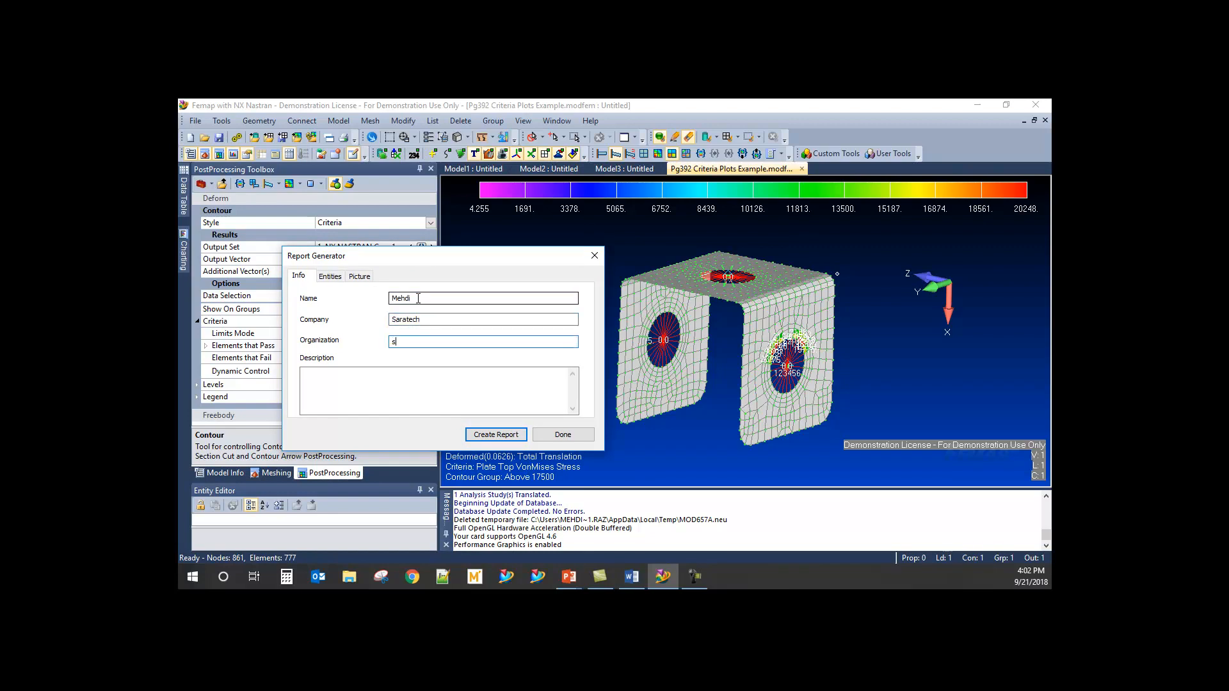
key("BackSpace")
left_click(331, 395)
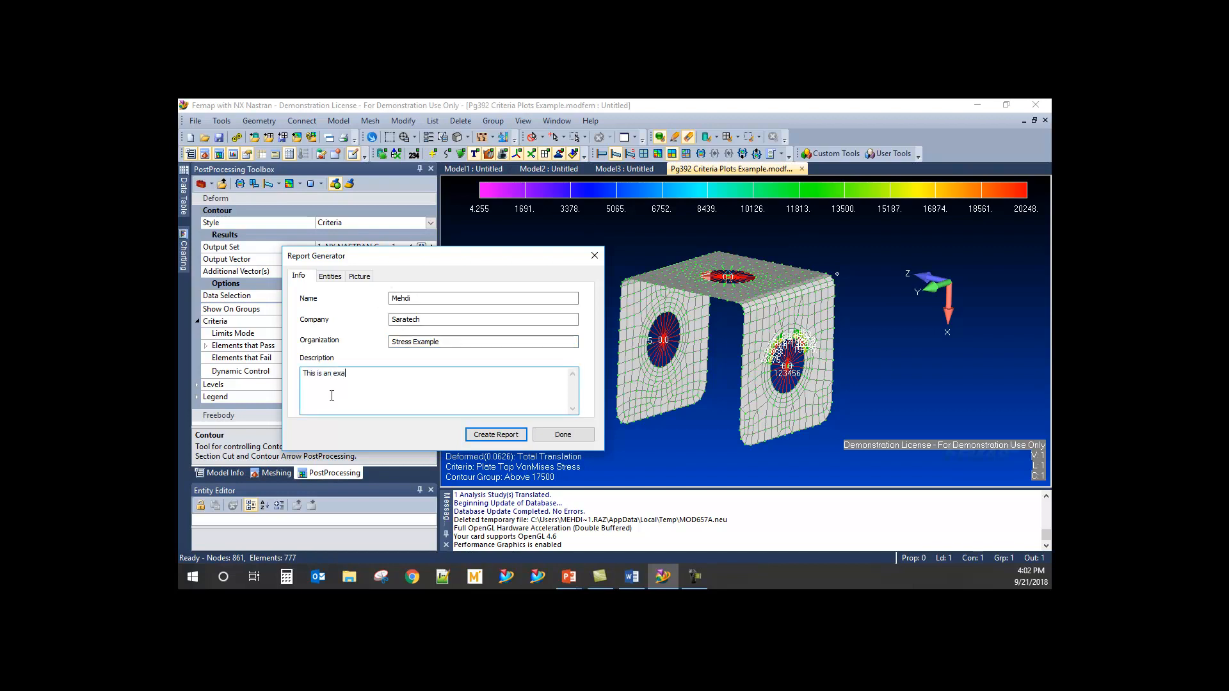
- Set the report's output entities to Select and review the report's picture options
left_click(331, 276)
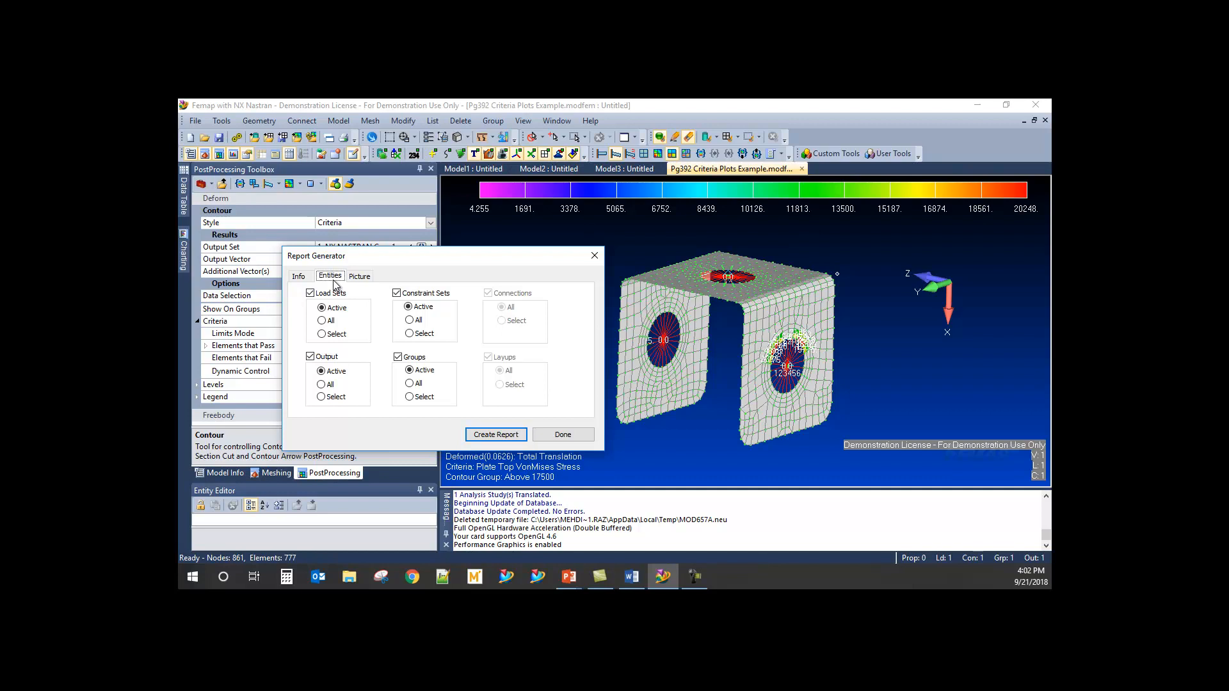
left_click(299, 276)
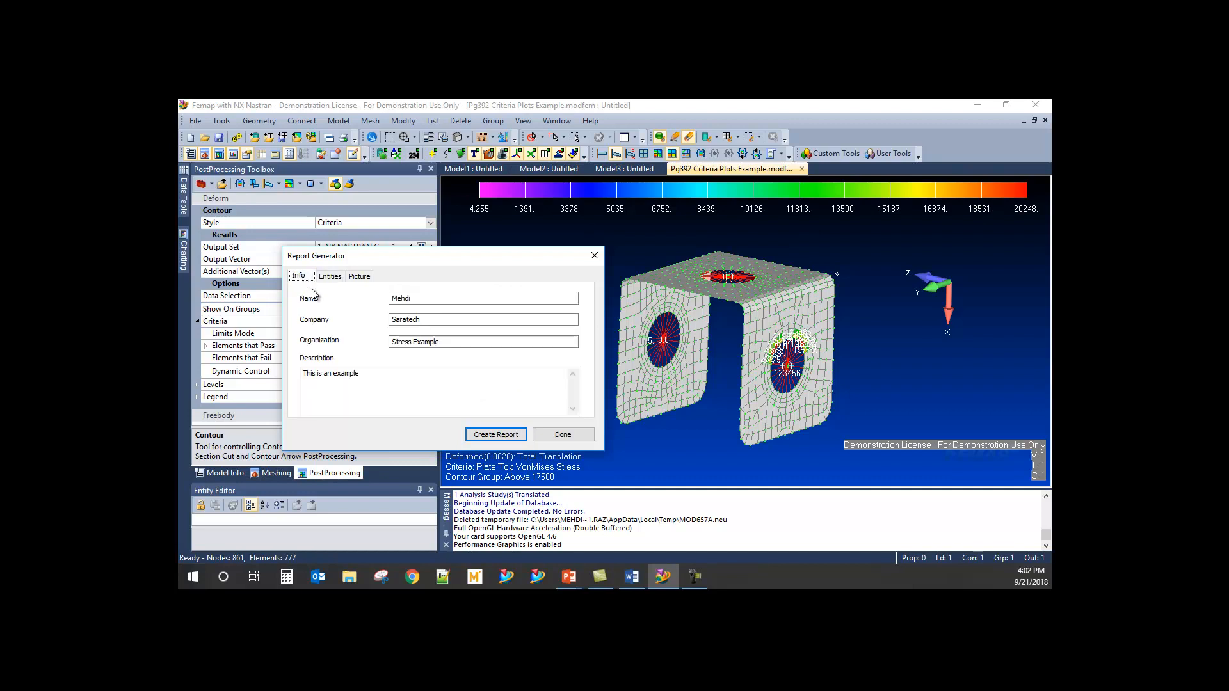
left_click(330, 277)
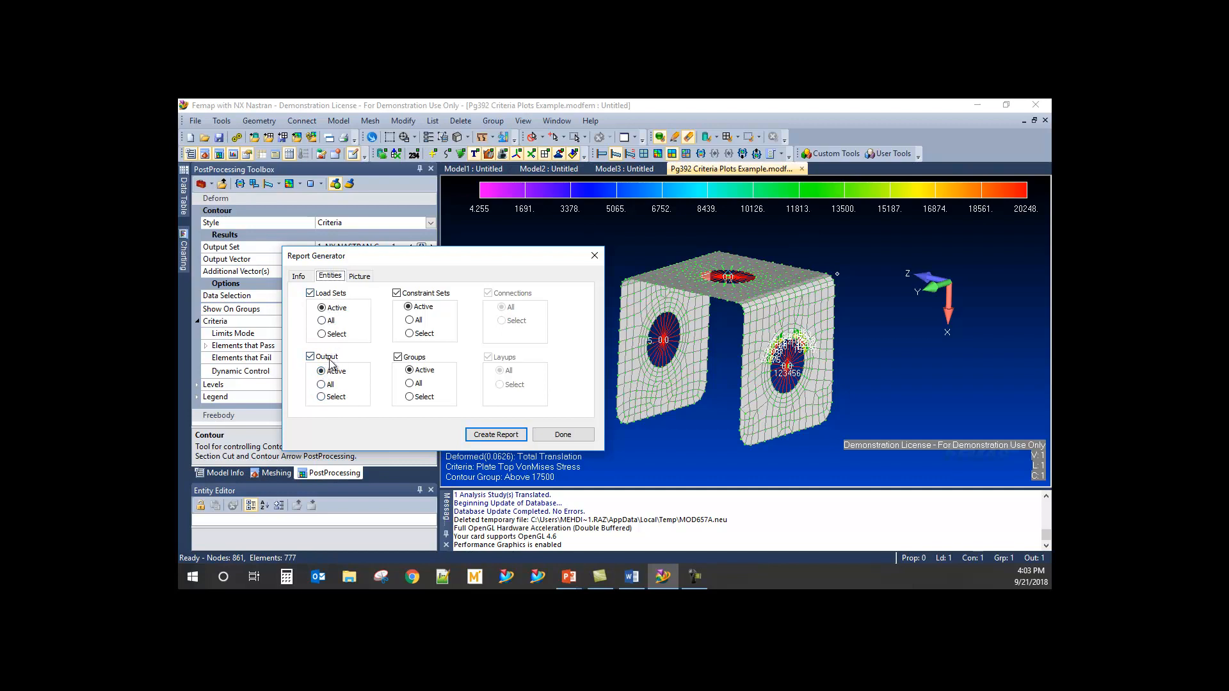
left_click(327, 384)
left_click(326, 397)
left_click(363, 278)
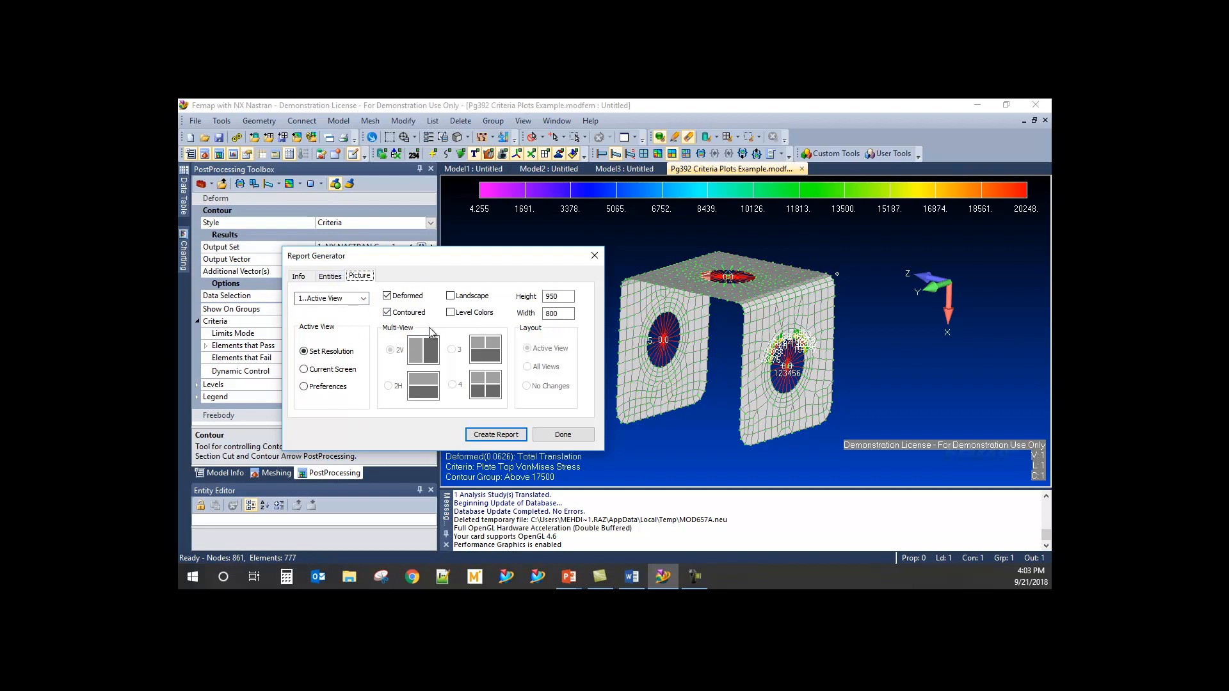
left_click(330, 276)
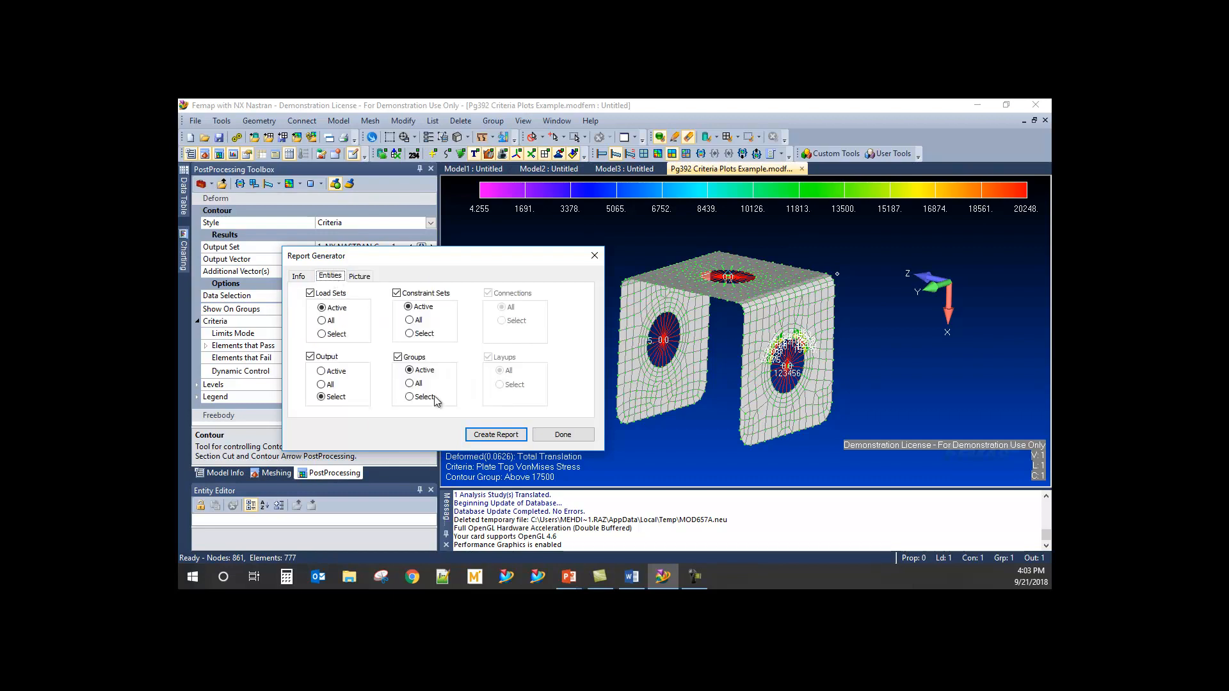
- Create the report with Total, T1, T2 and T3 Translation, Total and T1 Applied Force, and PltC3 Top VnMises Stress among the output vectors
left_click(497, 435)
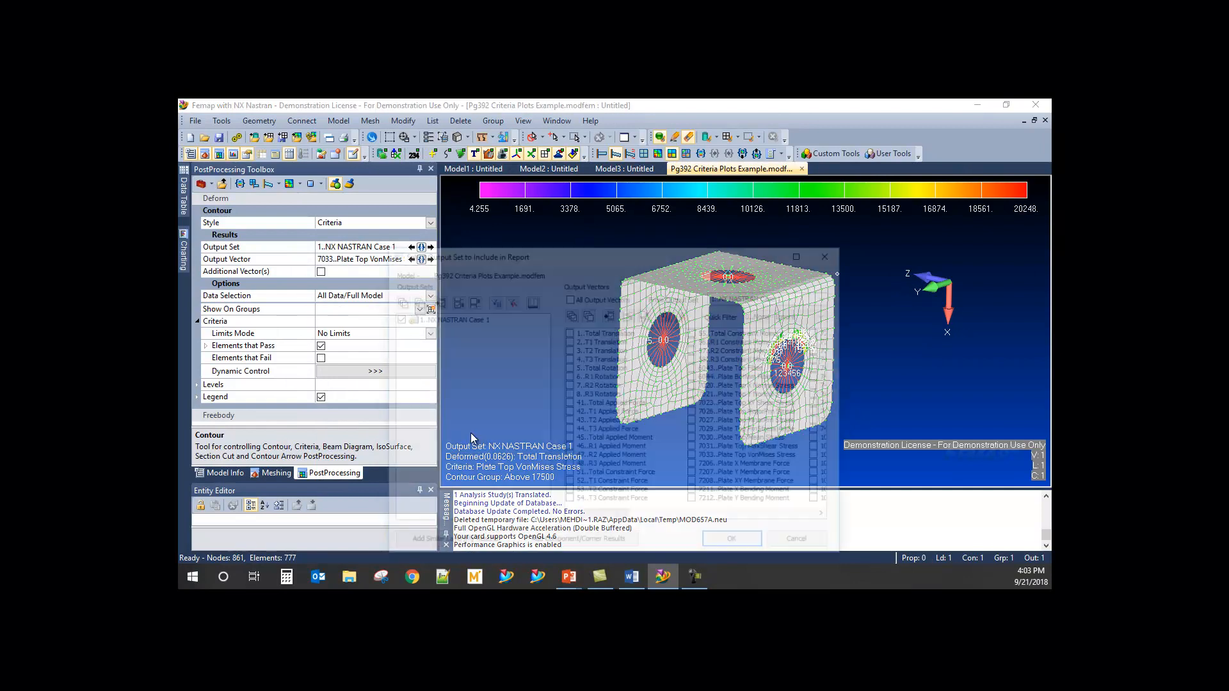
left_click_drag(577, 260, 440, 238)
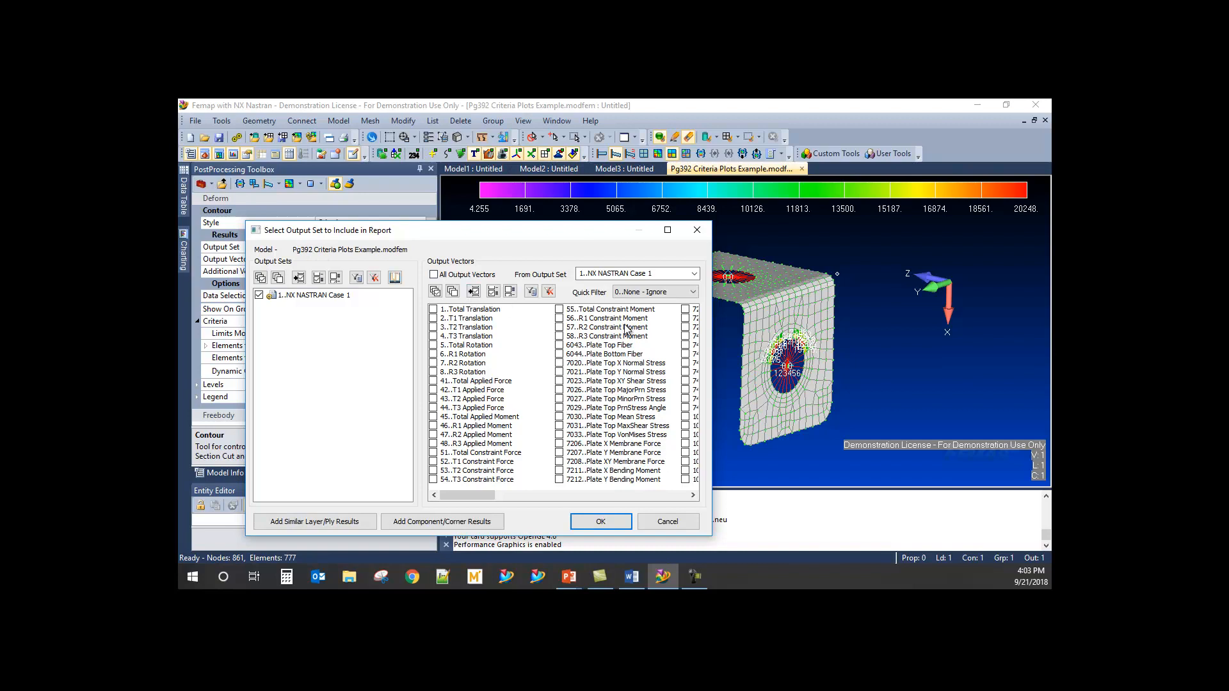
left_click(454, 310)
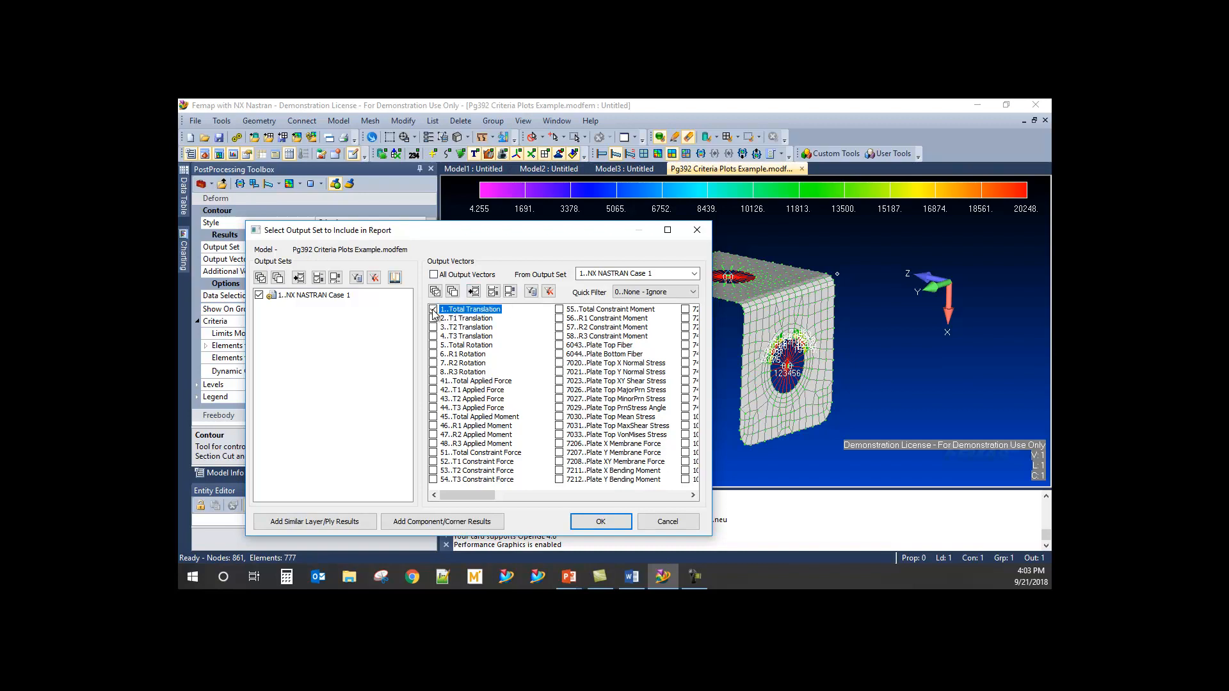
left_click(434, 318)
left_click_drag(488, 501, 522, 498)
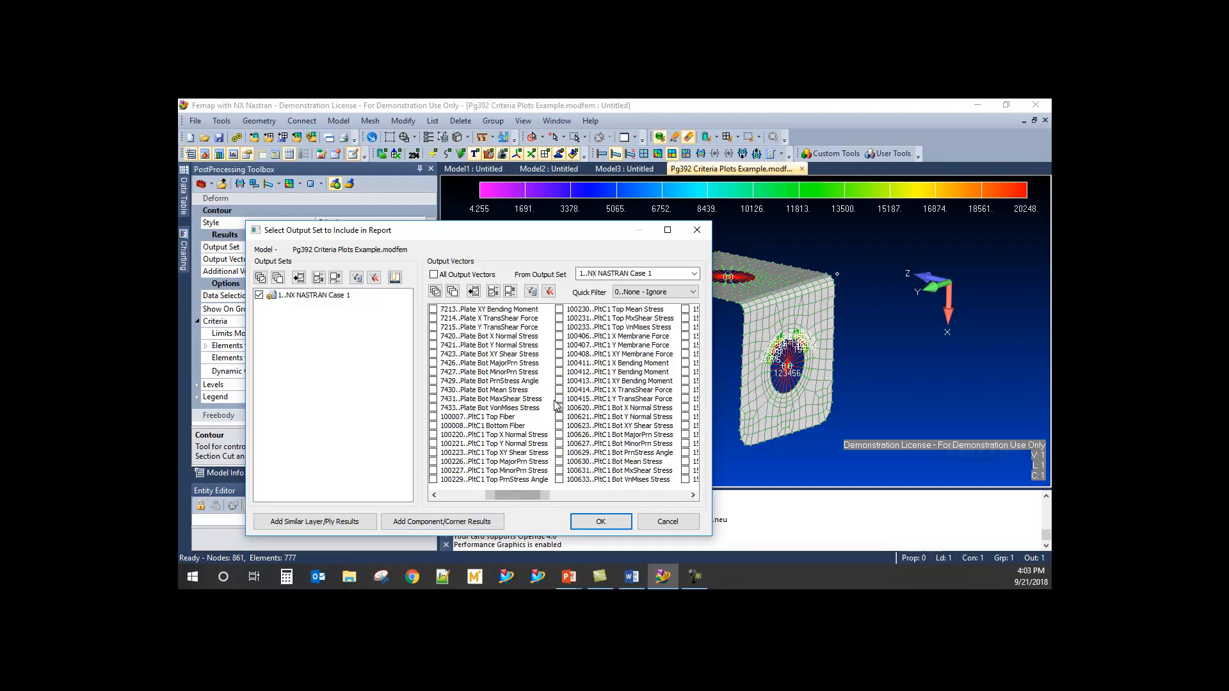
left_click_drag(541, 497, 572, 497)
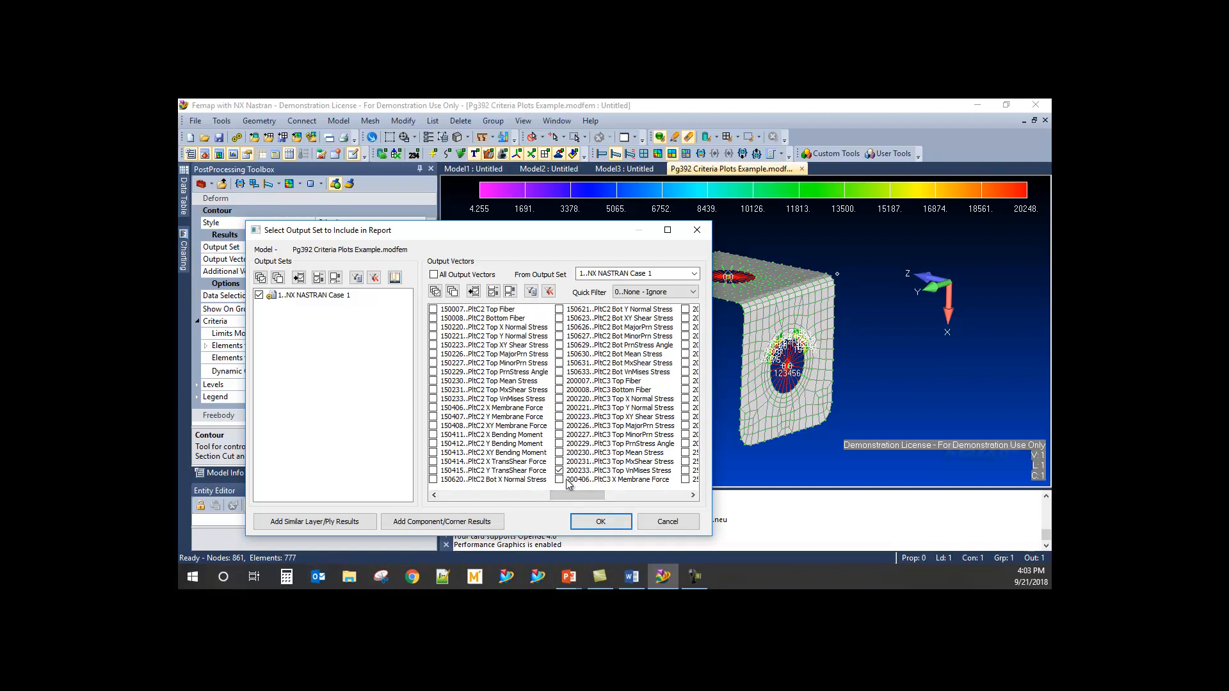
left_click(601, 522)
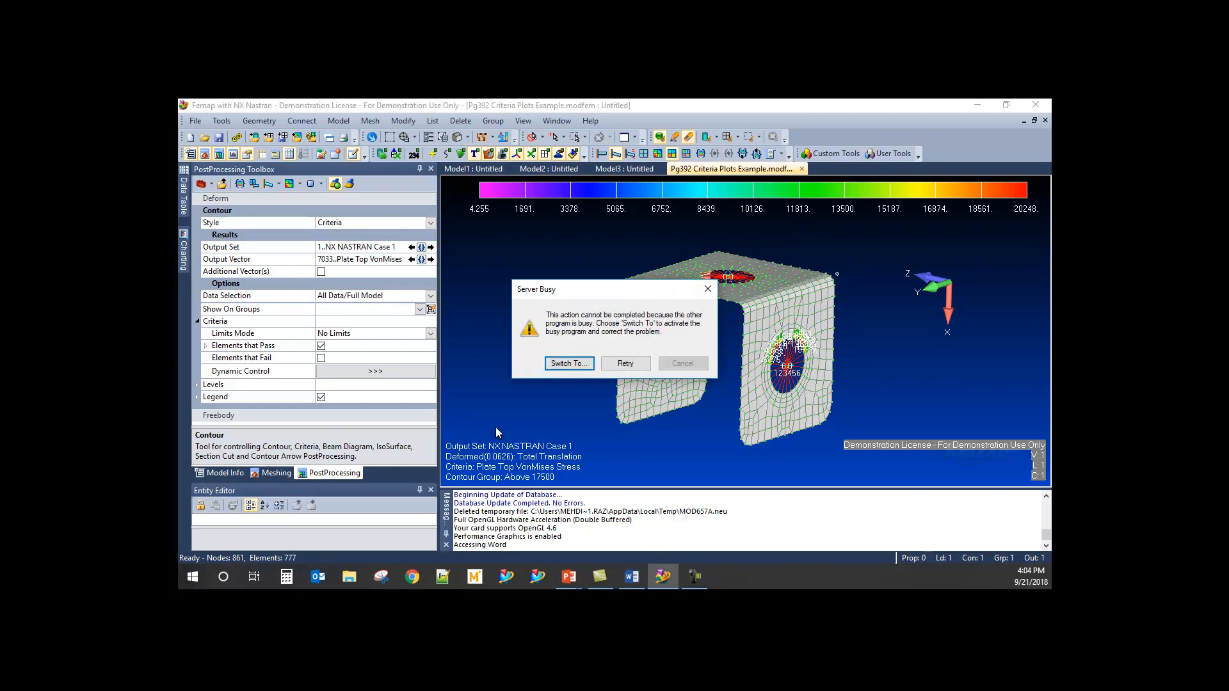
left_click(624, 364)
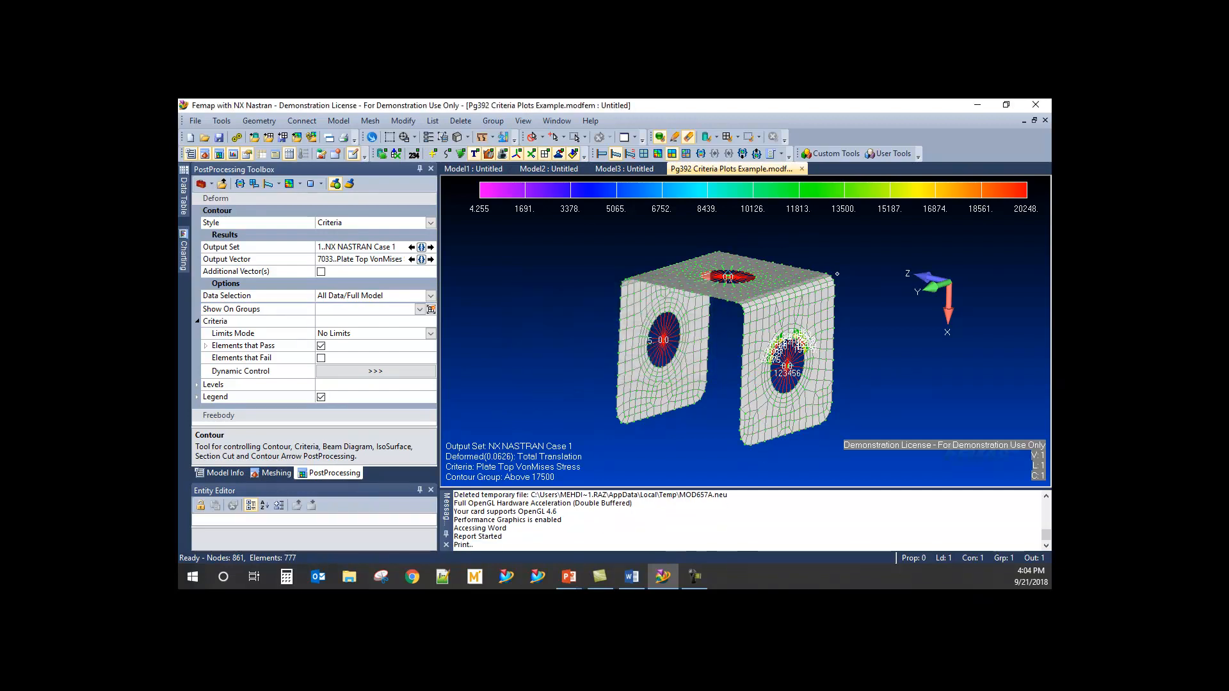
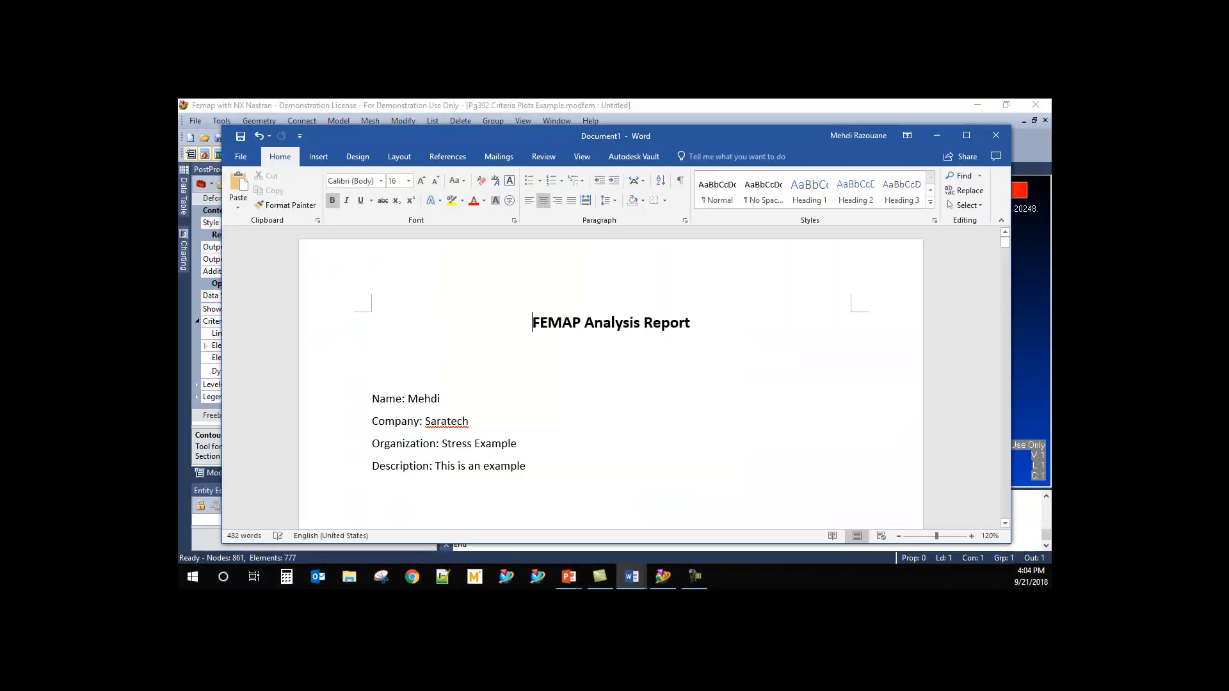
- Examine the title page and table of contents of the generated FEMAP Analysis Report in Word
scroll(777, 322, "down", 8)
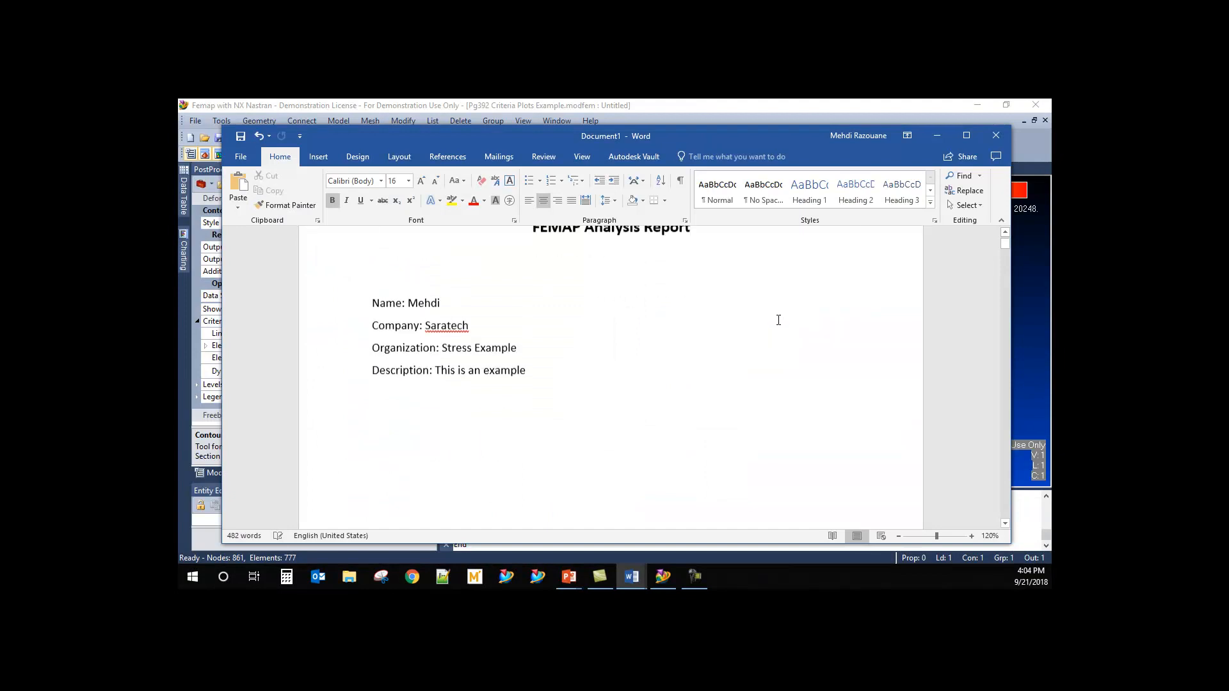
scroll(1006, 252, "down", 6)
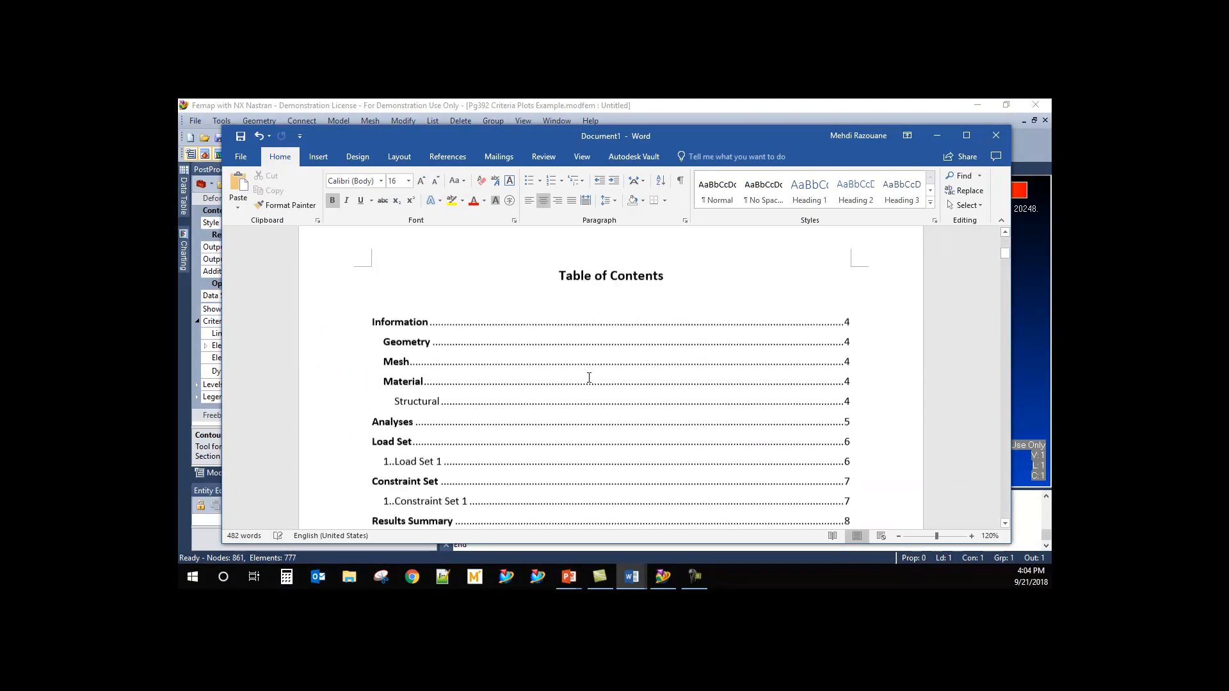
scroll(589, 377, "down", 2)
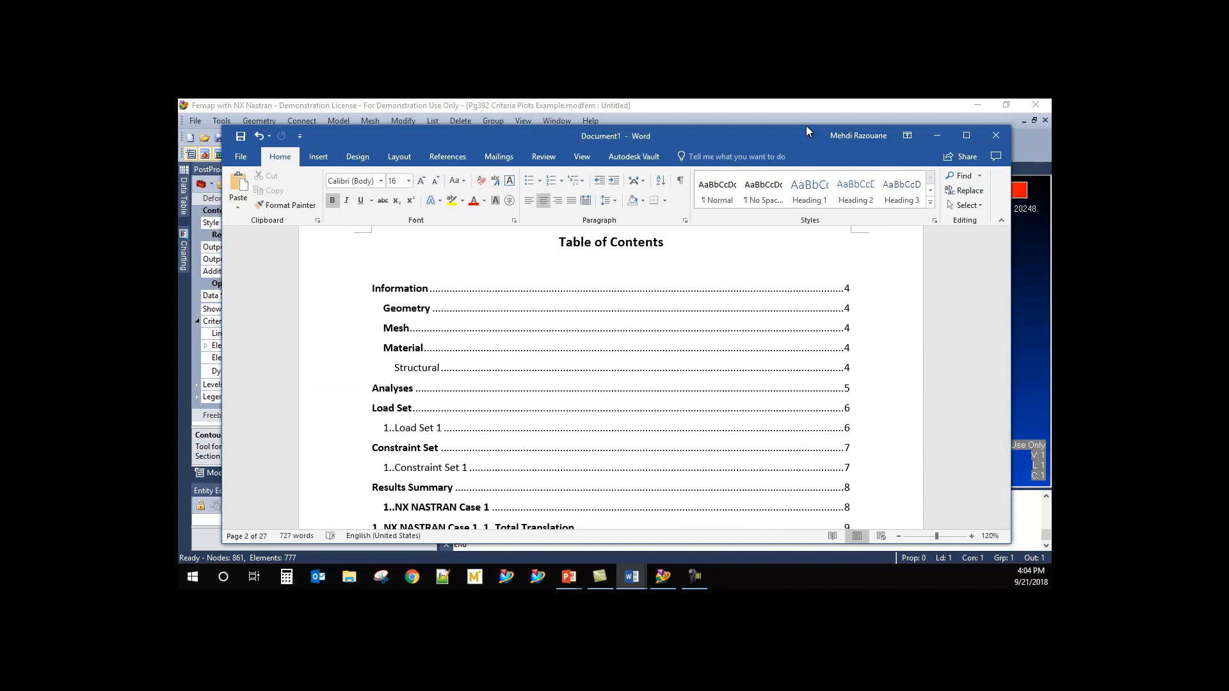
left_click_drag(806, 126, 786, 101)
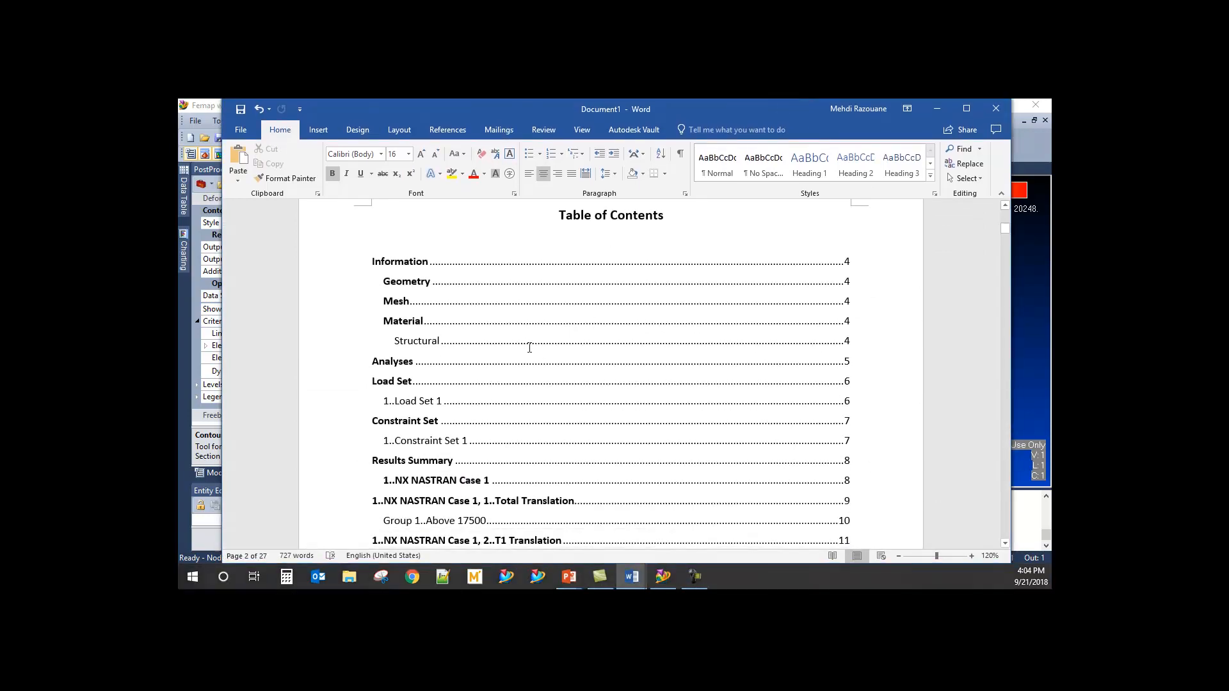
scroll(531, 349, "down", 10)
scroll(546, 370, "up", 5)
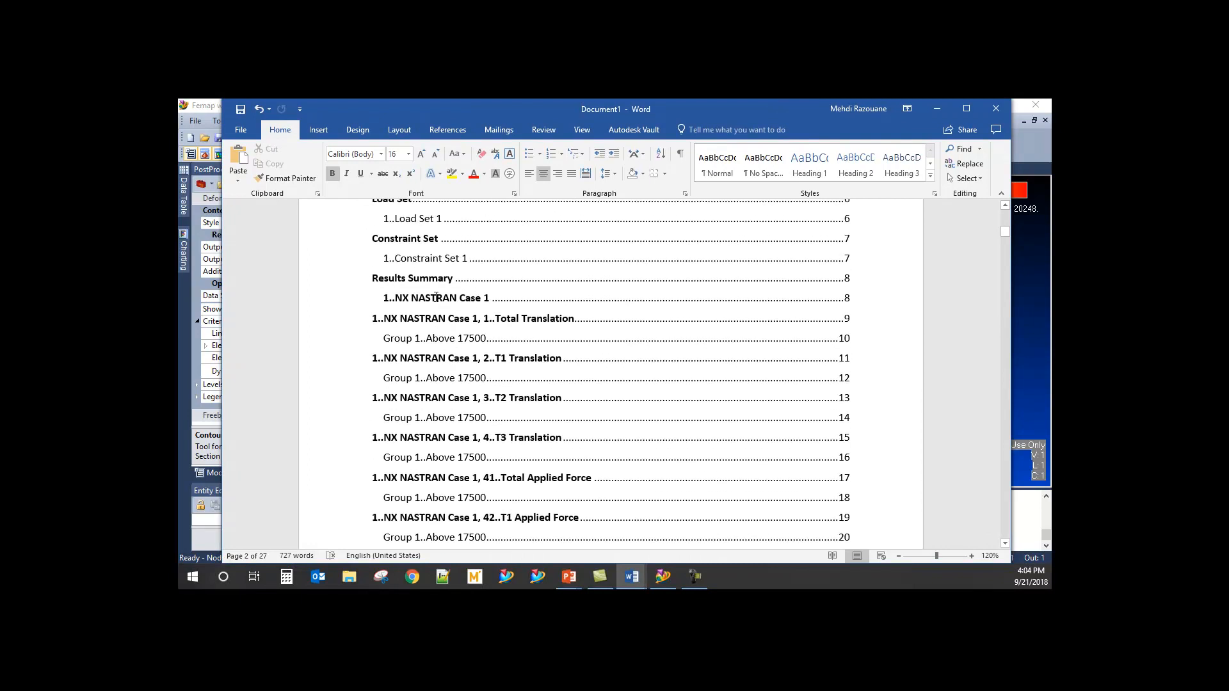
left_click_drag(388, 298, 438, 392)
left_click(492, 386)
- Examine the Geometry, Mesh, Material and Analyses tables in the report's Information section
scroll(579, 395, "down", 15)
scroll(579, 396, "down", 18)
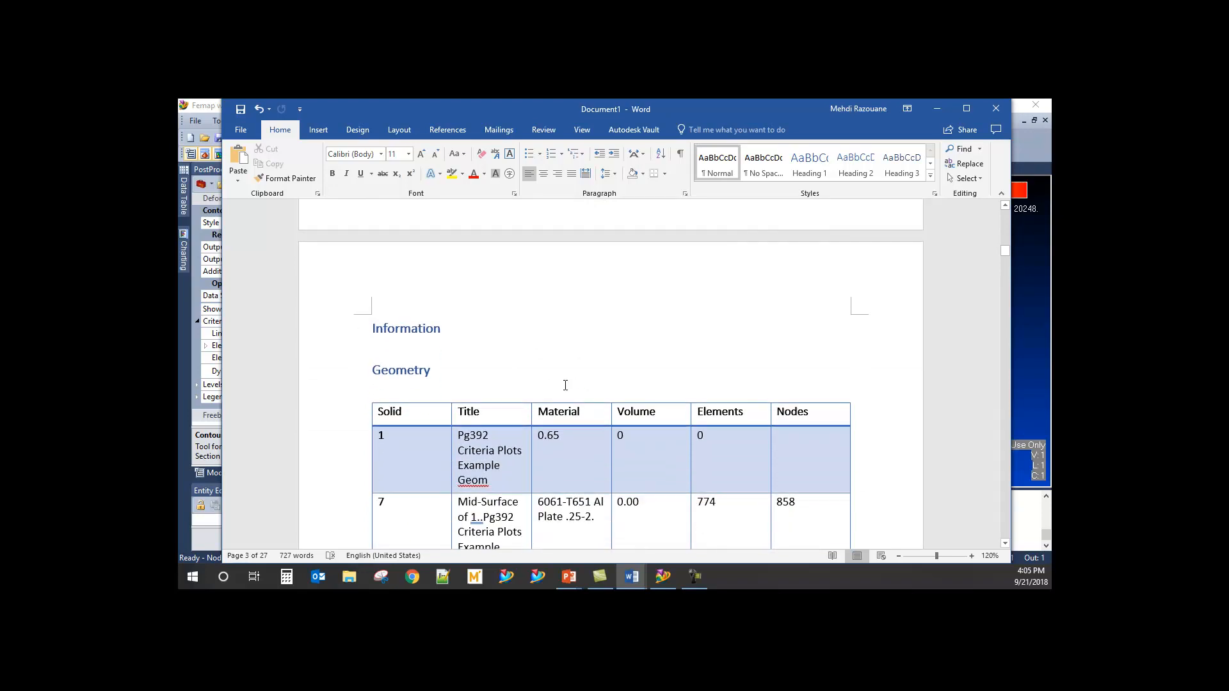
scroll(541, 299, "down", 2)
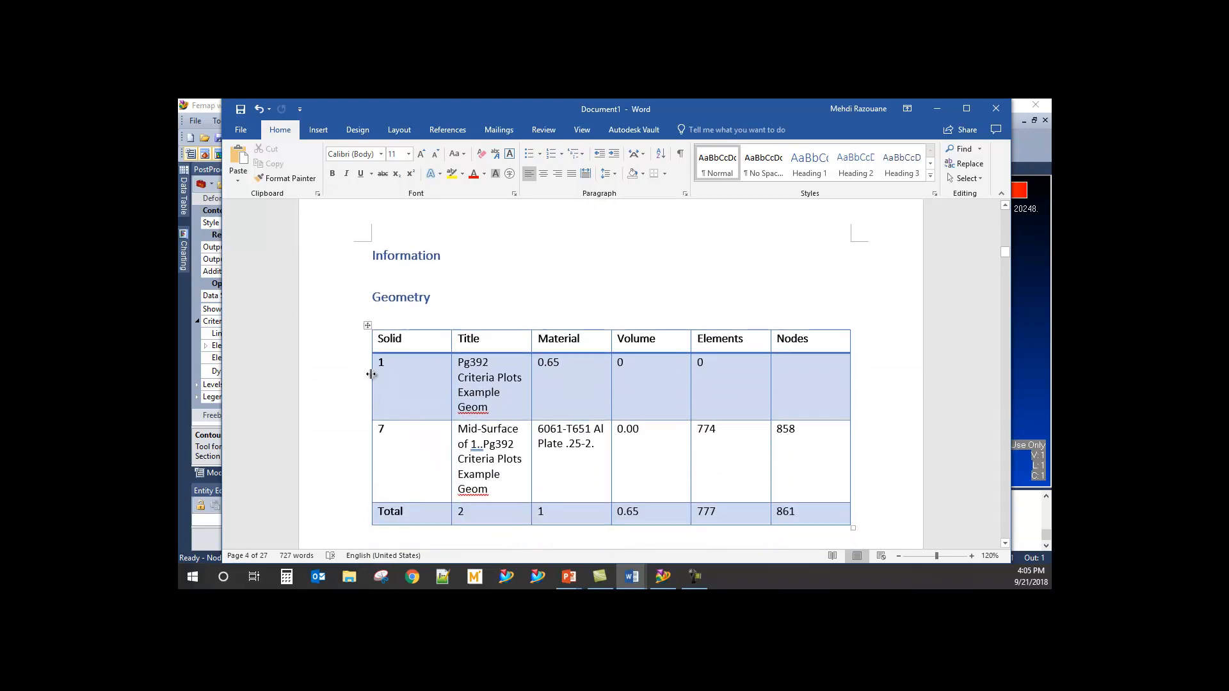
scroll(864, 330, "down", 4)
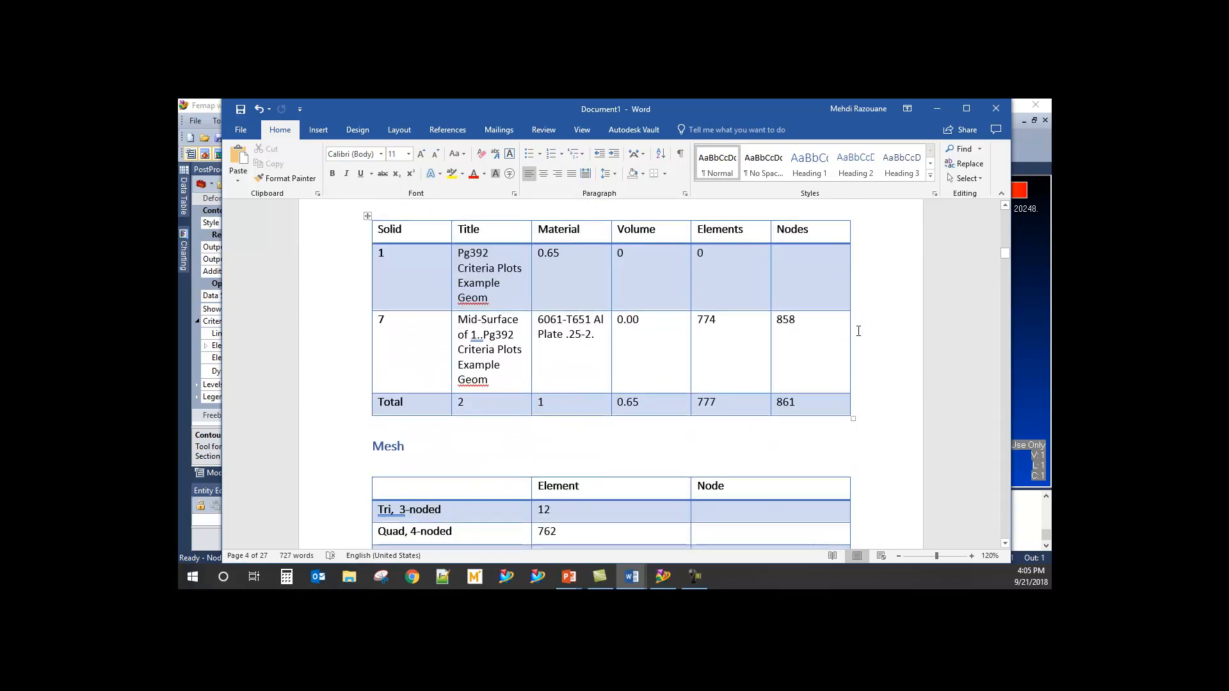
scroll(481, 345, "down", 4)
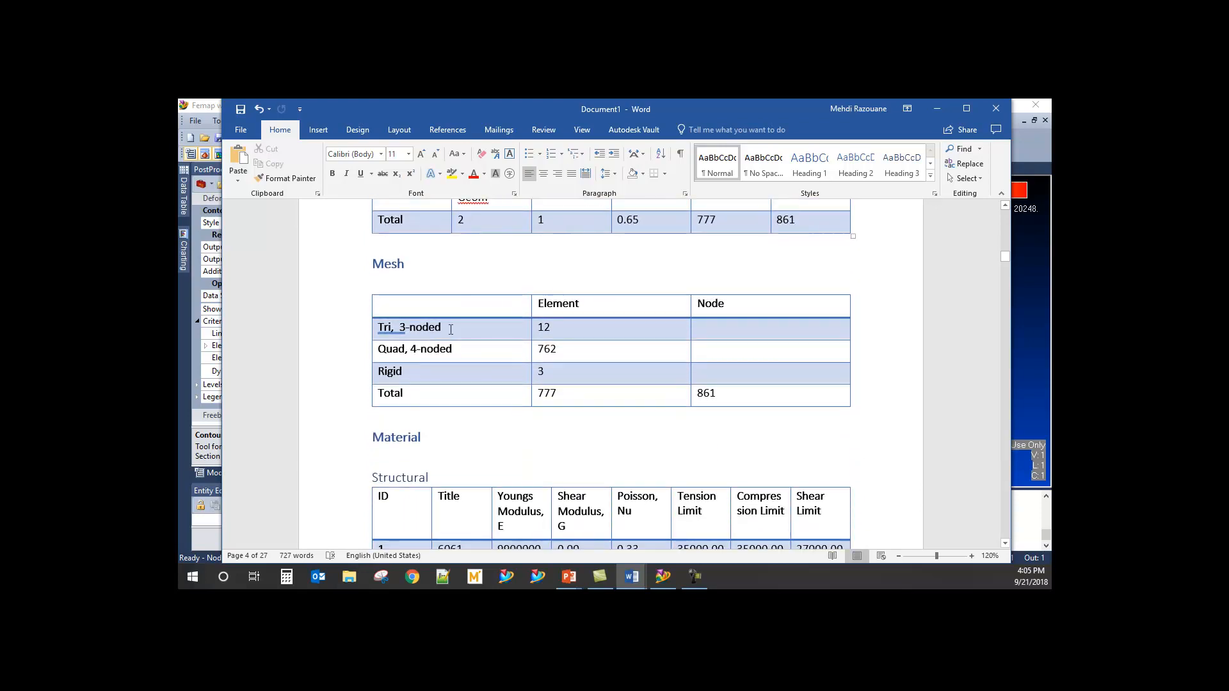
scroll(591, 422, "down", 3)
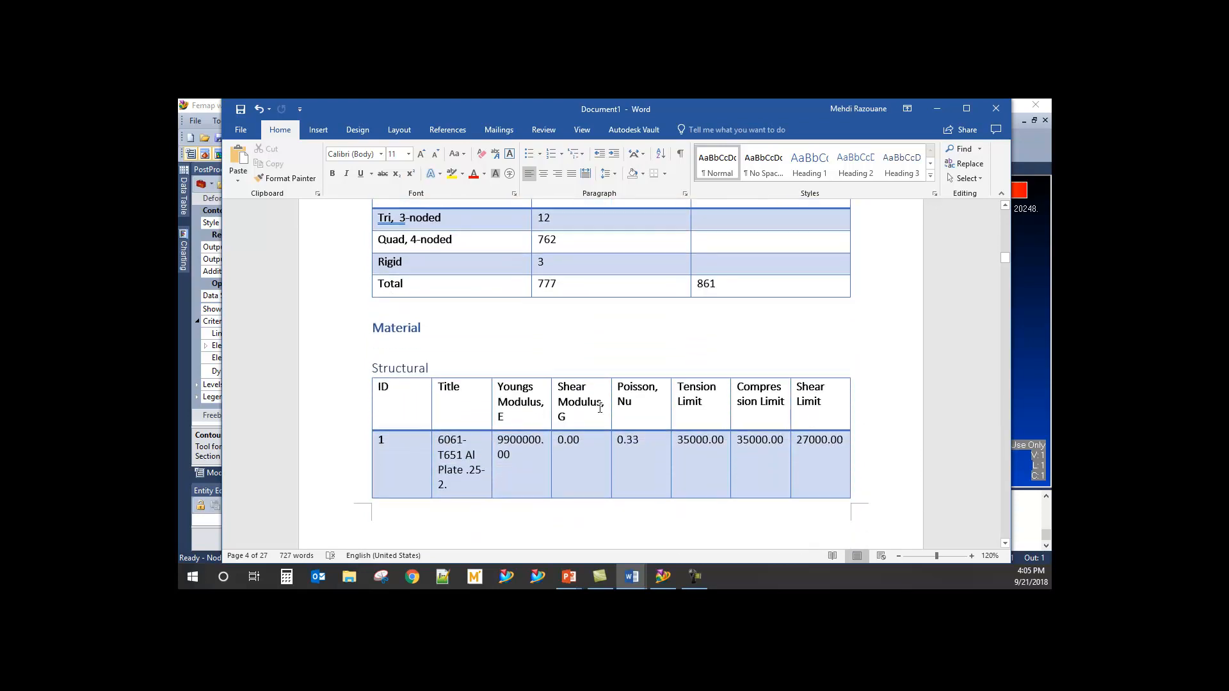
scroll(615, 466, "down", 2)
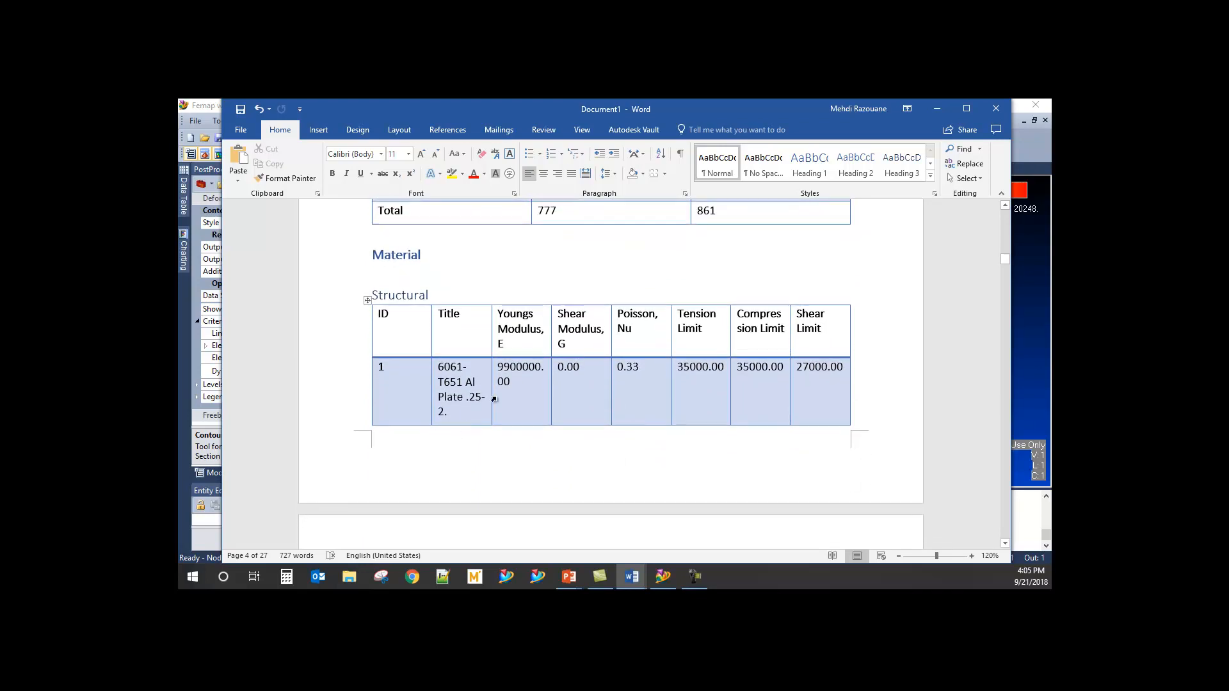
scroll(650, 416, "down", 9)
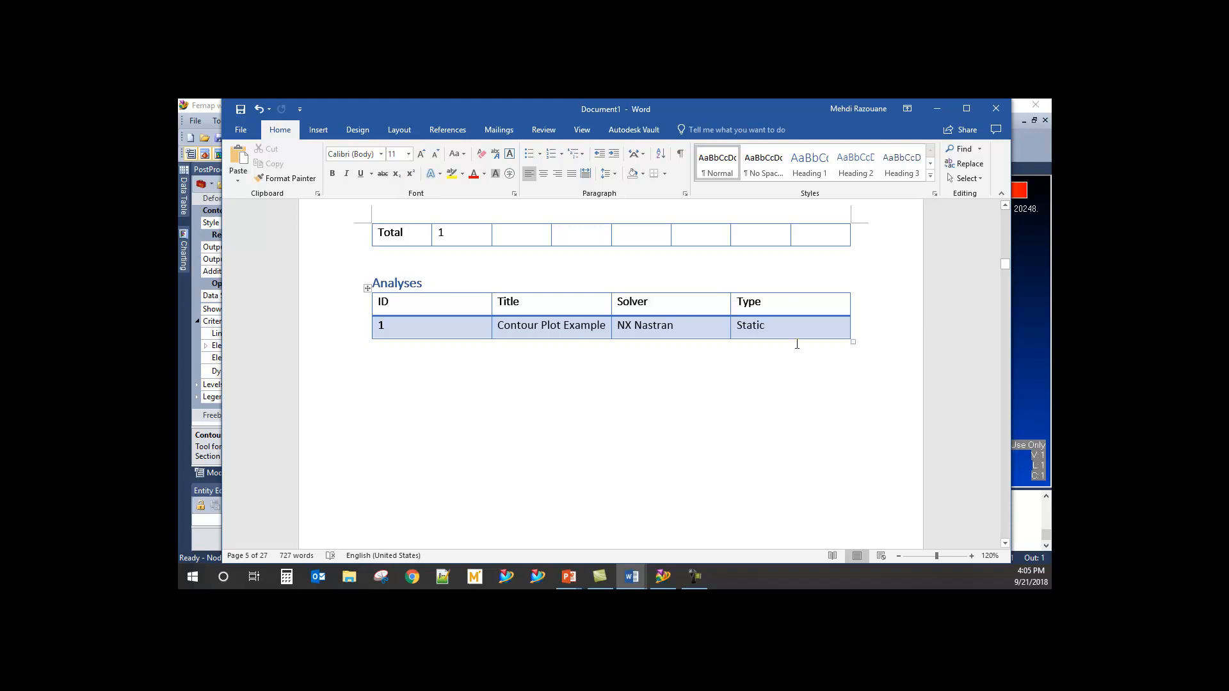
- Review the Load Set 1 and Constraint Set 1 model pictures in the report
left_click_drag(1005, 272, 999, 285)
scroll(736, 384, "down", 15)
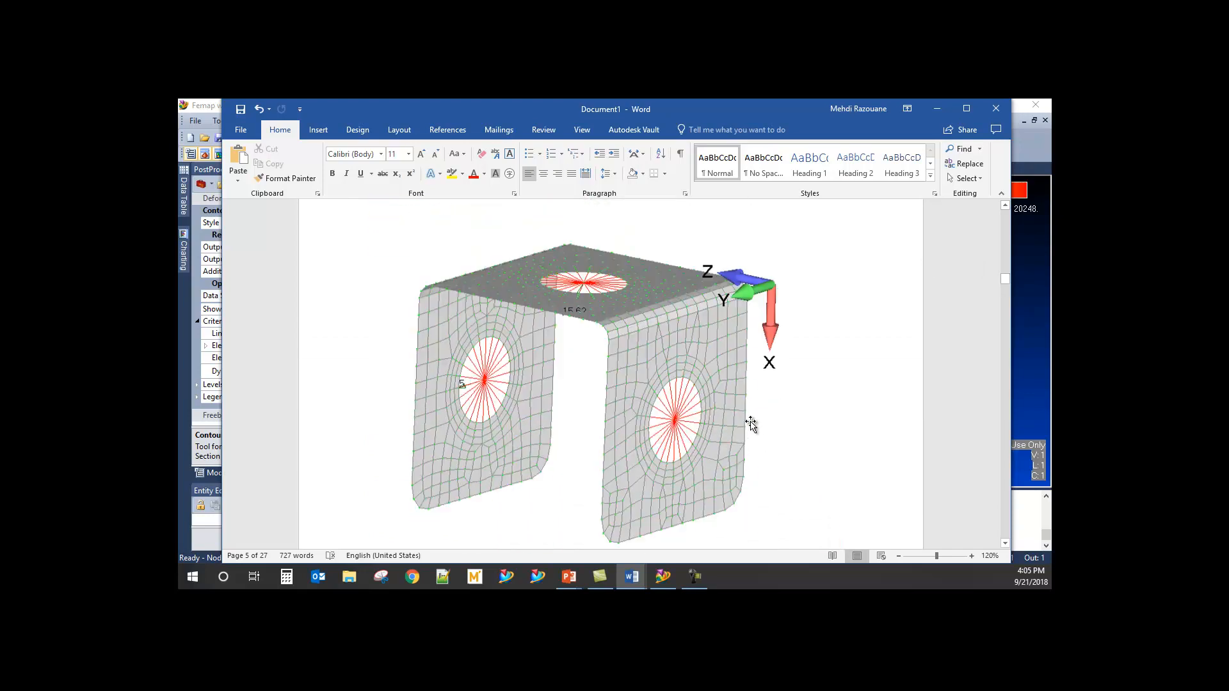
scroll(813, 403, "down", 4)
scroll(811, 404, "up", 8)
scroll(806, 410, "up", 3)
scroll(800, 416, "down", 12)
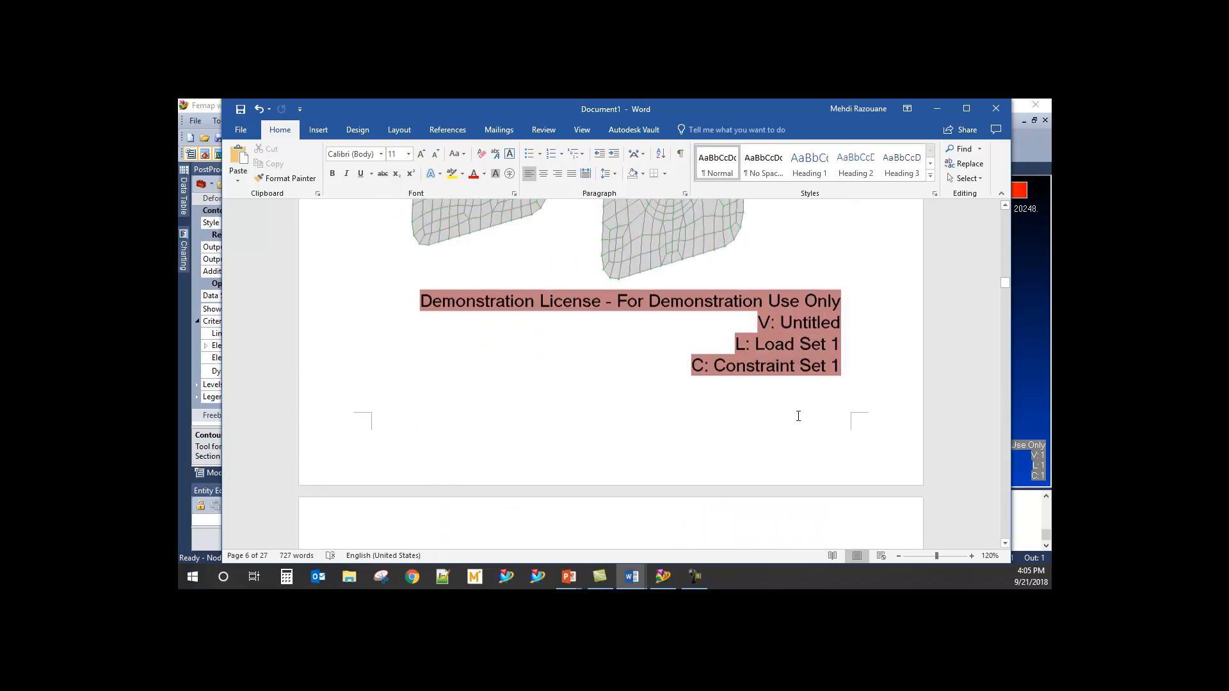
scroll(798, 418, "down", 7)
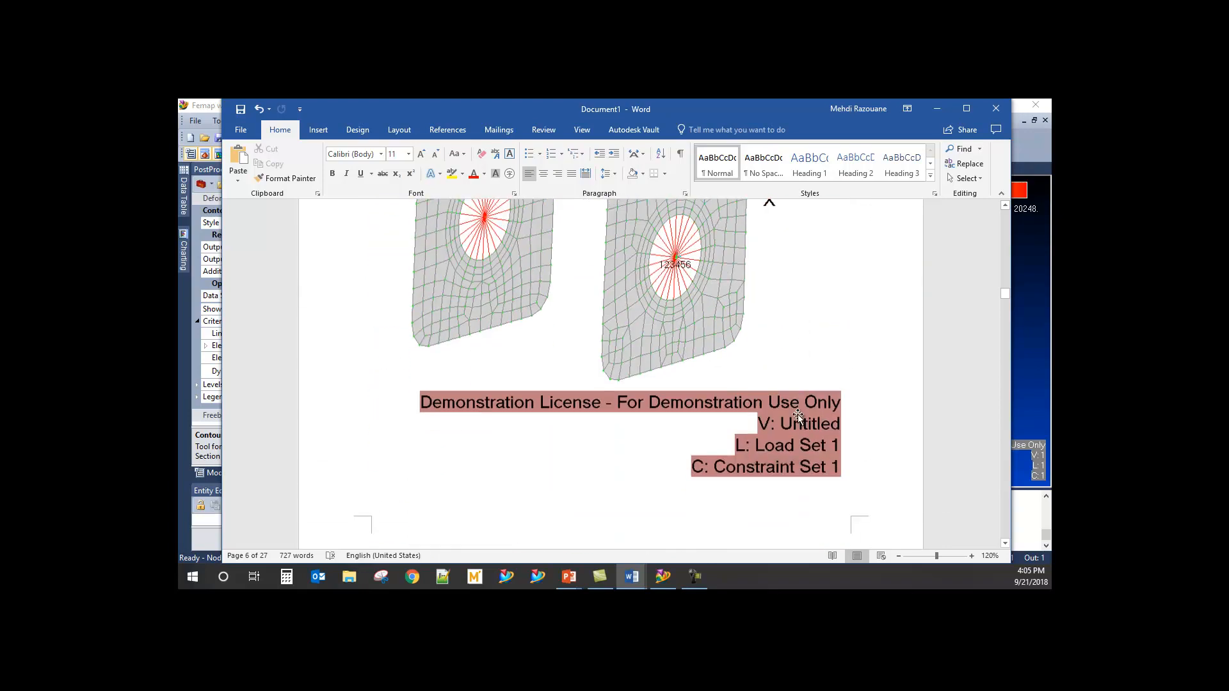
scroll(797, 414, "up", 5)
scroll(768, 368, "down", 1)
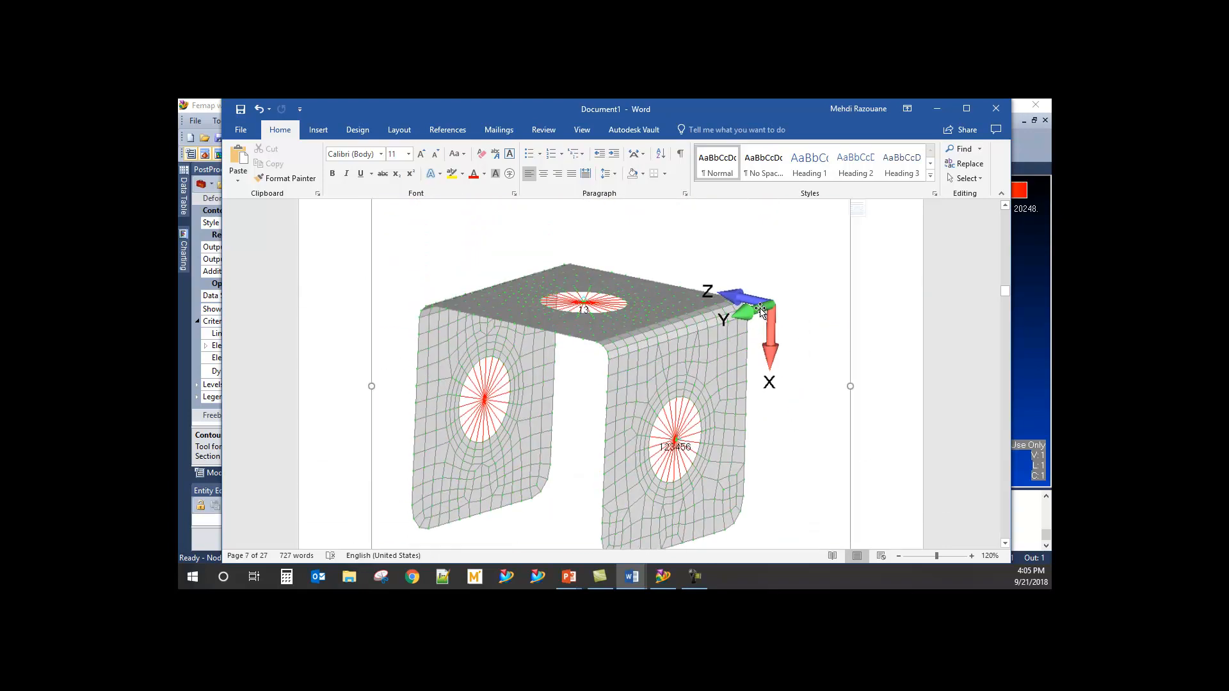
- Examine the Results Summary table for NX NASTRAN Case 1, covering maximum and minimum values from Total Translation to PltC3 Top VnMises Stress
scroll(537, 401, "down", 10)
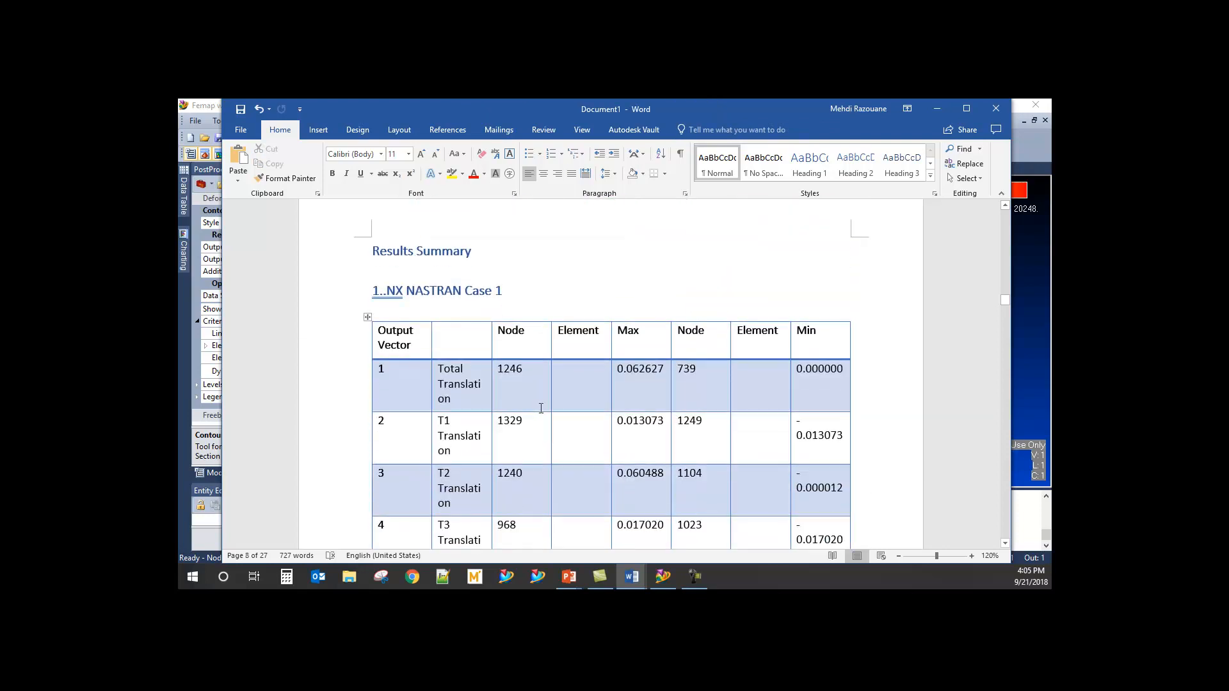
scroll(544, 382, "down", 4)
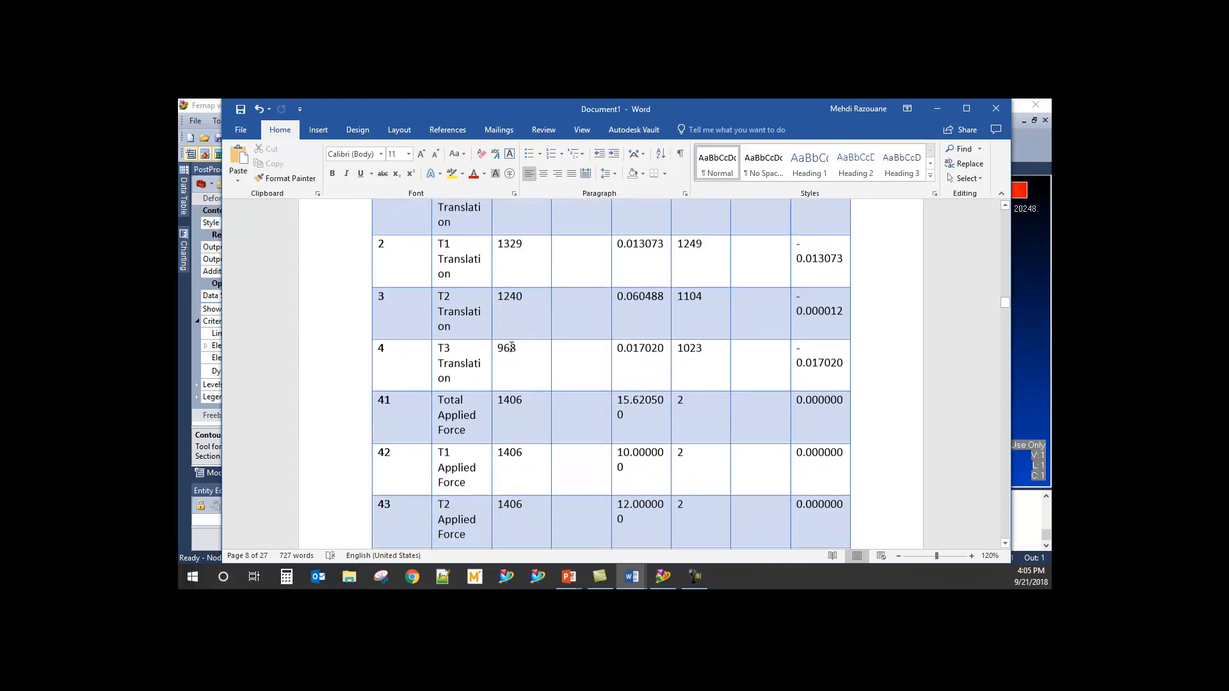
scroll(575, 345, "up", 3)
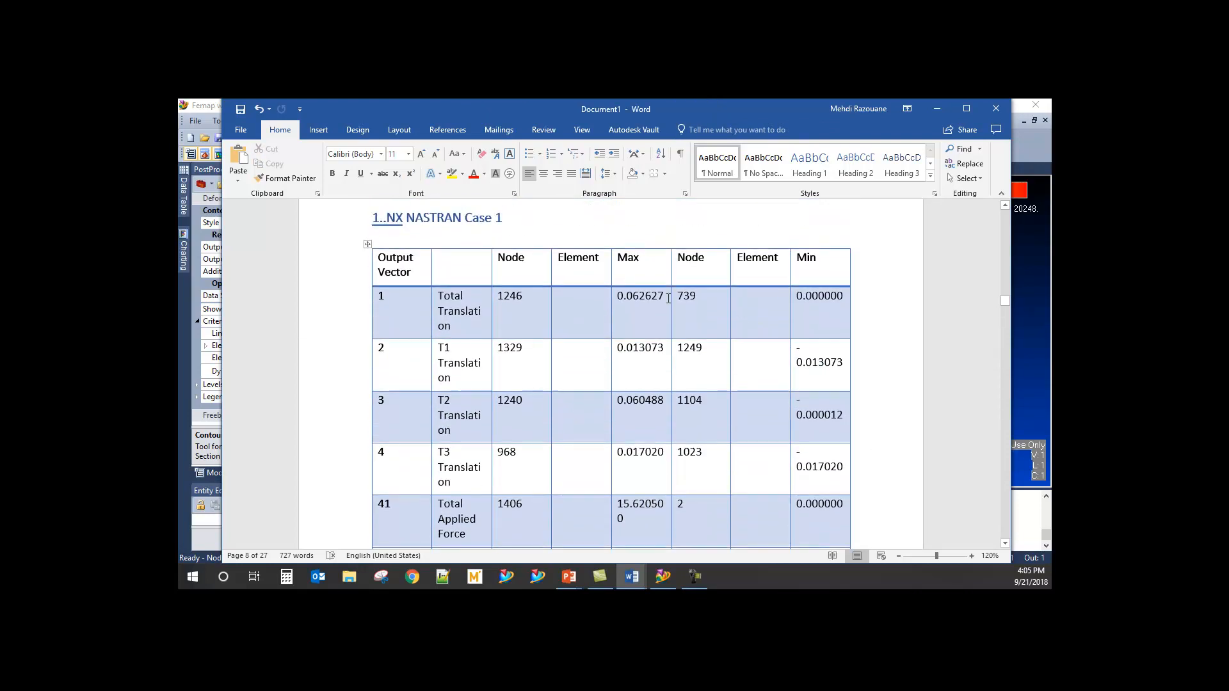
scroll(486, 314, "up", 1)
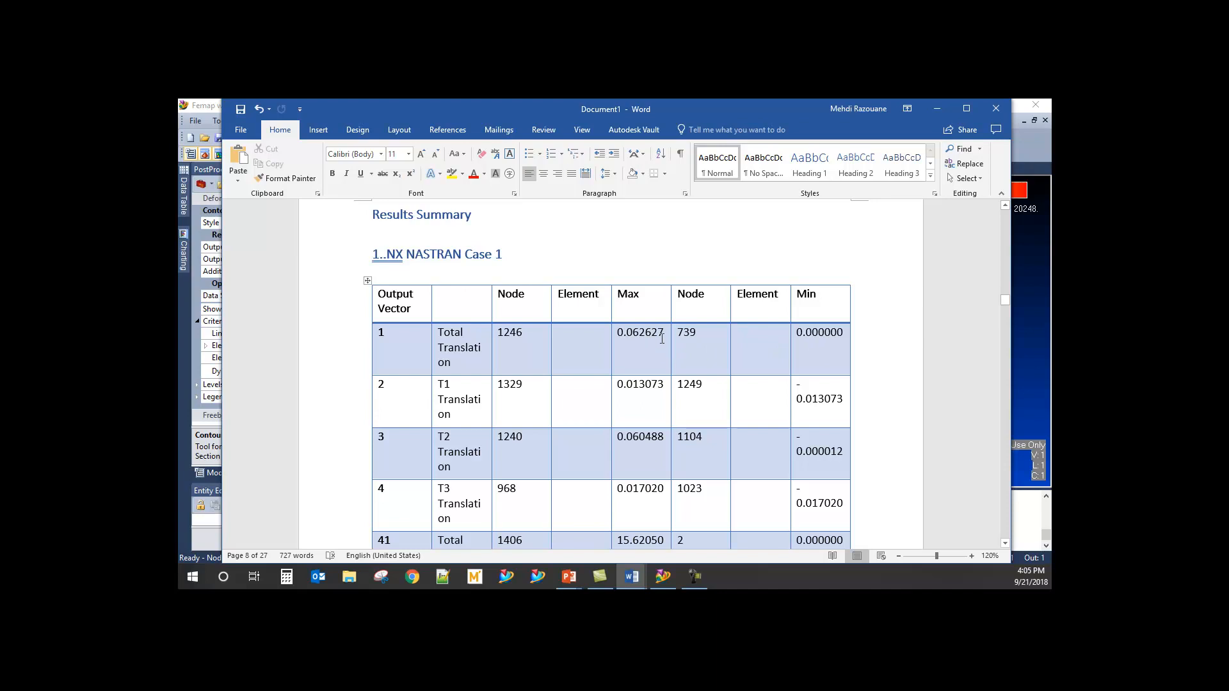
scroll(700, 323, "down", 8)
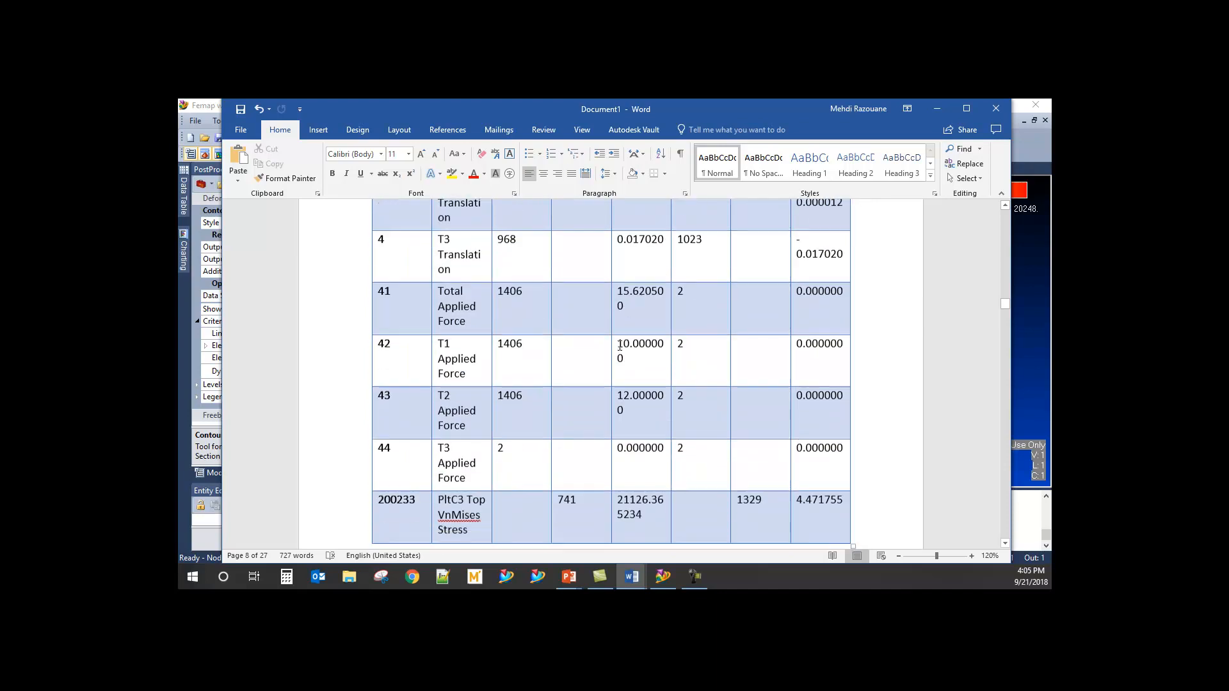
- Review the report's Total Translation and T1 Translation contour pages, including those for the Above 17500 group
scroll(626, 350, "down", 3)
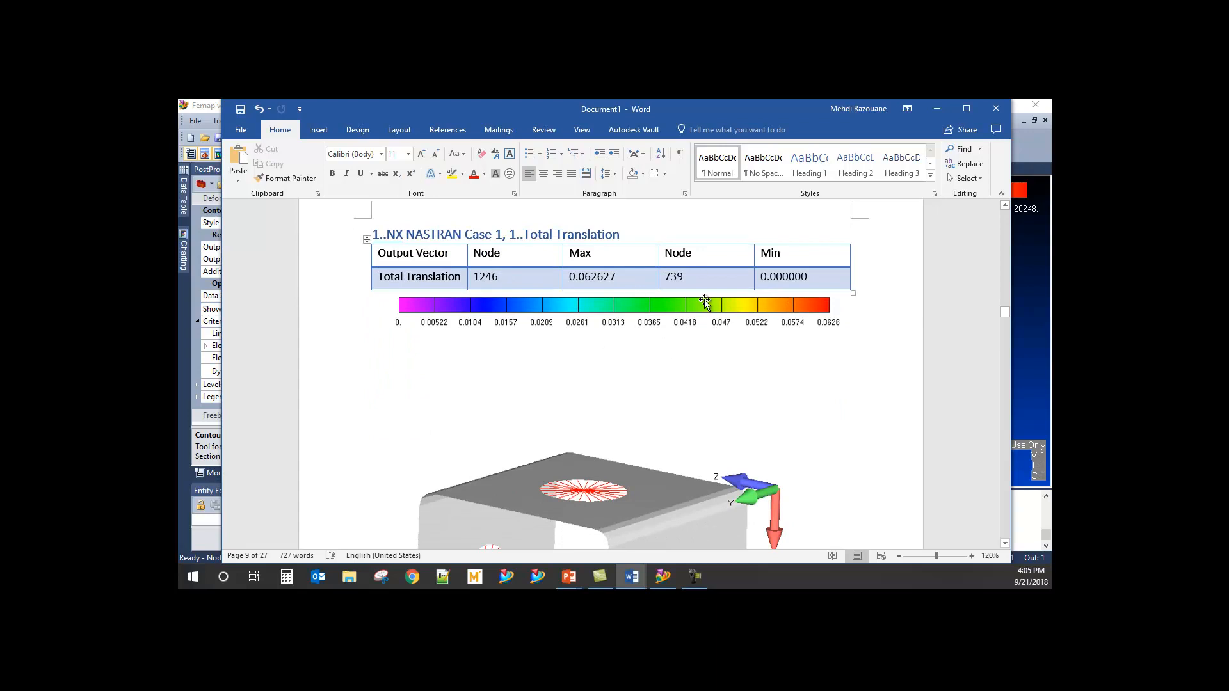
scroll(705, 356, "down", 12)
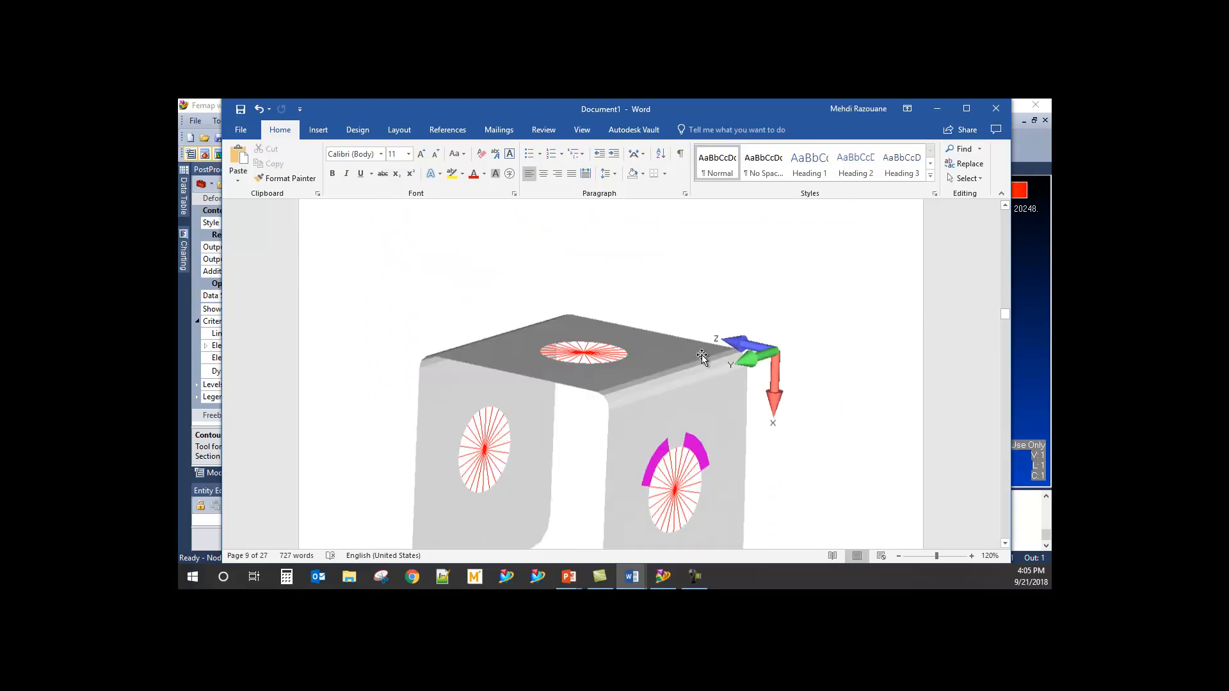
scroll(711, 352, "down", 10)
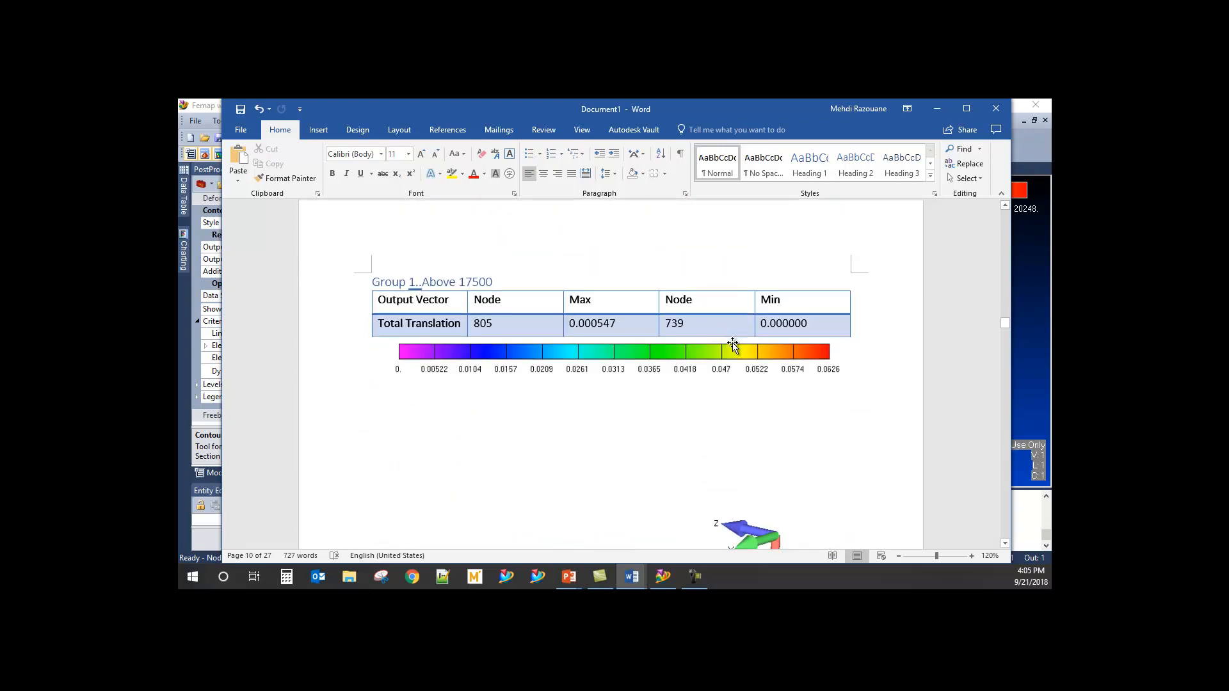
scroll(746, 358, "down", 10)
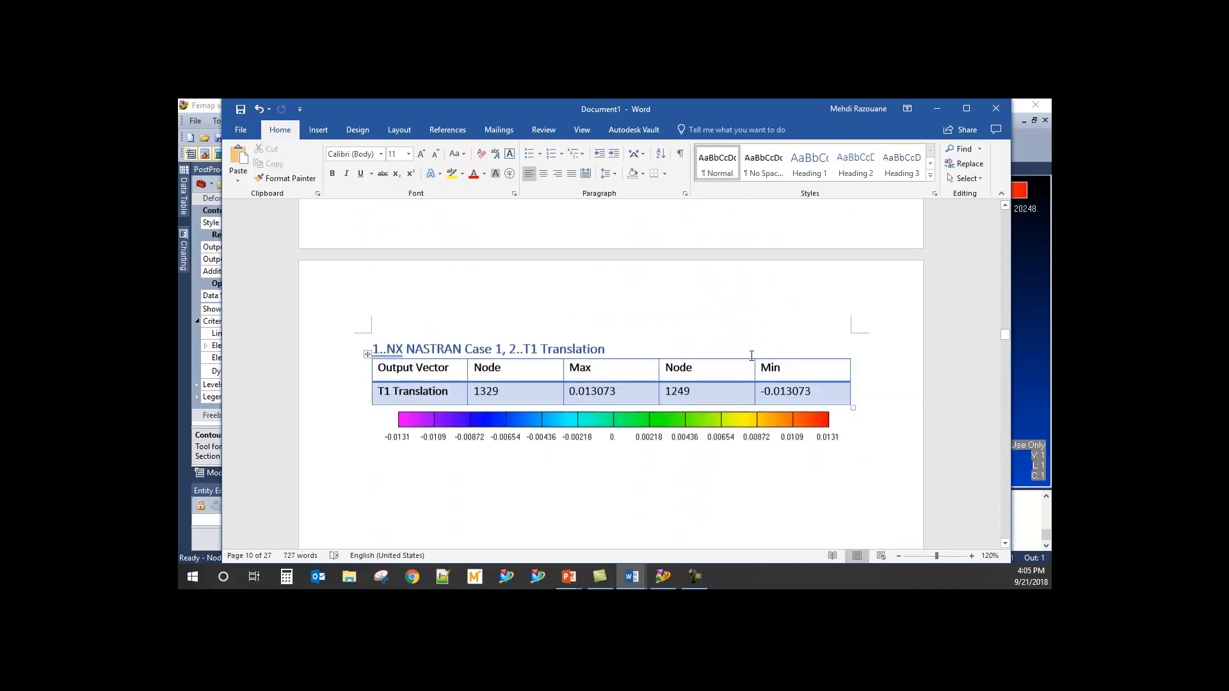
scroll(751, 357, "down", 10)
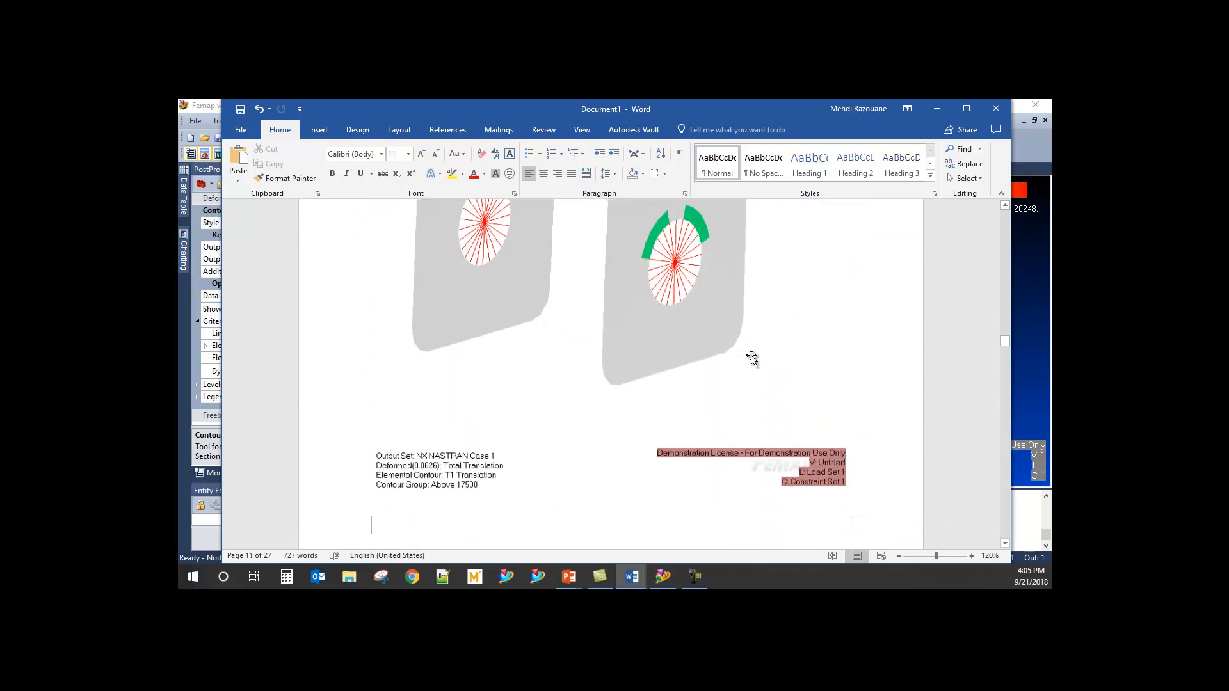
scroll(755, 360, "down", 10)
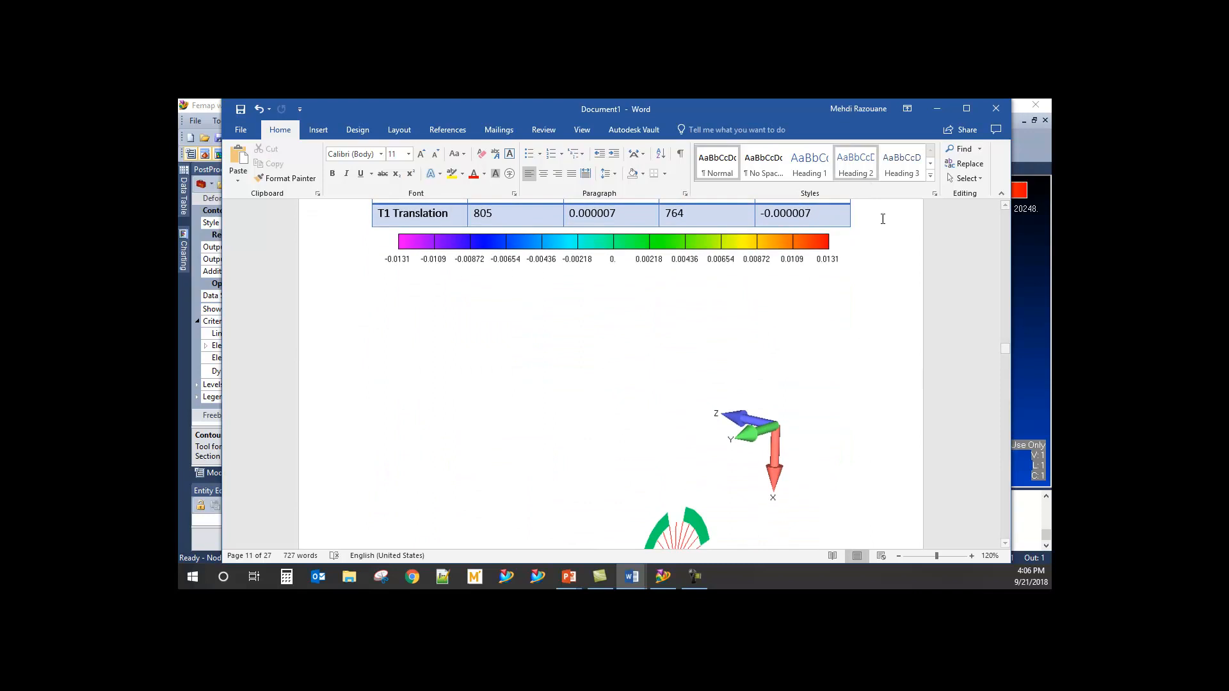
scroll(712, 365, "down", 10)
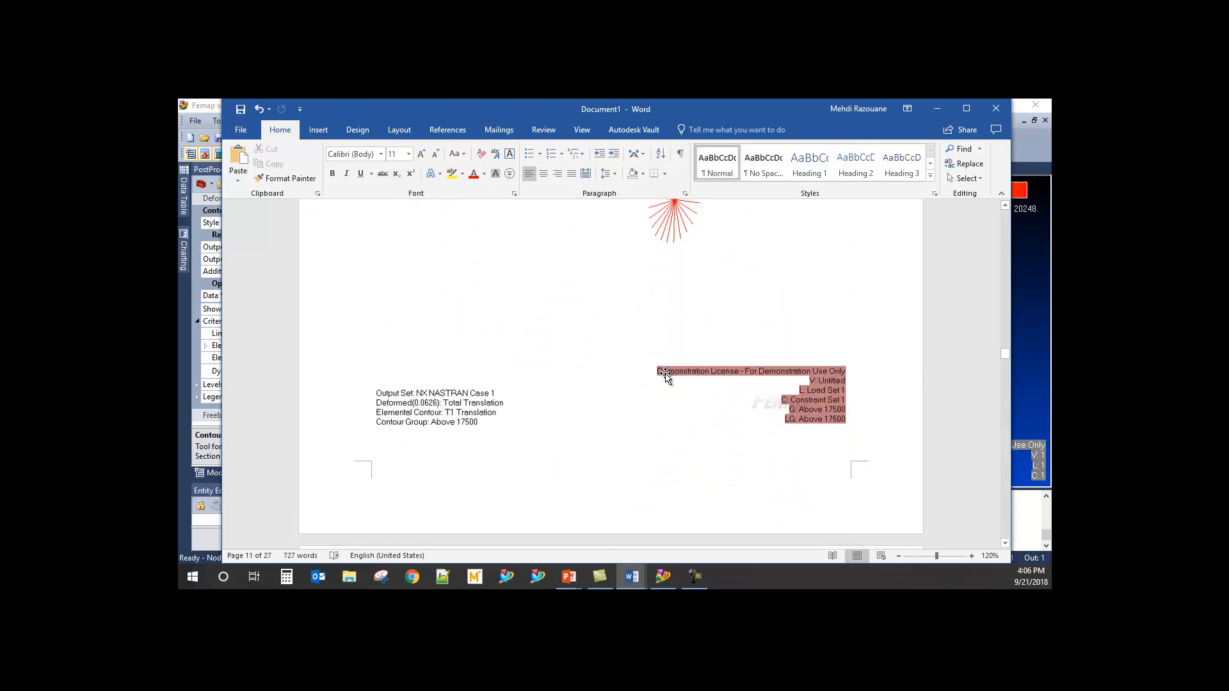
- Review the report's contour pages from T2 and T3 Translation through T2 Applied Force
scroll(671, 382, "down", 10)
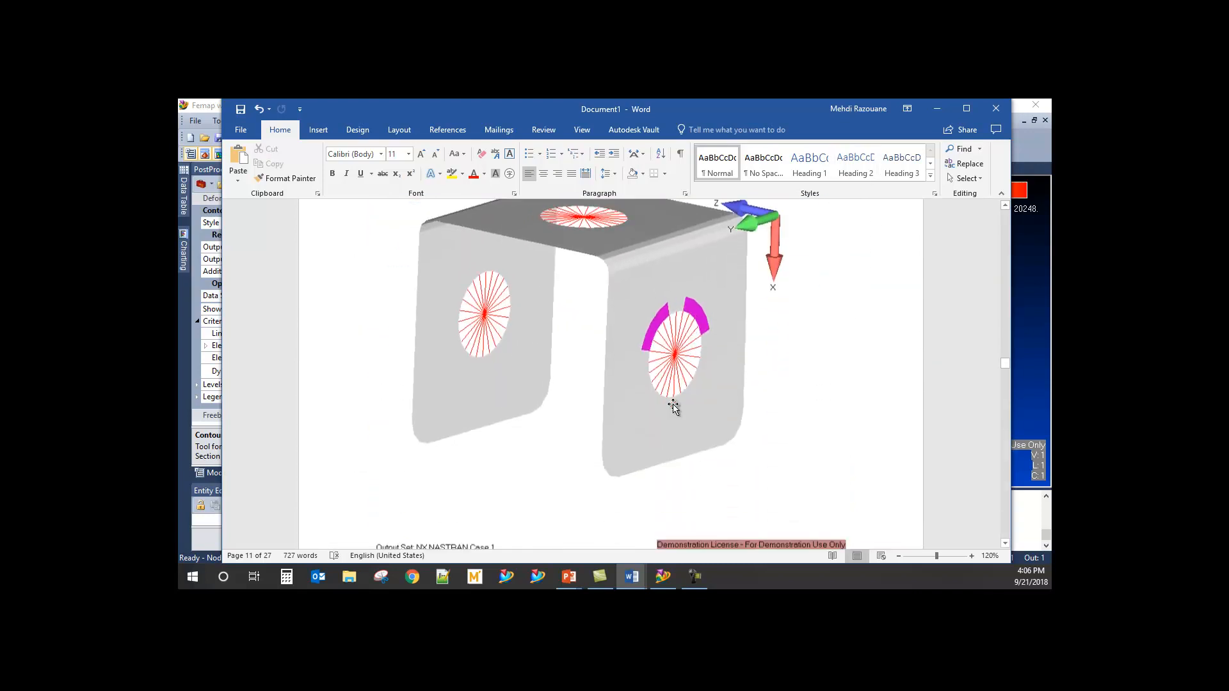
scroll(659, 408, "down", 10)
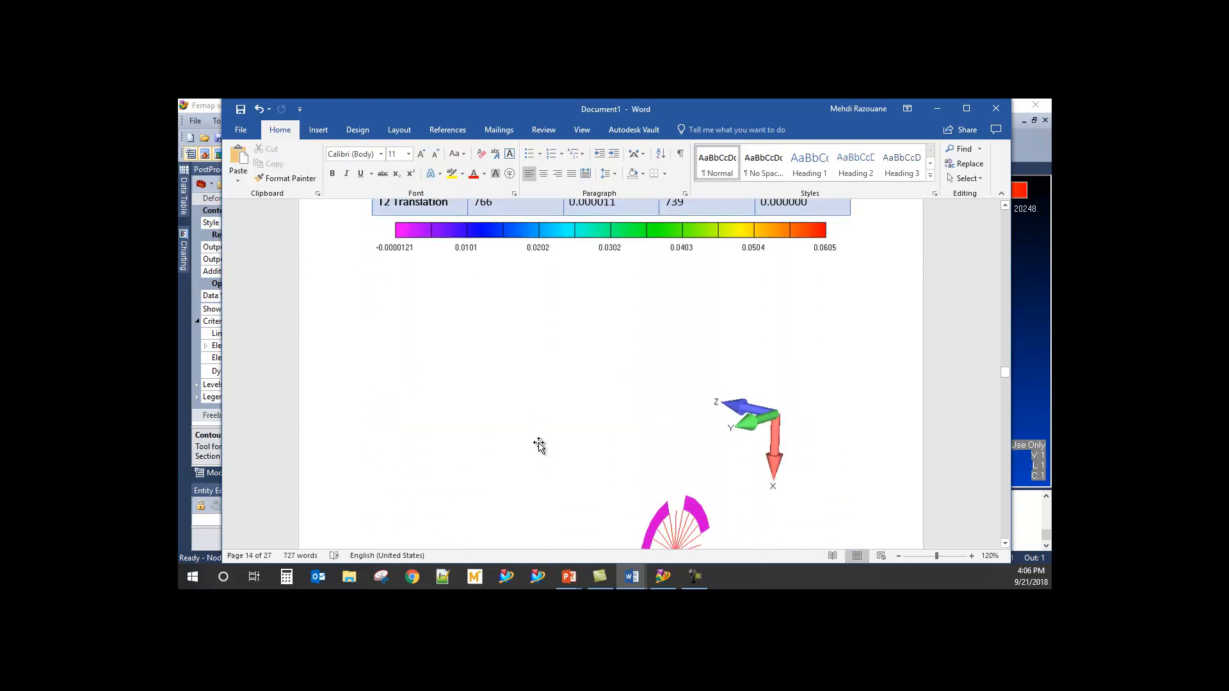
scroll(526, 431, "down", 10)
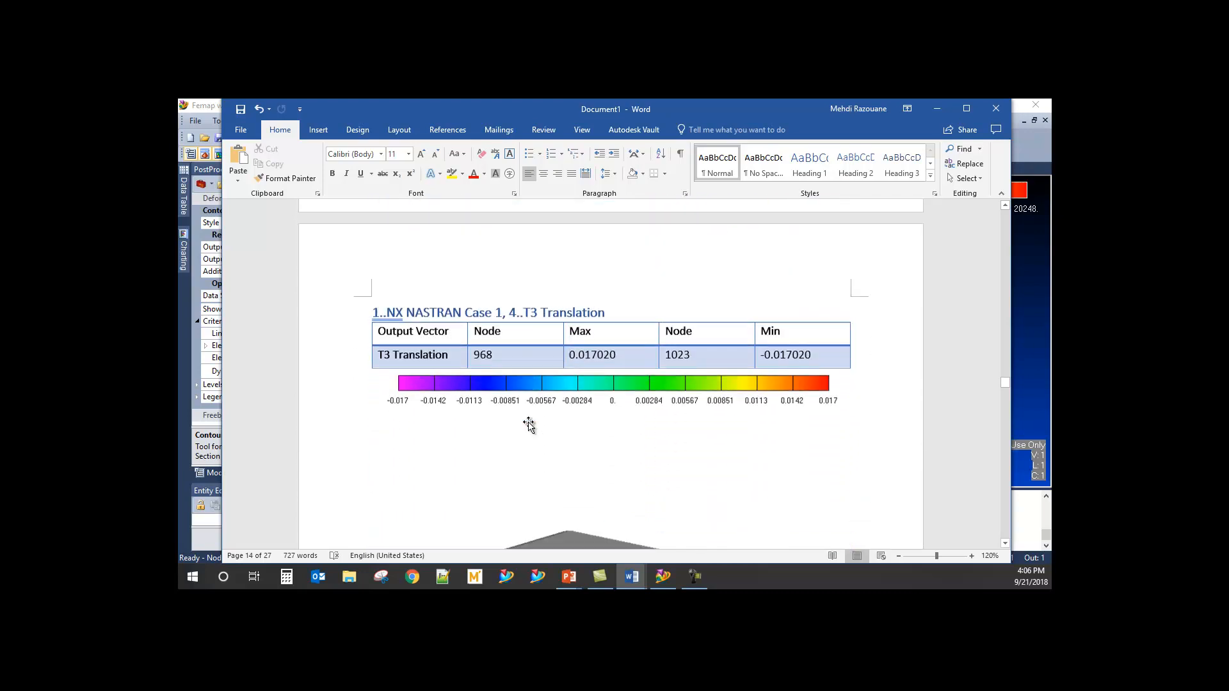
scroll(610, 416, "down", 10)
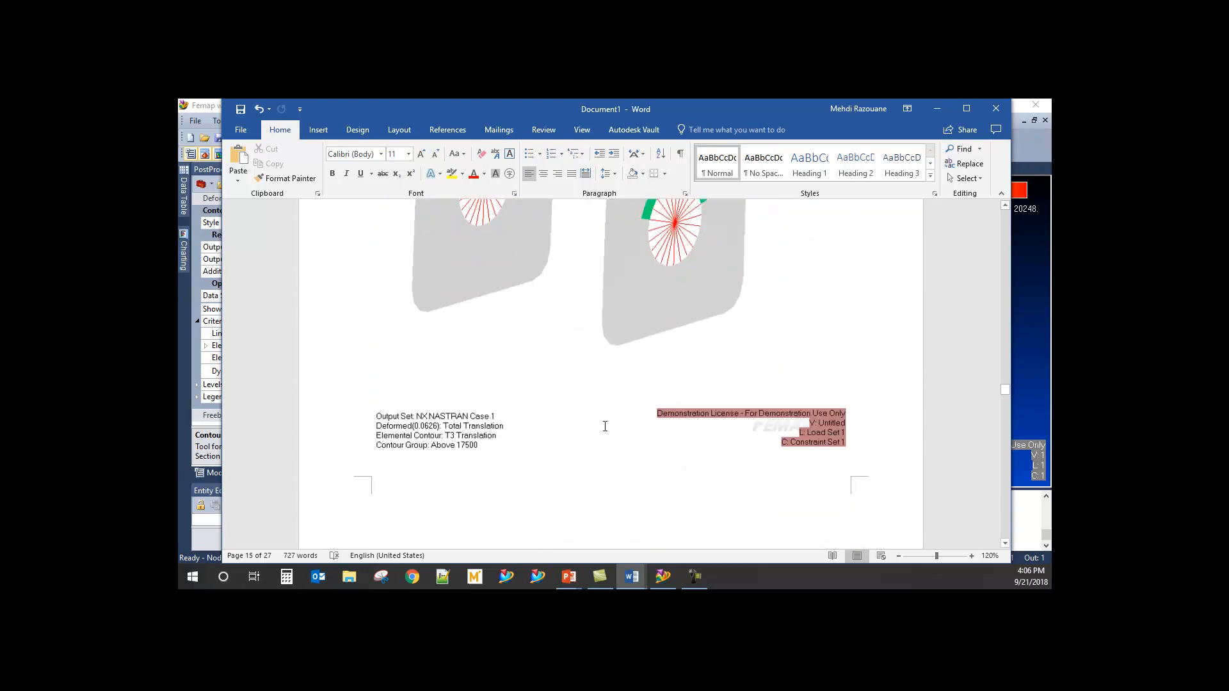
scroll(606, 430, "down", 5)
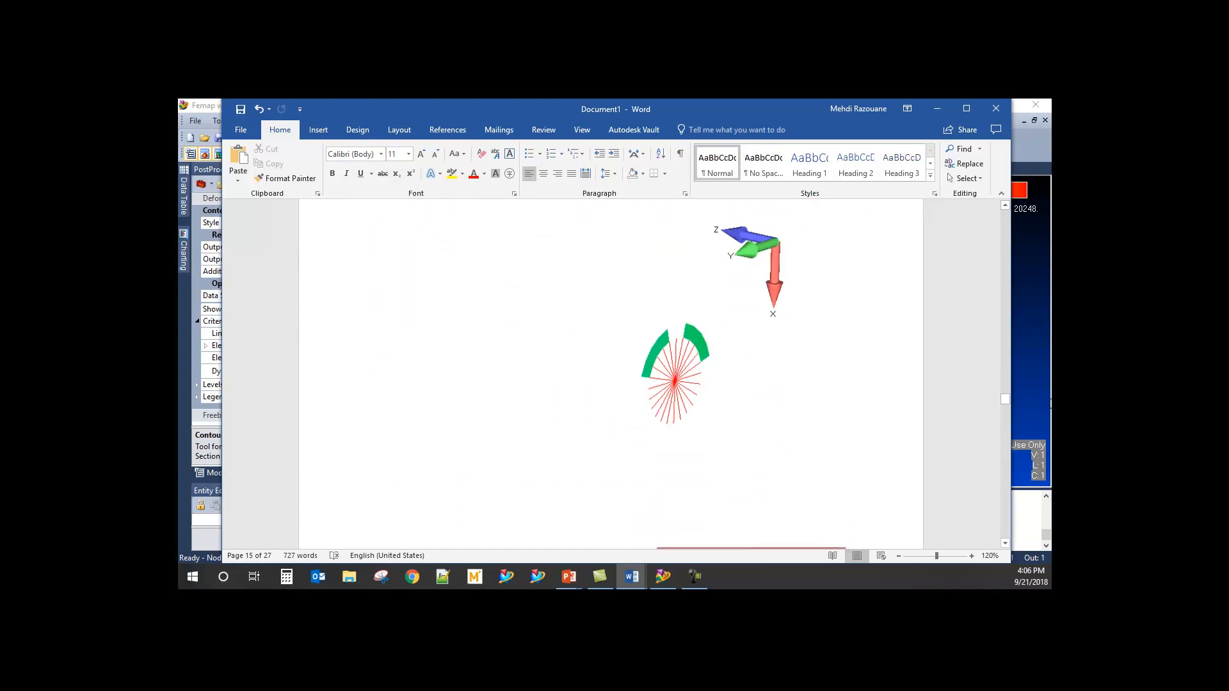
left_click_drag(1011, 402, 1004, 446)
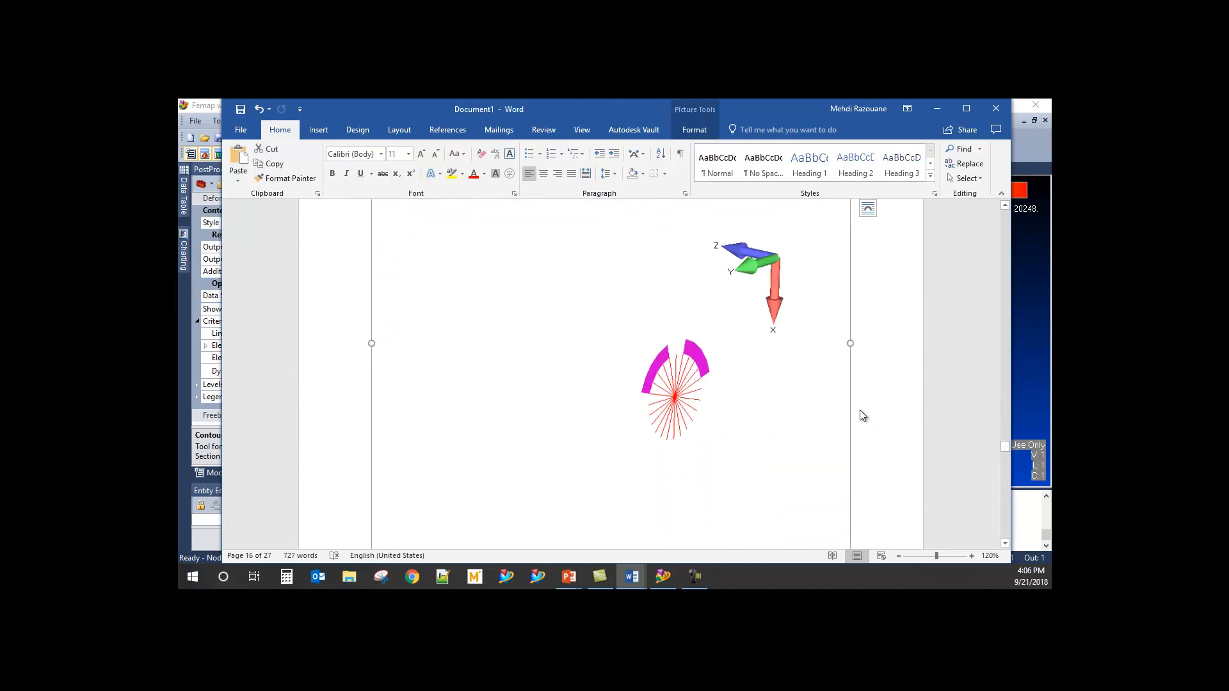
scroll(872, 392, "down", 3)
scroll(900, 317, "down", 10)
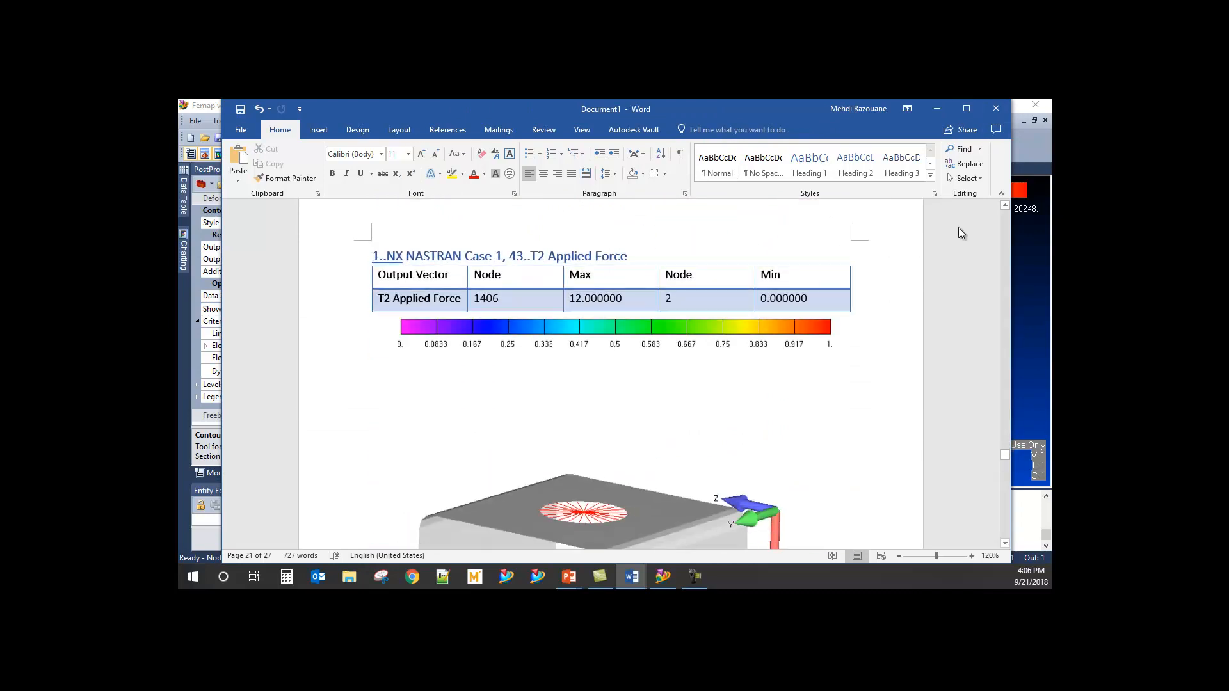
- Close the Word report without saving it and exit the Report Generator in Femap
left_click(996, 110)
left_click(607, 363)
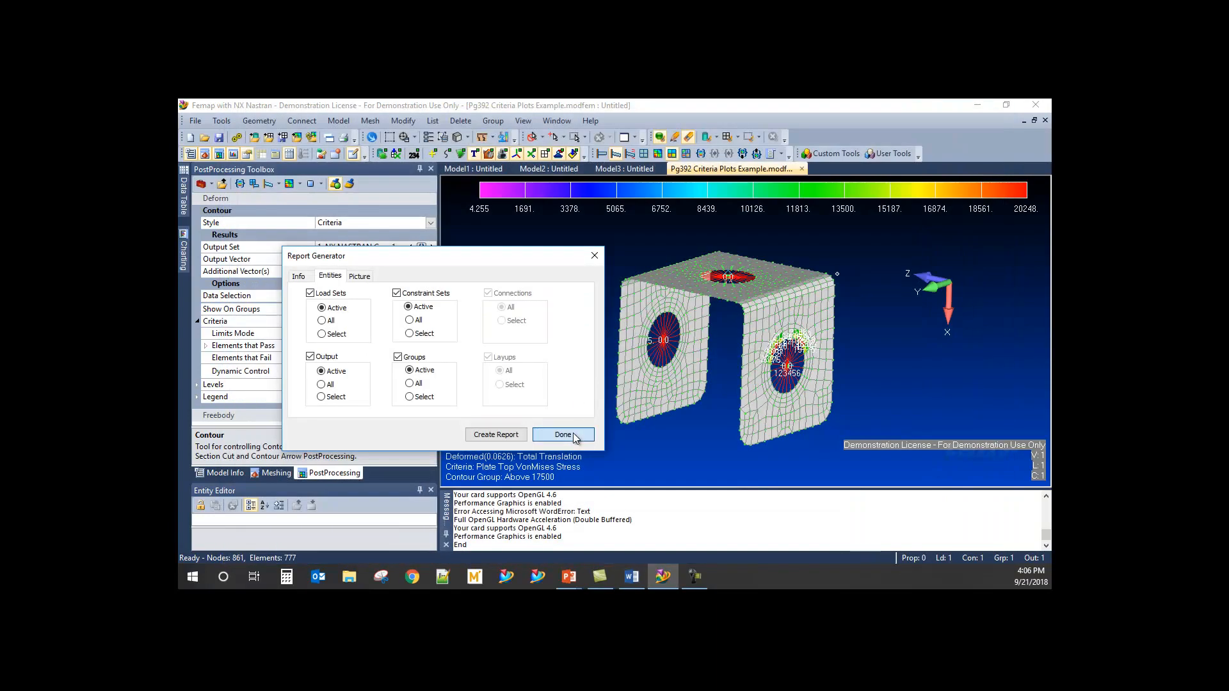
left_click(563, 435)
- Switch to the running PowerPoint slide show and display the Summary slide
mouse_move(572, 580)
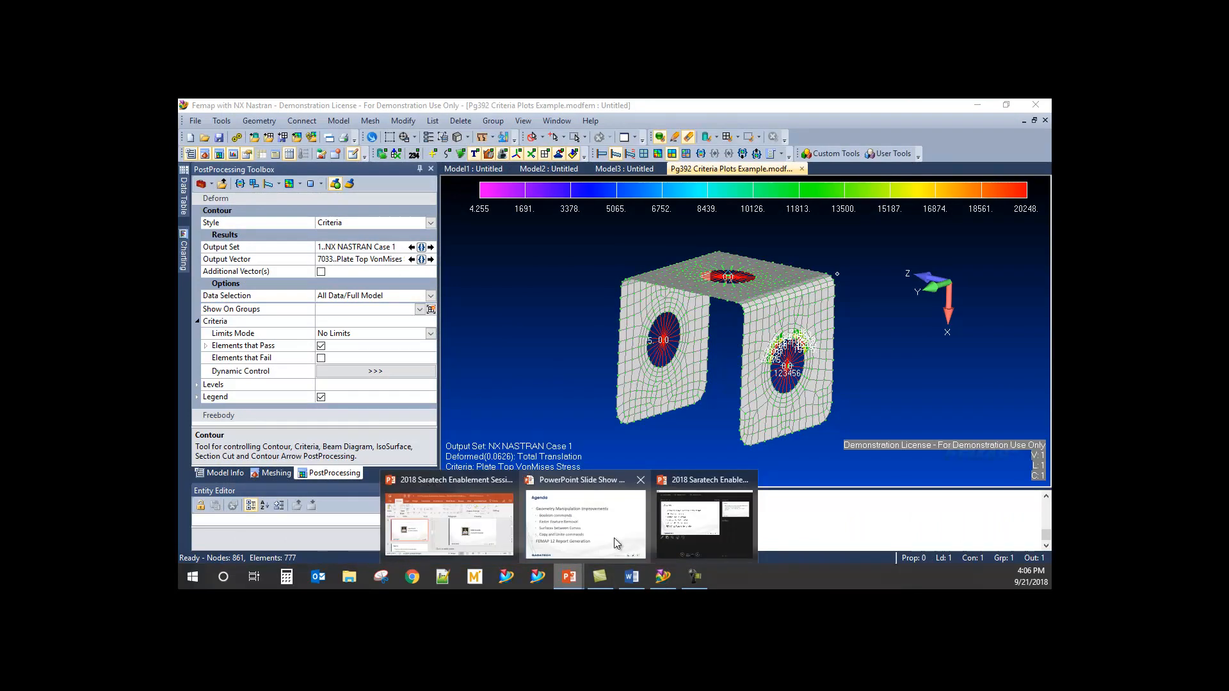
left_click(611, 539)
left_click(681, 342)
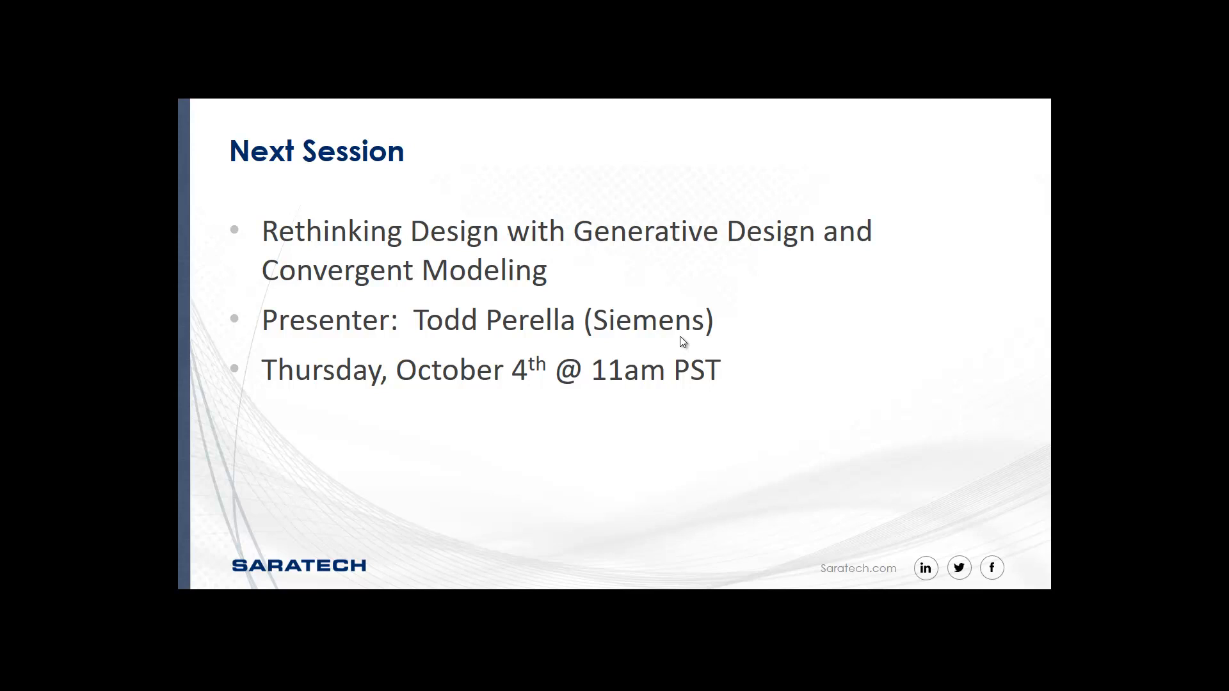
left_click(614, 356)
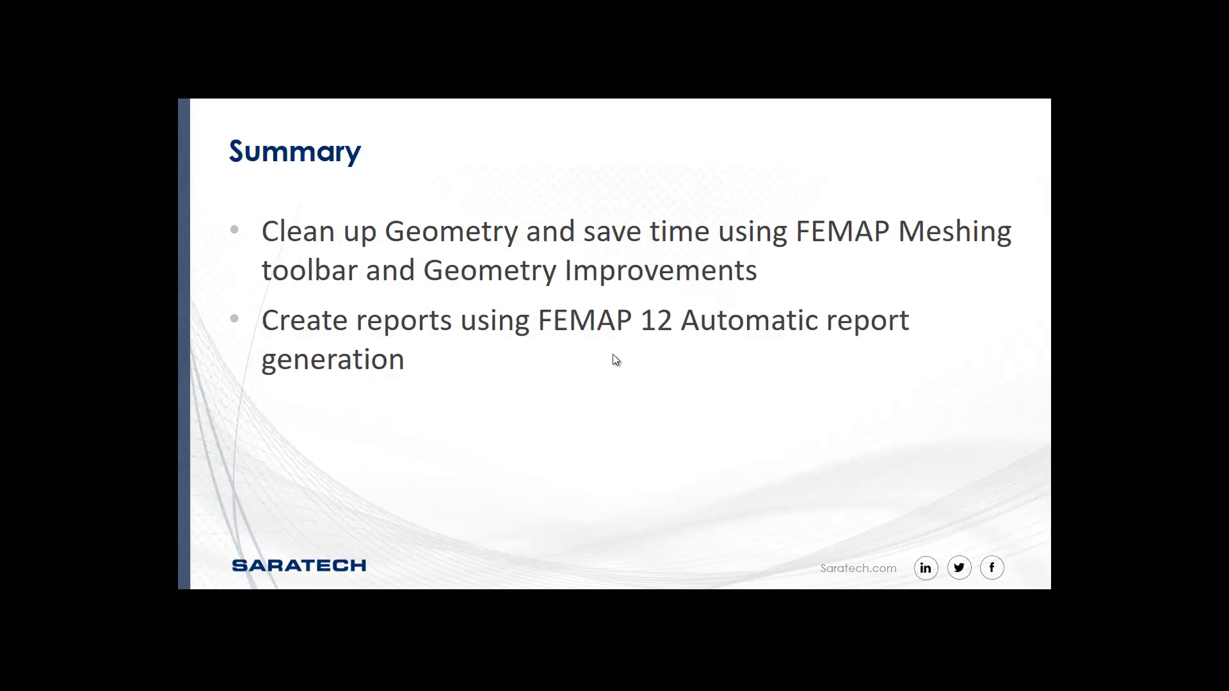